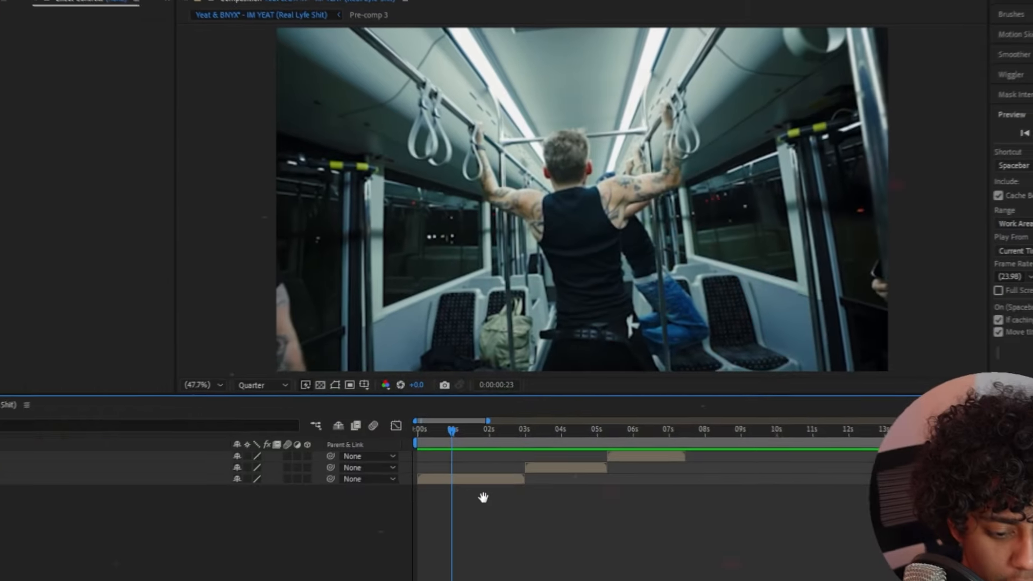
Step: Open Pre-comp 3 from the main composition and play back its two clips
left_click(613, 456)
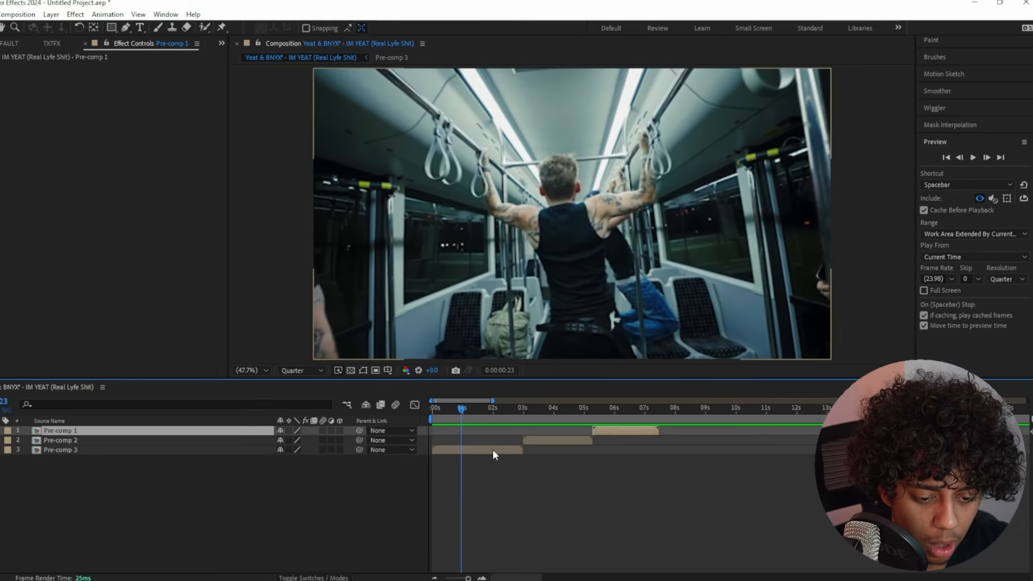
double_click(461, 449)
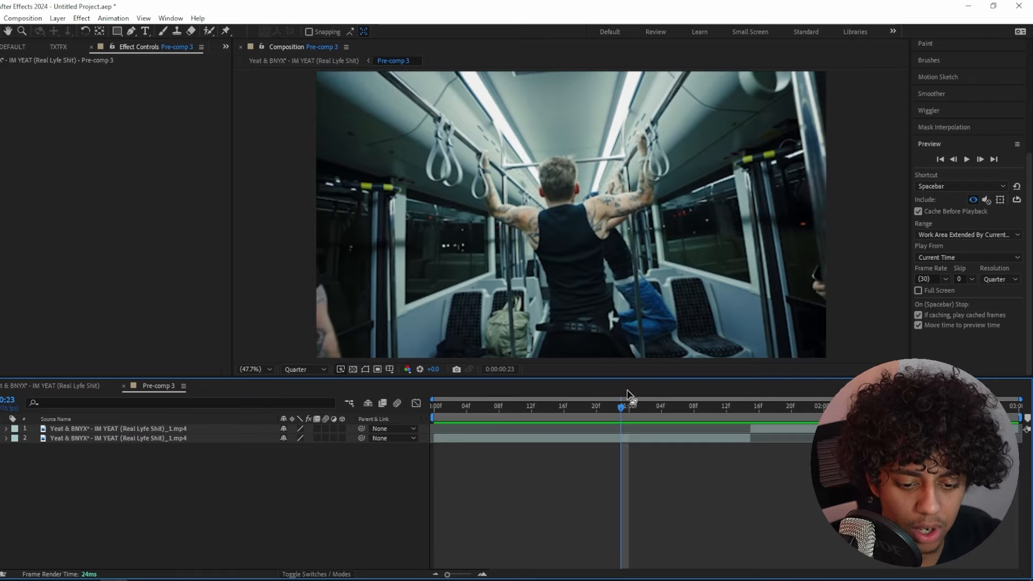
key("space")
left_click(557, 407)
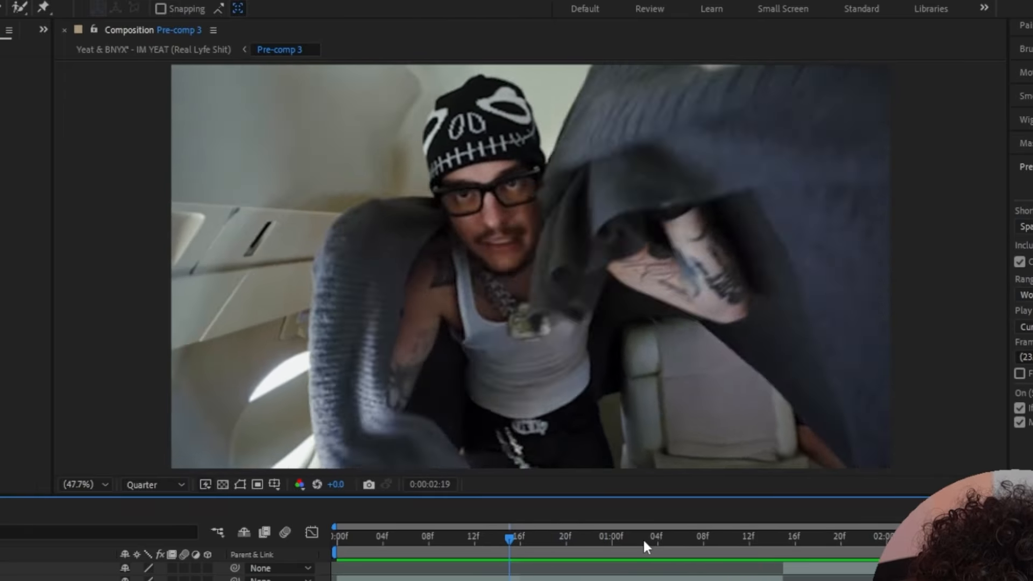
left_click(474, 554)
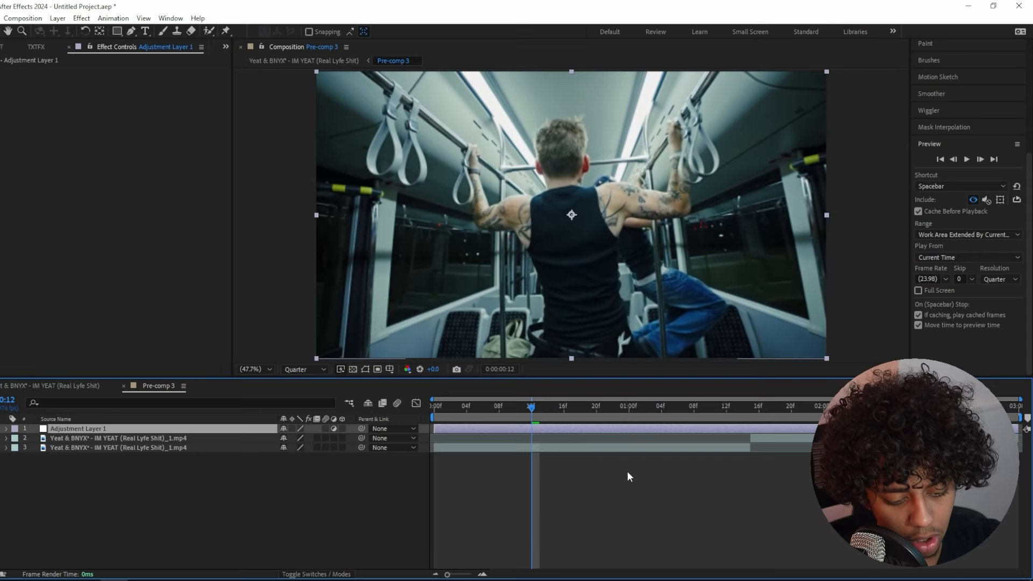
right_click(628, 473)
mouse_move(677, 341)
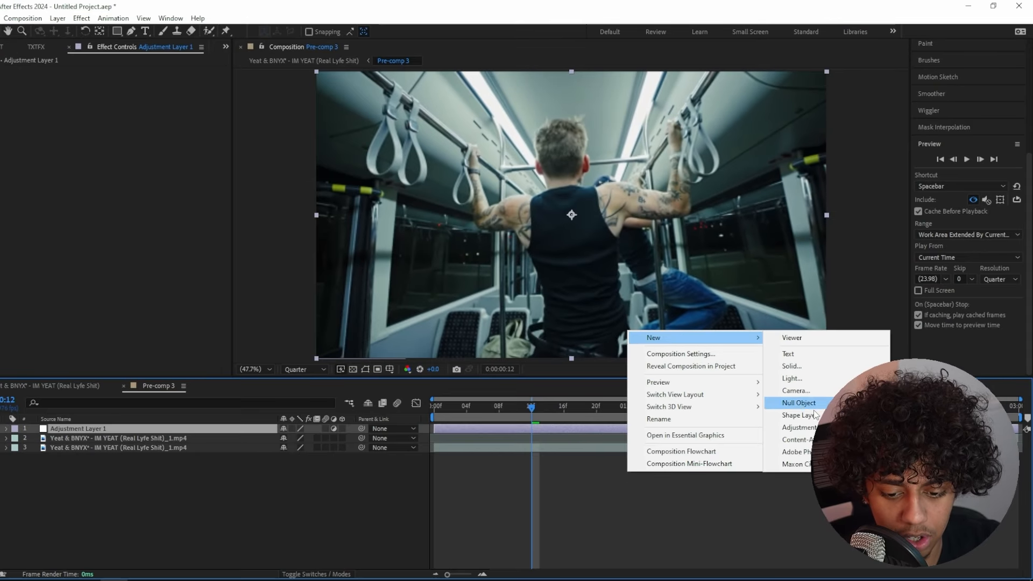
left_click(548, 462)
Step: Apply the Warp effect to Adjustment Layer 1 above the two clips
left_click(572, 428)
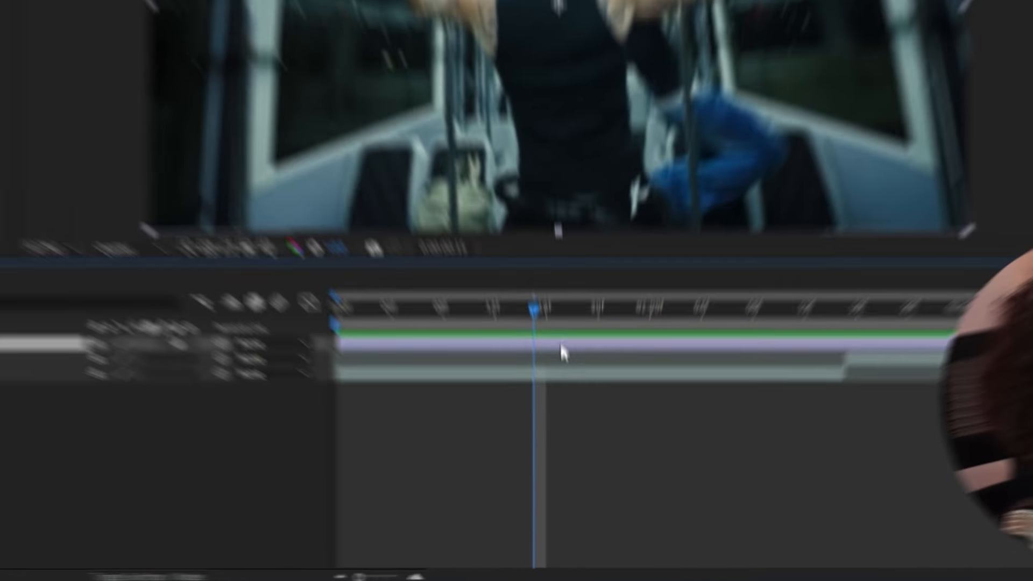
key("ctrl+space")
type("warp")
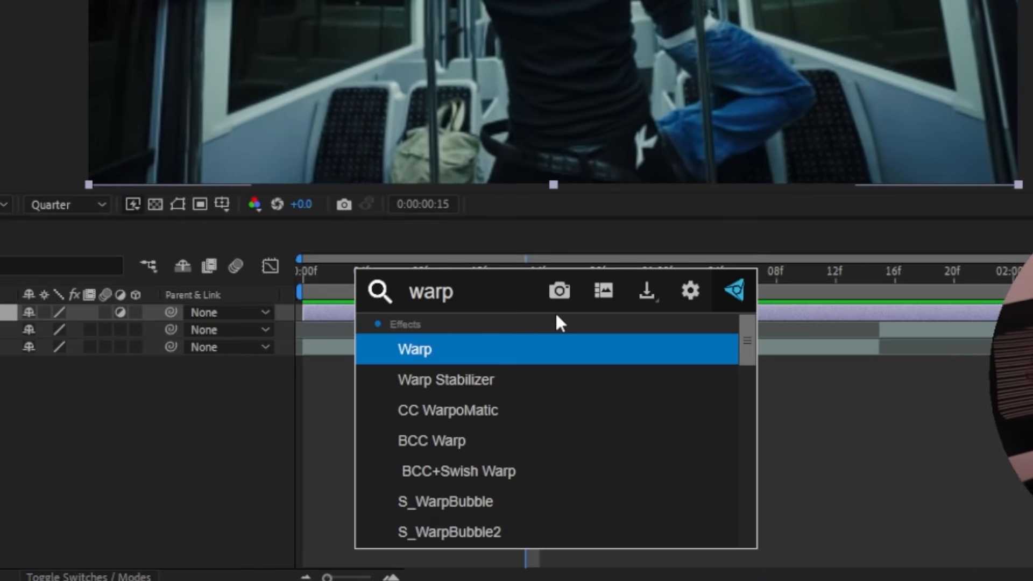
key("Return")
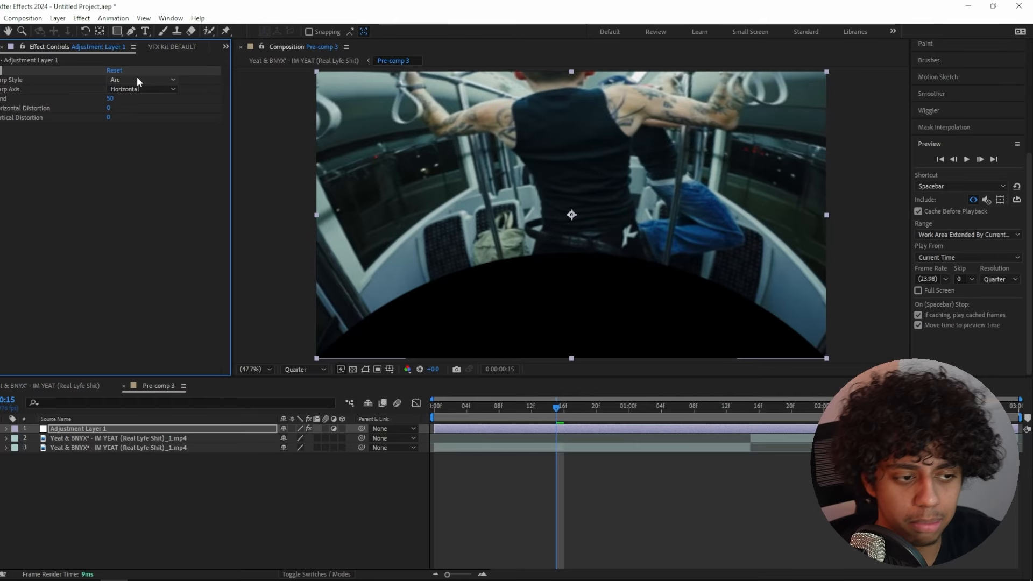
Step: Set the Warp effect's style to FishEye and its Bend to 0
left_click(137, 78)
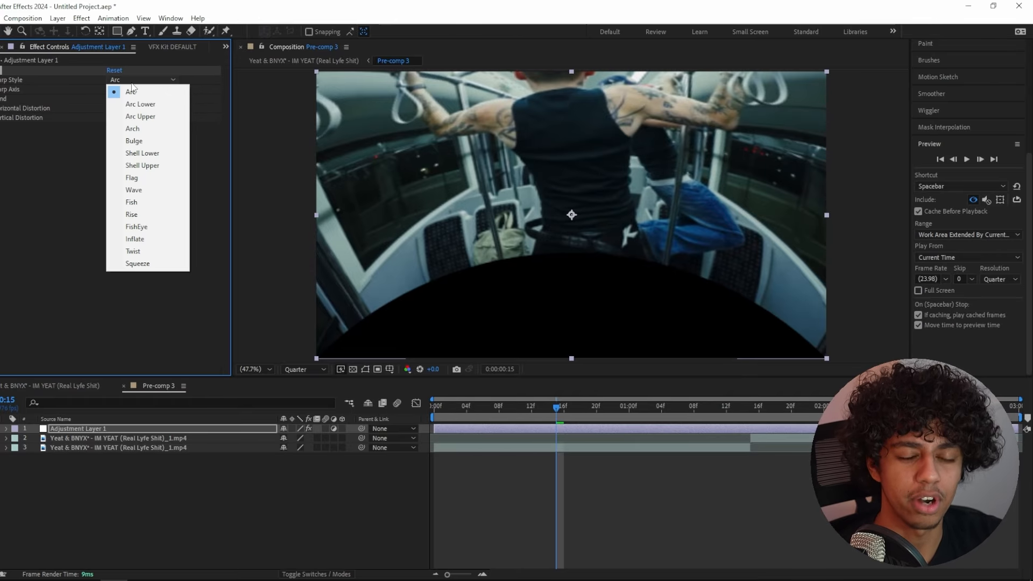
left_click(158, 226)
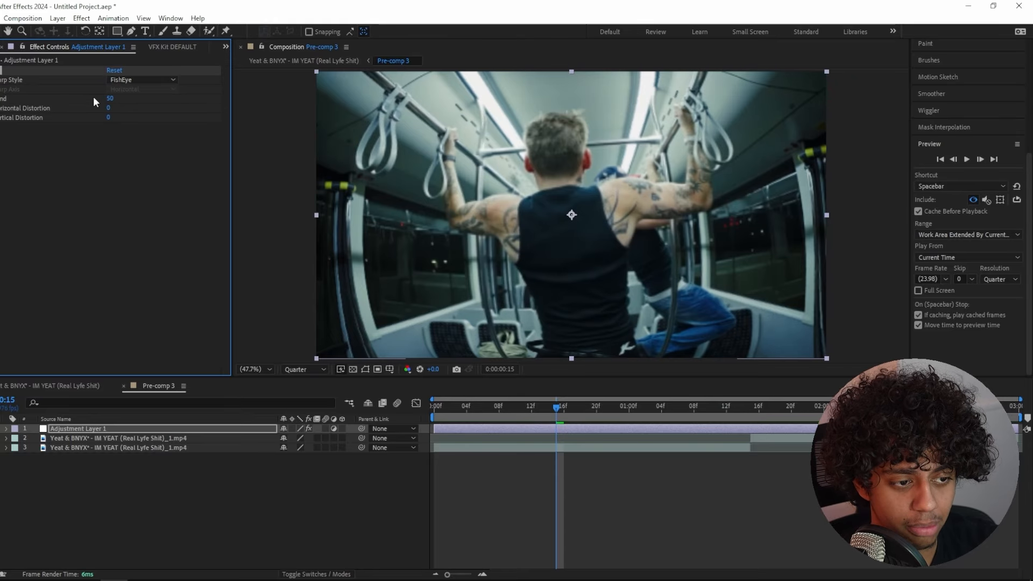
type("0")
key("Return")
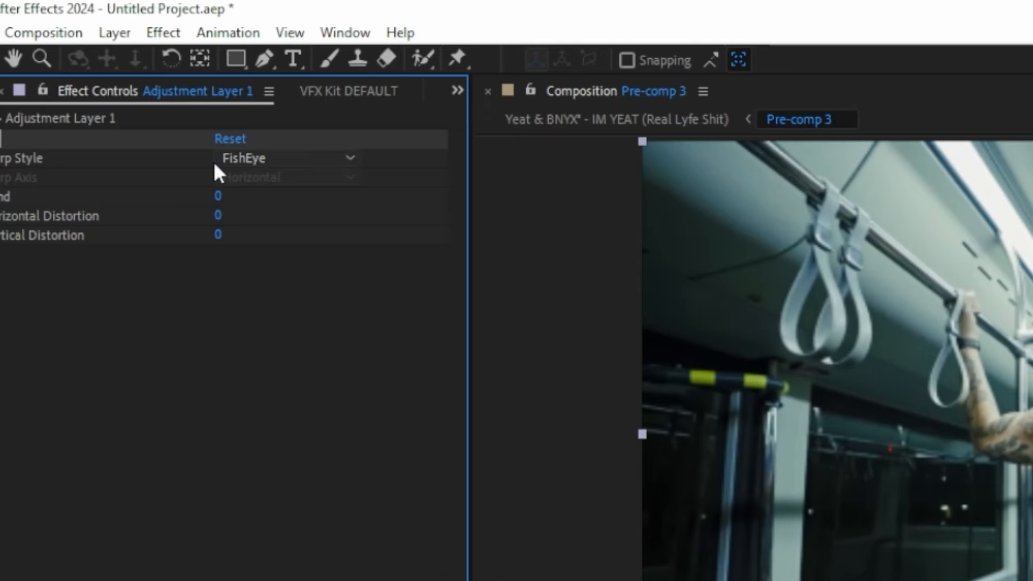
Step: Start keyframing the Warp Bend on the adjustment layer and place its keyframe at 0:00:01:06
left_click(232, 165)
left_click(267, 456)
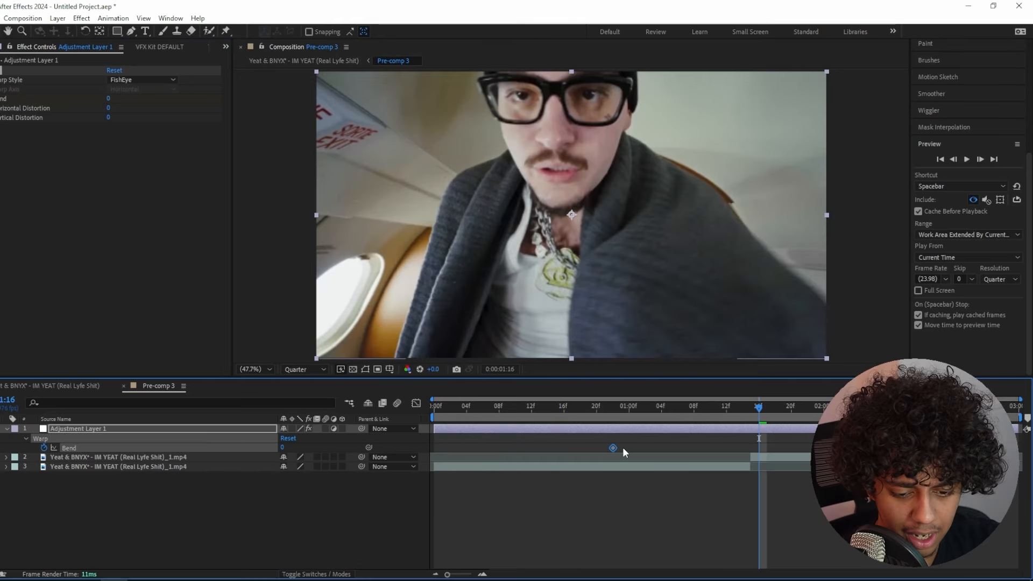
mouse_move(625, 447)
left_click_drag(627, 449, 678, 450)
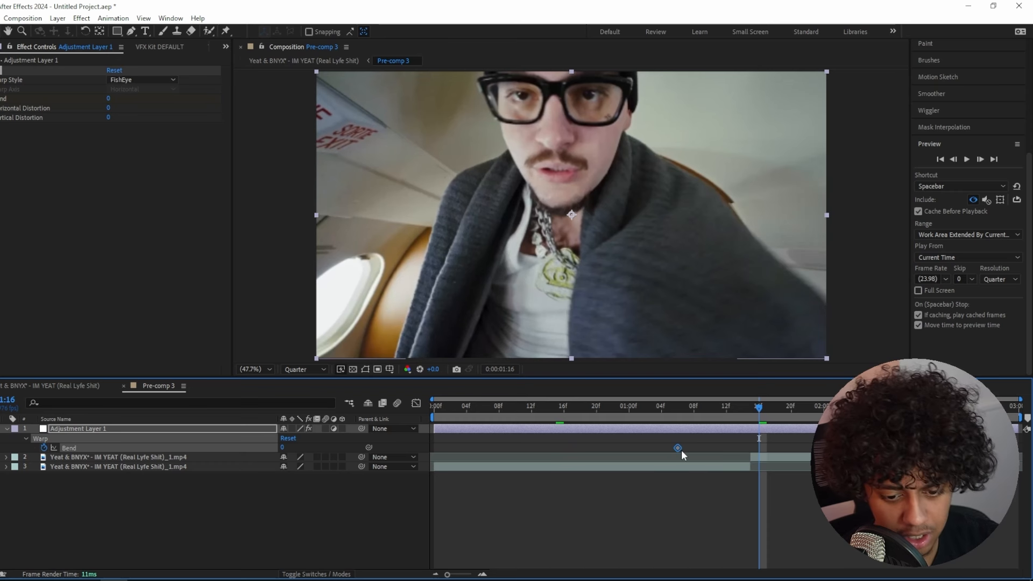
left_click(672, 447)
left_click(678, 449)
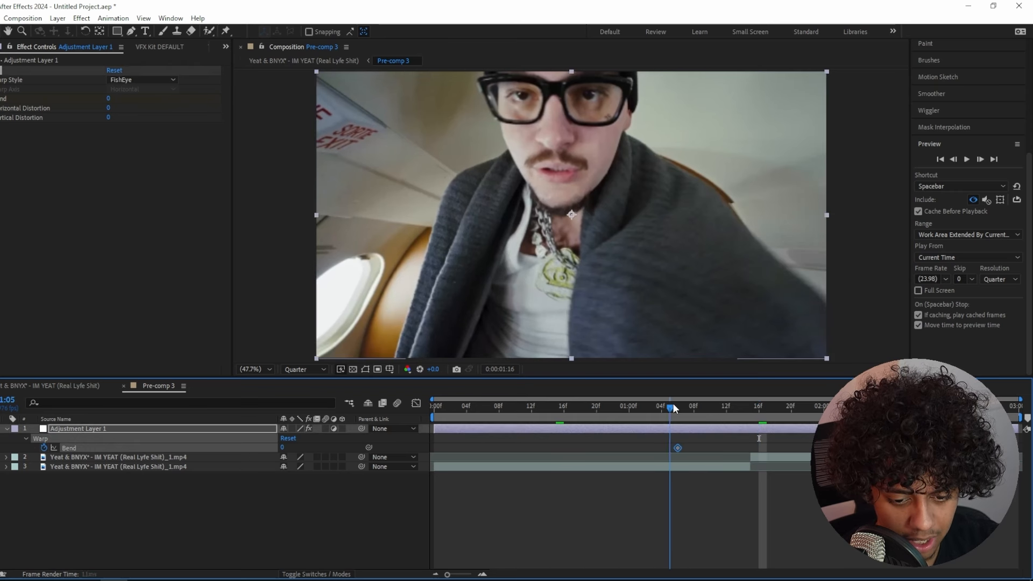
Step: Keyframe the Warp Bend at -100 on the clip cut at 0:00:01:15 and at 0 at 0:00:02:17
left_click_drag(672, 407, 750, 408)
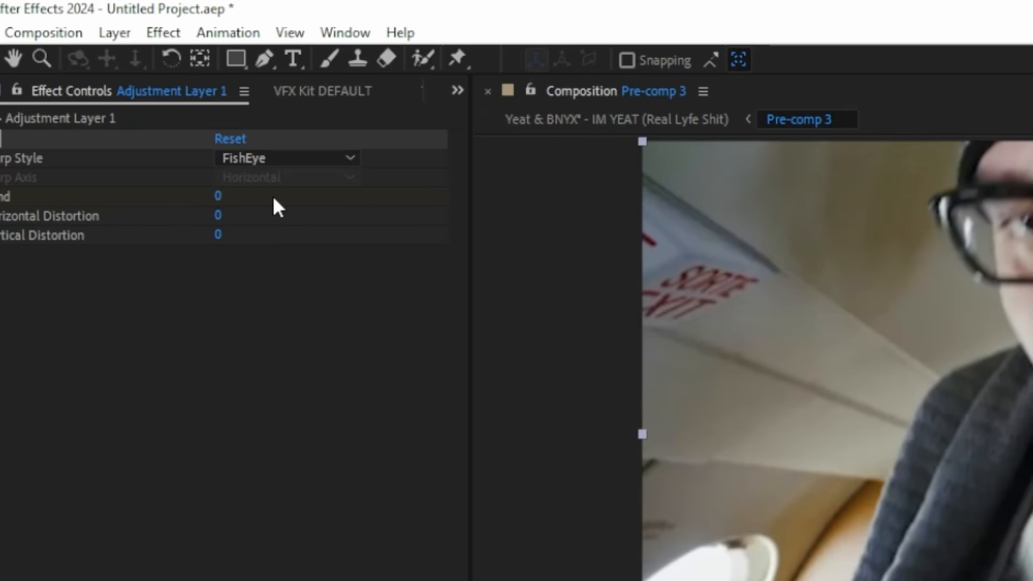
left_click_drag(217, 198, 164, 198)
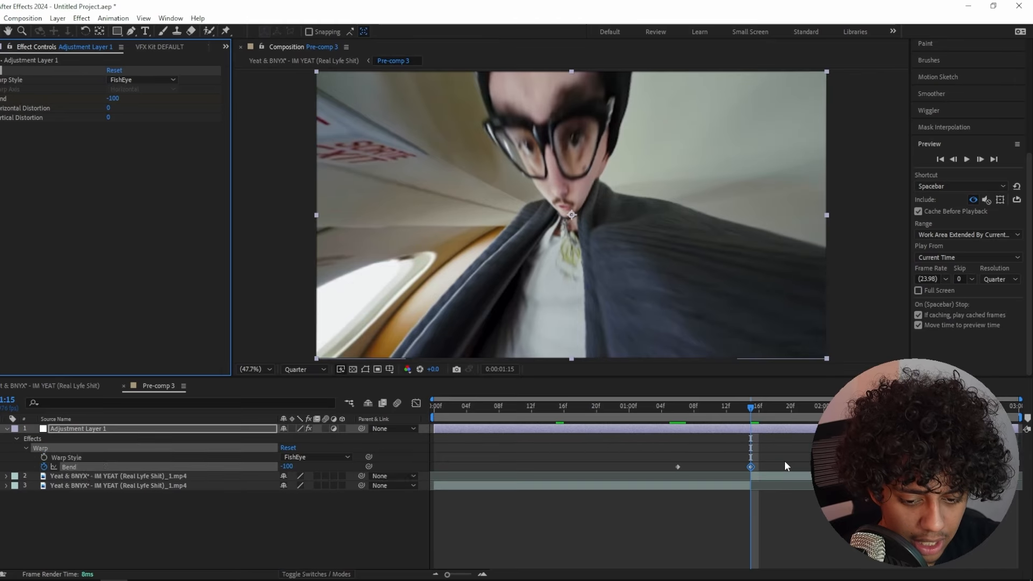
left_click(795, 407)
left_click_drag(795, 407, 962, 406)
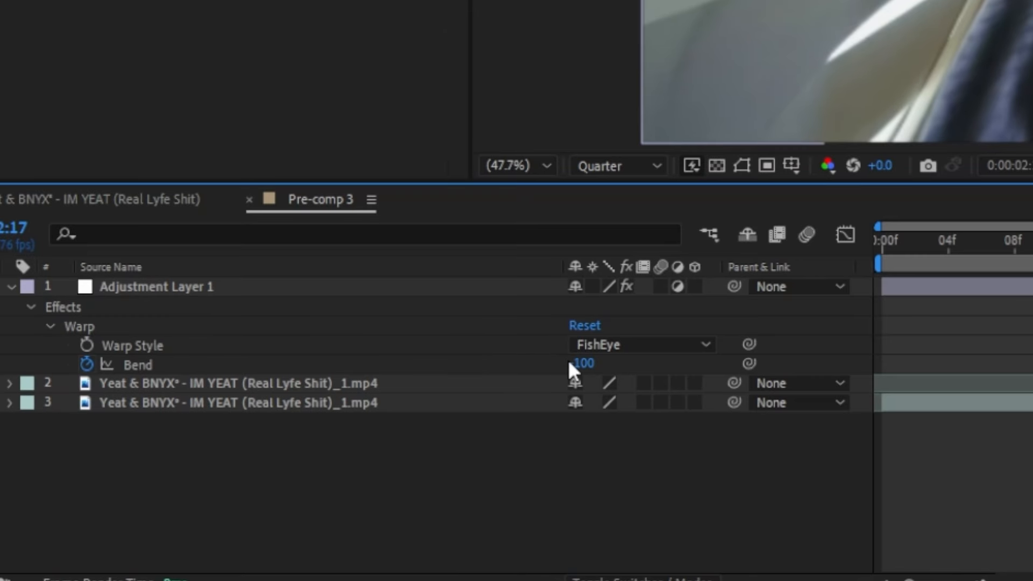
left_click(288, 465)
type("0")
key("Return")
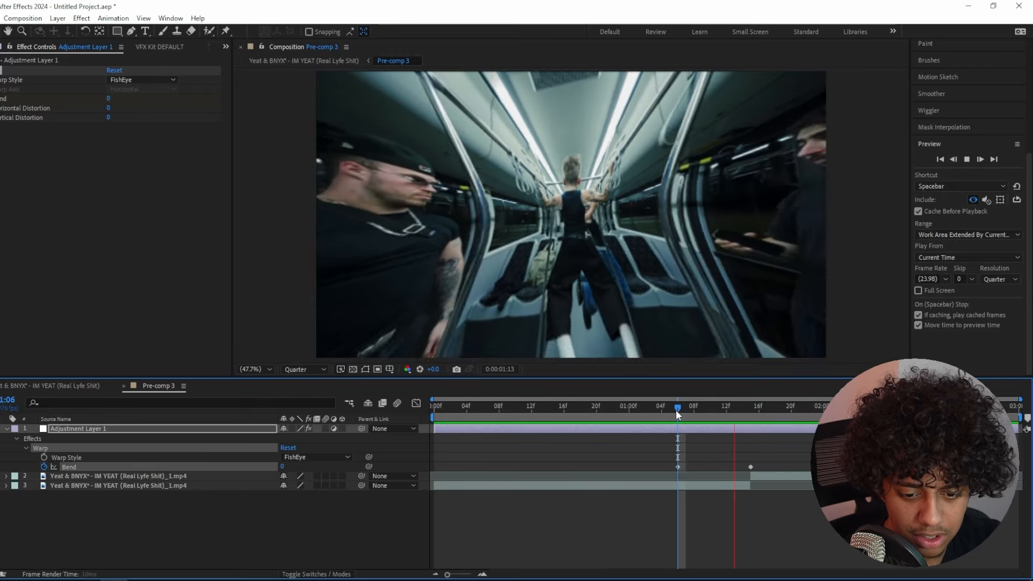
Step: Try a Warp Bend keyframe of 85 at 0:00:01:19 and delete it
left_click_drag(675, 410, 783, 414)
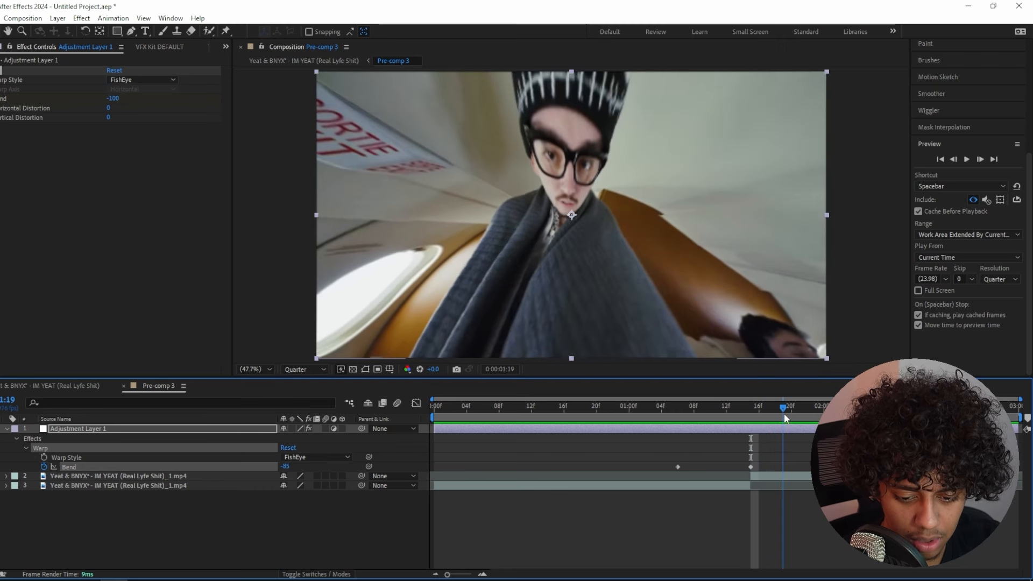
left_click(309, 495)
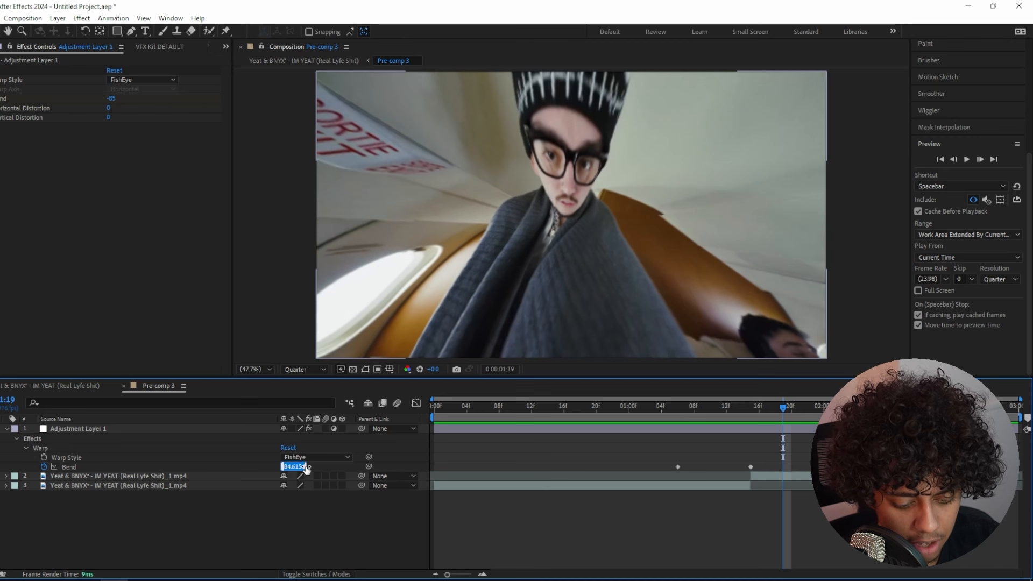
type("85")
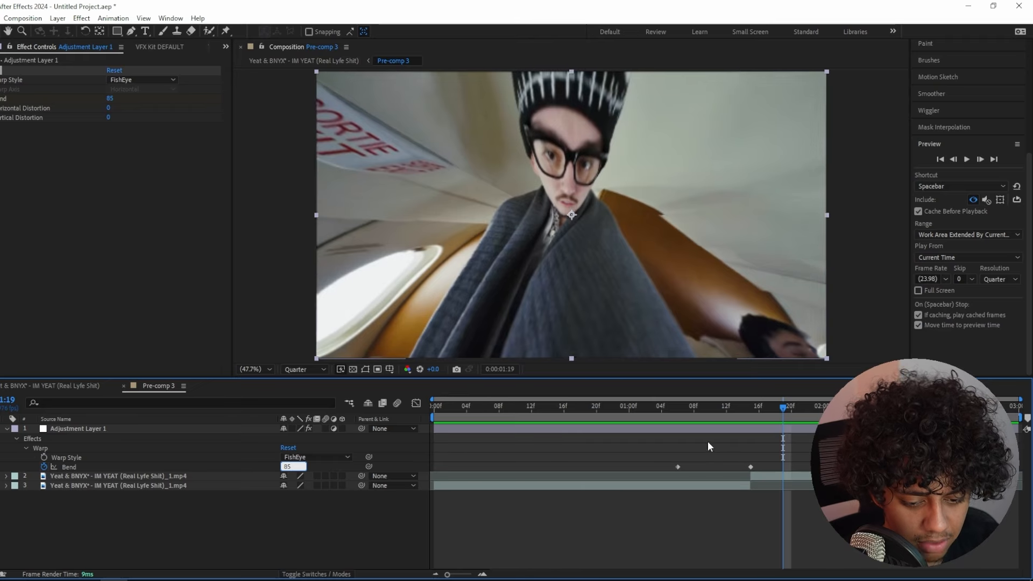
key("Return")
left_click(783, 467)
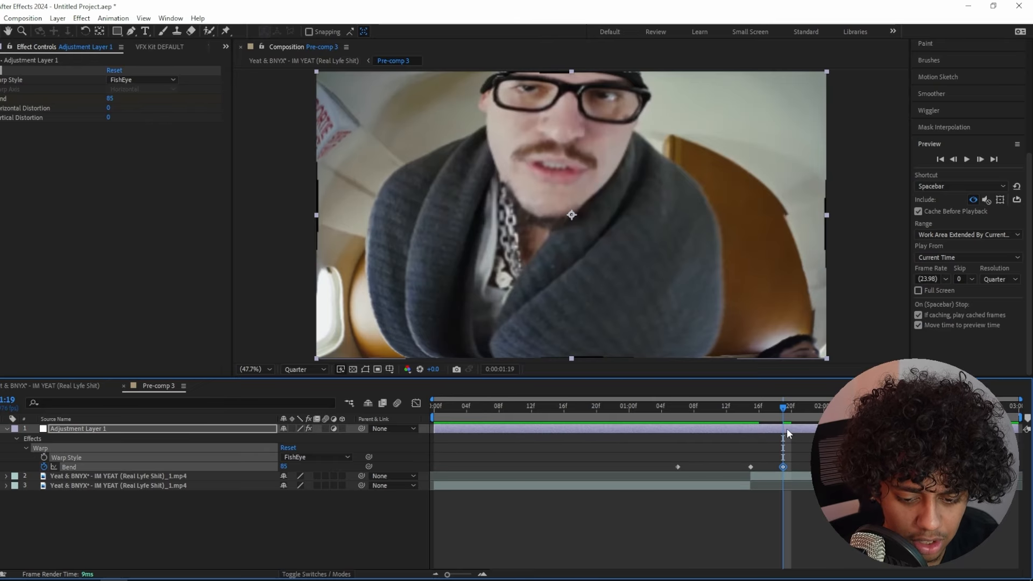
key("Delete")
Step: Keyframe the Warp Bend at 80 at 0:00:01:20 and at -61 at 0:00:02:01
left_click(790, 407)
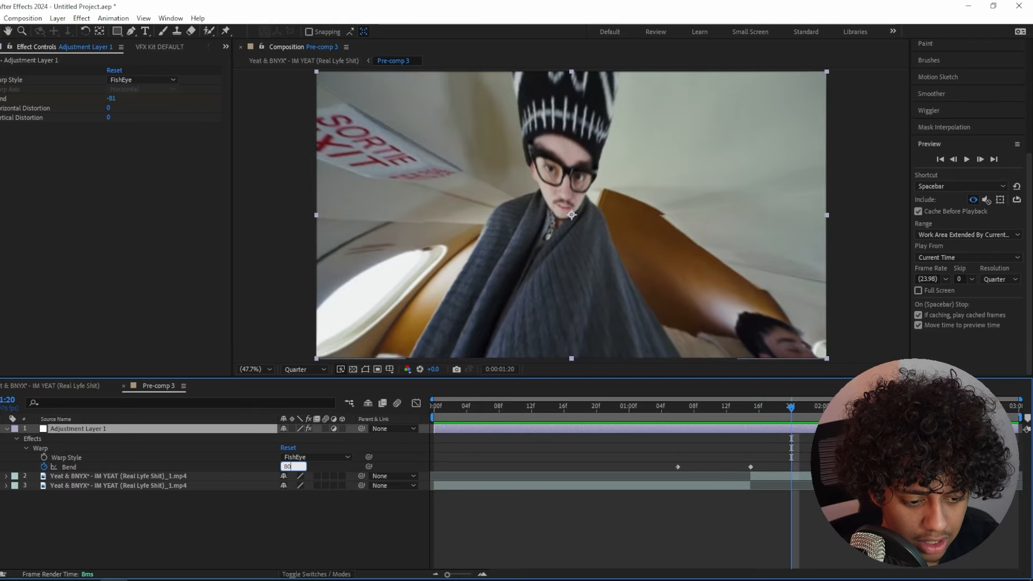
type("80")
key("Return")
left_click_drag(795, 408, 831, 419)
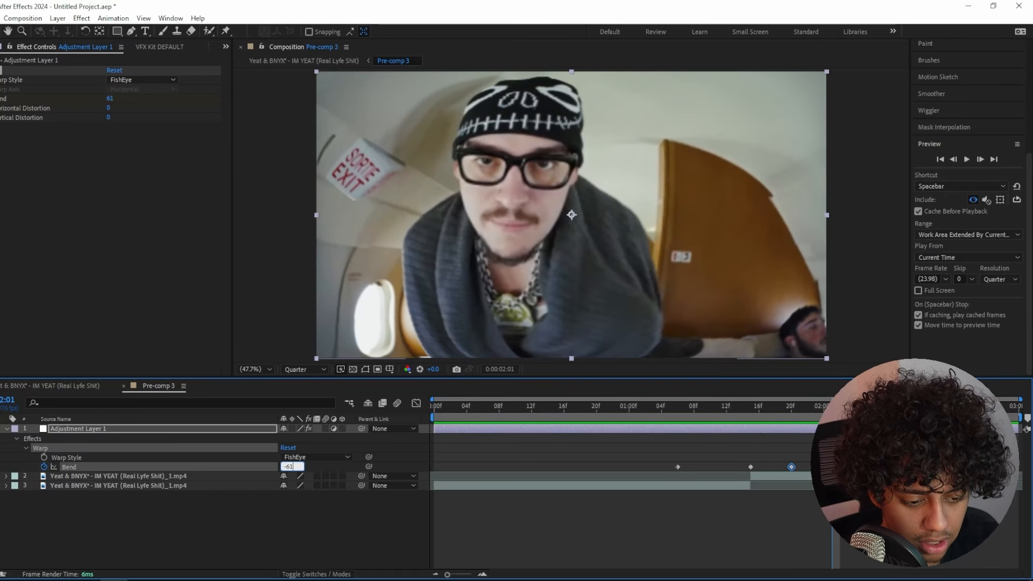
key("Return")
Step: Play back from the clip cut and keyframe the Warp Bend at 42 at 0:00:02:06
left_click_drag(823, 417, 750, 410)
key("space")
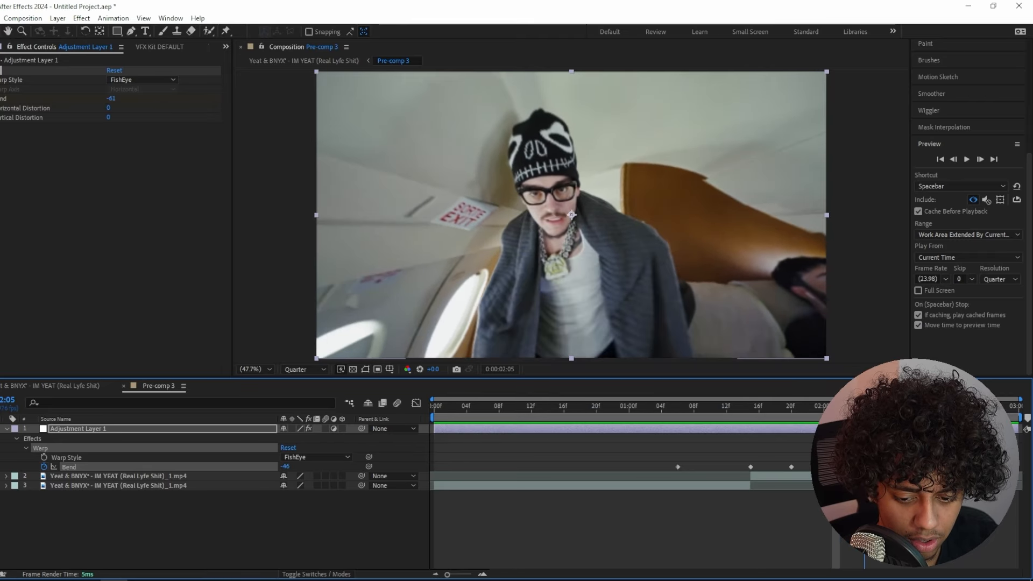
left_click(285, 467)
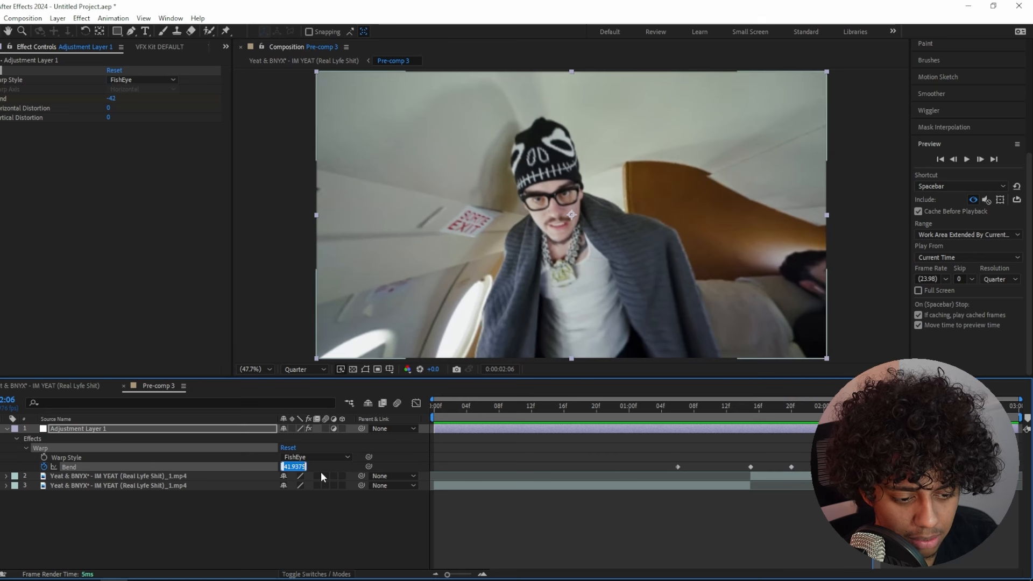
type("40")
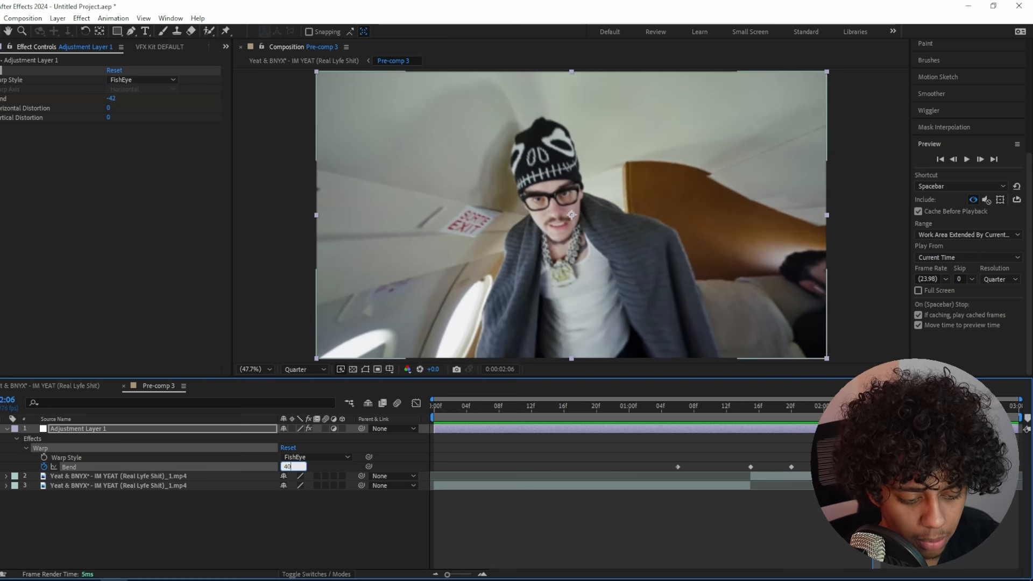
key("Return")
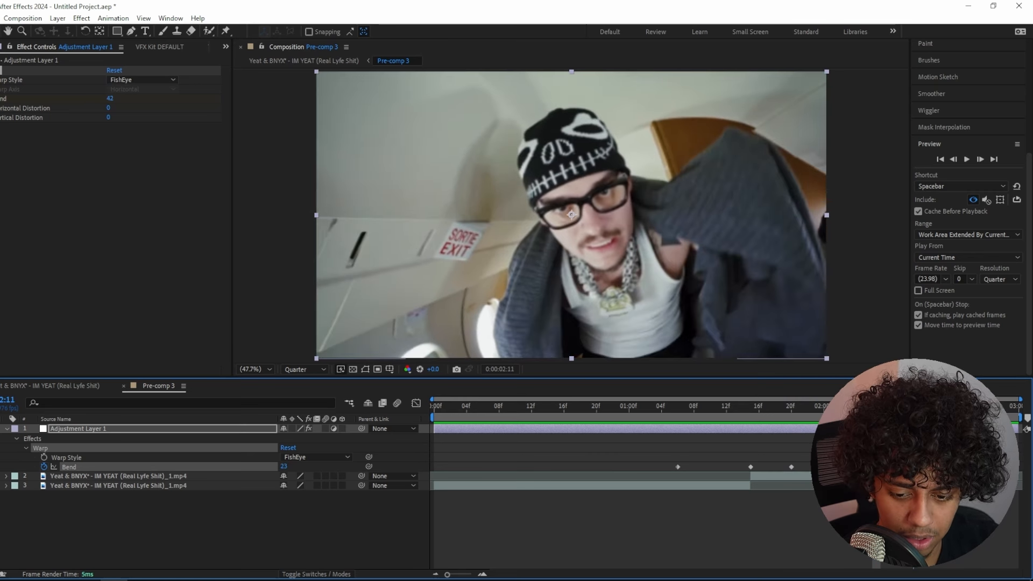
Step: Keyframe the Warp Bend at -20 at 0:00:02:12
key("Page_Down")
left_click(292, 466)
type("-2")
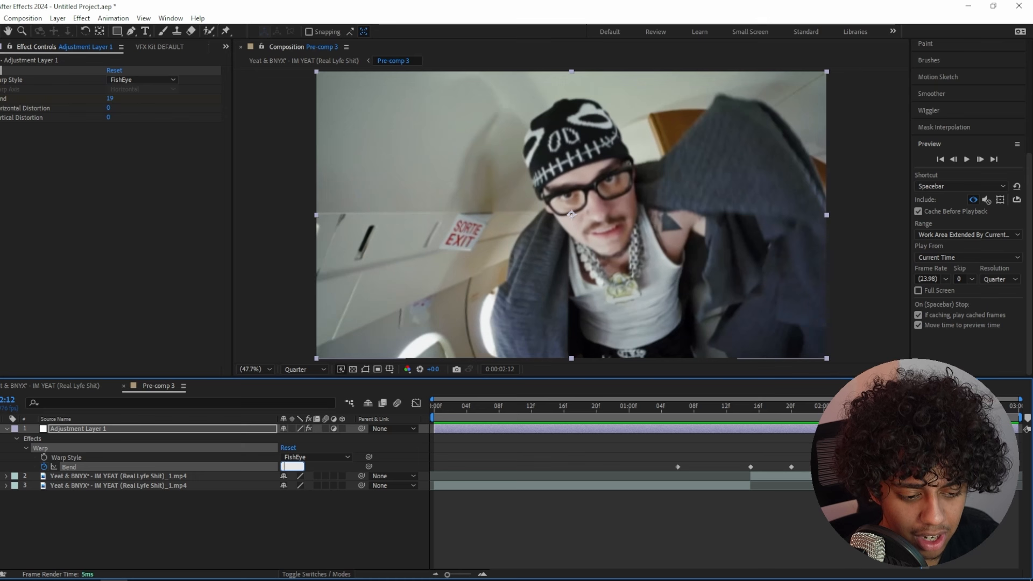
type("0")
key("Return")
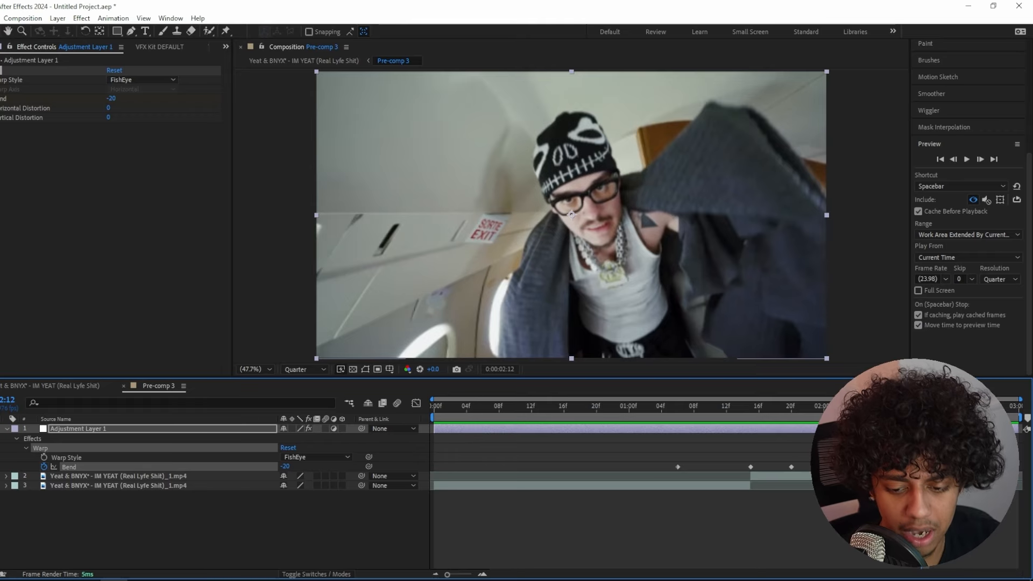
Step: Play back Pre-comp 3 from several points to check the animated fisheye bend across the clip cut
left_click_drag(920, 407, 605, 415)
left_click(721, 458)
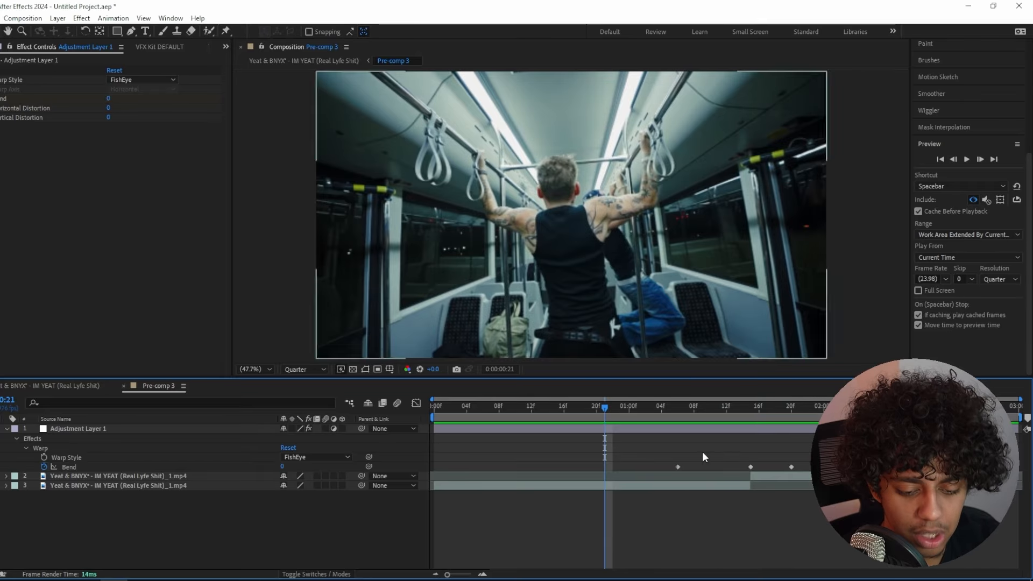
key("space")
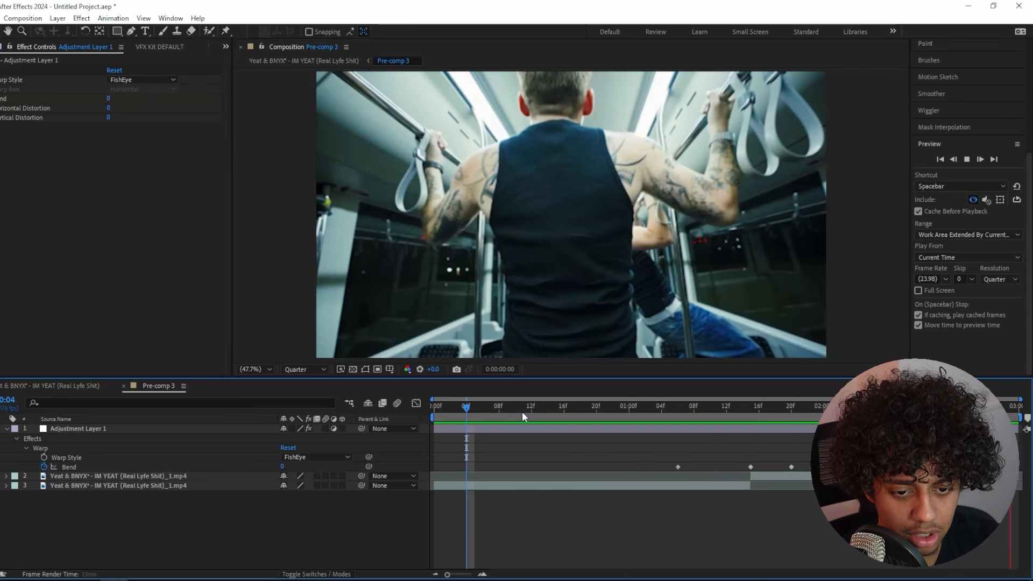
left_click(516, 413)
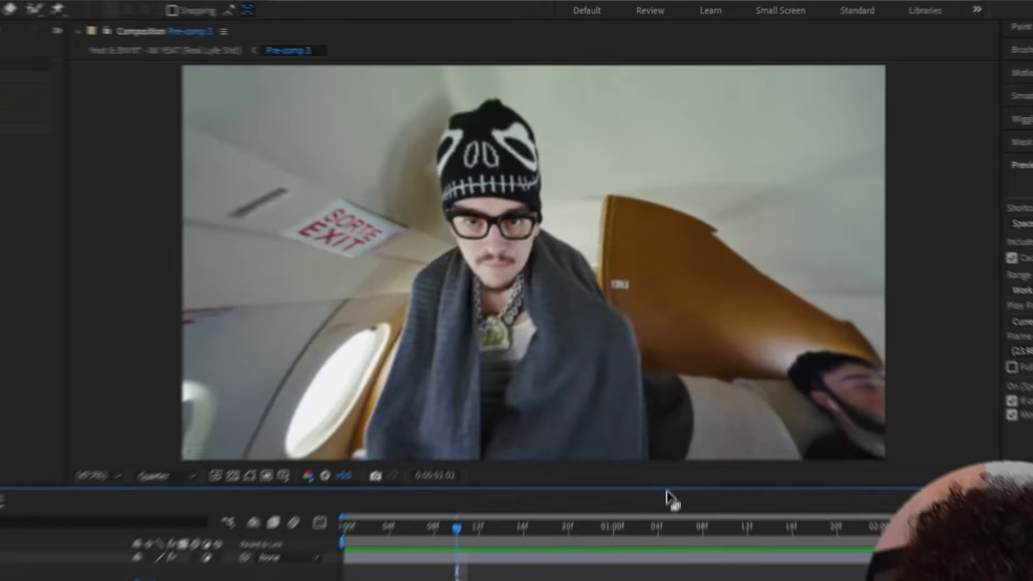
left_click(613, 407)
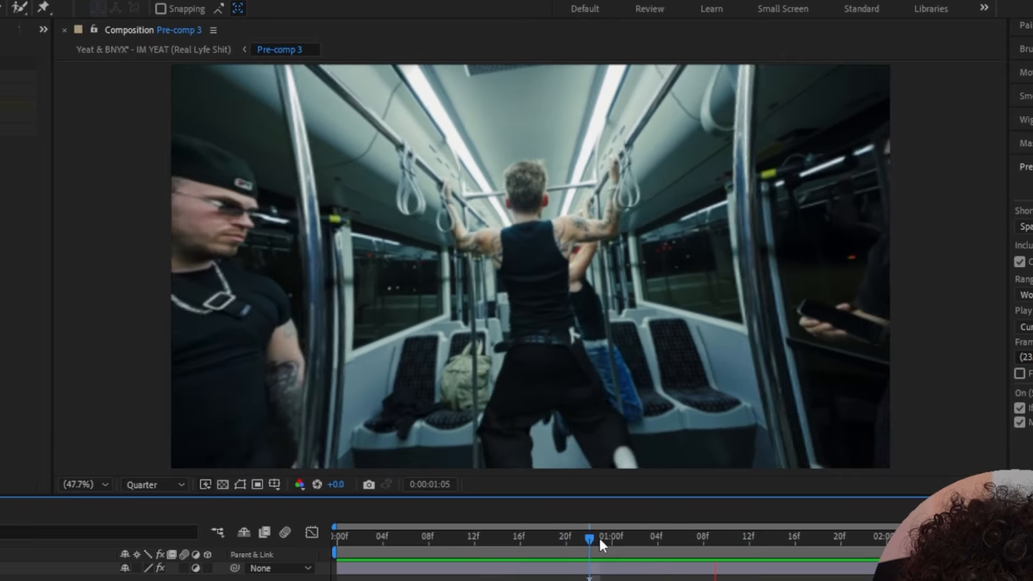
left_click(792, 537)
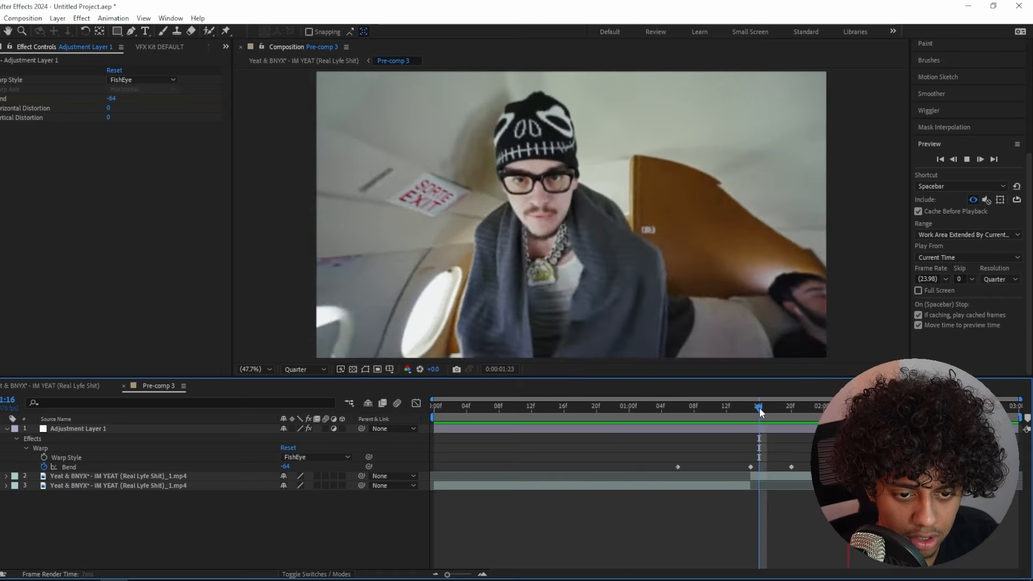
Step: Apply Easy Ease to the Bend keyframes and play back the transition
left_click(662, 412)
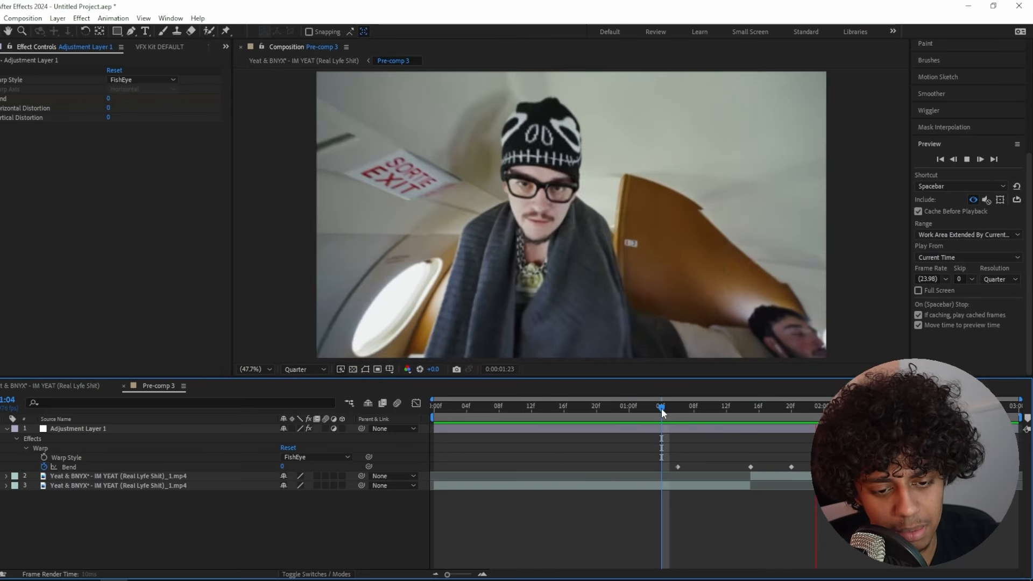
key("space")
key("F9")
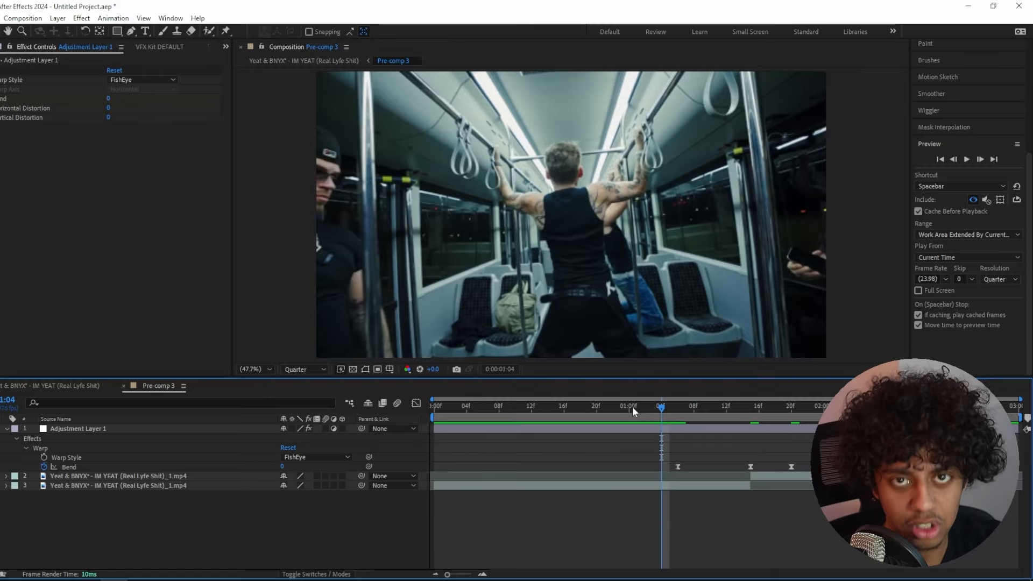
key("space")
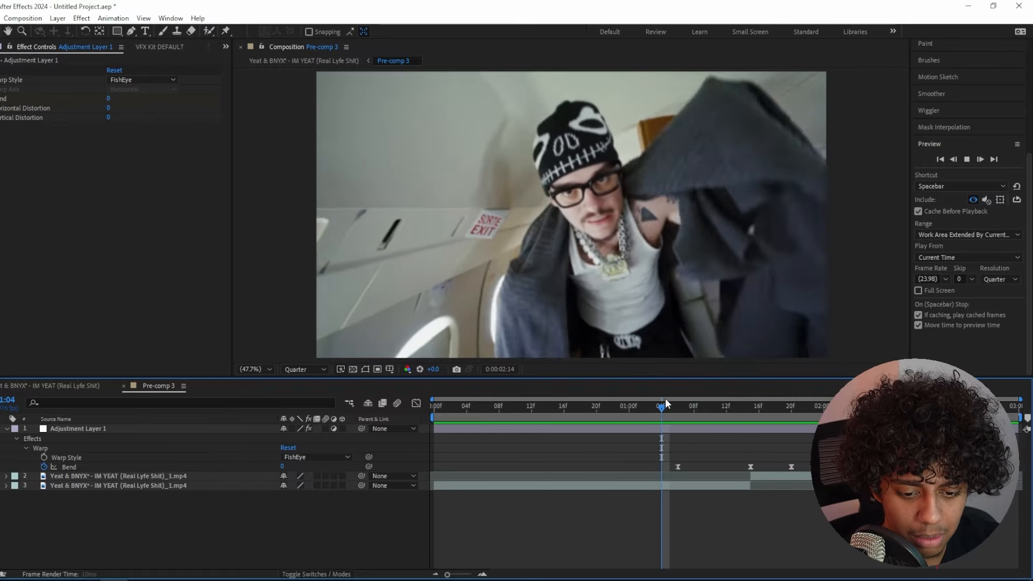
left_click(589, 415)
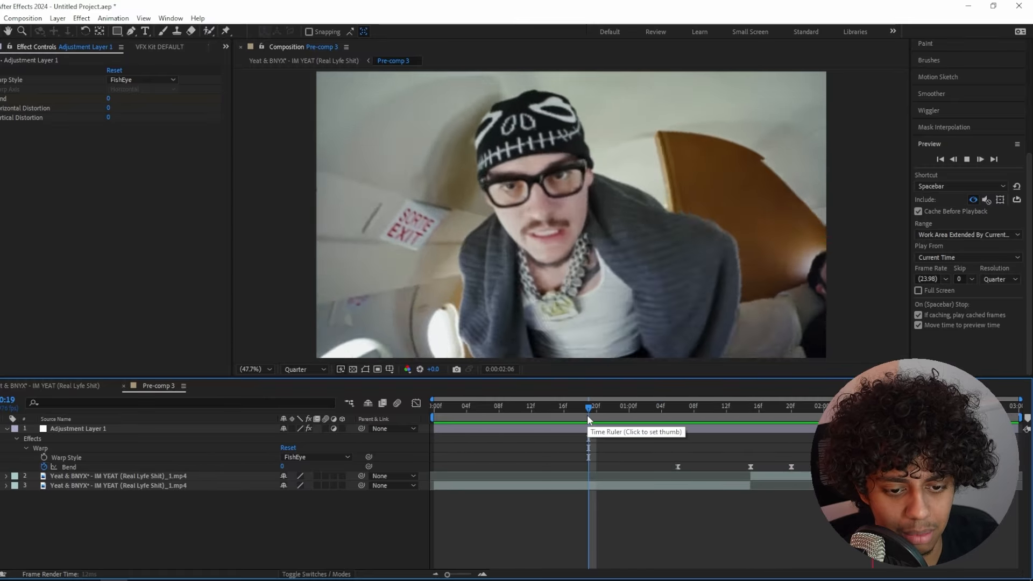
left_click(597, 412)
Step: Show Bend's value graph and shape the curve from 0:00:01:06 to 0:00:01:15 to start gently and drop steeply into the cut
left_click(415, 403)
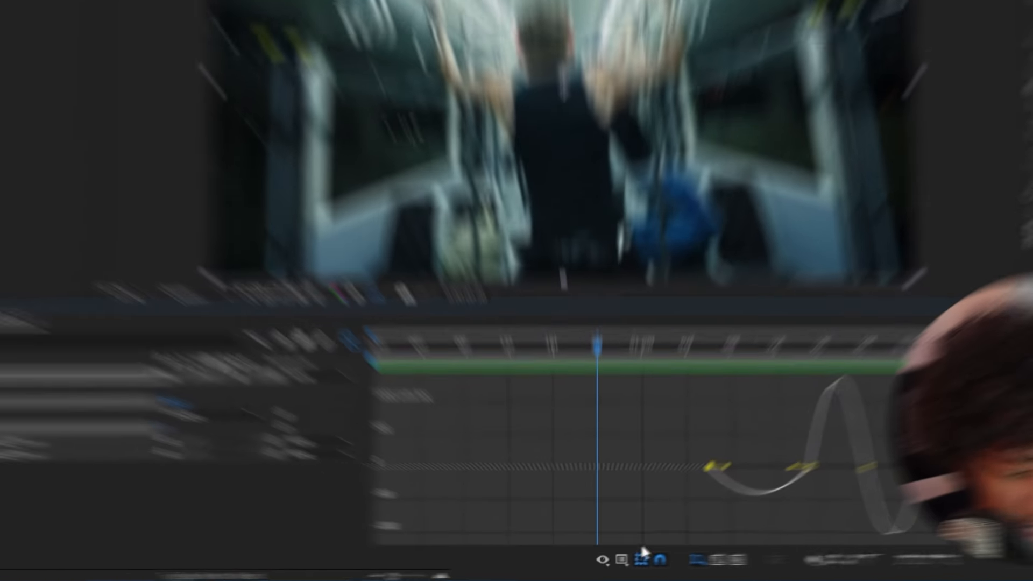
left_click(614, 562)
left_click(646, 442)
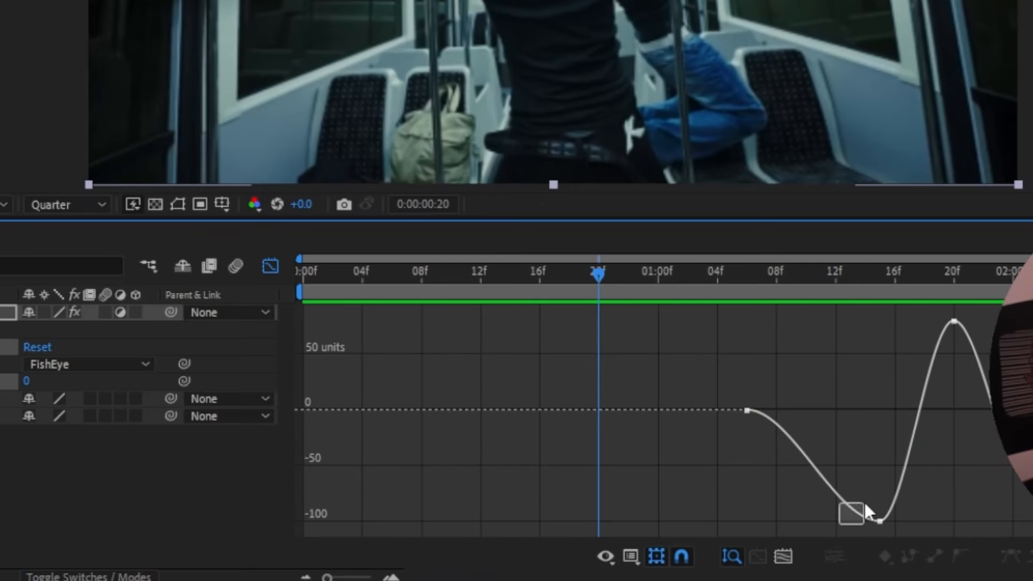
left_click_drag(865, 505, 818, 409)
key("F9")
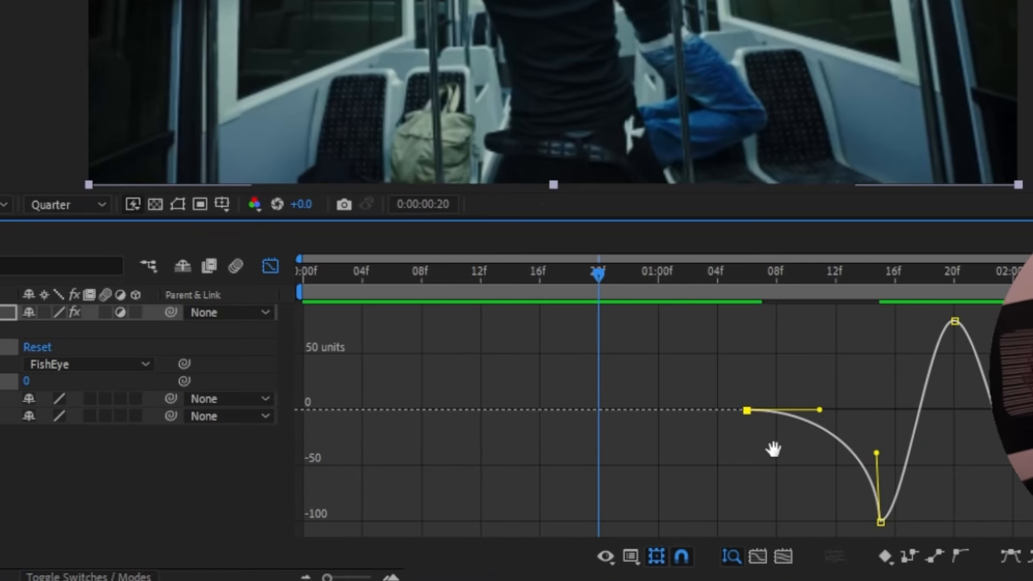
Step: Check the Bend motion up to 0:00:01:13 and lengthen the outgoing handle of the keyframe at 0:00:01:06
left_click(374, 578)
scroll(571, 396, "right", 5)
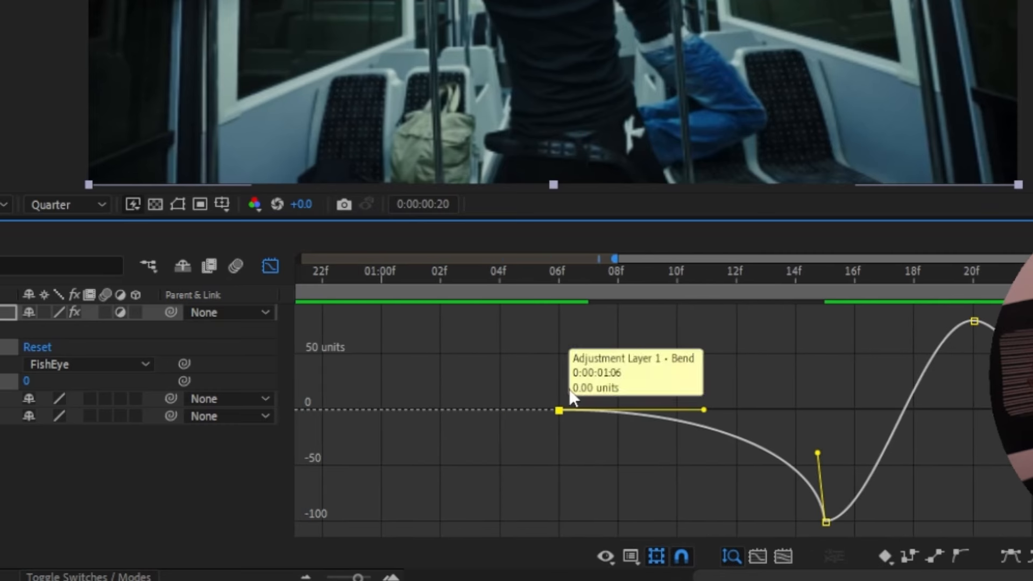
left_click(576, 286)
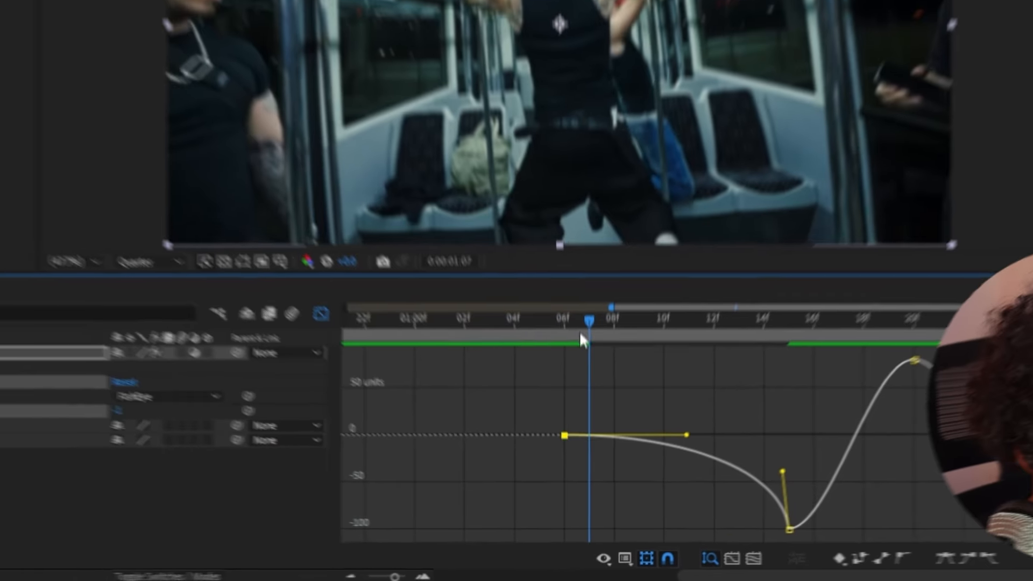
left_click_drag(579, 331, 701, 369)
key("Page_Down")
key("Page_Down")
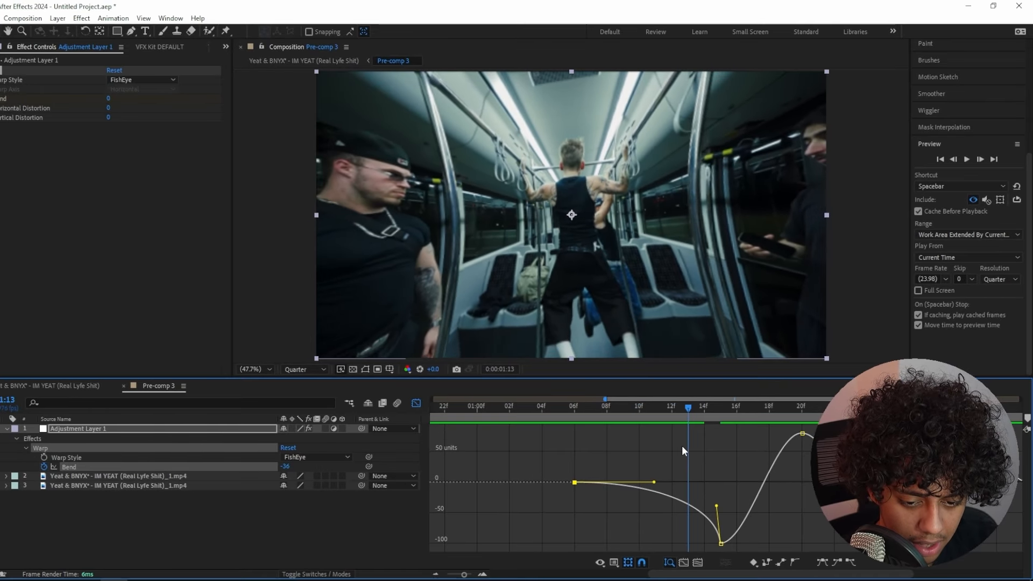
left_click_drag(654, 480, 669, 479)
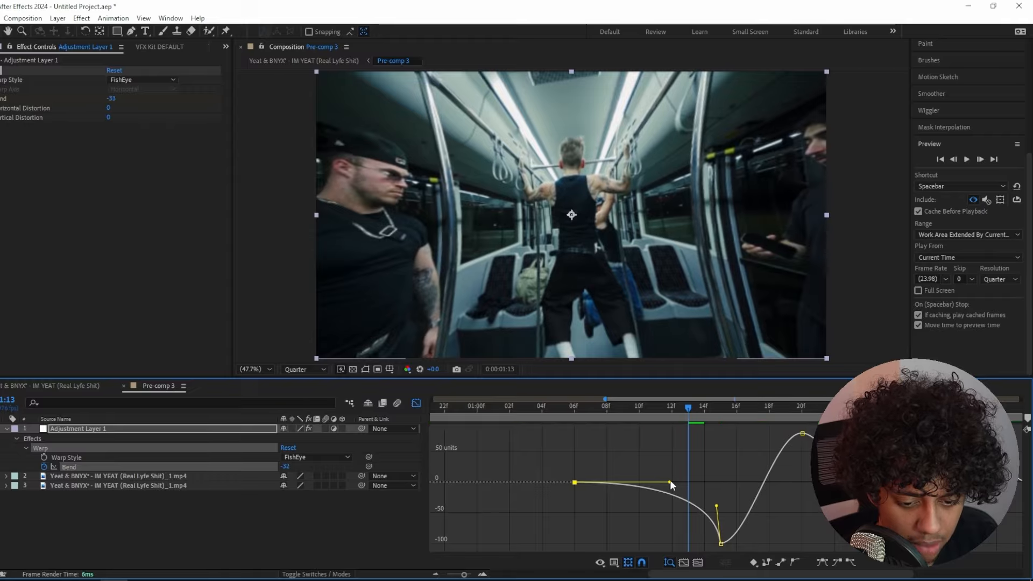
Step: Extend the curve handles of the Bend keyframes at 0:00:01:06 and 0:00:01:15 slightly further and review the motion frame by frame
scroll(715, 412, "left", 3)
left_click(679, 410)
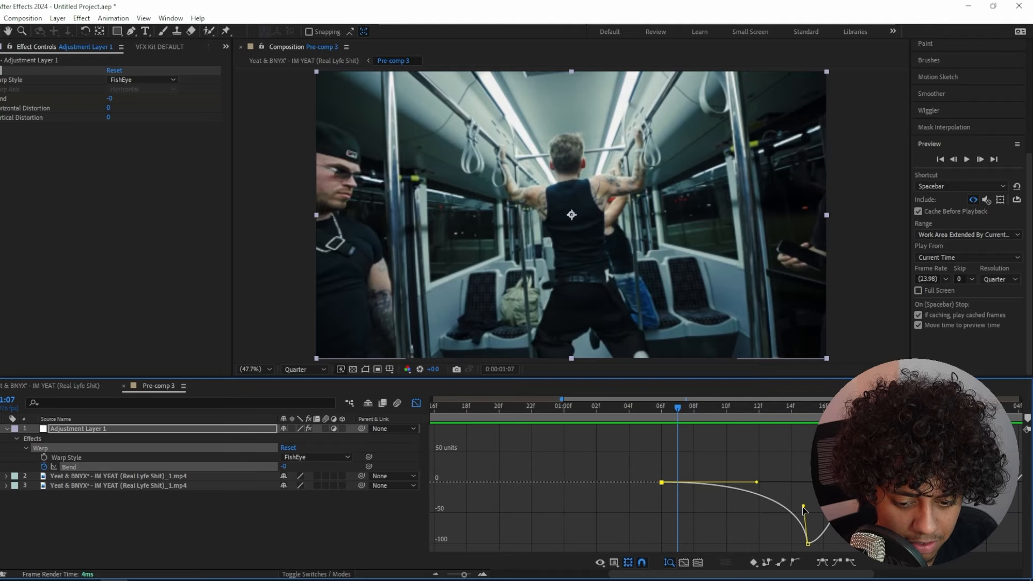
mouse_move(757, 482)
left_mouse_down()
mouse_move(787, 483)
mouse_move(773, 483)
left_mouse_up()
key("Page_Down")
key("Page_Down")
key("Page_Down")
key("Page_Down")
key("Page_Down")
key("Page_Down")
key("Page_Down")
key("Page_Down")
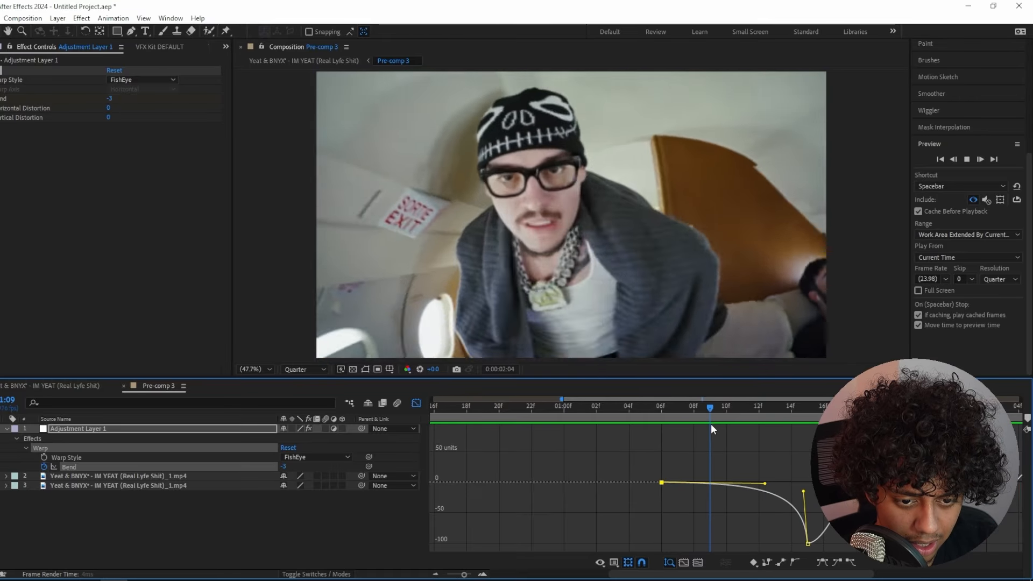
Step: Compress the Bend keyframes after the cut to about four frames apart, starting at 0:00:01:19, and play back from the beginning
scroll(711, 423, "right", 3)
left_click(415, 403)
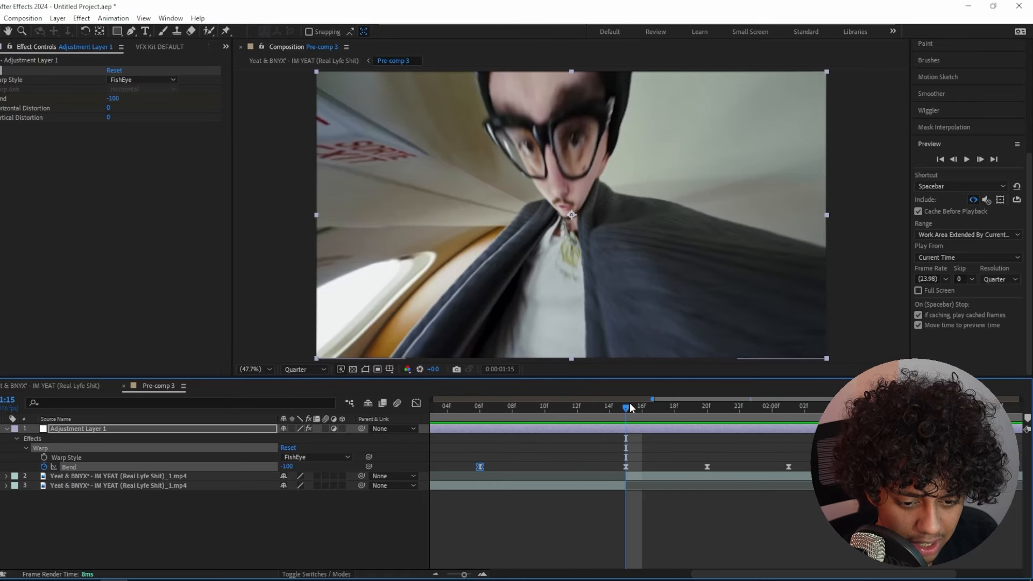
left_click_drag(626, 404, 706, 414)
left_click(666, 435)
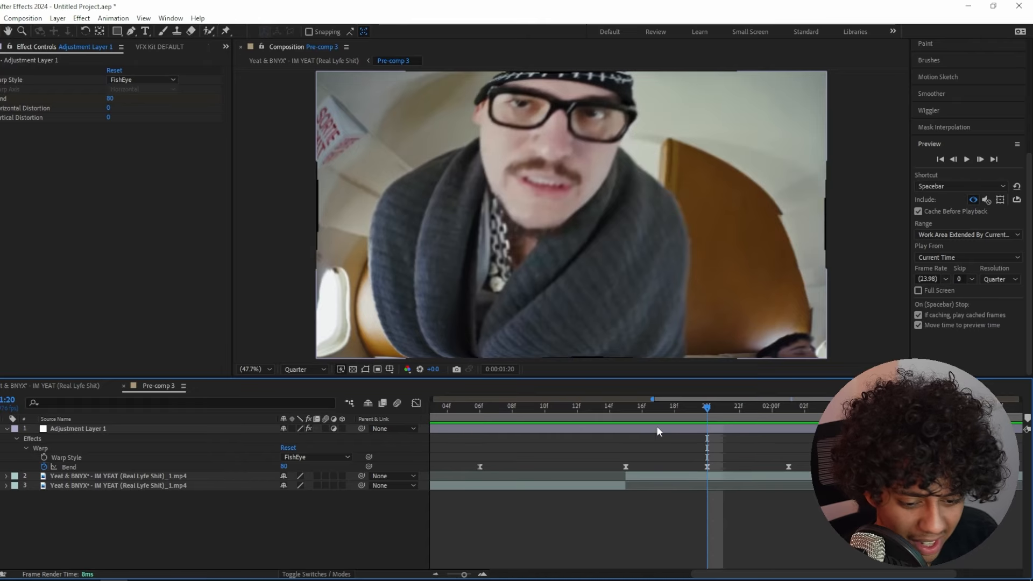
scroll(674, 453, "down", 2)
left_click_drag(630, 412, 797, 466)
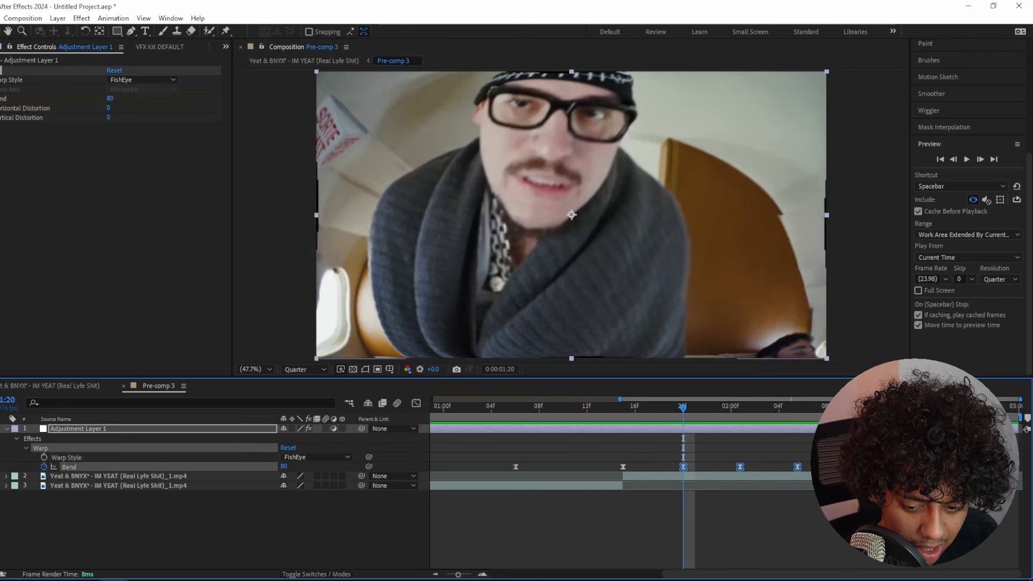
key("alt+Left")
key("space")
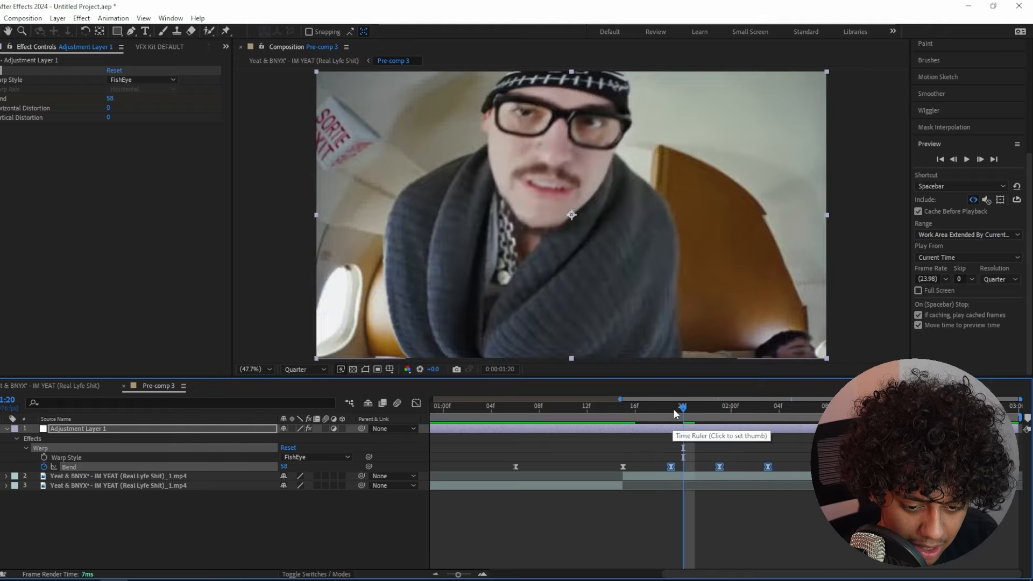
key("Home")
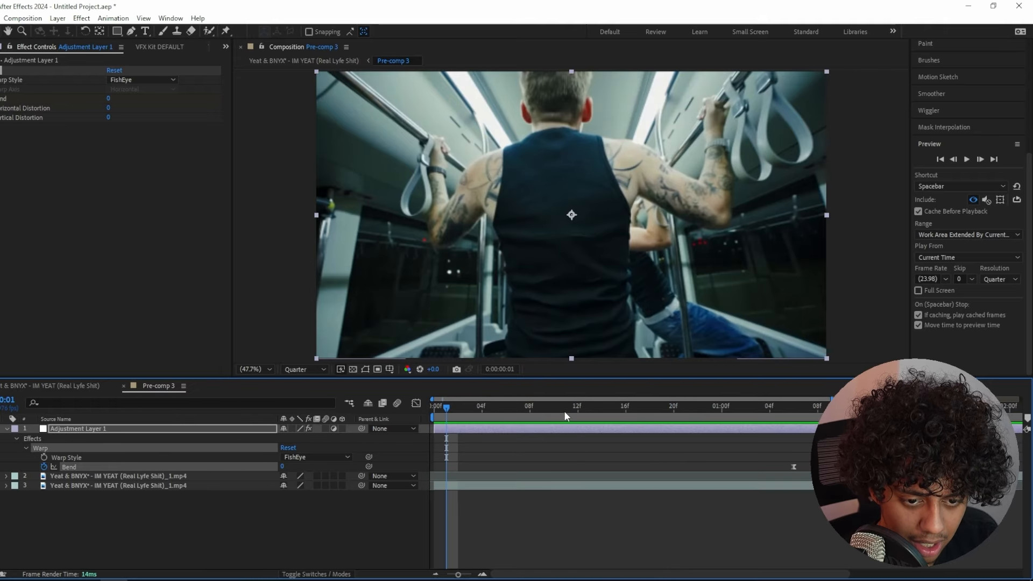
key("space")
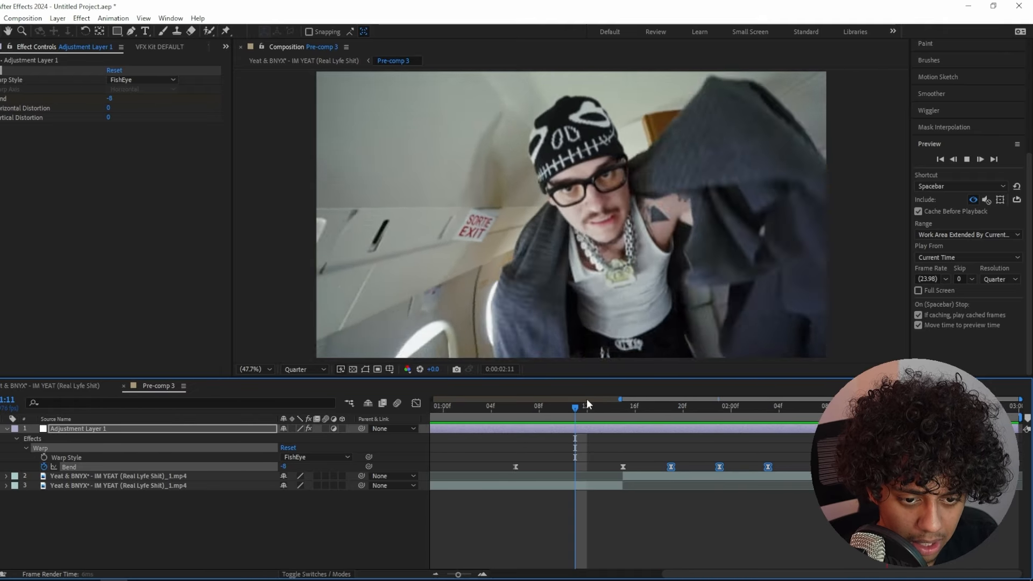
Step: Add the Gaussian Blur effect to Adjustment Layer 1
left_click(558, 425)
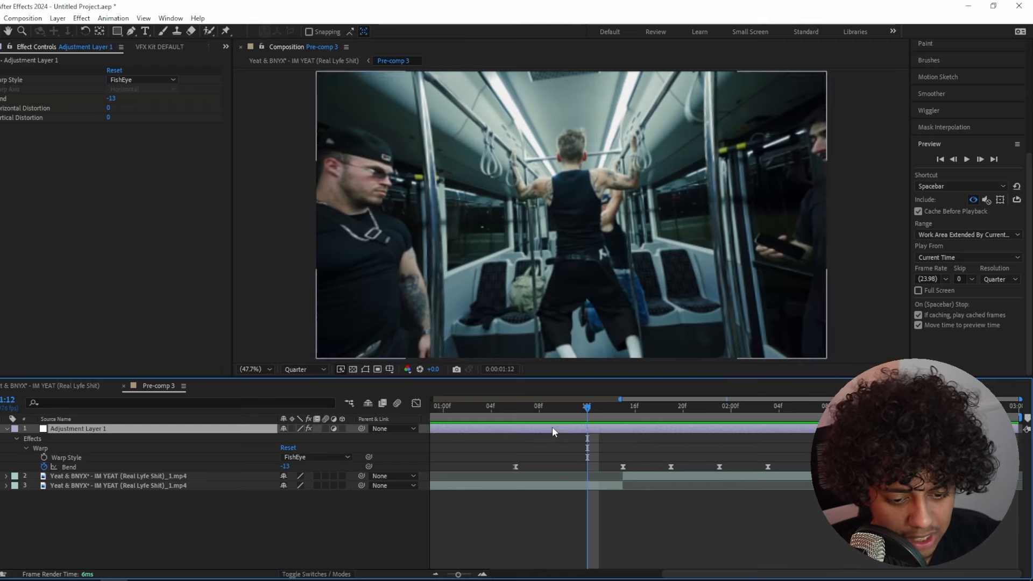
key("ctrl+space")
type("gauss")
key("Down")
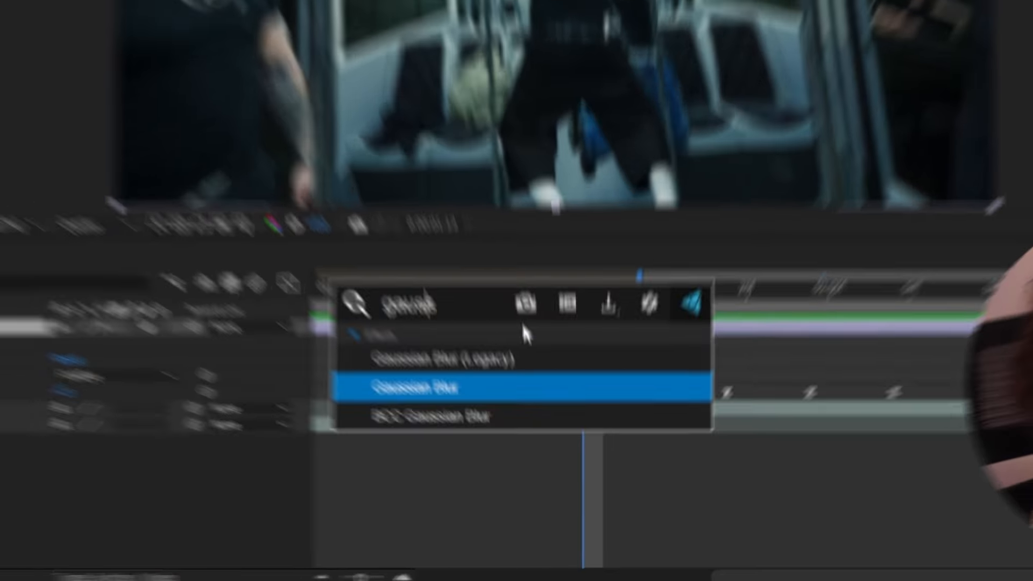
key("Return")
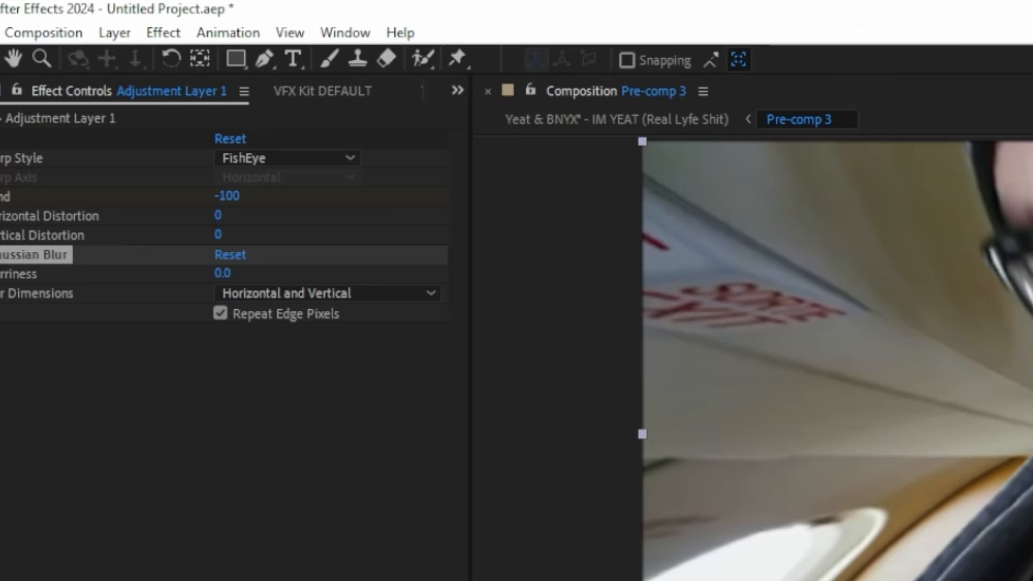
Step: Keyframe the Gaussian Blur Blurriness at 7 at 0:00:01:15 and at 0 at both 0:00:01:06 and 0:00:02:12
left_click(75, 109)
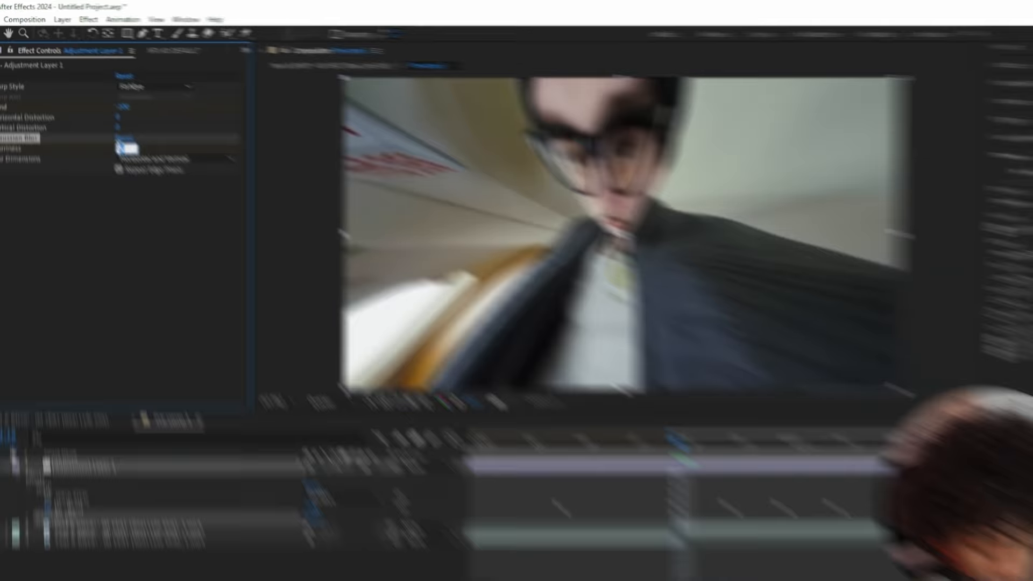
type("7")
key("Return")
left_click(515, 407)
left_click(111, 138)
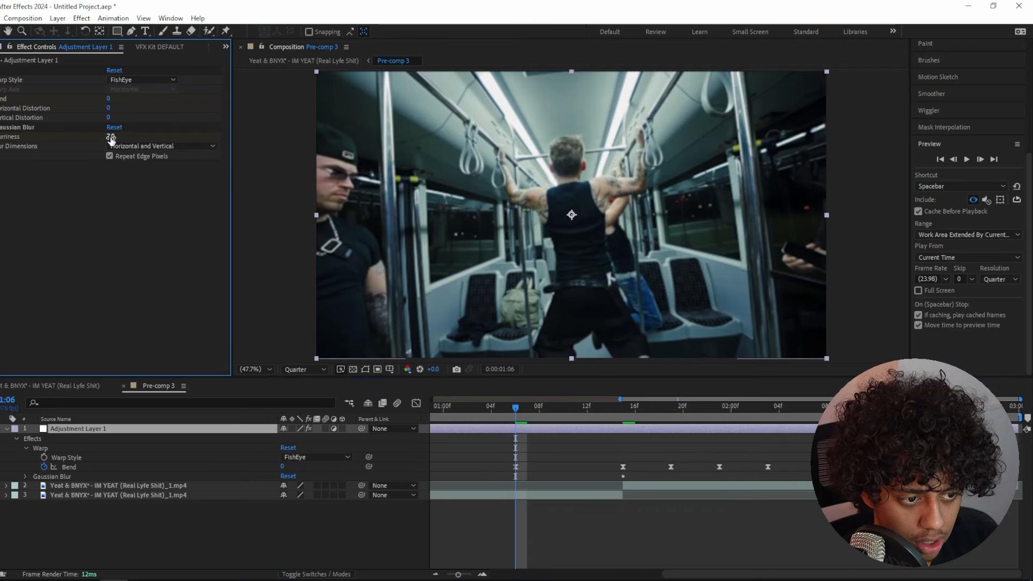
key("Return")
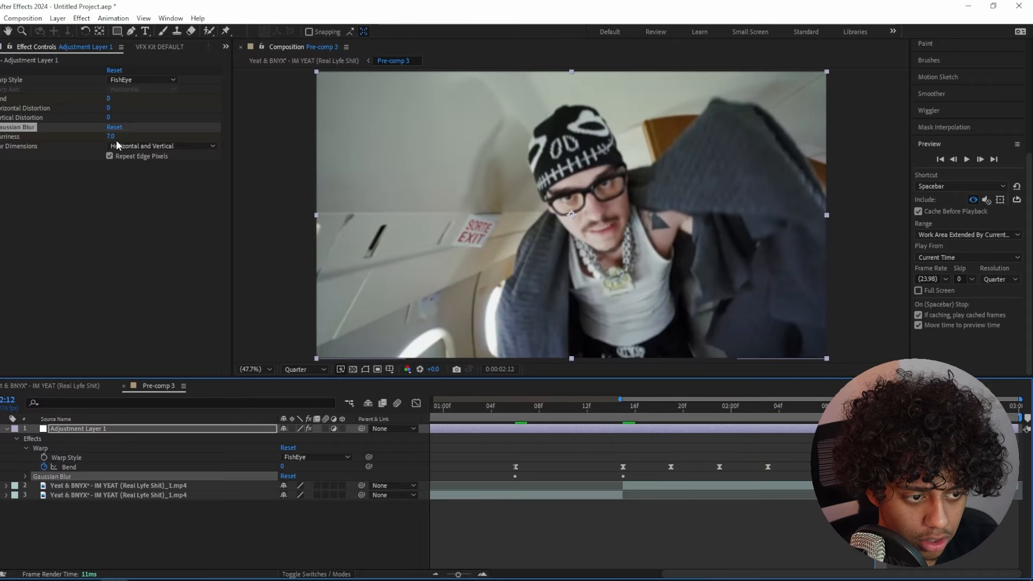
left_click(114, 139)
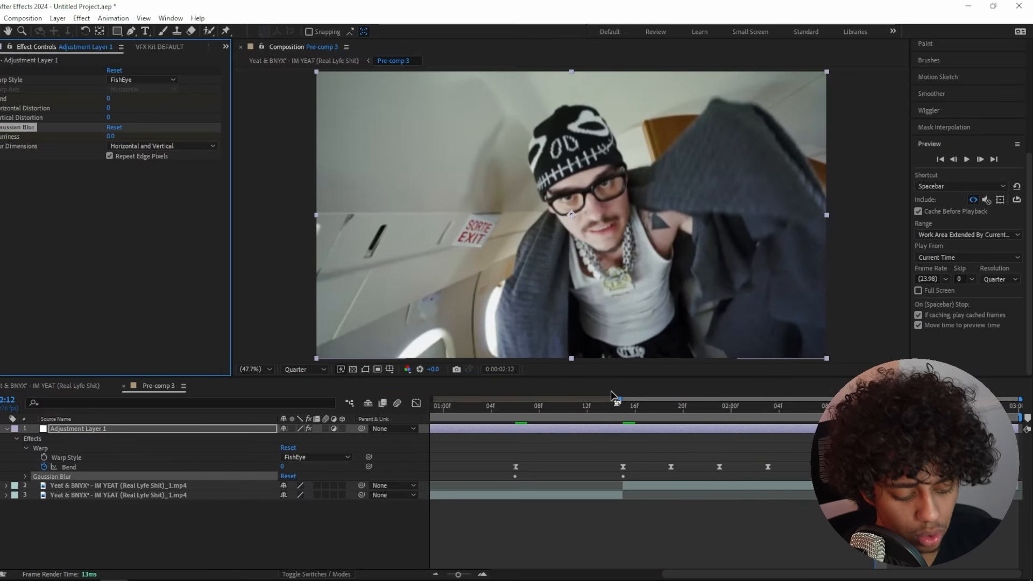
Step: Try the S_DistortChroma effect on the adjustment layer with Blur Lens 434 and Amount 0.83, and delete it
key("ctrl+space")
type("s_chr")
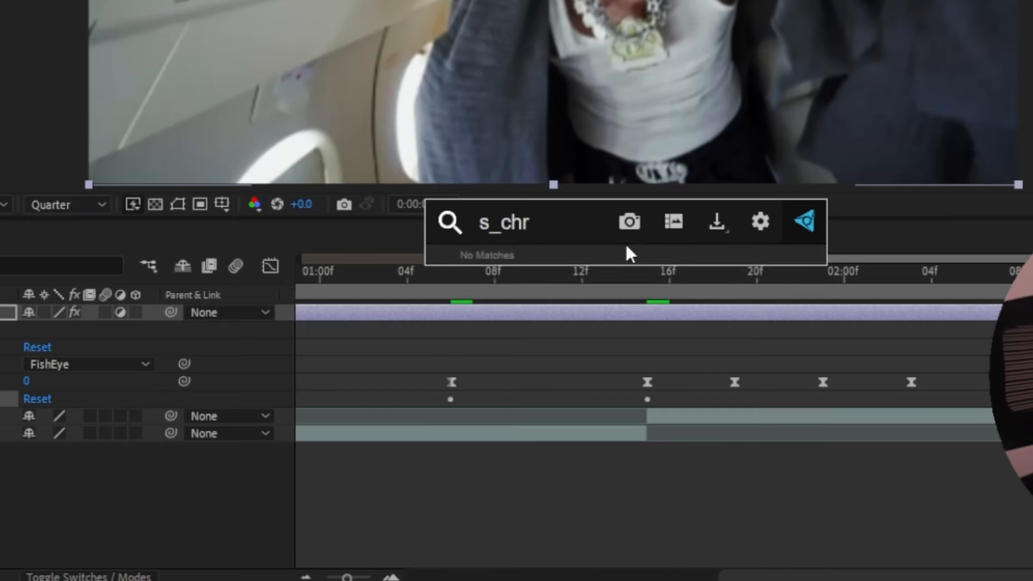
key("BackSpace")
key("BackSpace")
key("BackSpace")
type("dist")
key("Return")
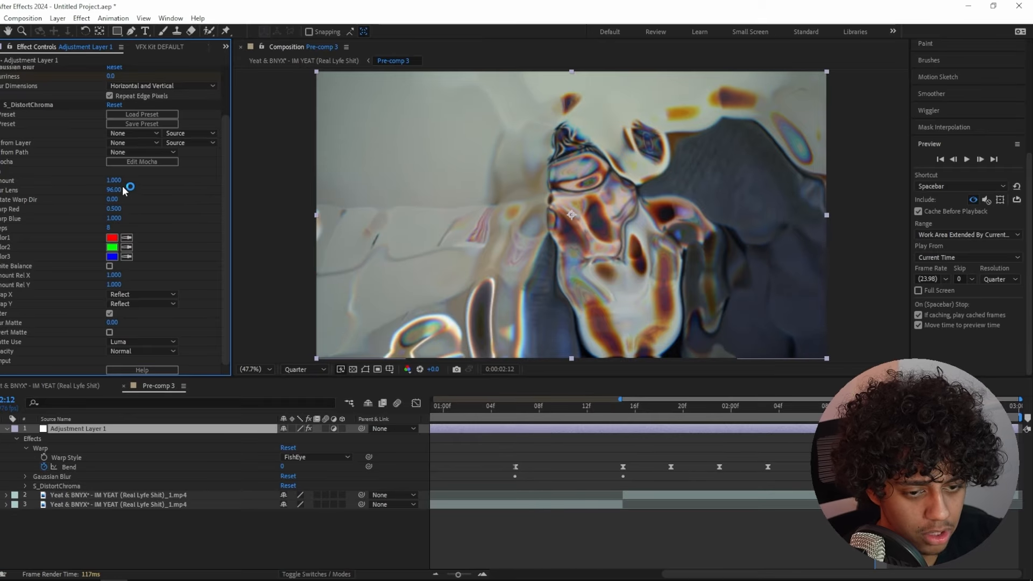
left_click_drag(122, 186, 258, 176)
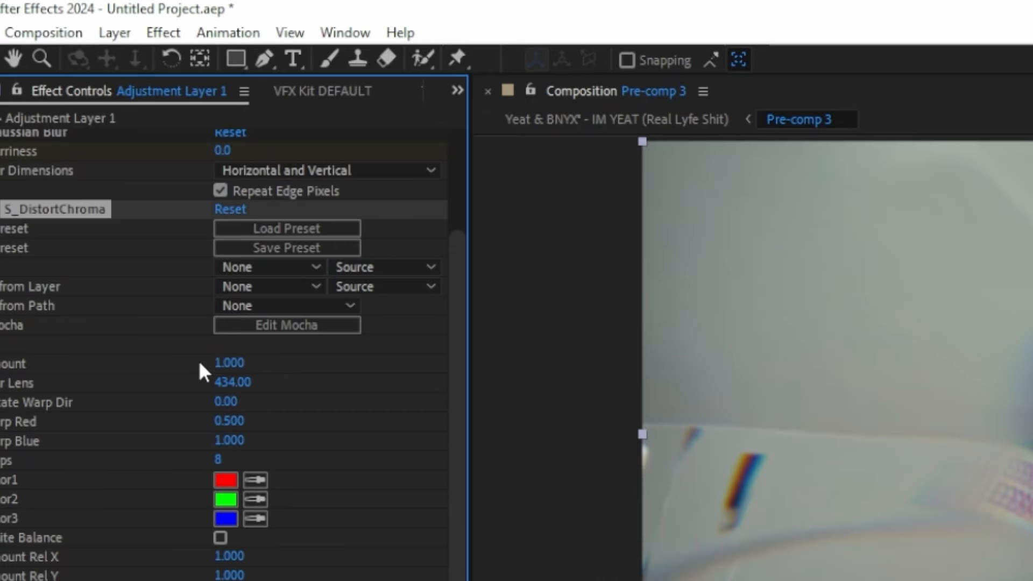
mouse_move(235, 362)
left_mouse_down()
mouse_move(320, 357)
mouse_move(229, 373)
left_mouse_up()
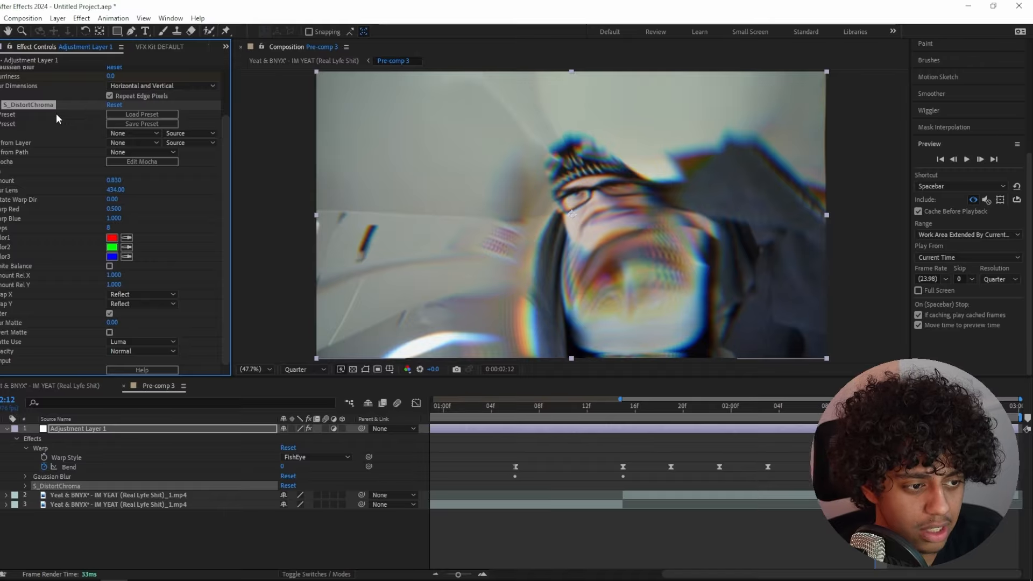
key("Delete")
Step: Add VR Chromatic Aberrations to the adjustment layer and keyframe Aberration (Red) at -10 and Aberration (Blue) at 10 at 0:00:01:15
left_click(623, 406)
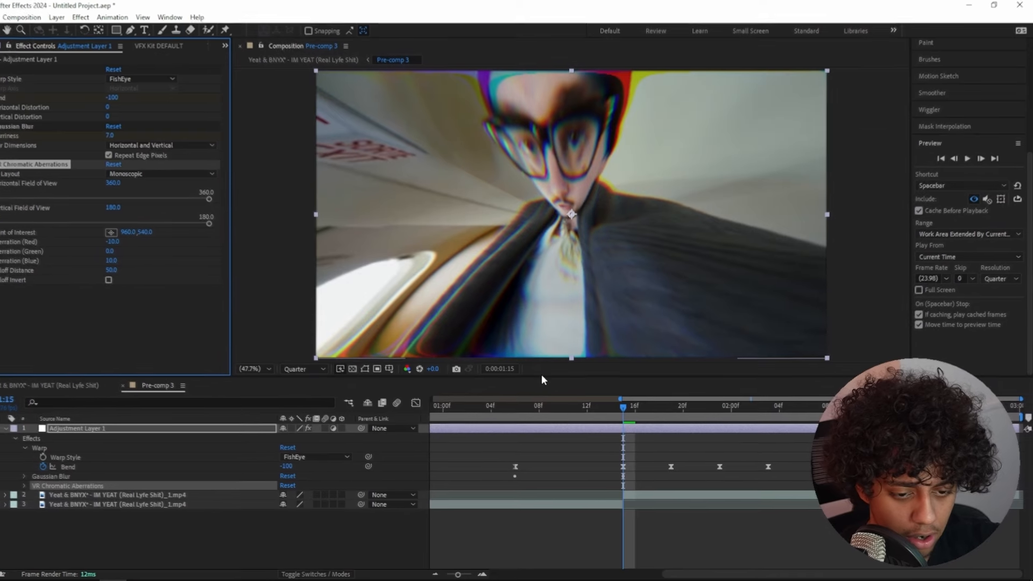
left_click_drag(624, 406, 787, 405)
left_click_drag(815, 484, 610, 484)
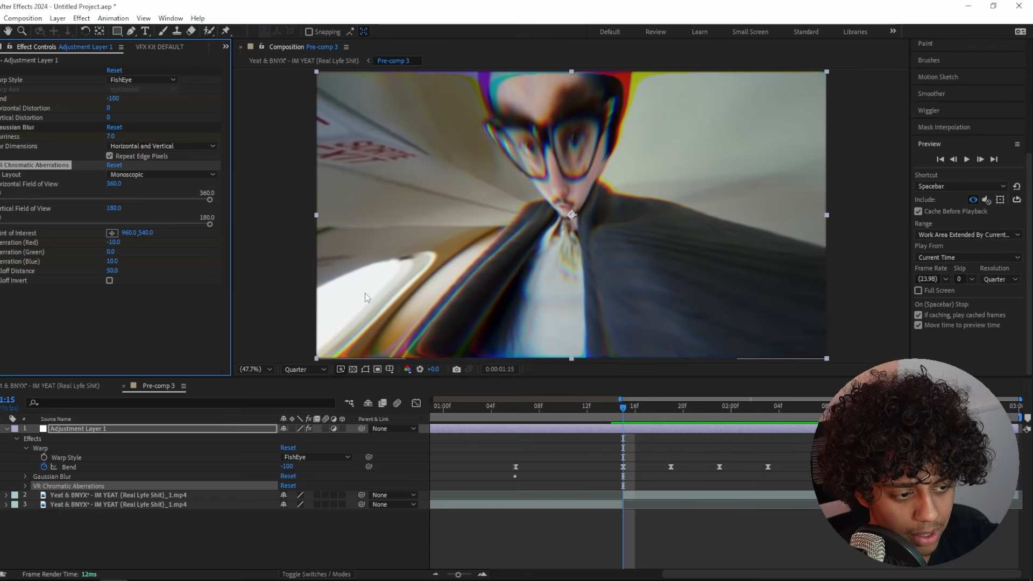
left_click_drag(604, 538, 468, 539)
Step: Keyframe the red and blue aberration of VR Chromatic Aberrations at 0:00:01:06 and move on to 0:00:02:11
left_click(515, 407)
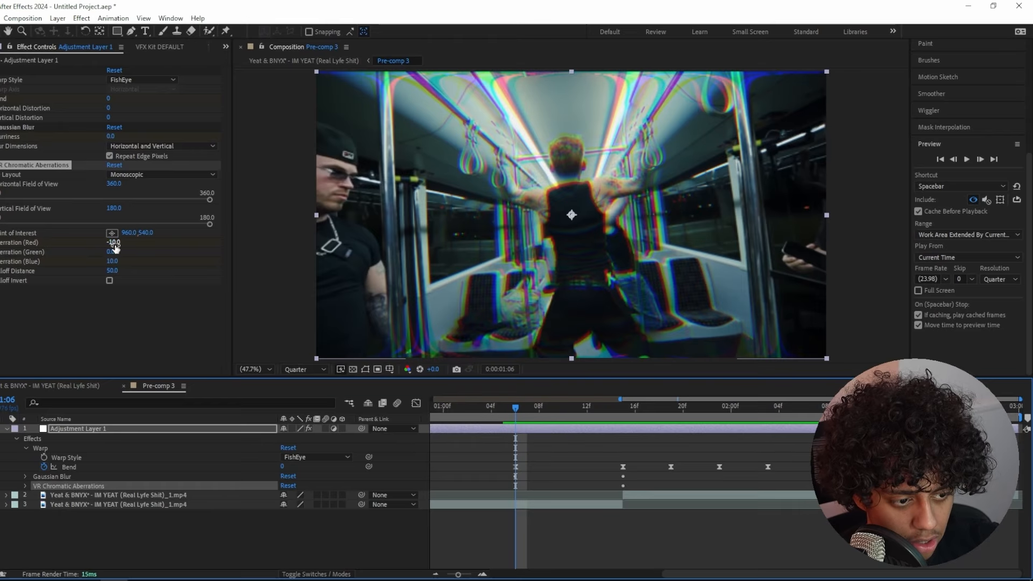
left_click(114, 262)
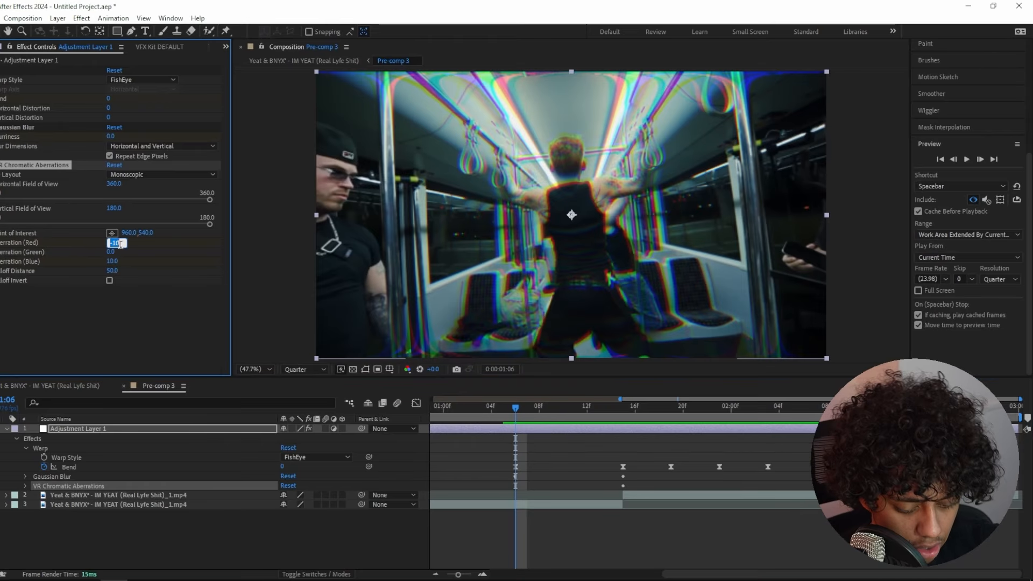
key("Return")
key("space")
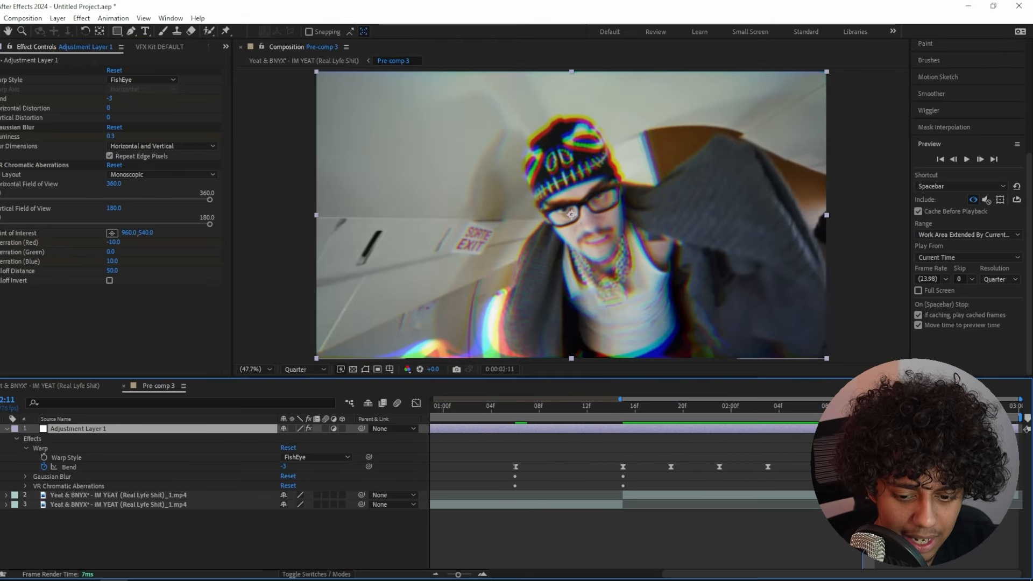
Step: Keyframe the red and blue aberration at 0 at 0:00:02:12 and preview the transition with Cache Before Playback turned off
key("space")
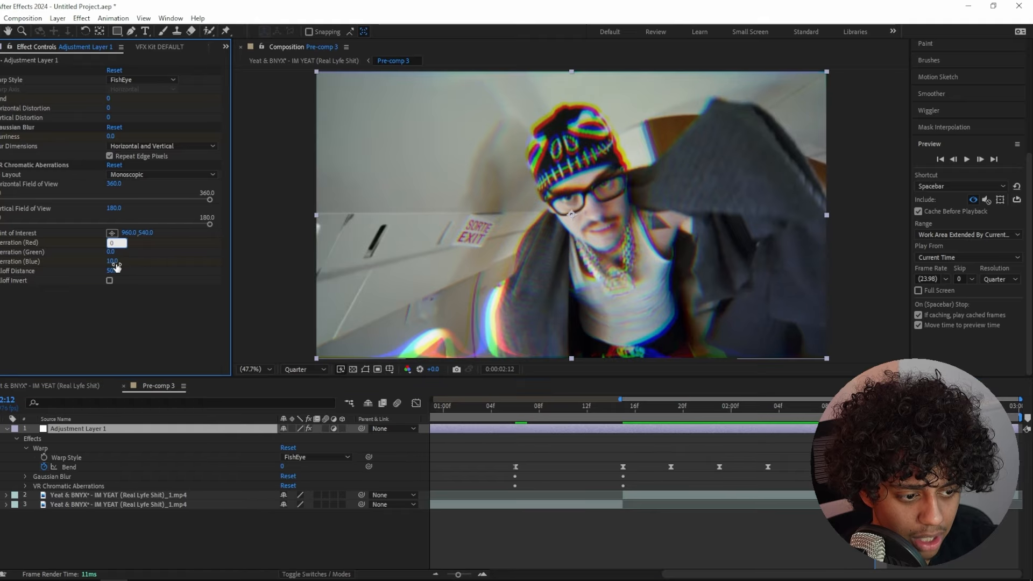
left_click(114, 261)
left_click(521, 412)
key("space")
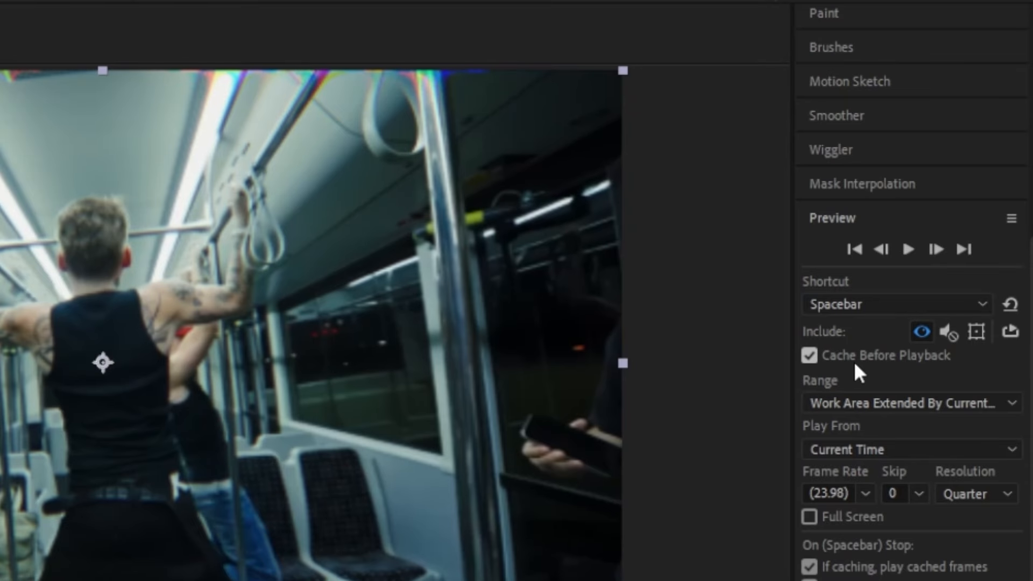
left_click(940, 213)
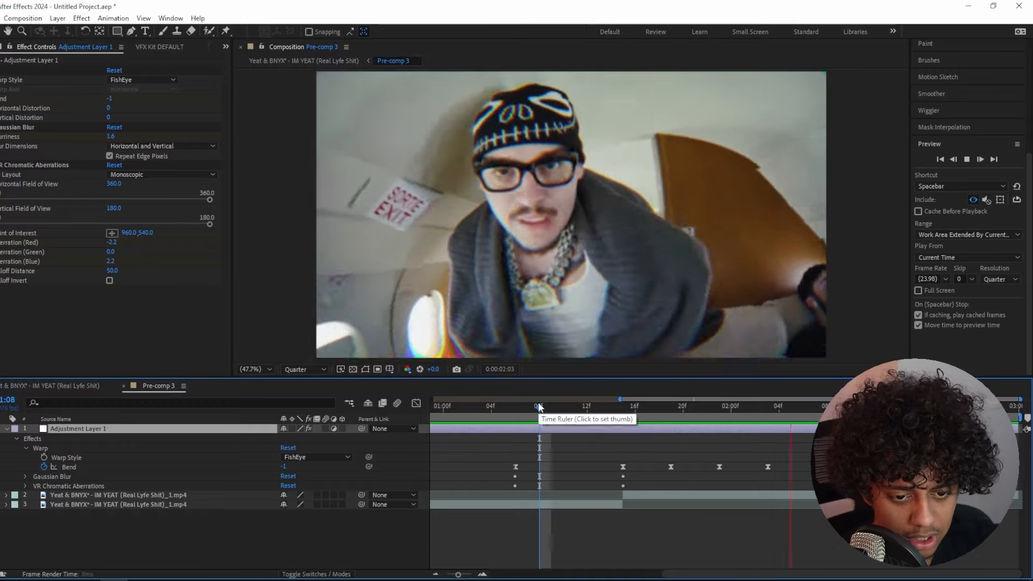
Step: Add the Optics Compensation effect to the adjustment layer
left_click(551, 404)
key("ctrl+space")
type("opt")
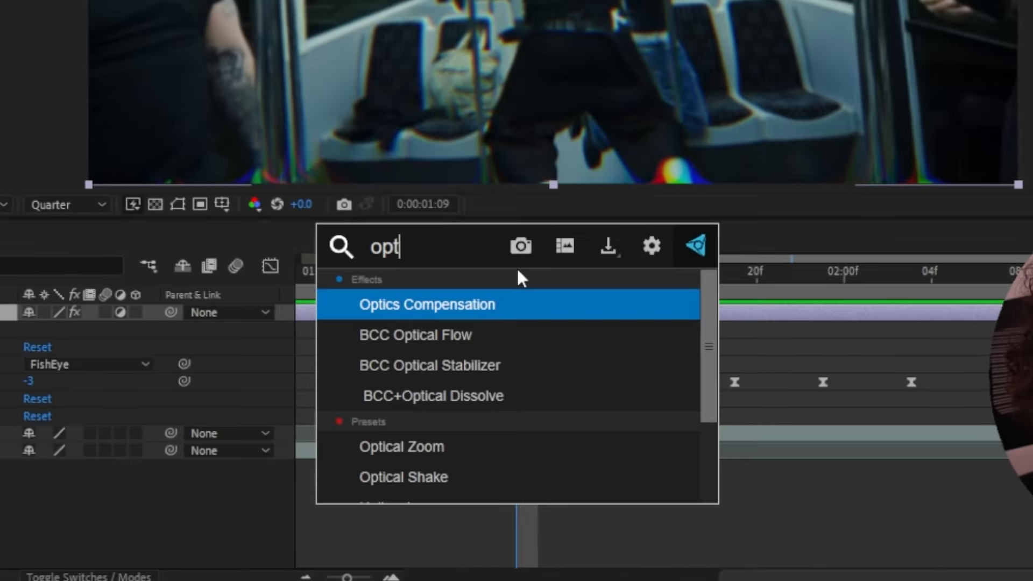
key("Return")
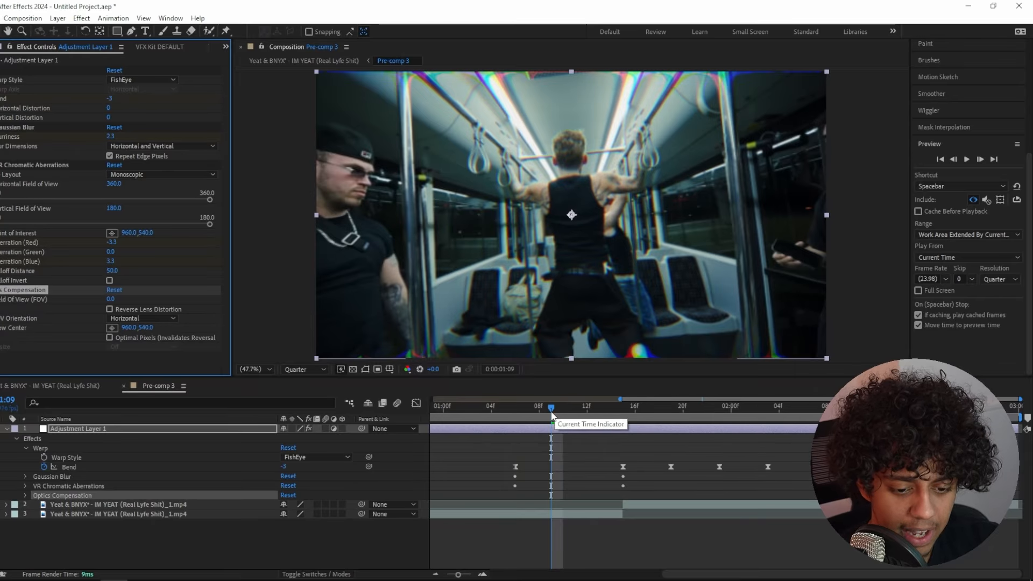
Step: Enable Reverse Lens Distortion in Optics Compensation and keyframe Field Of View at 129.8 at 0:00:01:15
left_click_drag(517, 269, 579, 280)
left_click_drag(586, 411, 622, 414)
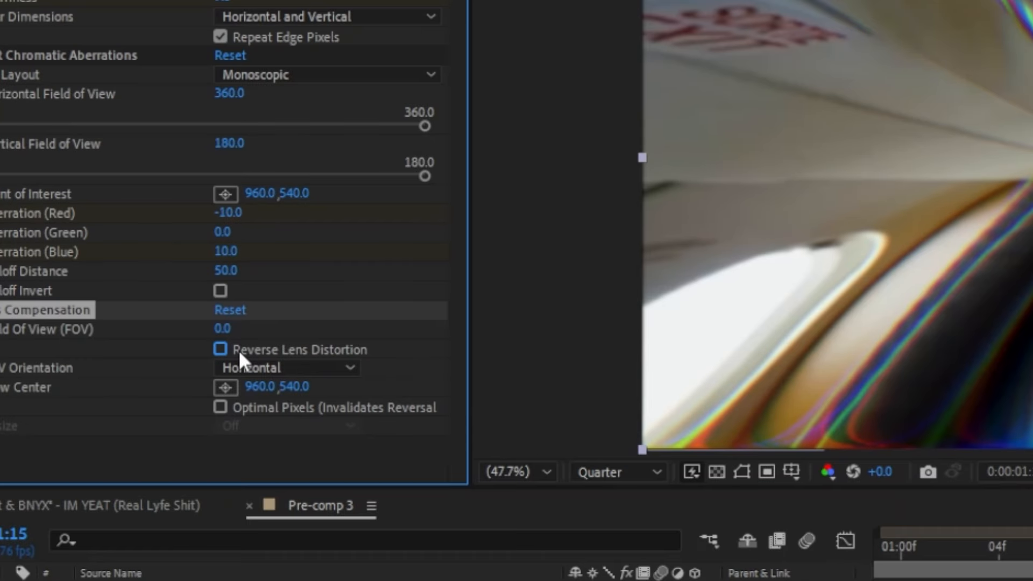
left_click(118, 309)
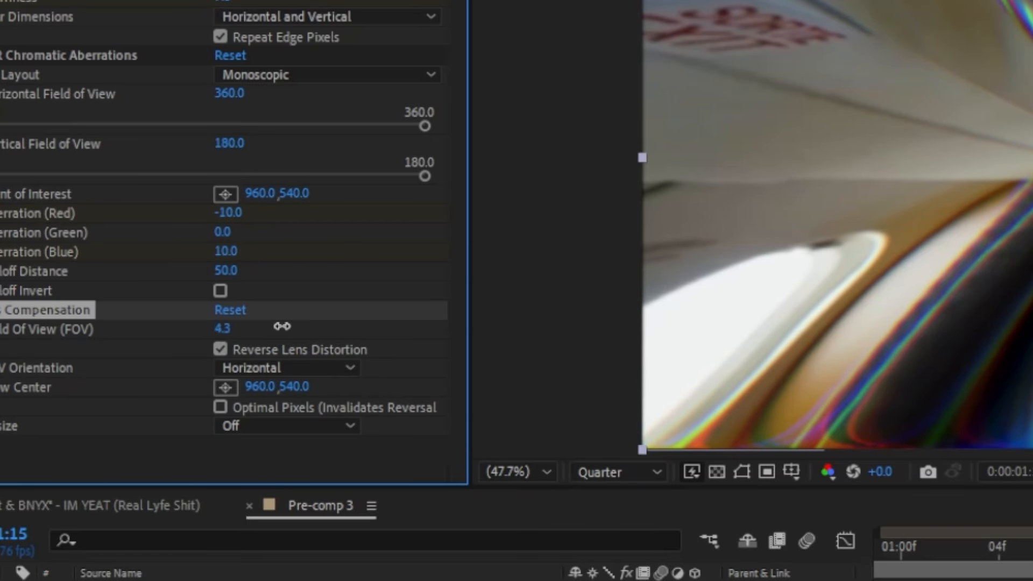
left_click_drag(282, 327, 332, 327)
right_click(618, 222)
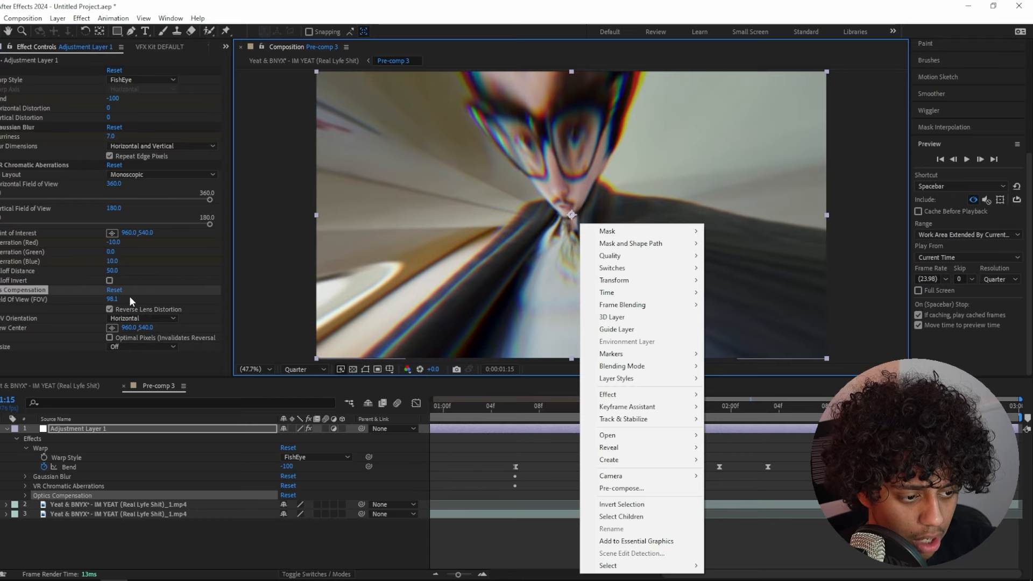
left_click_drag(131, 299, 282, 294)
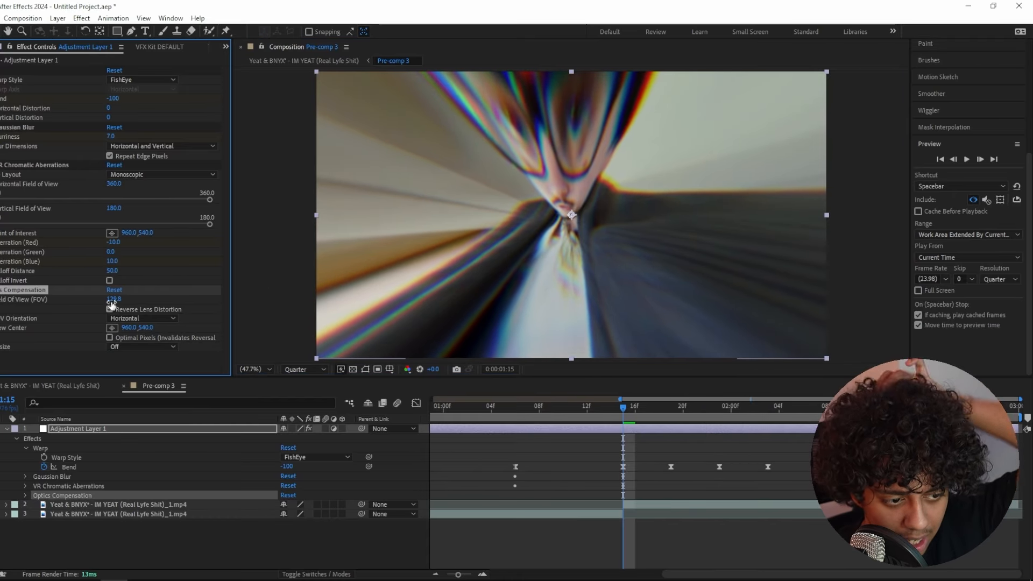
Step: Keyframe the Optics Compensation Field Of View at 0 at both 0:00:01:06 and 0:00:02:12
left_click_drag(617, 408, 515, 408)
left_click(115, 300)
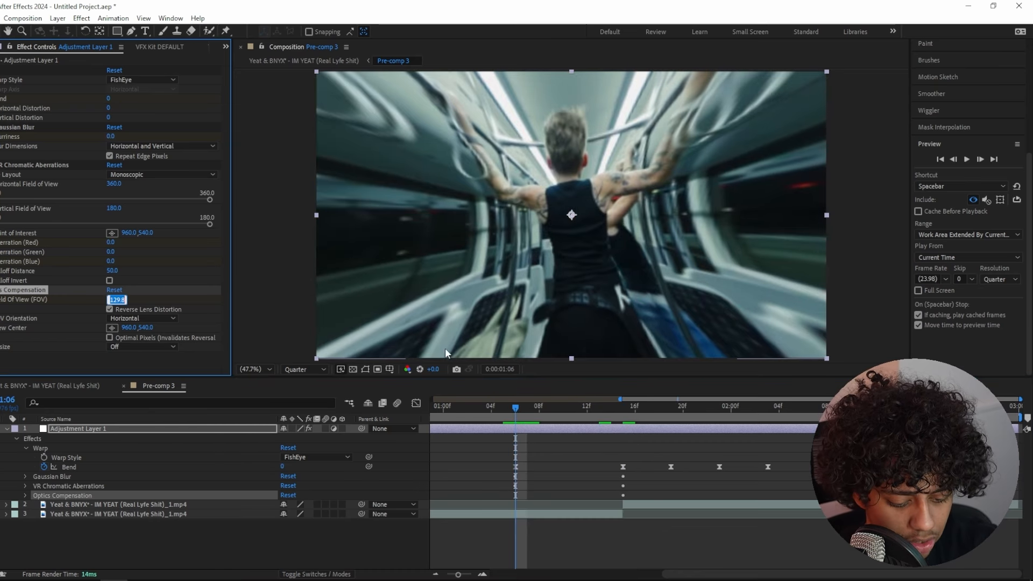
left_click(730, 426)
key("space")
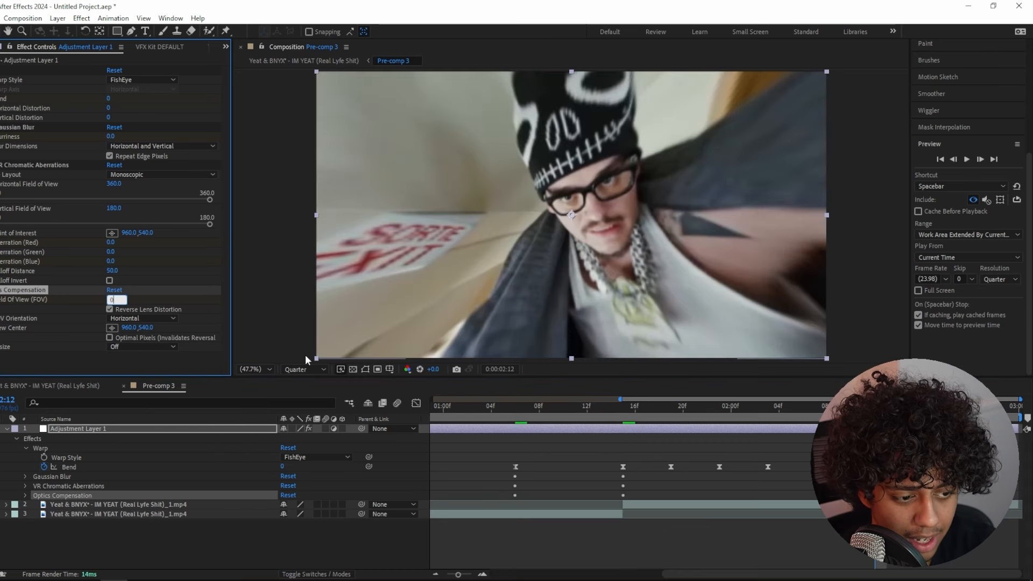
Step: Add the Transform effect to the adjustment layer, keyframe its Scale at 100 at 0:00:01:06 and reveal the layer's keyframed properties
left_click(516, 408)
key("ctrl+space")
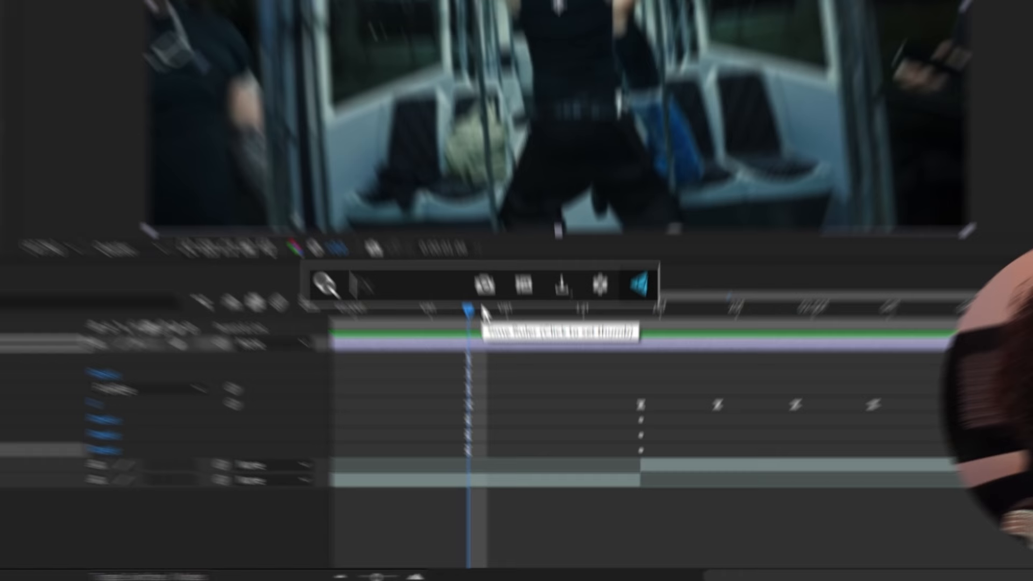
type("transf")
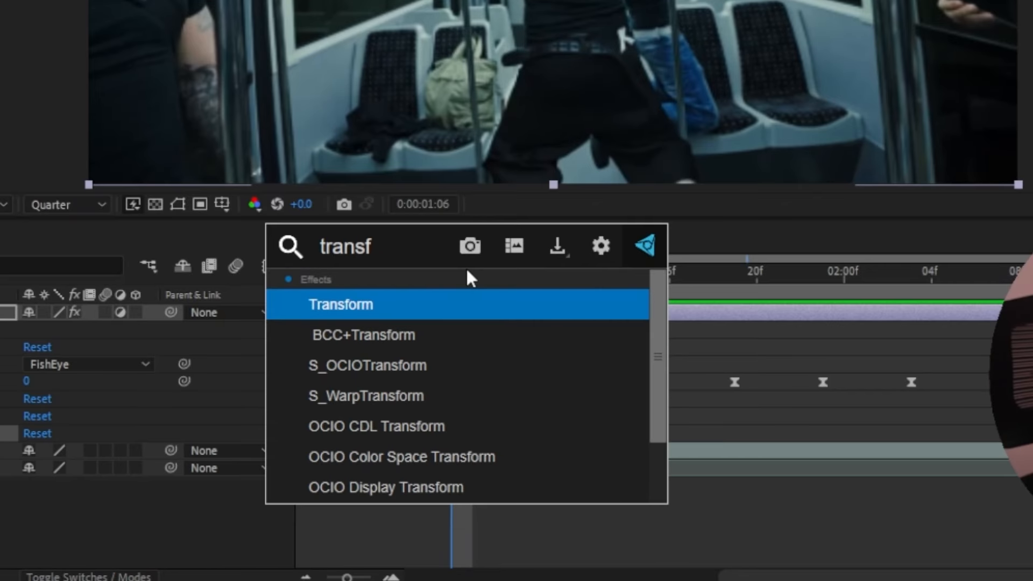
key("Return")
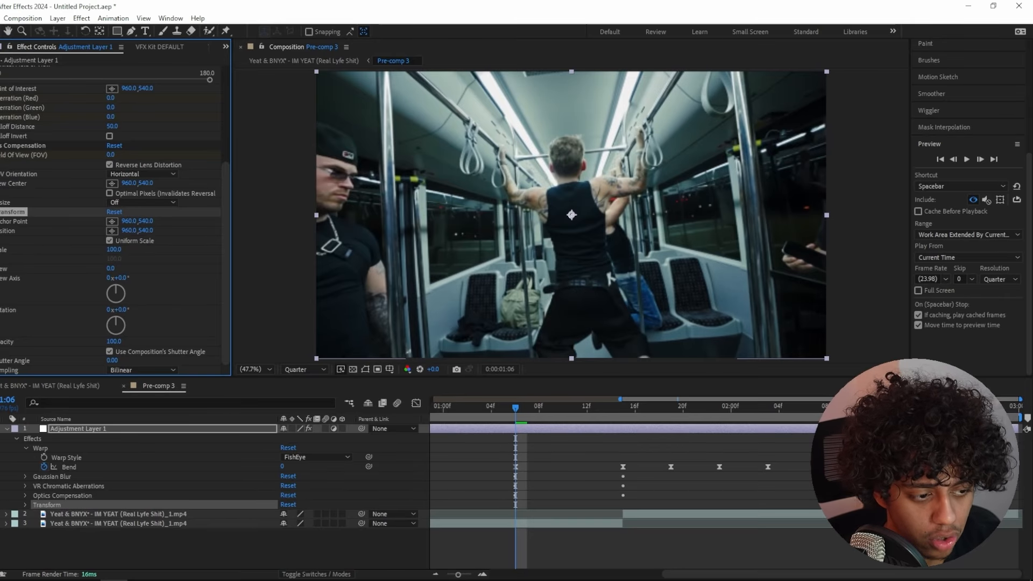
key("u")
key("u")
key("u")
Step: Keyframe the Transform Scale at 150 at 0:00:01:15 and at 100 at 0:00:02:12
left_click(619, 412)
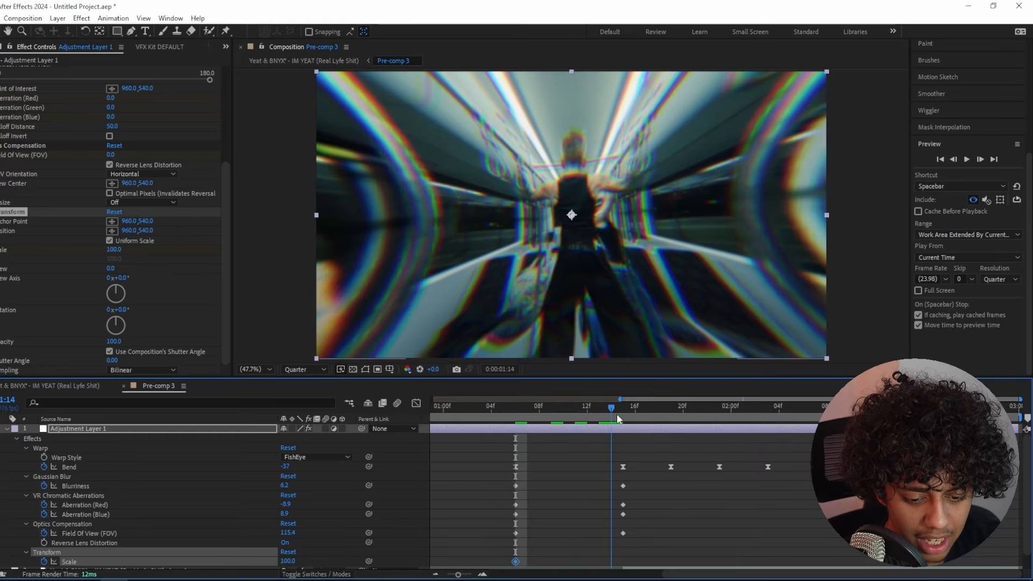
left_click(114, 249)
type("150")
key("Return")
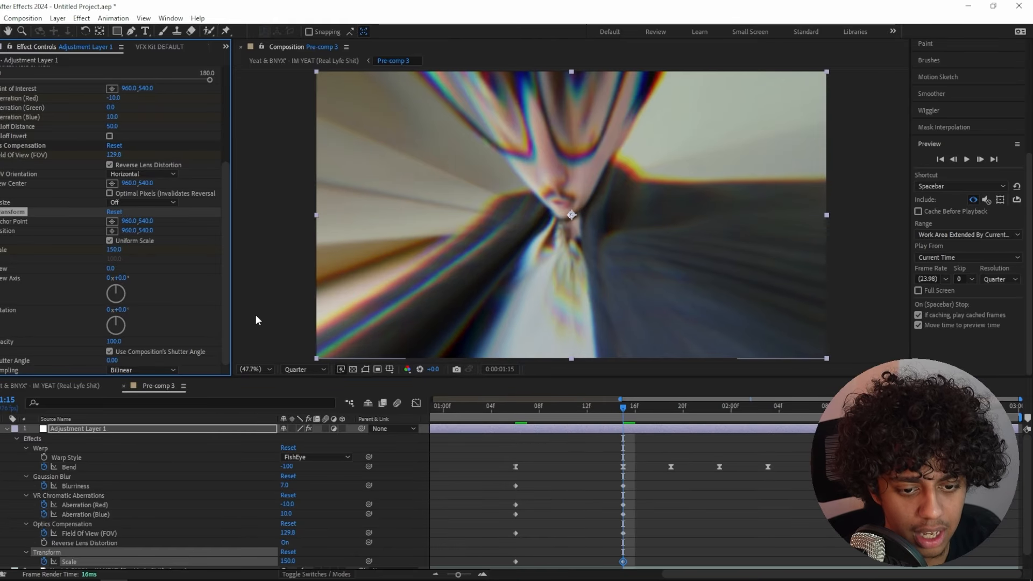
key("space")
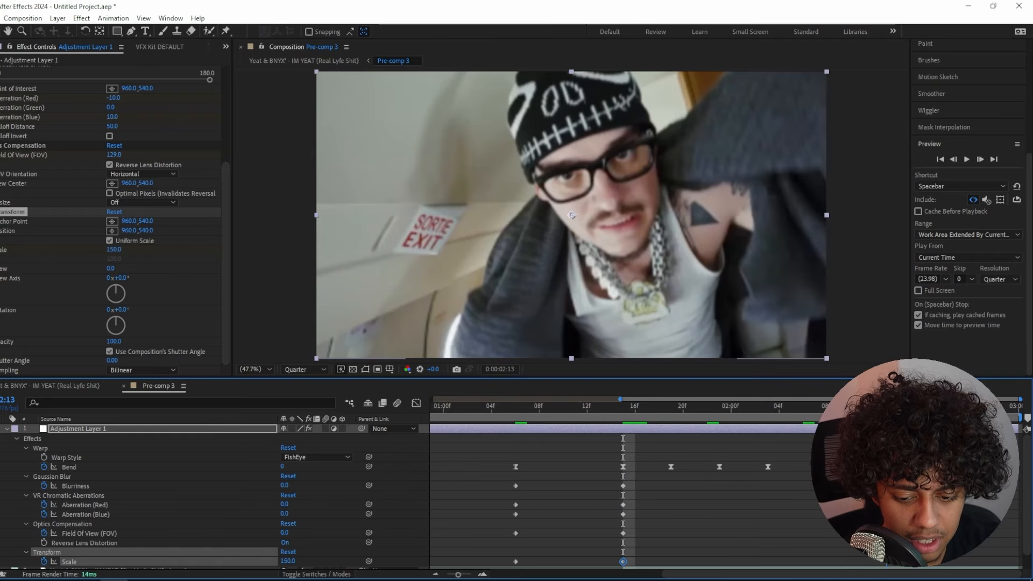
left_click(116, 249)
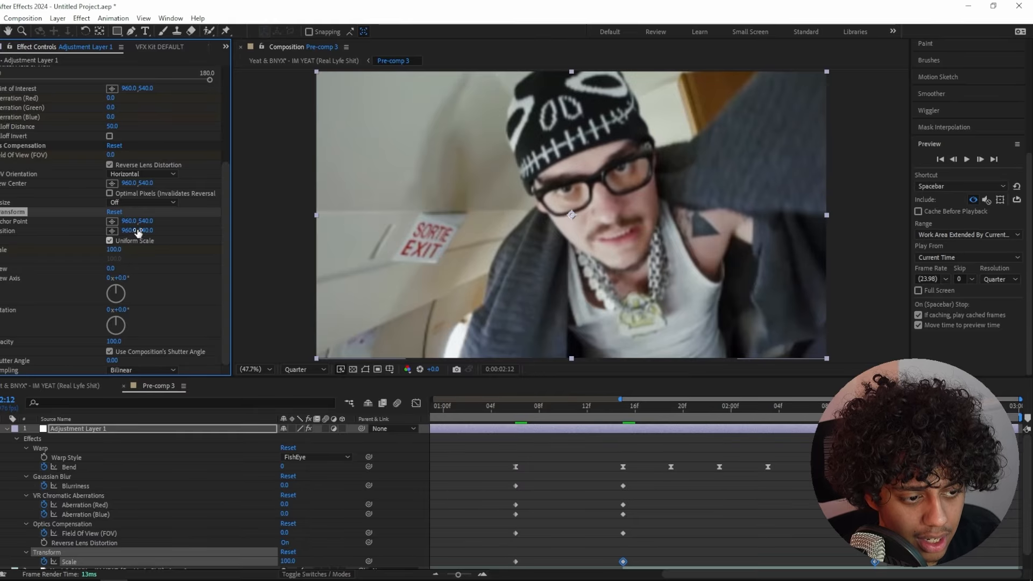
Step: Add the Radial Blur effect to the adjustment layer and set its Type to Zoom
left_click(513, 412)
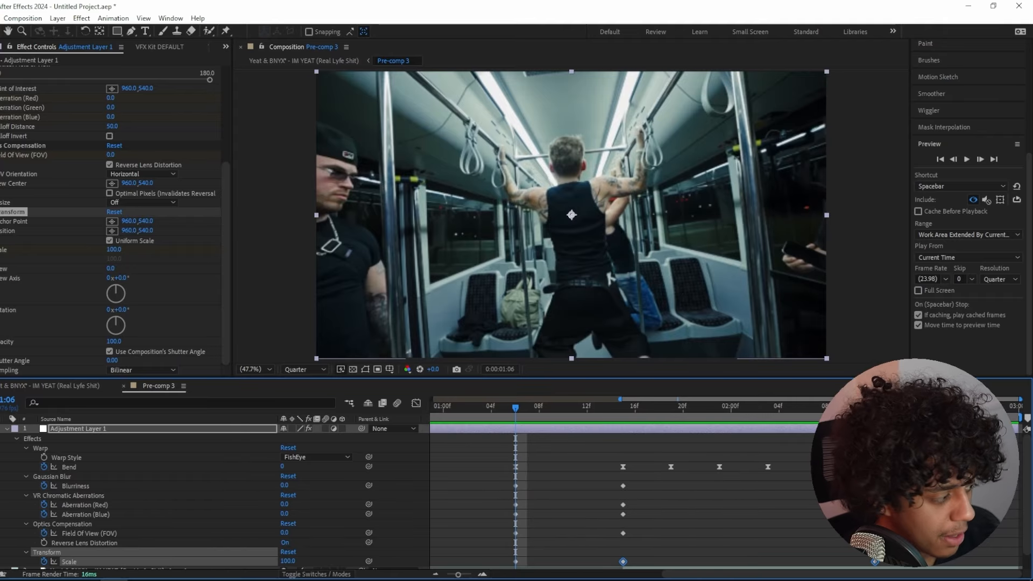
key("ctrl+space")
type("radial blur")
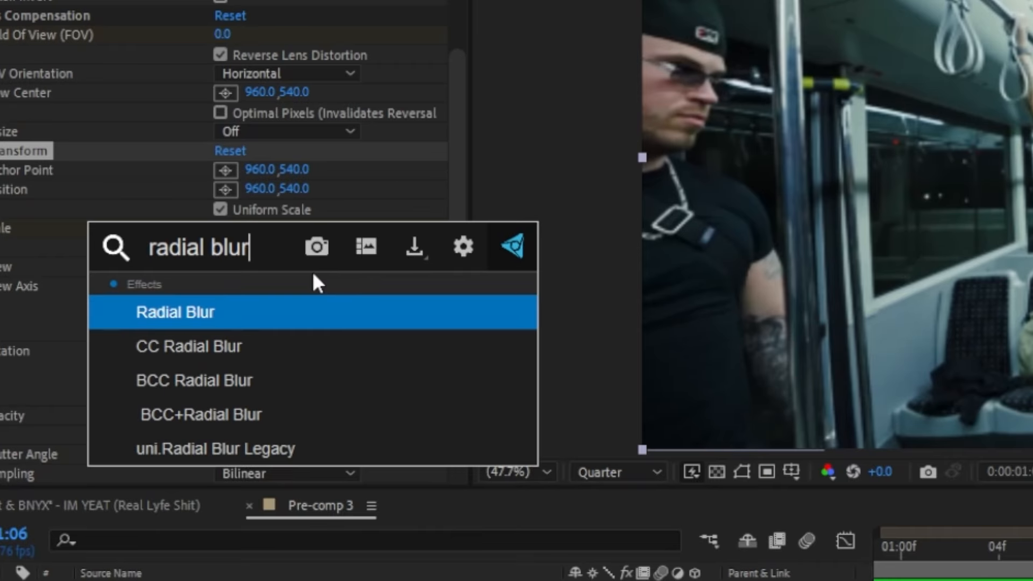
key("Return")
left_click(280, 435)
left_click(290, 471)
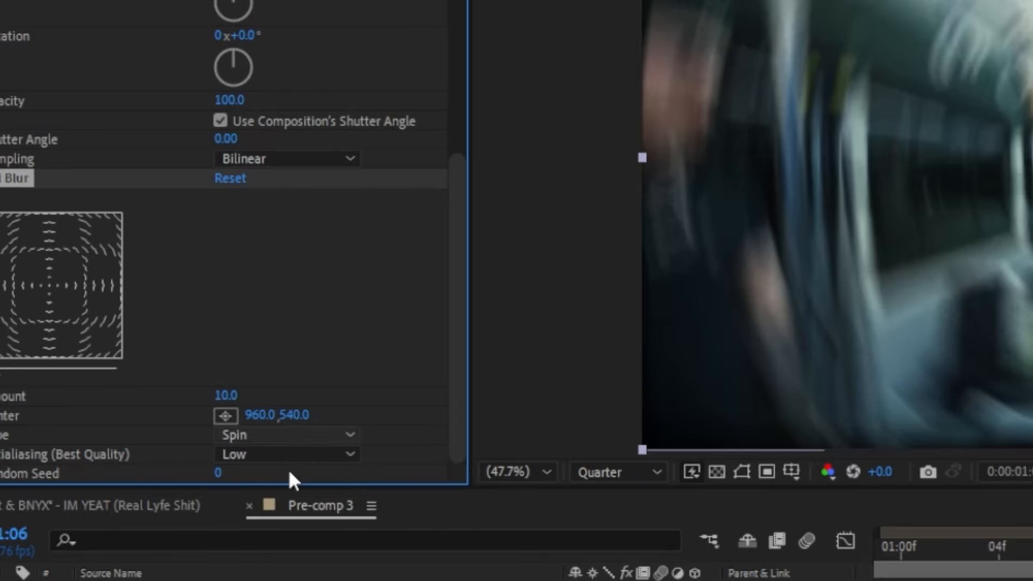
left_click(288, 434)
left_click(288, 454)
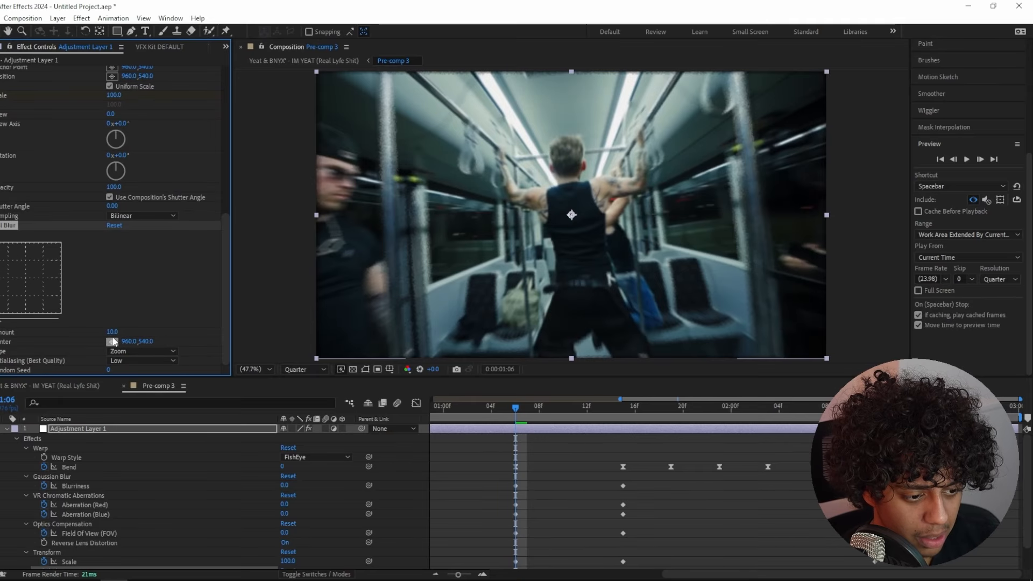
Step: Keyframe the Radial Blur Amount at 0 at 0:00:01:06, 70 at 0:00:01:15 and 0 at 0:00:02:12
key("Return")
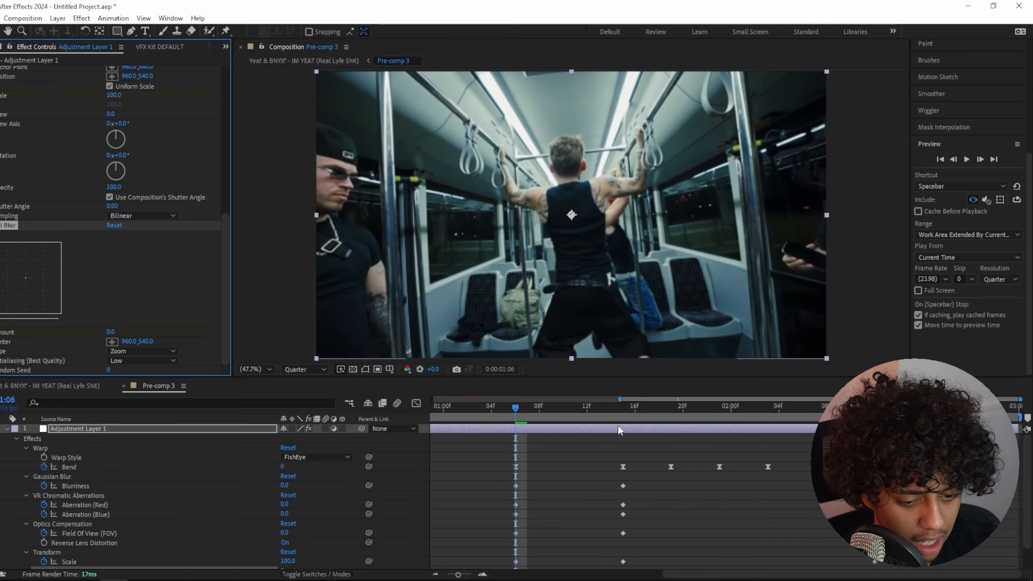
left_click(620, 409)
left_click_drag(110, 332, 132, 332)
left_click(114, 332)
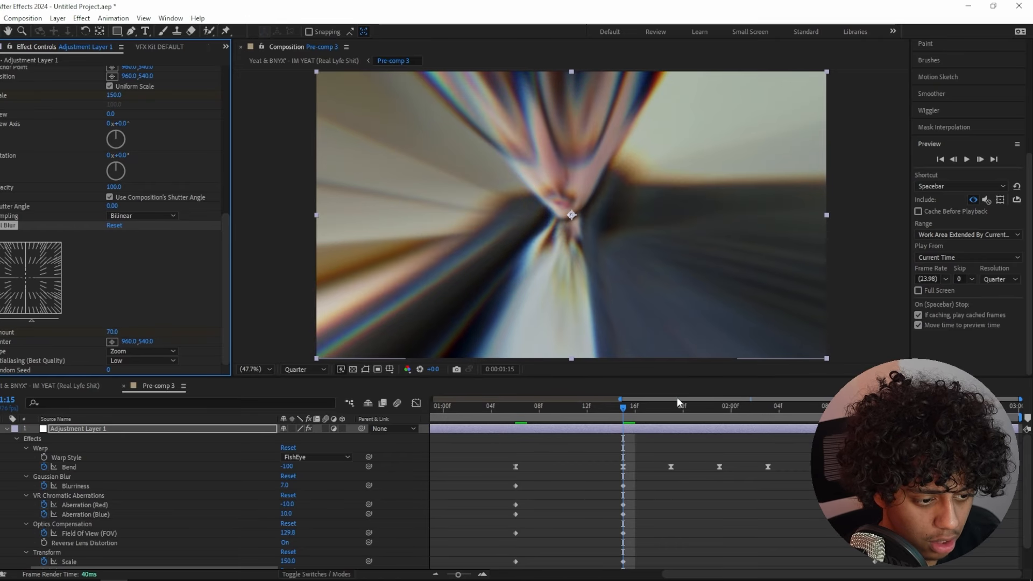
left_click_drag(676, 405, 850, 414)
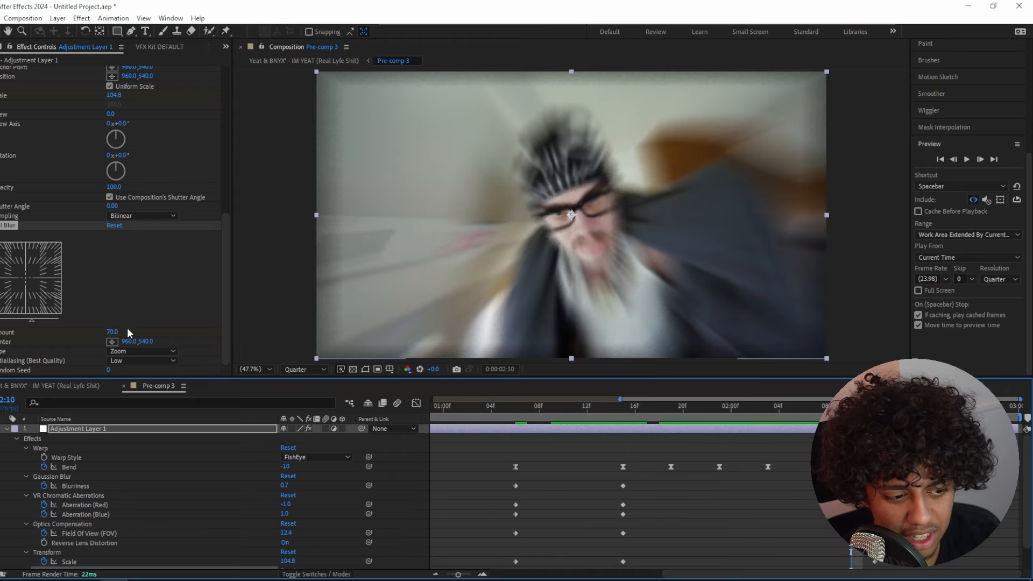
left_click_drag(850, 414, 875, 414)
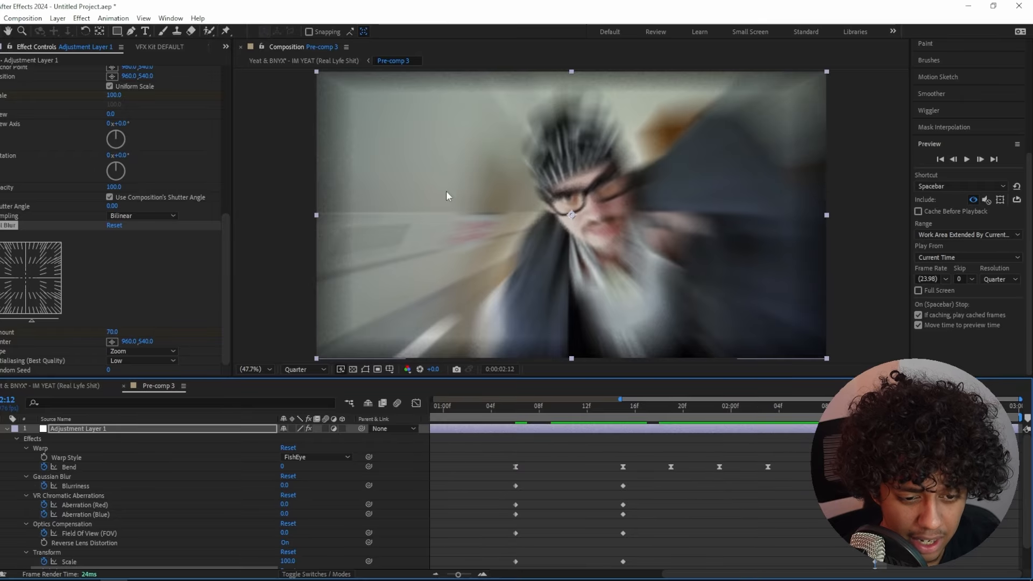
left_click(112, 332)
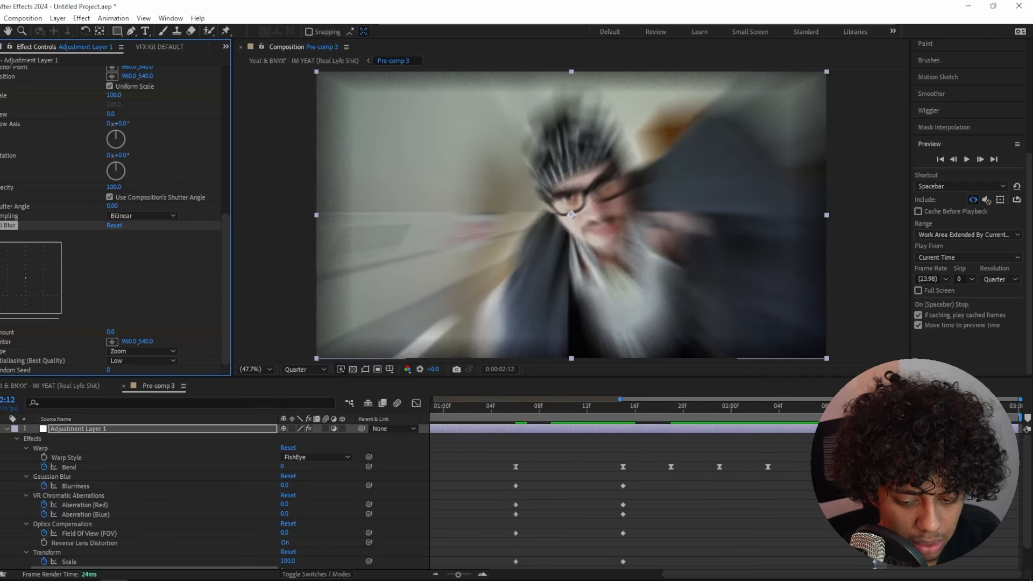
Step: Scrub back to 0:00:01:07 and add the Exposure effect to the adjustment layer
left_click_drag(874, 414, 527, 422)
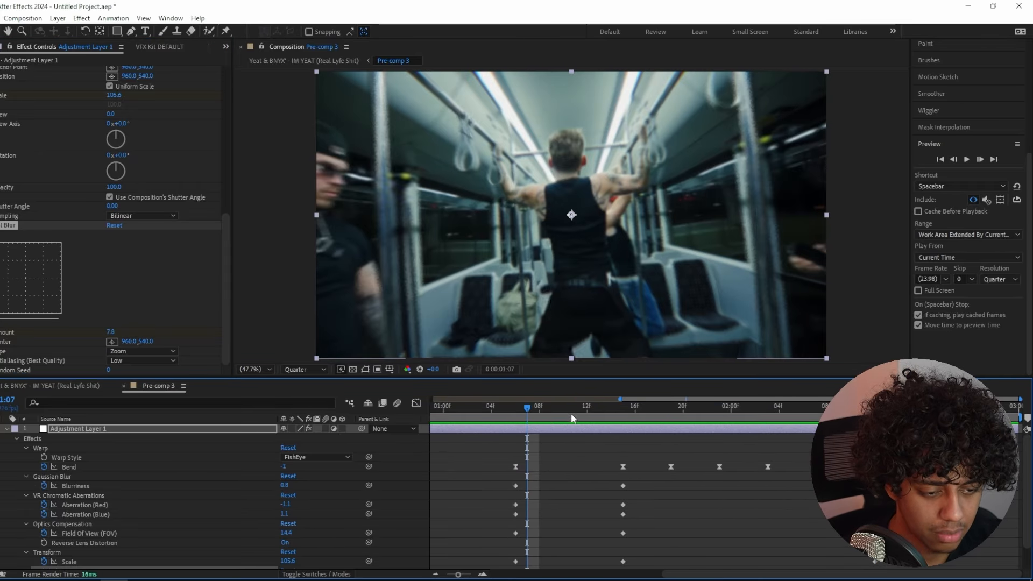
key("ctrl+space")
type("exp")
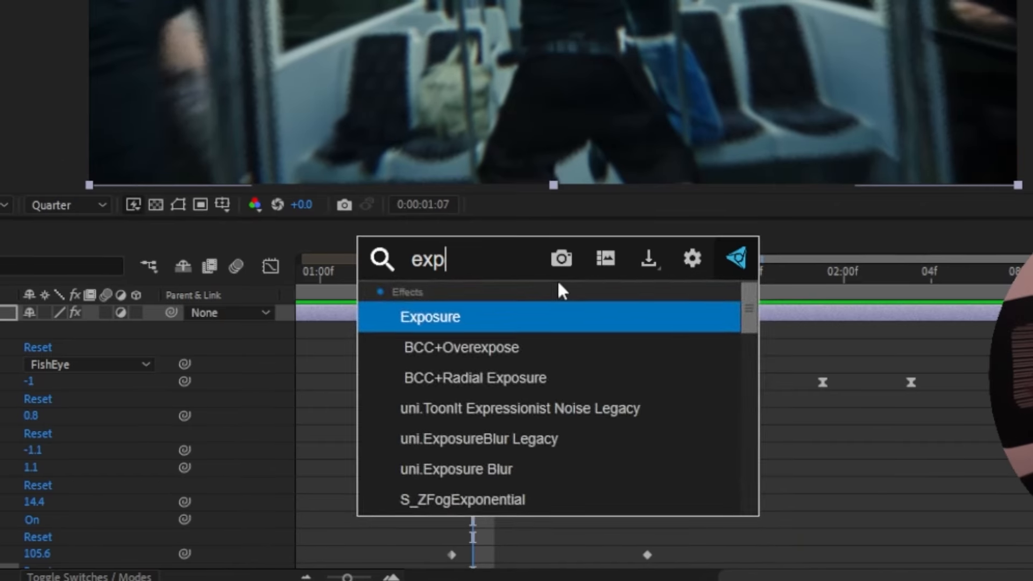
type("ure")
key("Return")
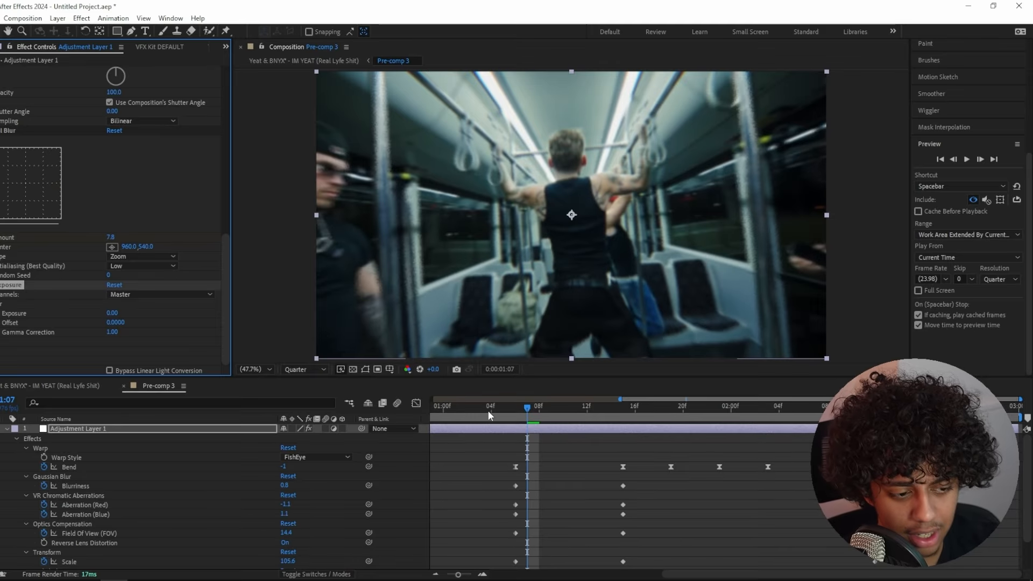
Step: Keyframe Exposure at 0:00:01:15, trying a value of 4 and settling on 3
scroll(604, 447, "down", 2)
key("k")
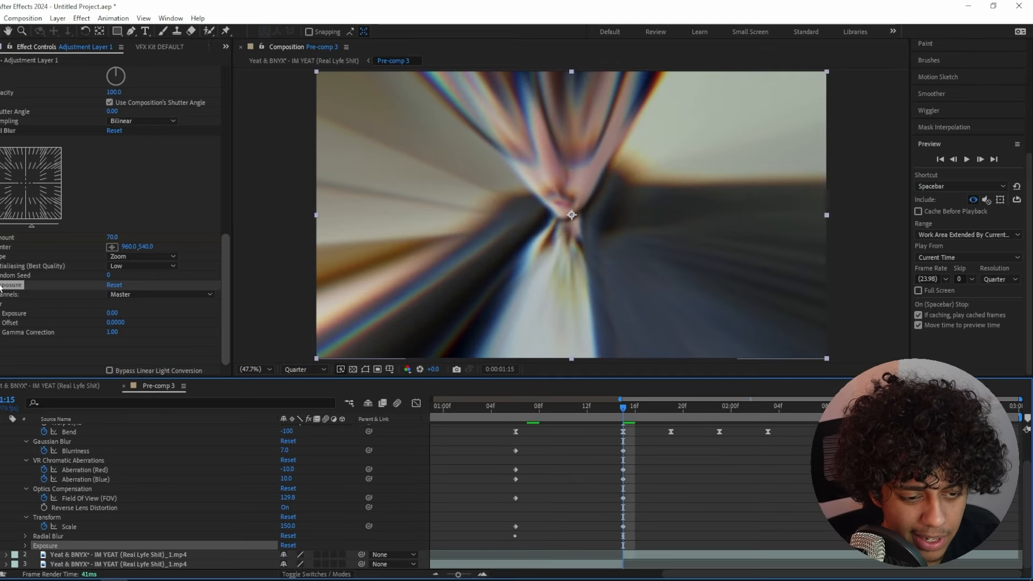
left_click(112, 312)
type("4")
key("Return")
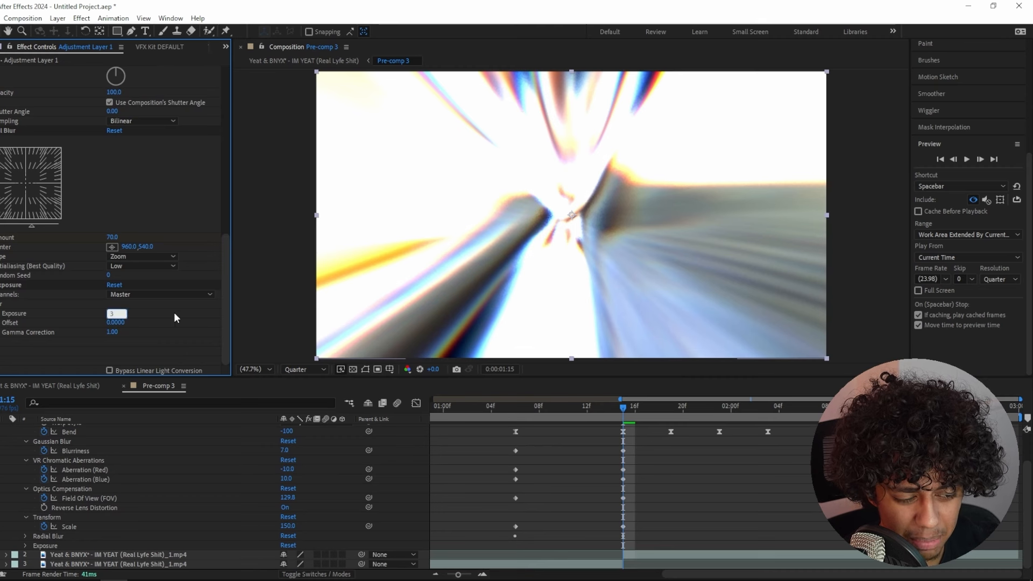
key("Return")
Step: Keyframe Exposure at 0 at both 0:00:01:12 and 0:00:01:18, and move the playhead to 0:00:01:10
left_click_drag(618, 406, 658, 407)
left_click(11, 285)
left_click(112, 313)
type("0")
key("Return")
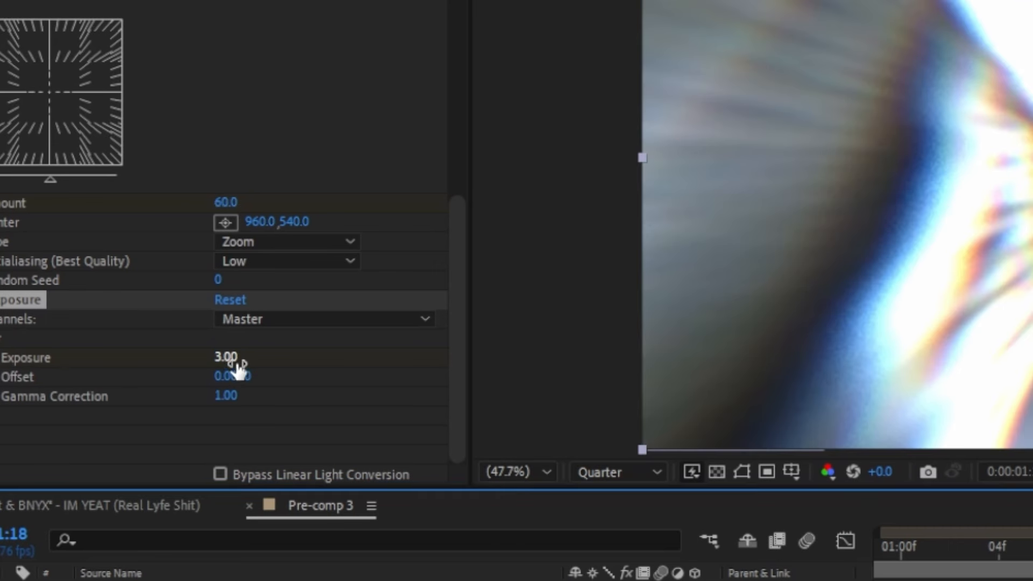
left_click(227, 357)
type("00")
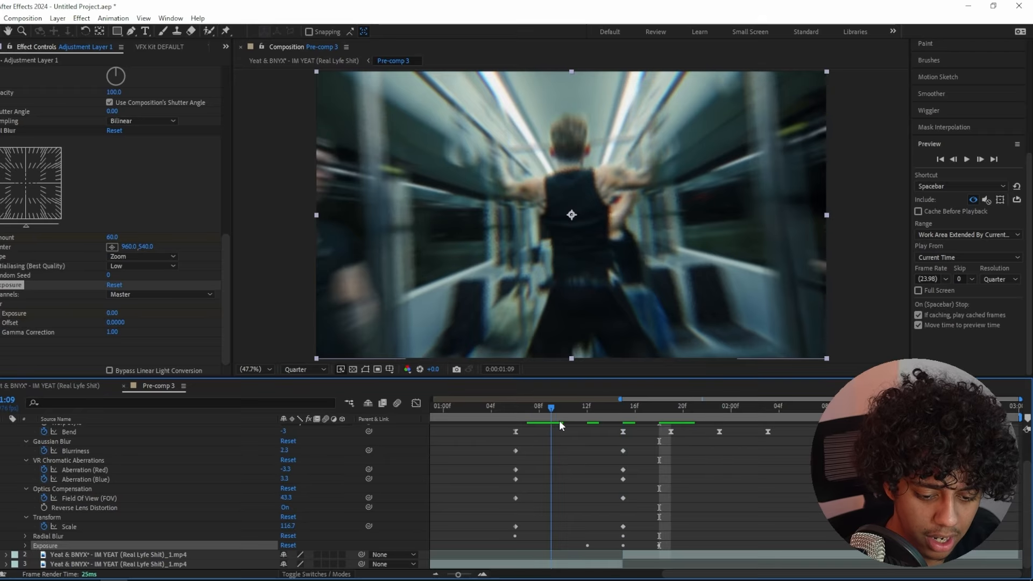
left_click_drag(559, 425, 570, 425)
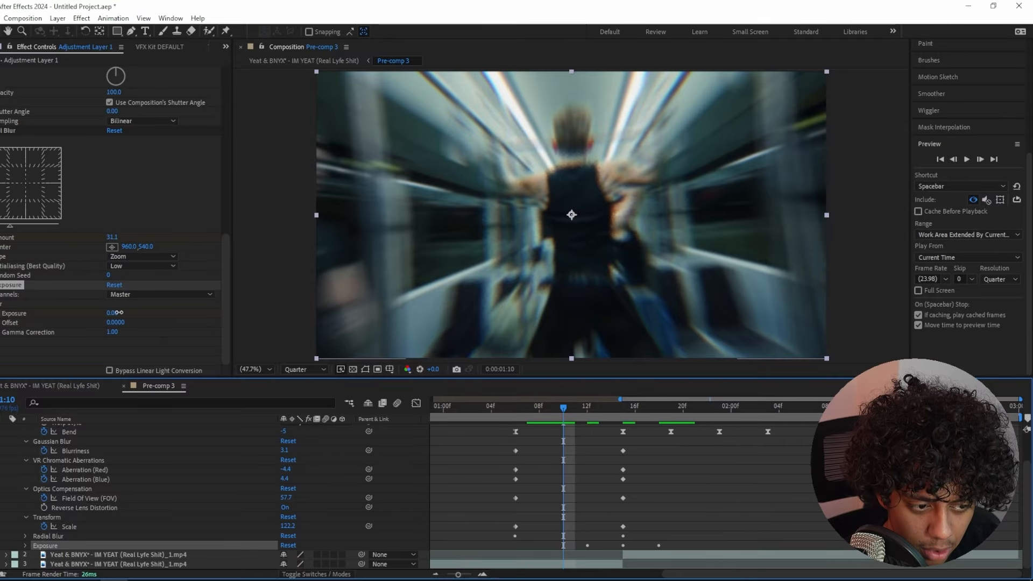
Step: Keyframe Exposure at about 1.36 at 0:00:01:10 and 0 at 0:00:01:08, and preview the transition
left_click_drag(117, 313, 178, 306)
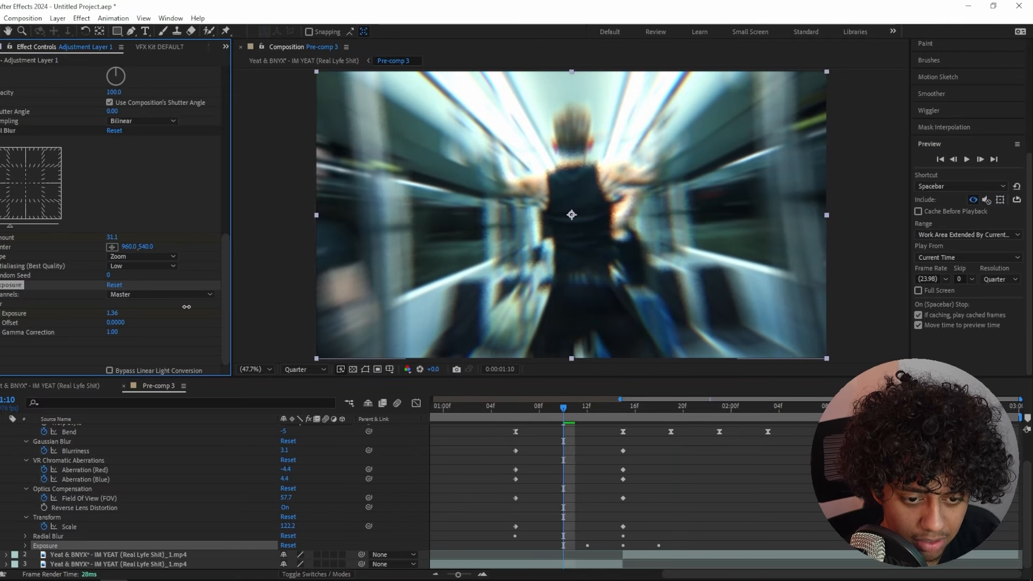
left_click(538, 407)
left_click(112, 313)
type("0")
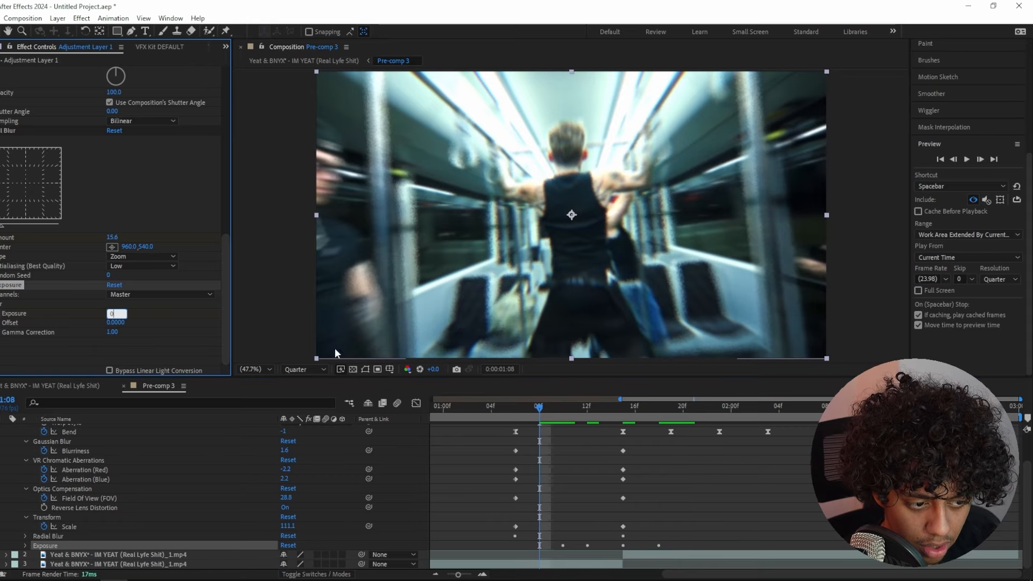
left_click(554, 441)
key("space")
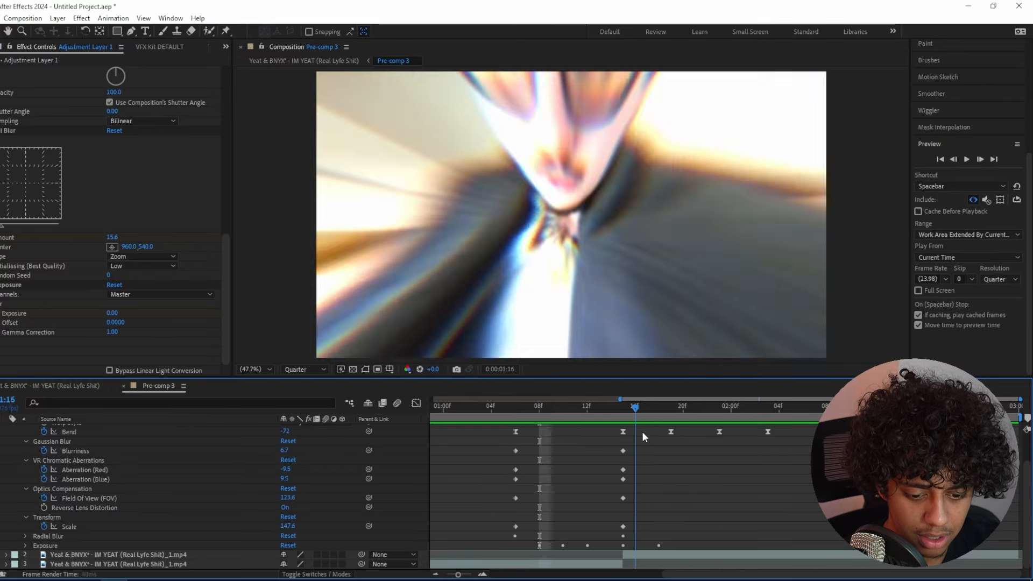
key("space")
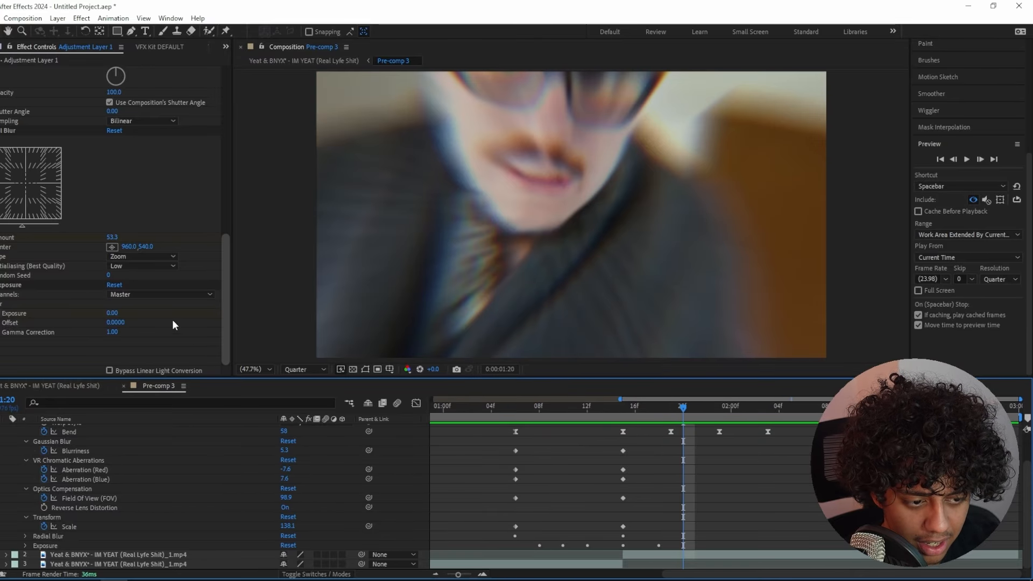
Step: Keyframe Exposure at 1.40 at 0:00:01:20, add another keyframe at 0:00:01:22, and preview the transition before returning to 0:00:01:06
left_click_drag(112, 313, 192, 313)
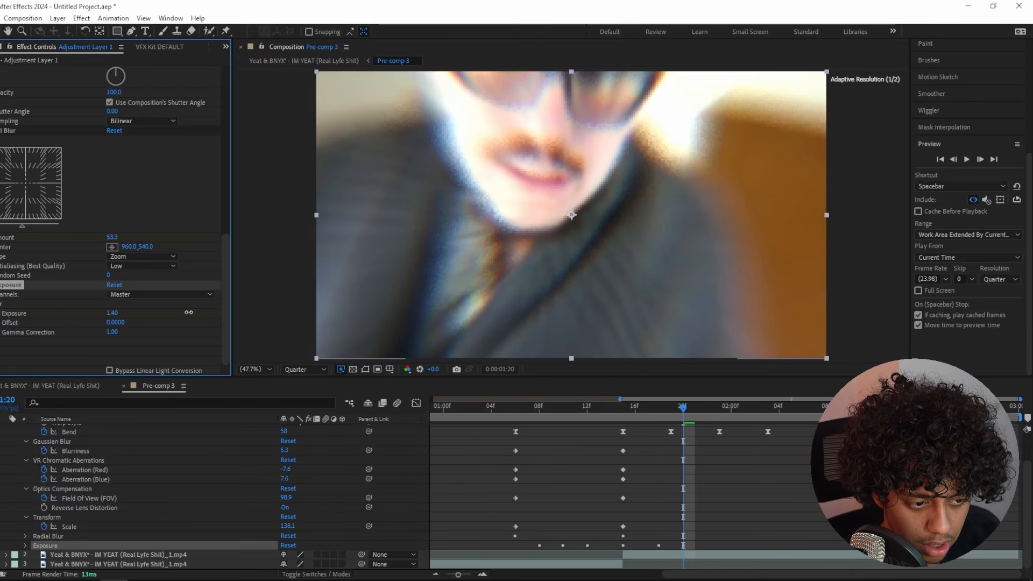
left_click(695, 408)
left_click(707, 408)
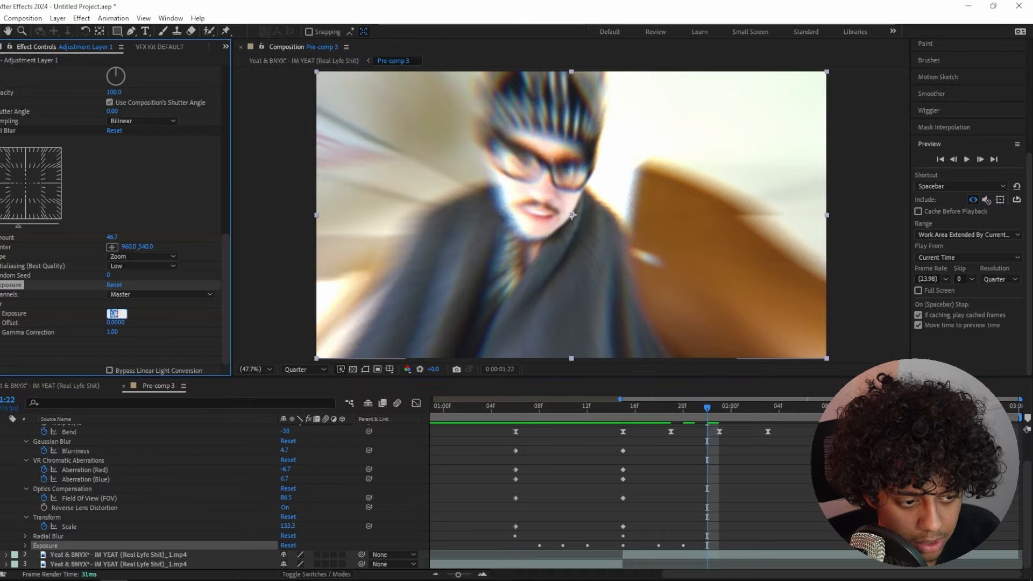
left_click(512, 418)
left_click(501, 414)
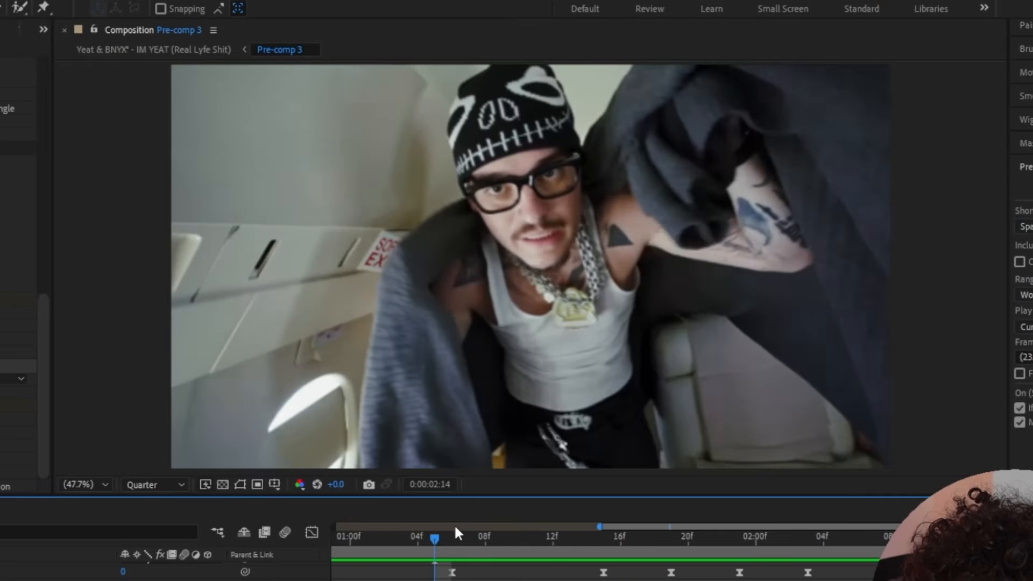
left_click(450, 534)
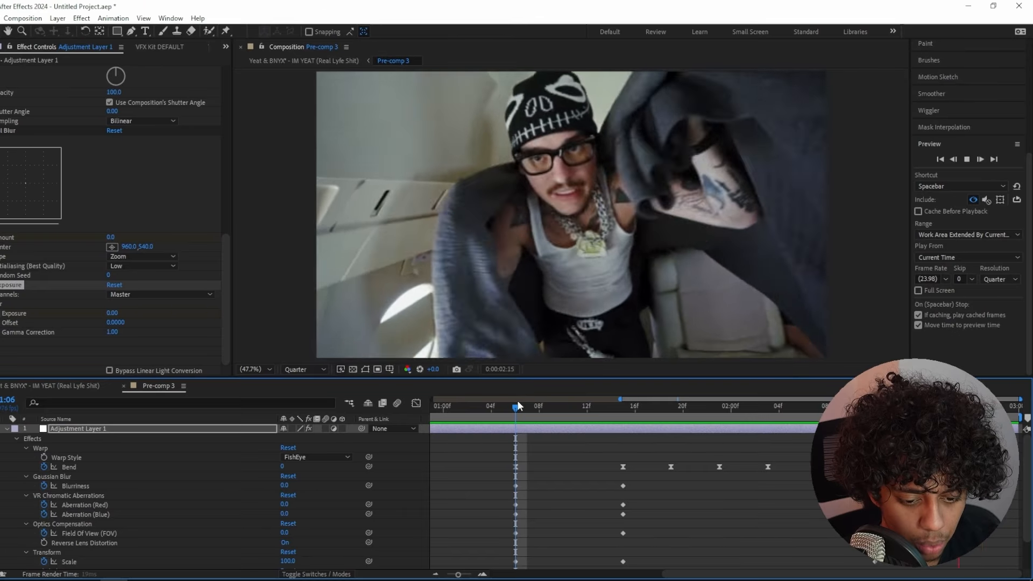
Step: Apply Easy Ease to the Gaussian Blur, VR Chromatic Aberrations, Optics Compensation, Transform scale and Radial Blur keyframes
left_click(75, 466)
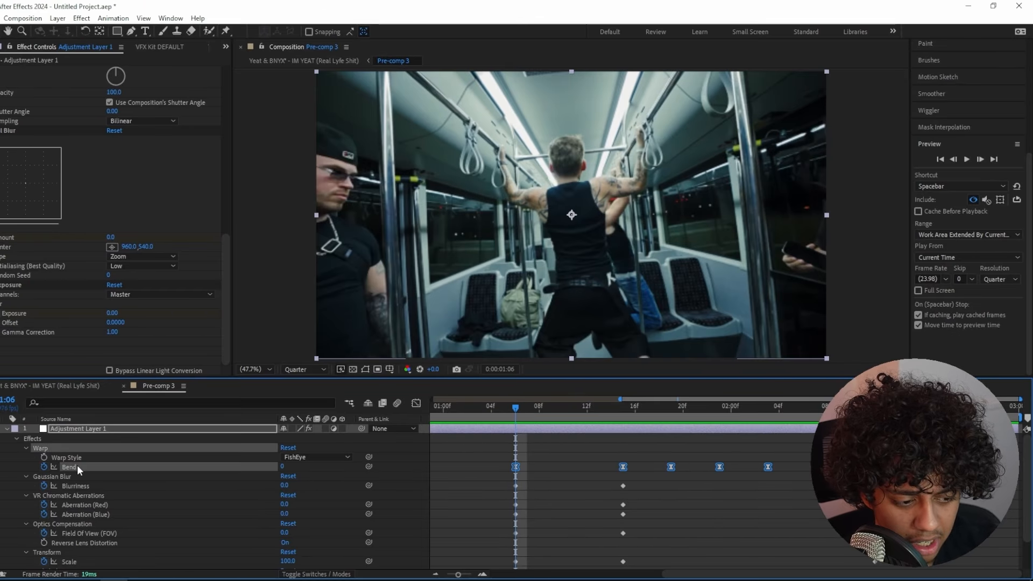
left_click_drag(468, 496, 524, 515)
key("F9")
scroll(534, 493, "up", 3)
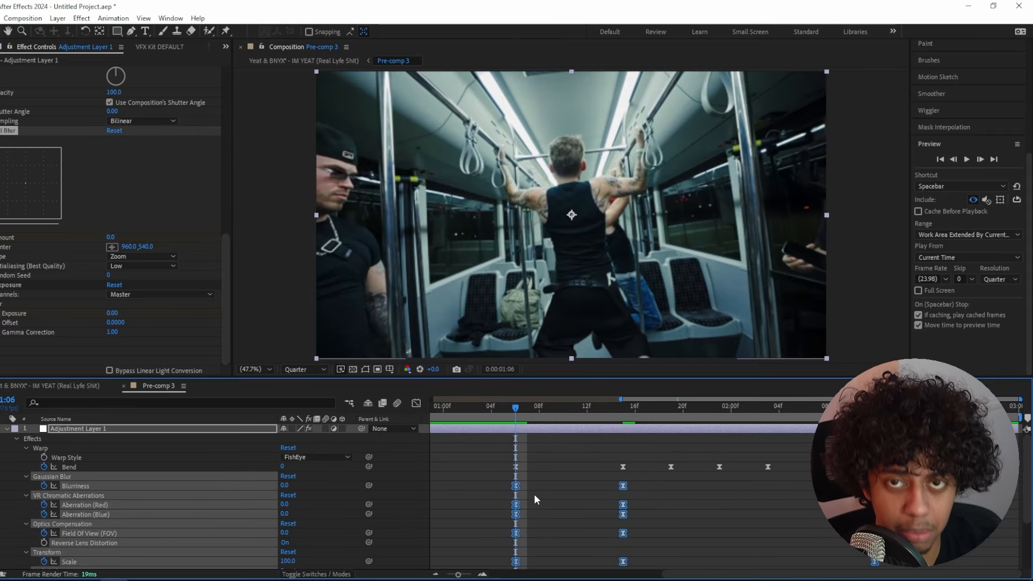
right_click(517, 491)
mouse_move(553, 485)
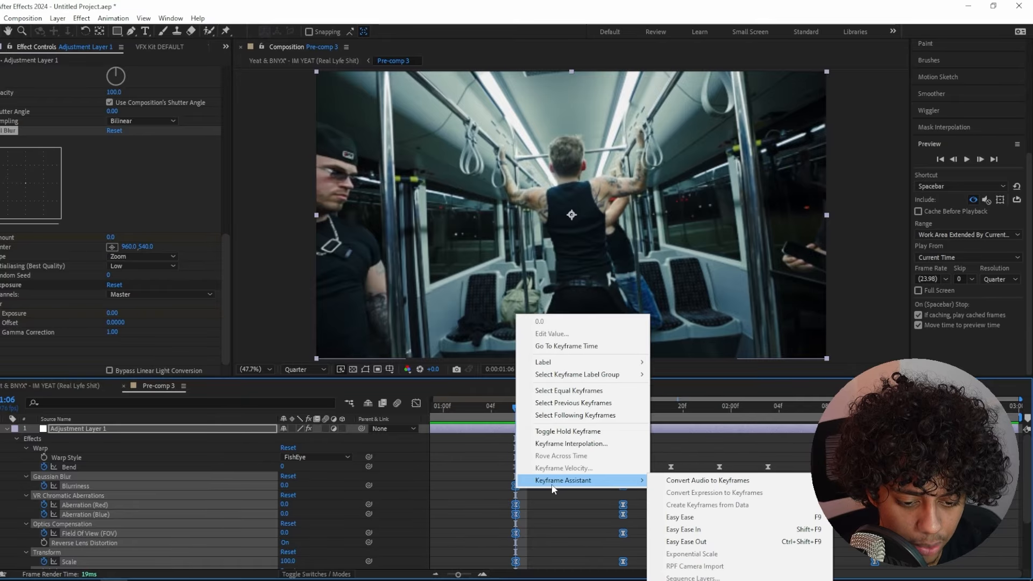
left_click(684, 518)
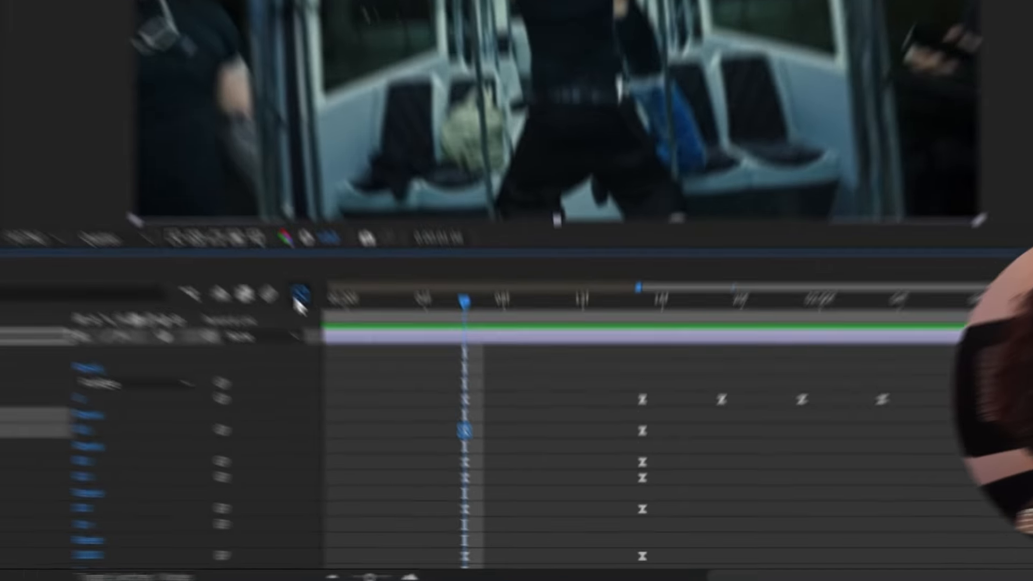
Step: Shape the Blurriness value curve into a sharp peak at 0:00:01:15, with a slow start and a quick initial fall
left_click(416, 404)
left_click_drag(582, 322, 636, 467)
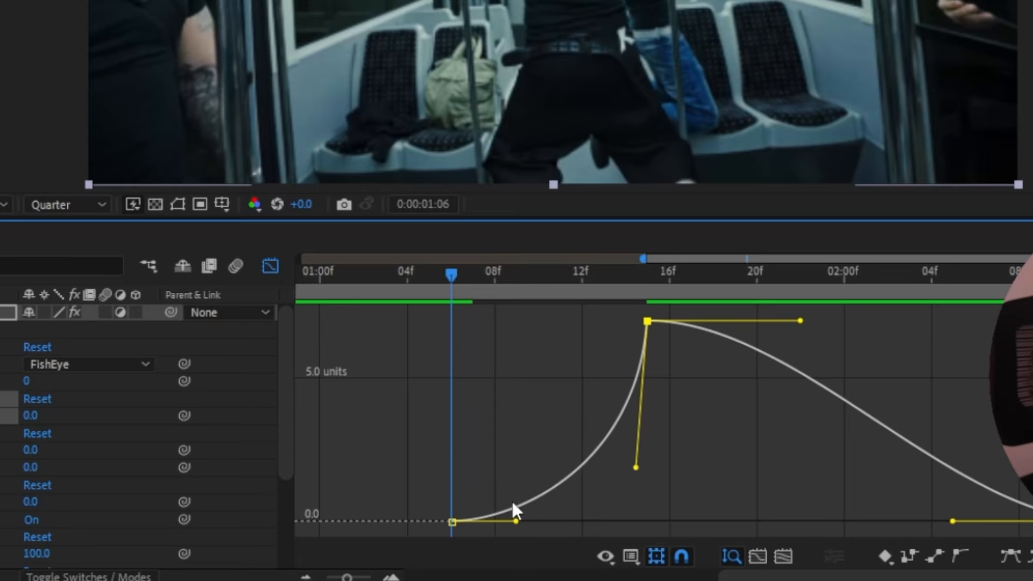
left_click_drag(515, 525, 558, 524)
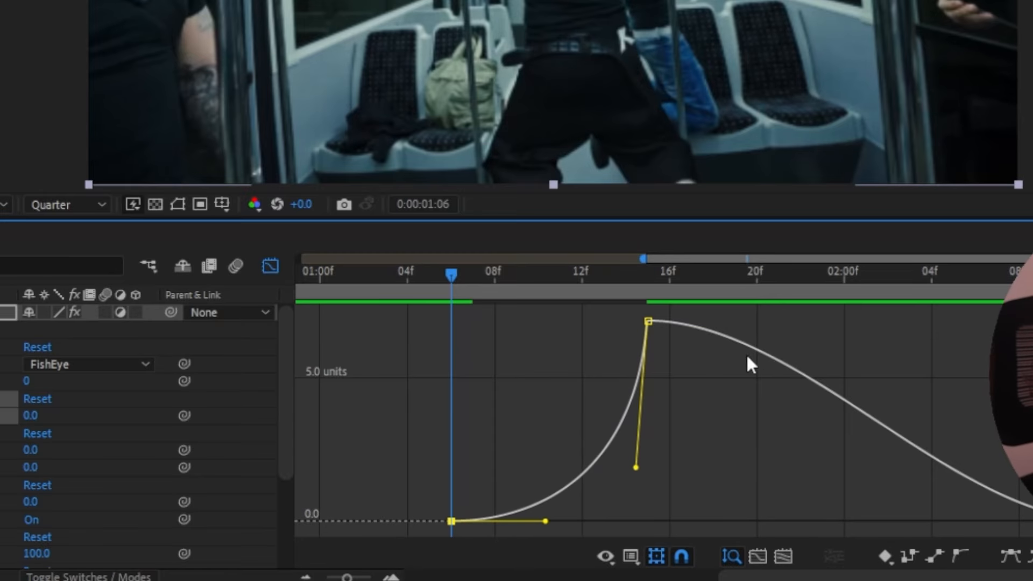
left_click(772, 347)
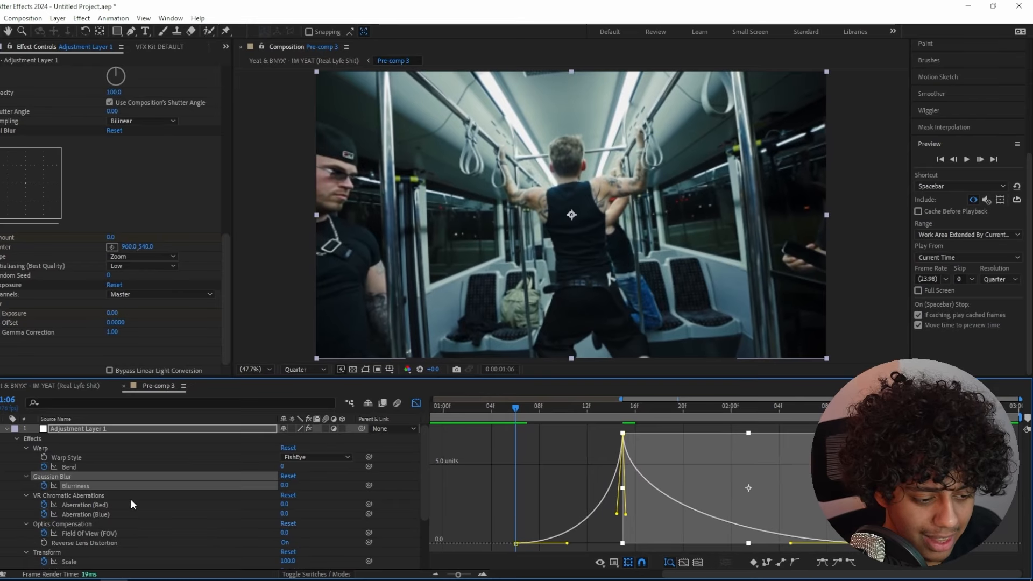
Step: Shape the Aberration (Red) value curve into a sharp dip at 0:00:01:15 with a lengthened ease out of the first keyframe
left_click(131, 504)
left_click(554, 470)
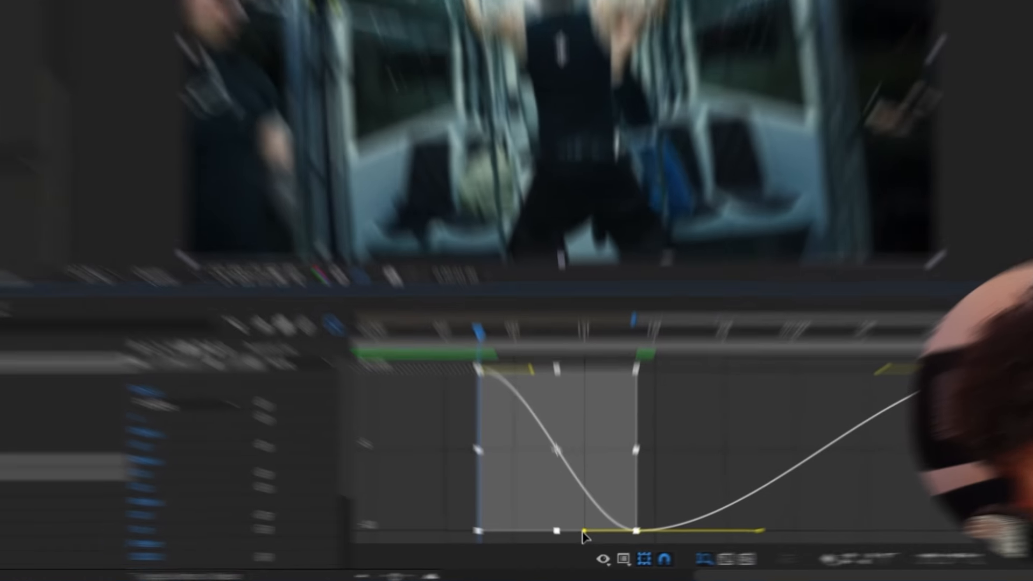
left_click_drag(585, 534, 635, 513)
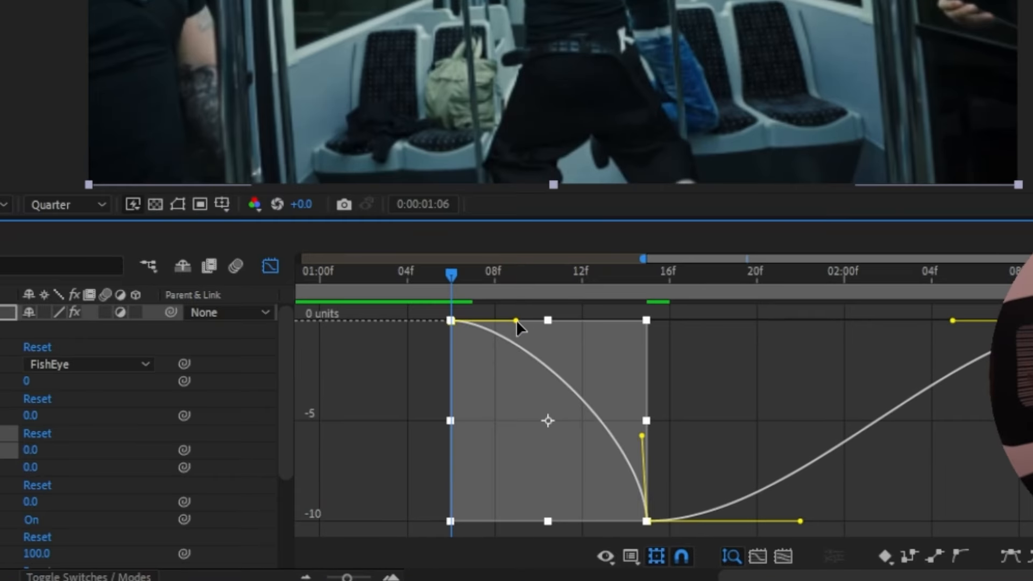
left_click_drag(516, 323, 587, 330)
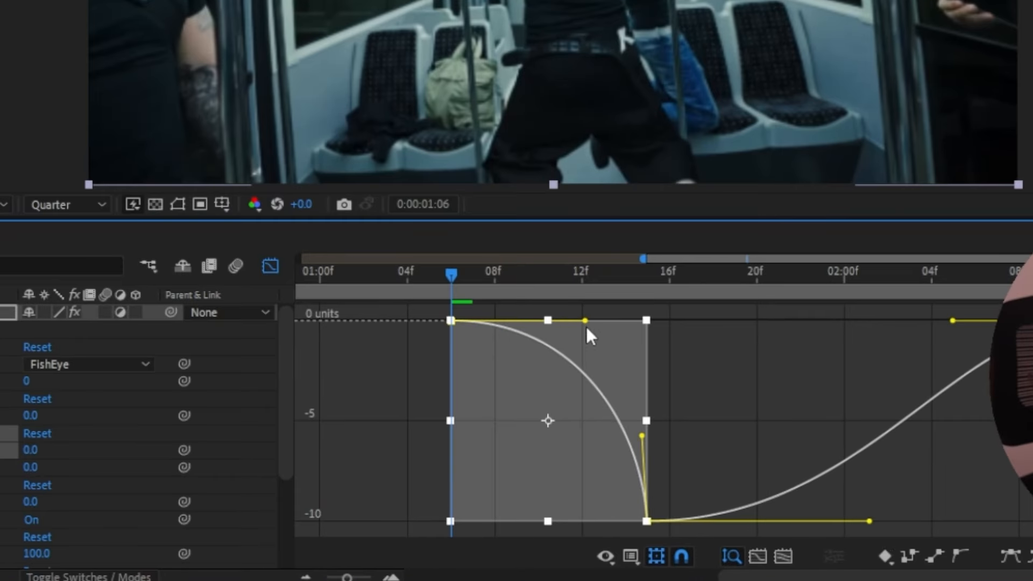
left_click(270, 266)
key("shift+F3")
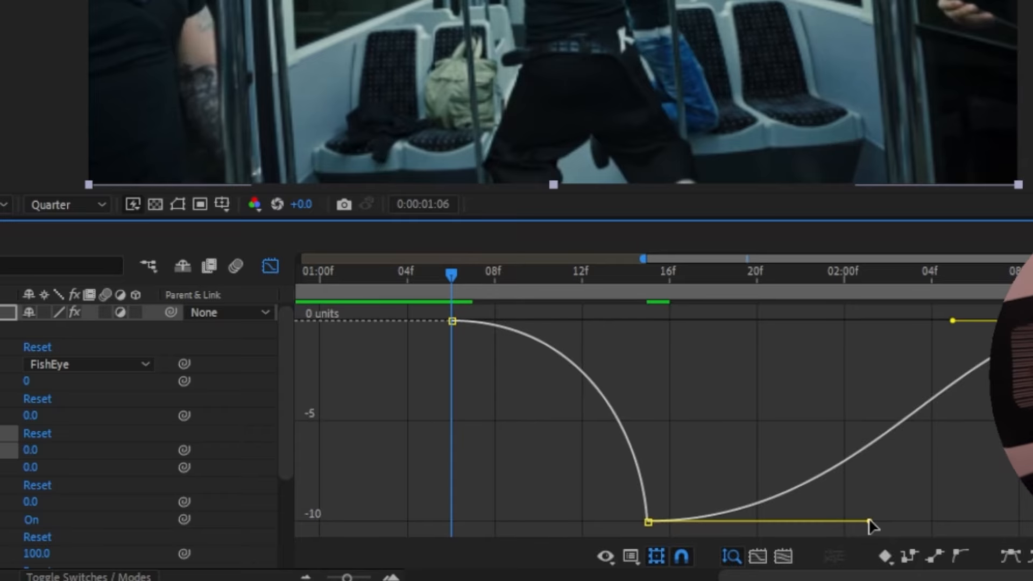
left_click_drag(870, 525, 651, 448)
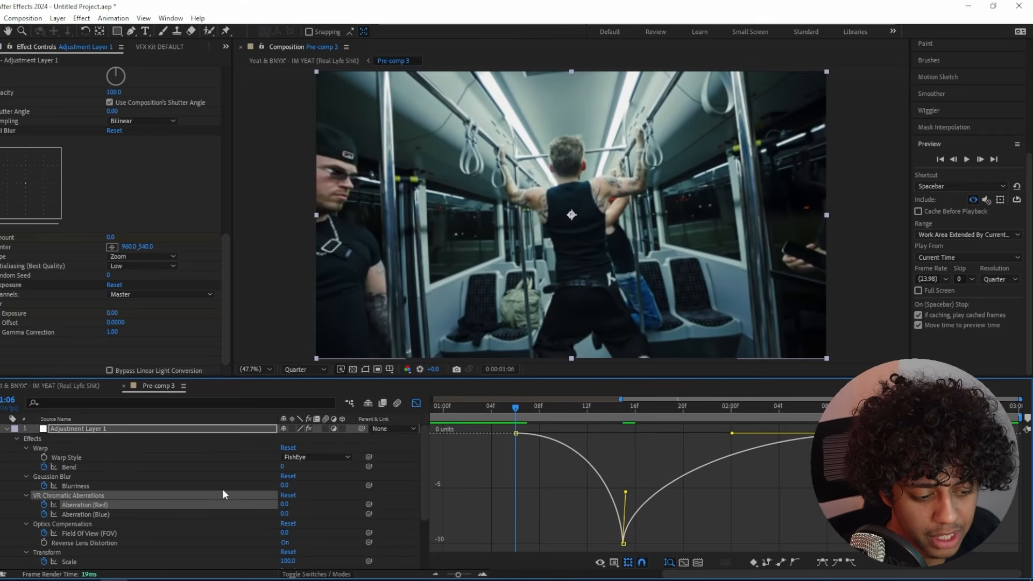
left_click(416, 403)
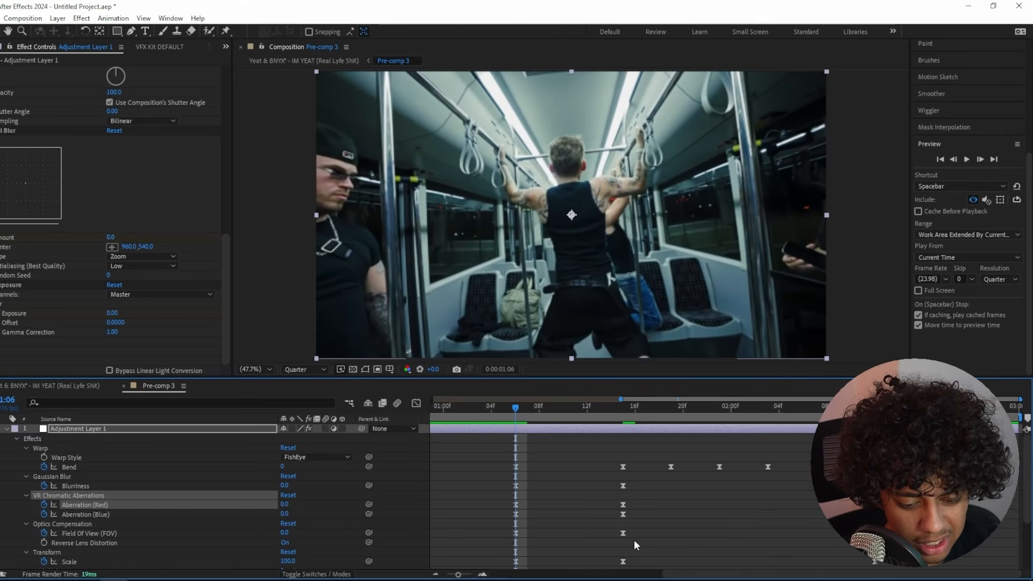
Step: Shape the Aberration (Blue) value curve into a sharp peak at 0:00:01:15, and scrub through the first half of the transition
left_click(533, 518)
left_click(516, 514)
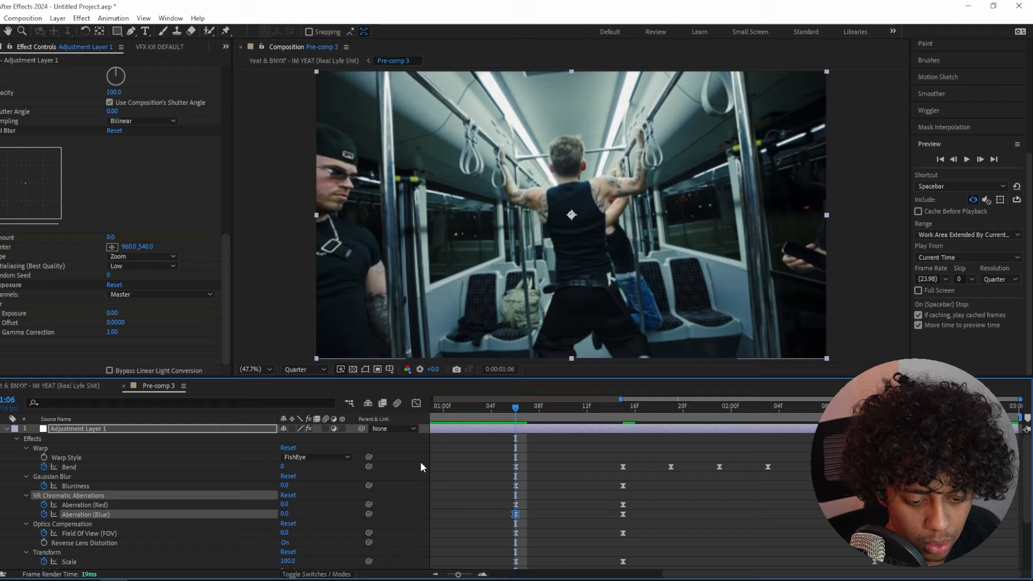
left_click(417, 401)
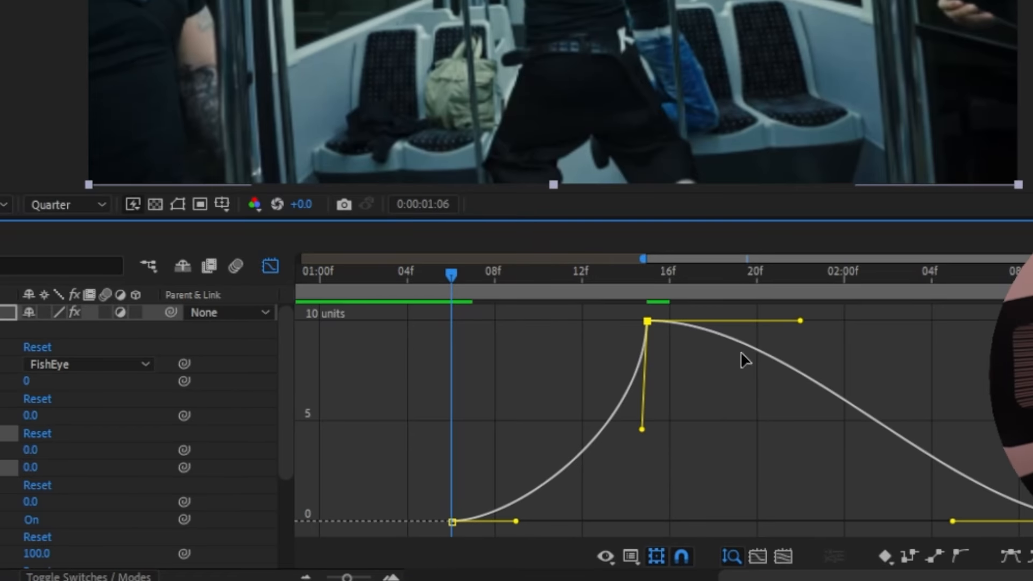
left_click_drag(800, 321, 651, 433)
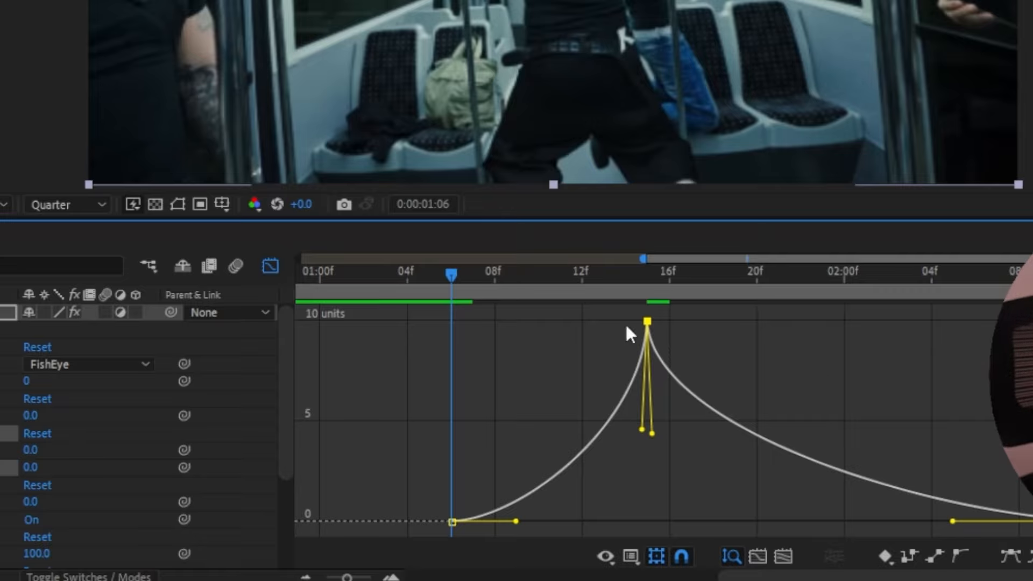
left_click_drag(473, 293, 581, 285)
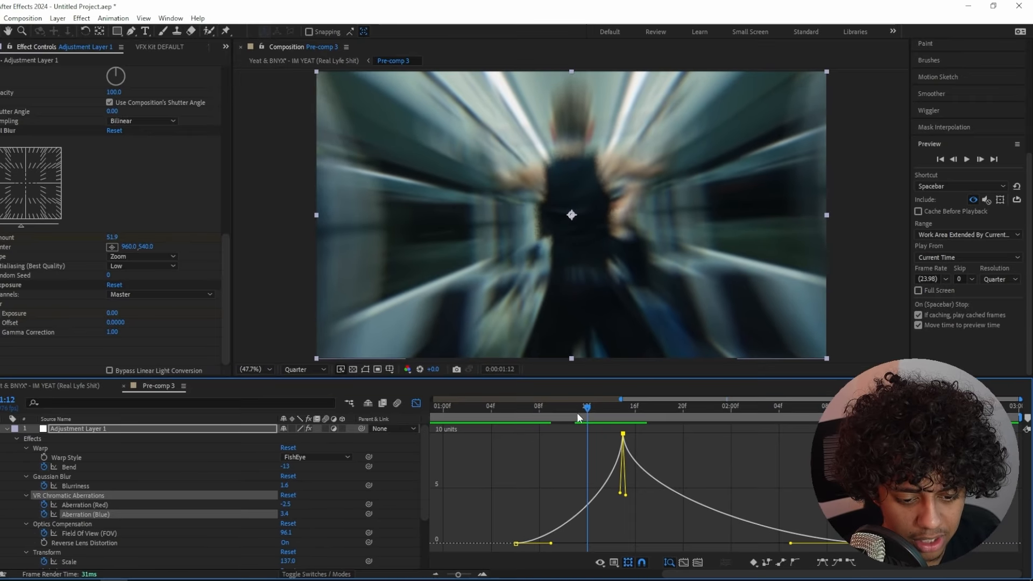
left_click_drag(573, 372, 534, 380)
left_click_drag(546, 418, 619, 425)
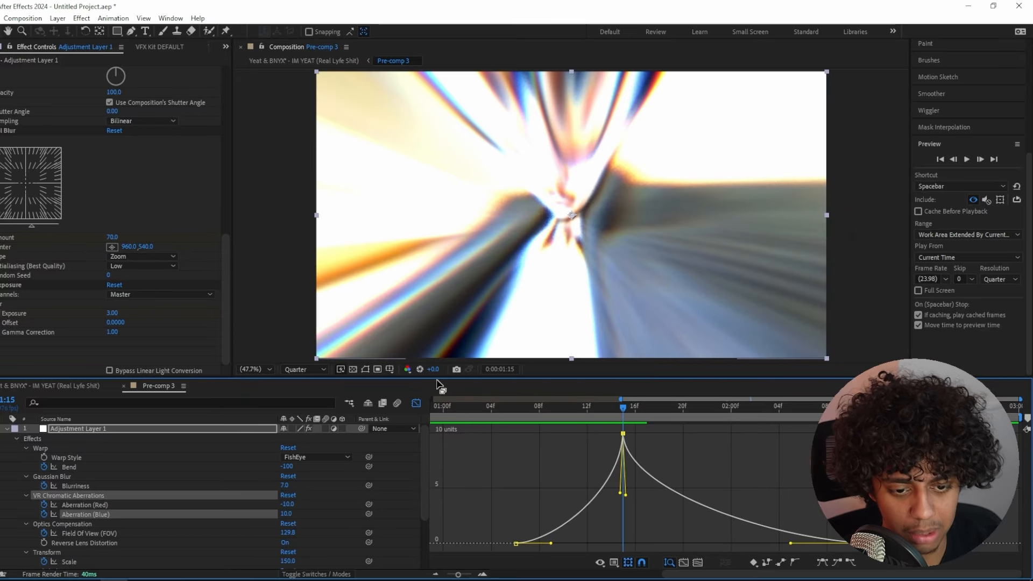
Step: Show the Optics Compensation Field Of View value curve and select its keyframes at 0:00:01:06 and 0:00:01:15
left_click(416, 403)
scroll(591, 485, "down", 3)
left_click(275, 474)
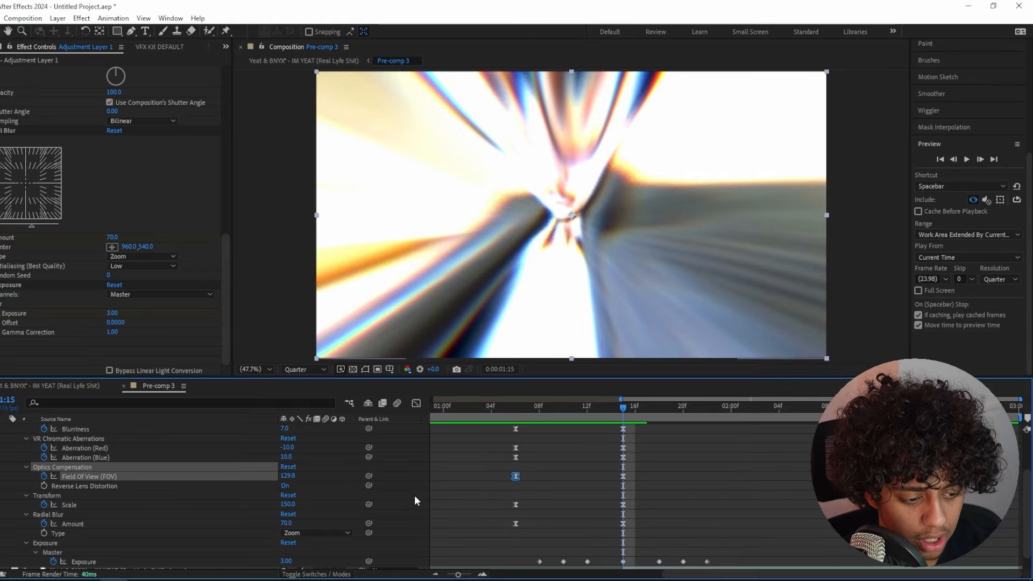
scroll(480, 489, "up", 1)
left_click(412, 404)
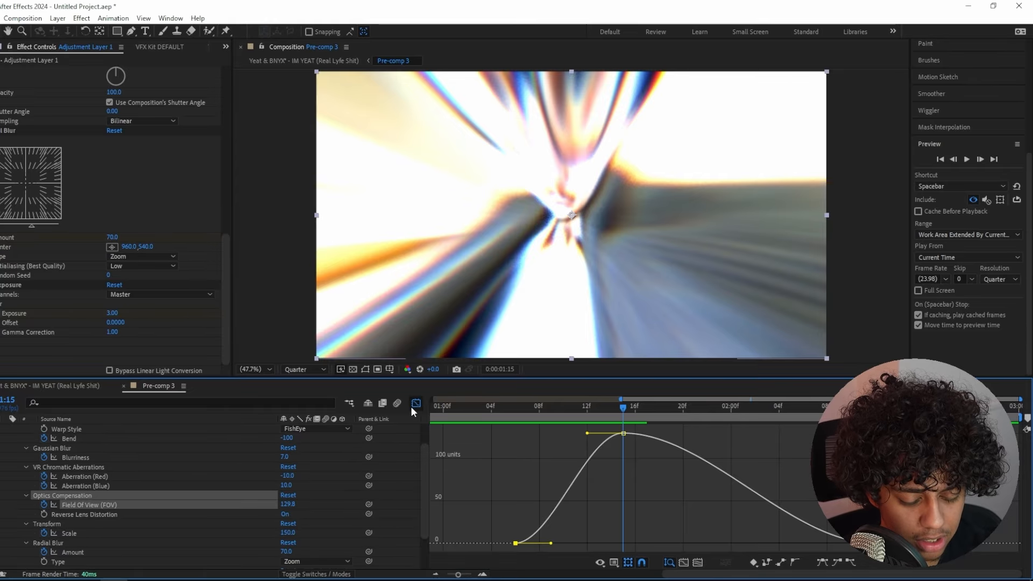
left_click_drag(451, 444, 629, 554)
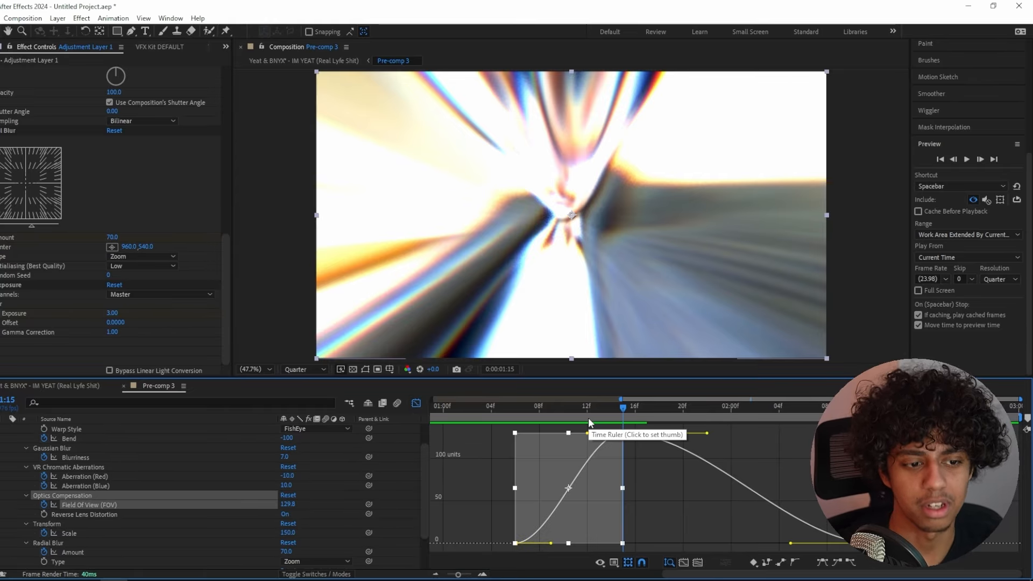
Step: Try lowering the Optics Compensation Field Of View to 85.8 at 0:00:01:13
scroll(137, 215, "up", 10)
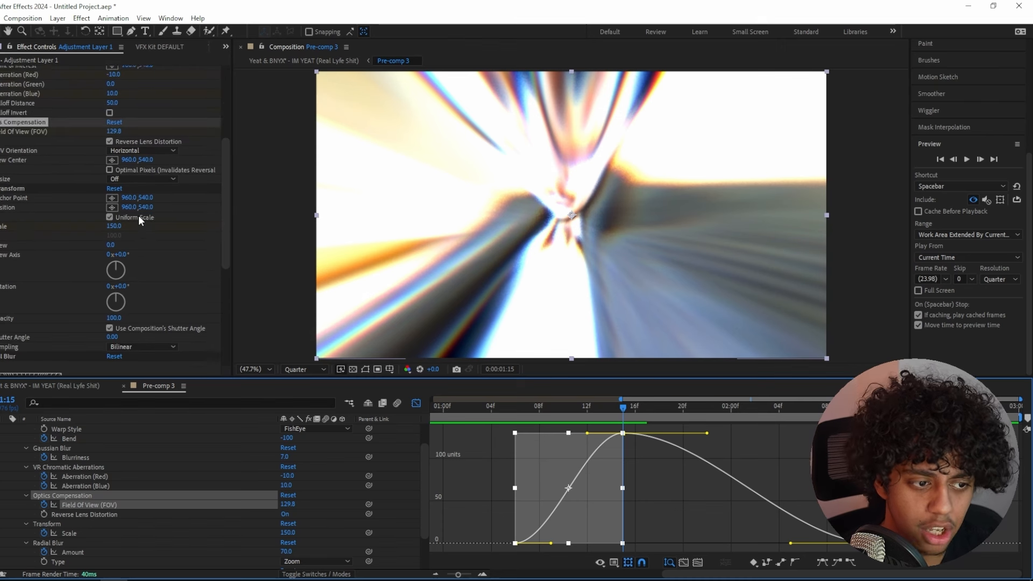
mouse_move(608, 411)
left_mouse_down()
mouse_move(575, 411)
mouse_move(595, 410)
left_mouse_up()
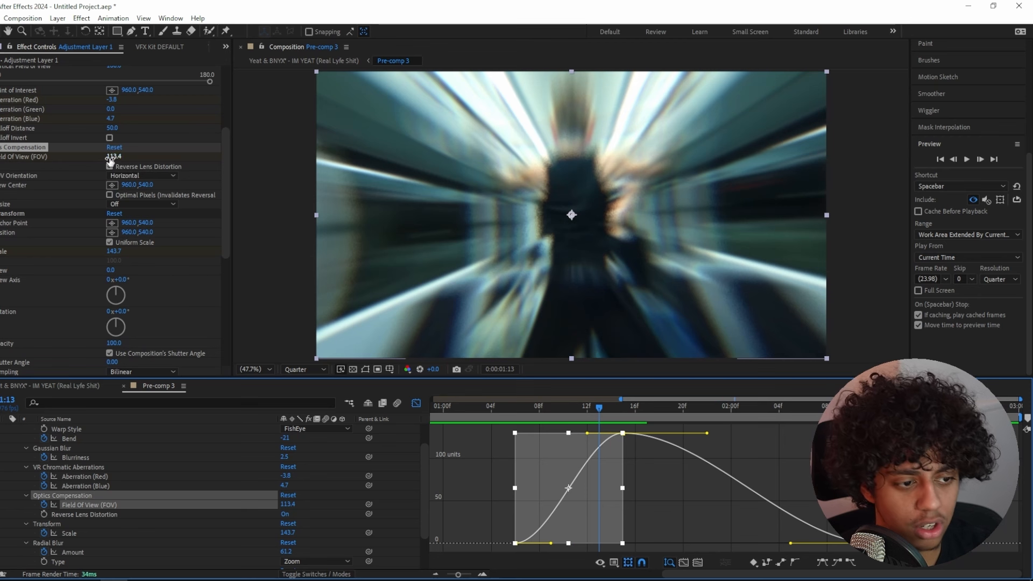
mouse_move(110, 159)
left_mouse_down()
mouse_move(169, 171)
mouse_move(2, 173)
mouse_move(99, 173)
left_mouse_up()
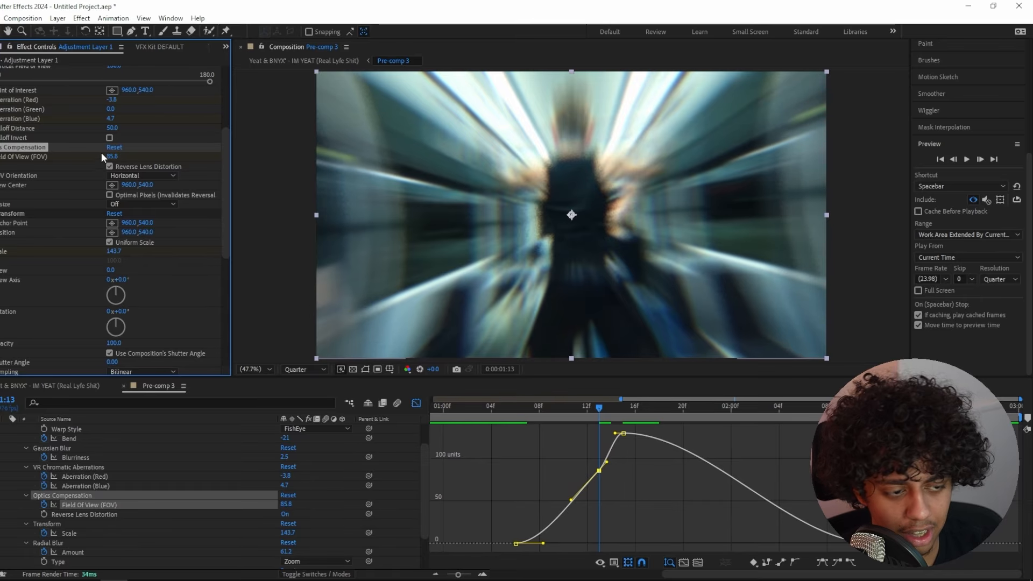
key("ctrl+z")
Step: Bend the Field Of View curve into a steep late rise to 0:00:01:15 with a long ease out of 0:00:01:06, and scrub to the peak
left_click_drag(587, 433, 620, 474)
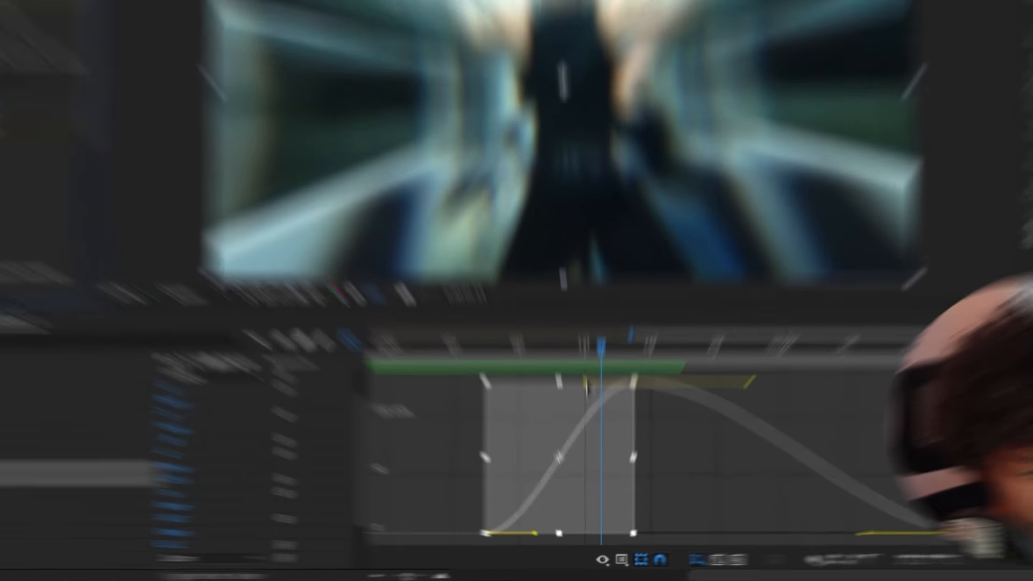
left_click(657, 557)
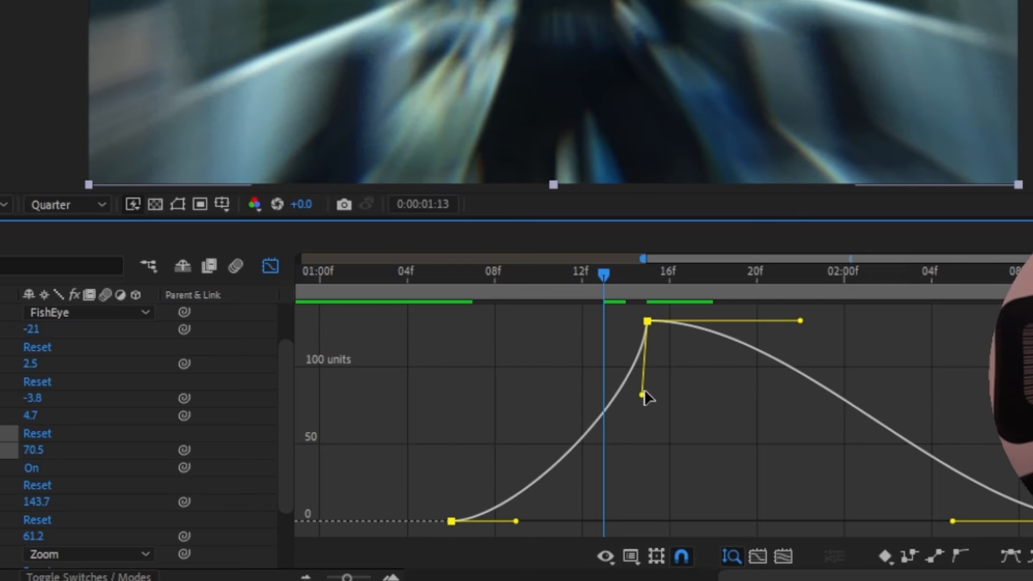
left_click_drag(643, 396, 675, 519)
left_click_drag(515, 519, 641, 518)
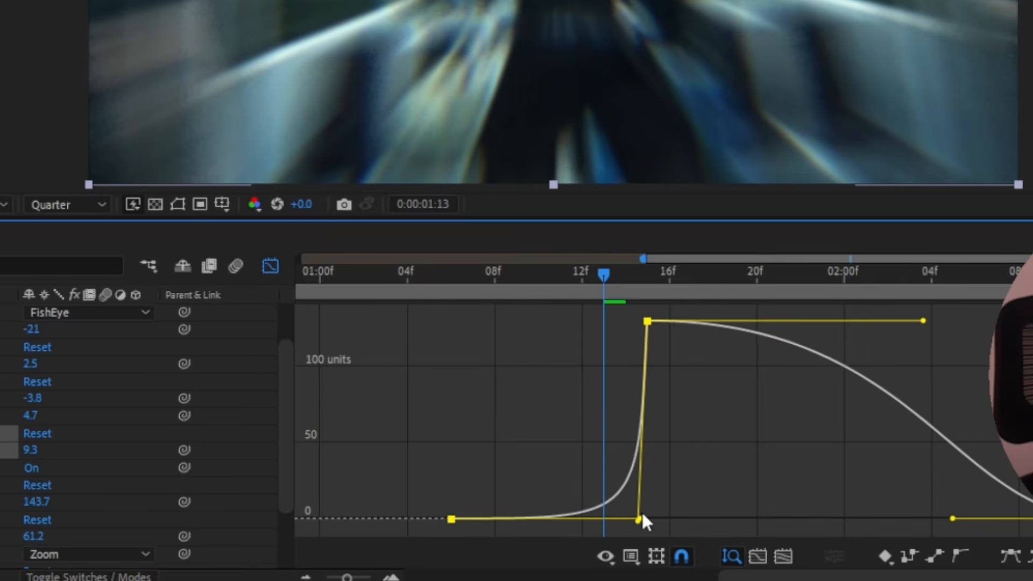
left_click_drag(601, 272, 638, 289)
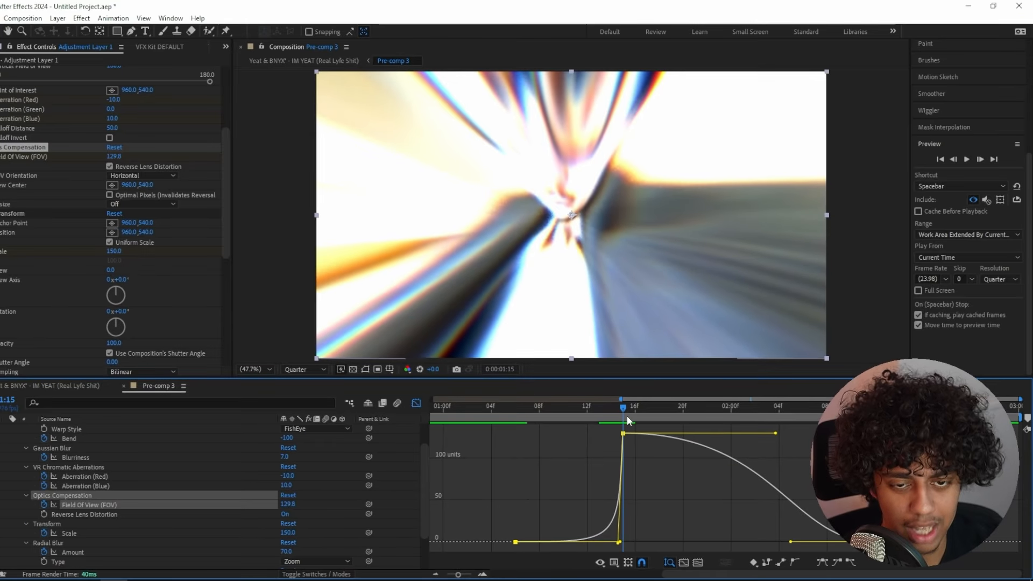
Step: Soften the Field Of View rise by shortening the handles between 0:00:01:06 and 0:00:01:15, checking frames from 0:00:01:11 to the peak
left_click_drag(627, 380, 604, 470)
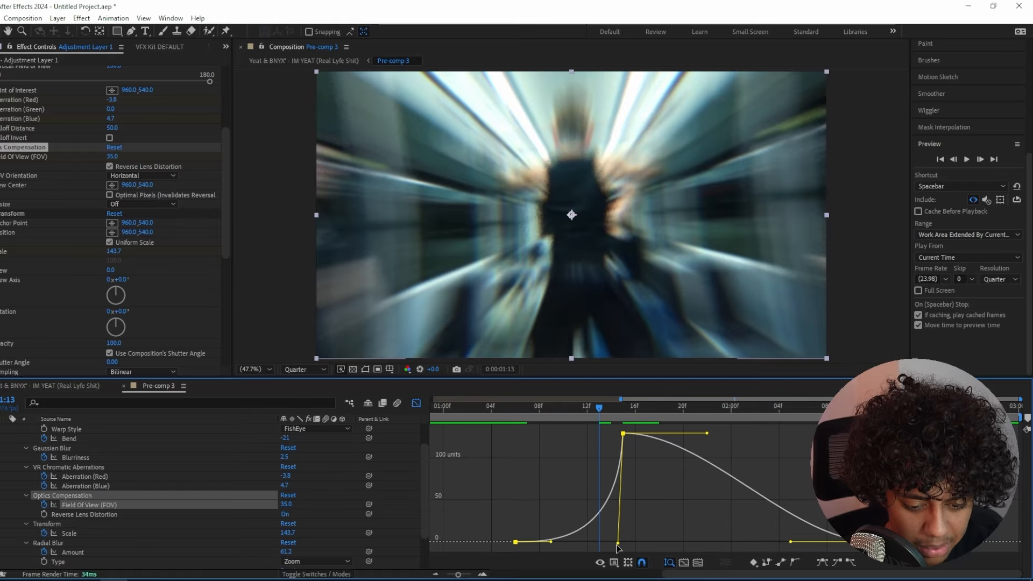
left_click_drag(617, 543, 643, 508)
left_click_drag(550, 543, 546, 543)
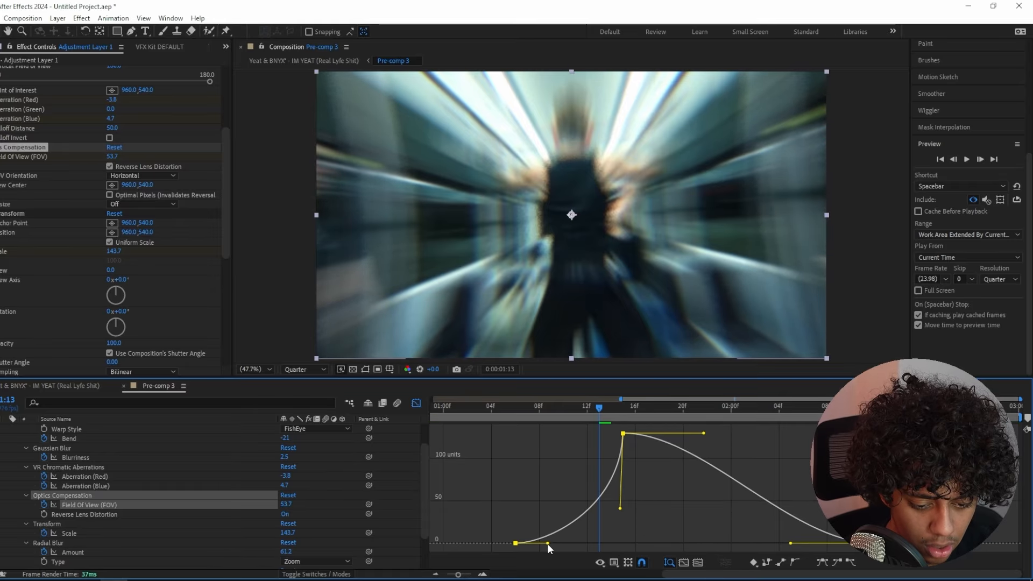
left_click_drag(635, 489, 622, 475)
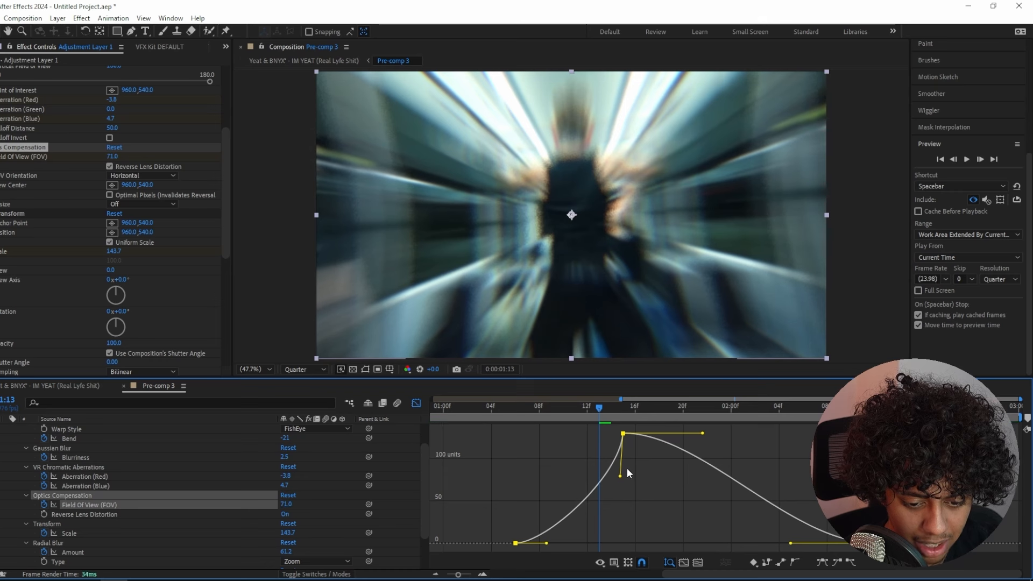
key("Page_Up")
key("Page_Up")
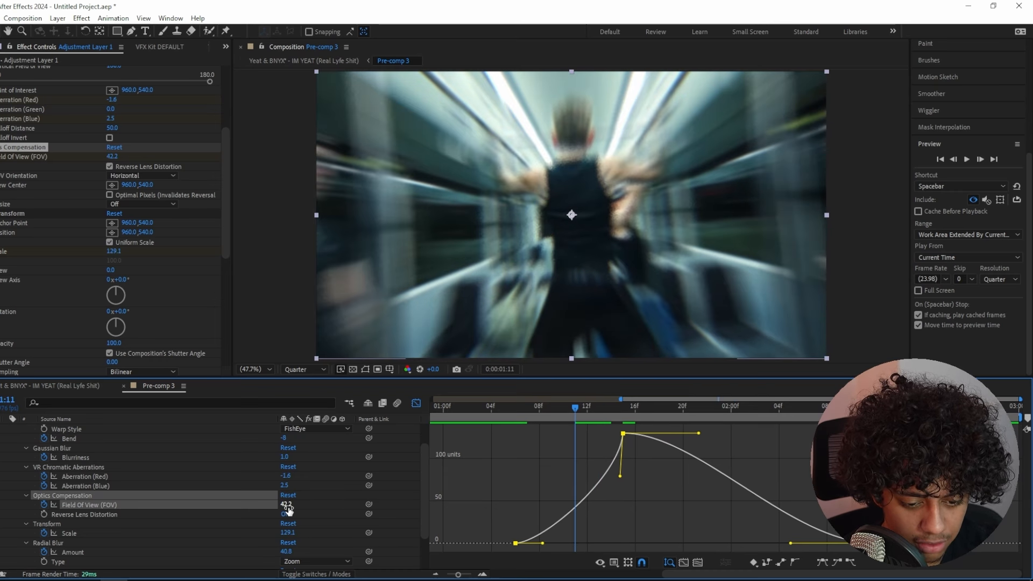
left_click_drag(593, 406, 622, 407)
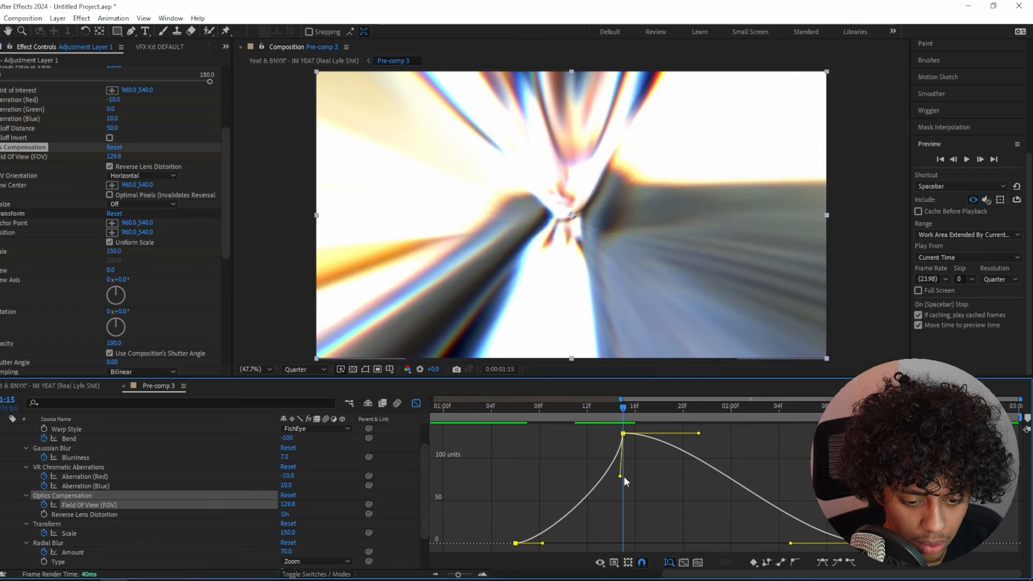
left_click_drag(619, 473, 628, 460)
Step: Shape the Field Of View curve into a sharp drop after 0:00:01:15 with a longer ease into the last keyframe, and preview the transition
left_click(415, 403)
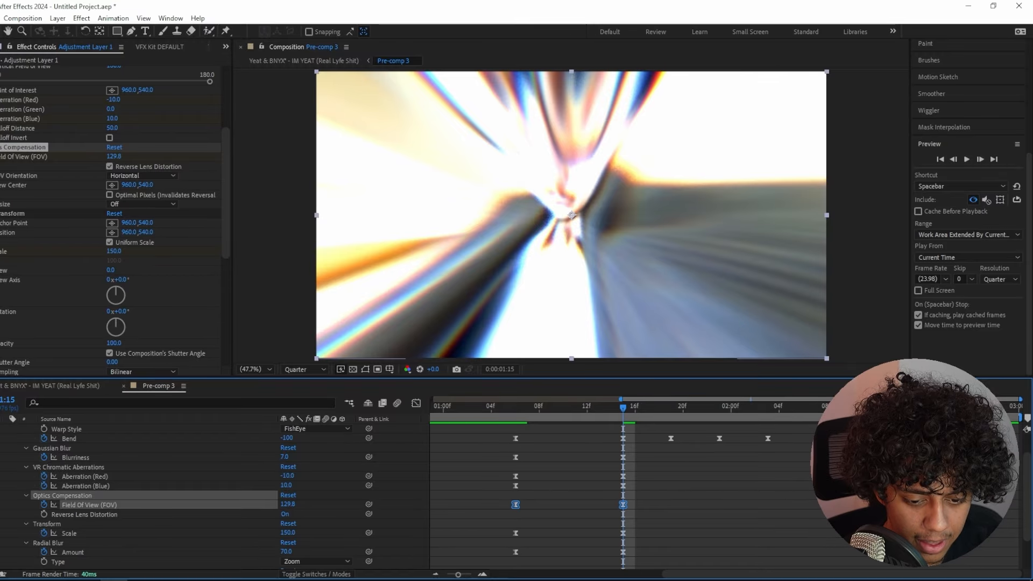
left_click(415, 403)
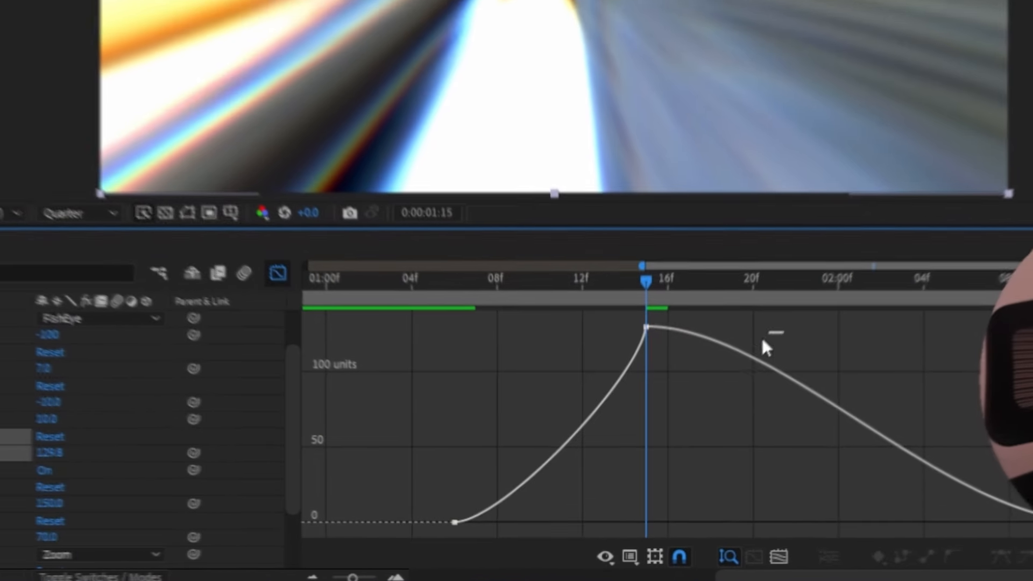
left_click(753, 339)
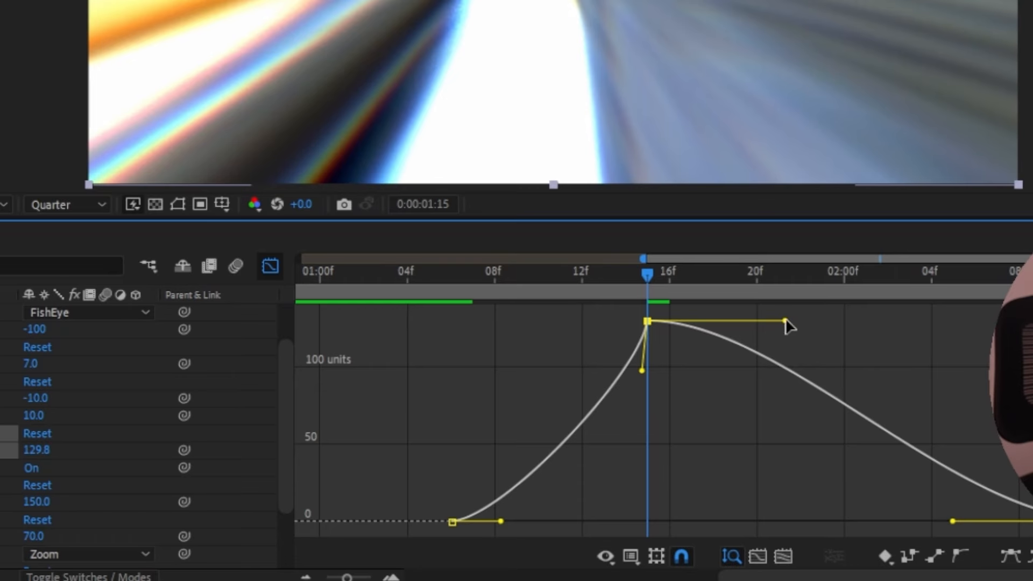
left_click_drag(785, 321, 562, 417)
left_click_drag(647, 272, 756, 293)
left_click_drag(952, 521, 883, 524)
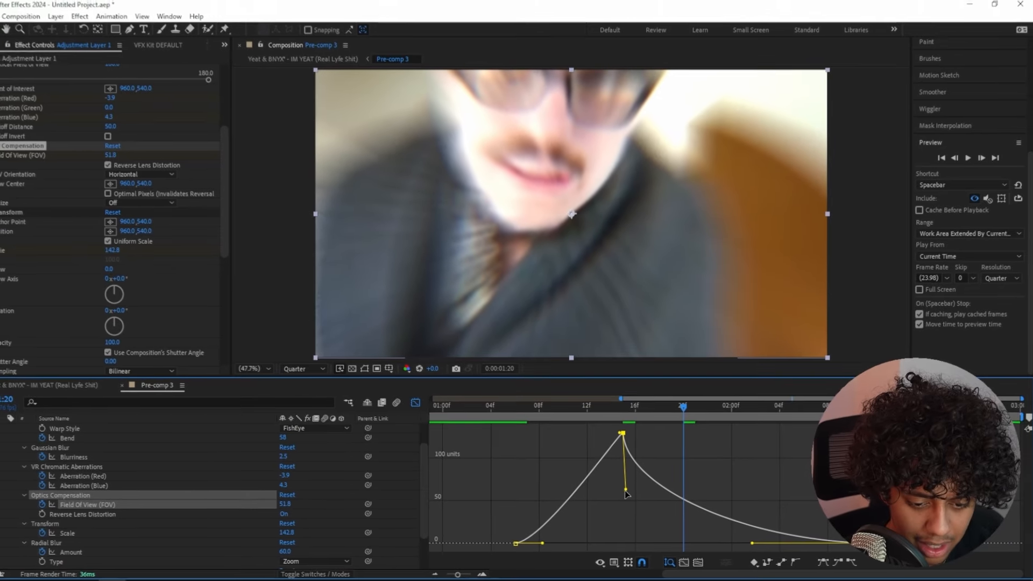
left_click(517, 418)
key("space")
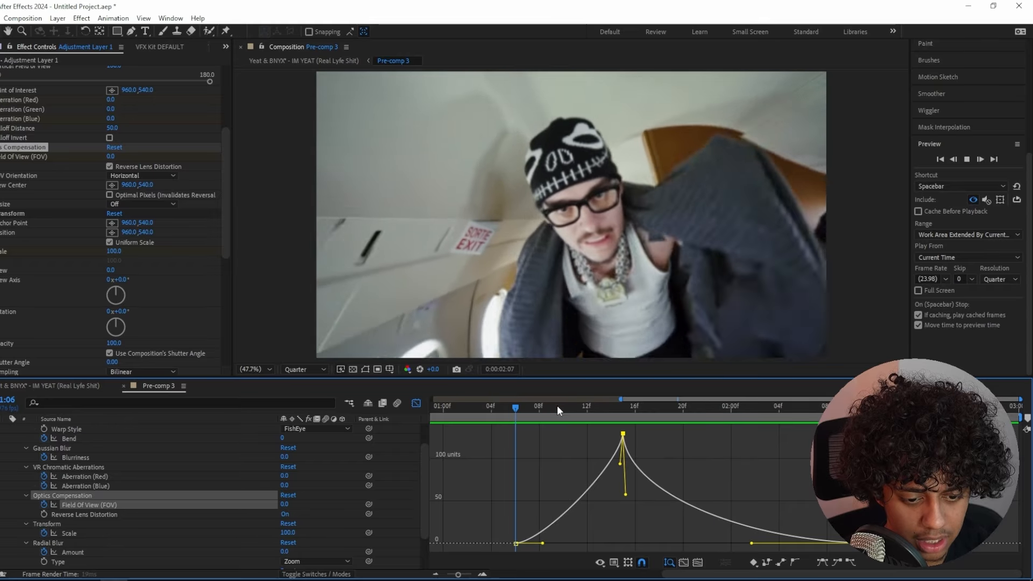
Step: Shape the Transform Scale value curve into a steep rise to 0:00:01:15 with a moderately lengthened ease out of 0:00:01:06
left_click(556, 405)
left_click(416, 403)
left_click(515, 504)
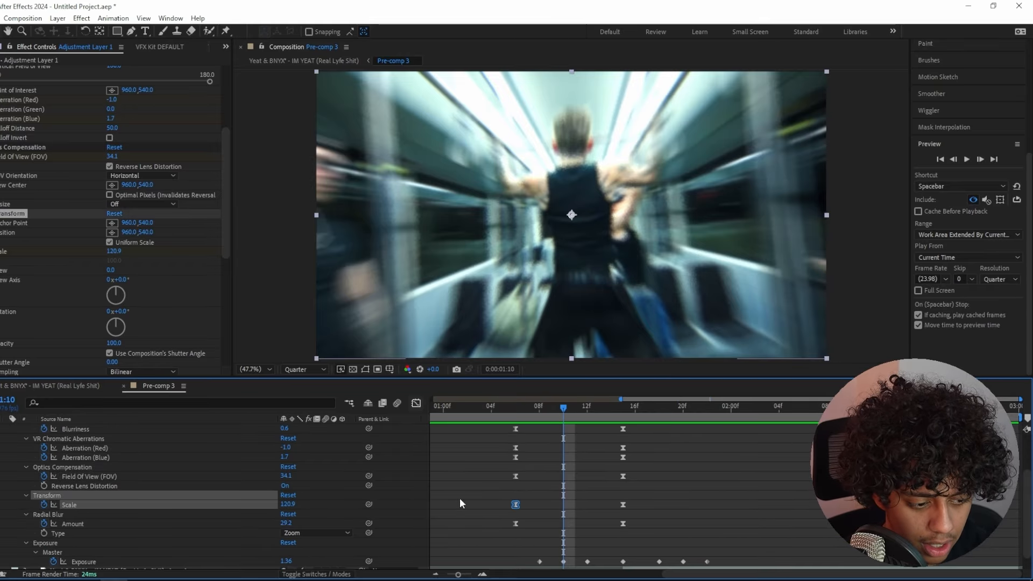
left_click(416, 403)
left_click_drag(590, 433, 621, 518)
left_click(623, 434)
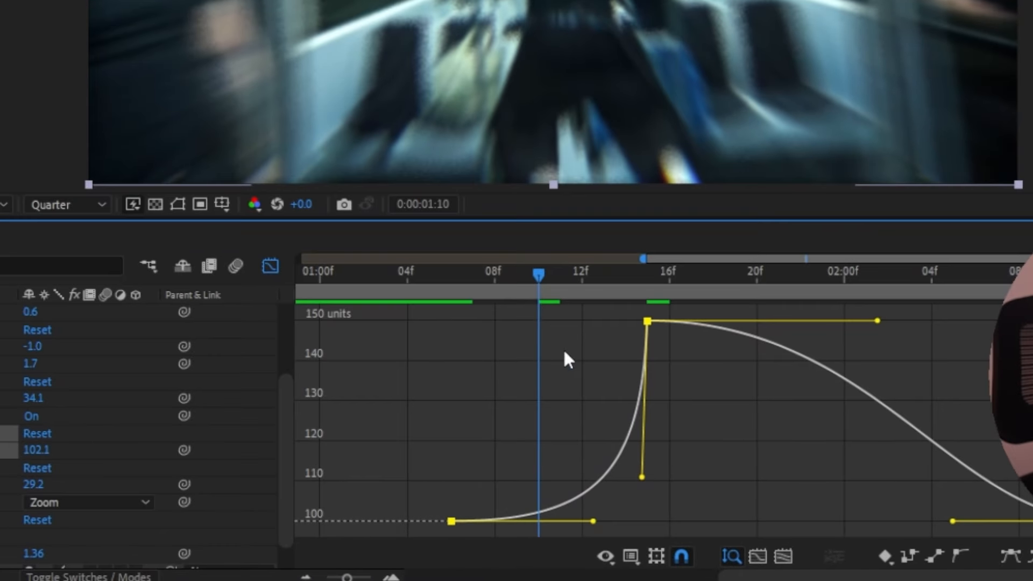
left_click_drag(536, 282, 633, 292)
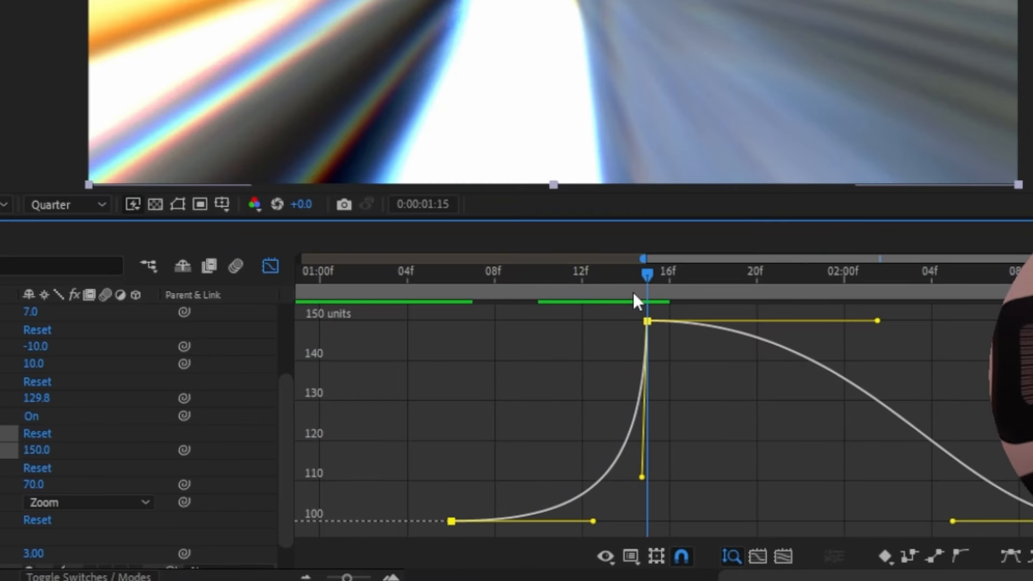
left_click_drag(593, 521, 557, 521)
mouse_move(642, 476)
left_mouse_down()
mouse_move(655, 462)
mouse_move(643, 461)
left_mouse_up()
Step: Shape the Scale curve into a sharp drop after 0:00:01:15 with a long ease into the last keyframe, and preview the transition
left_click_drag(842, 322, 687, 374)
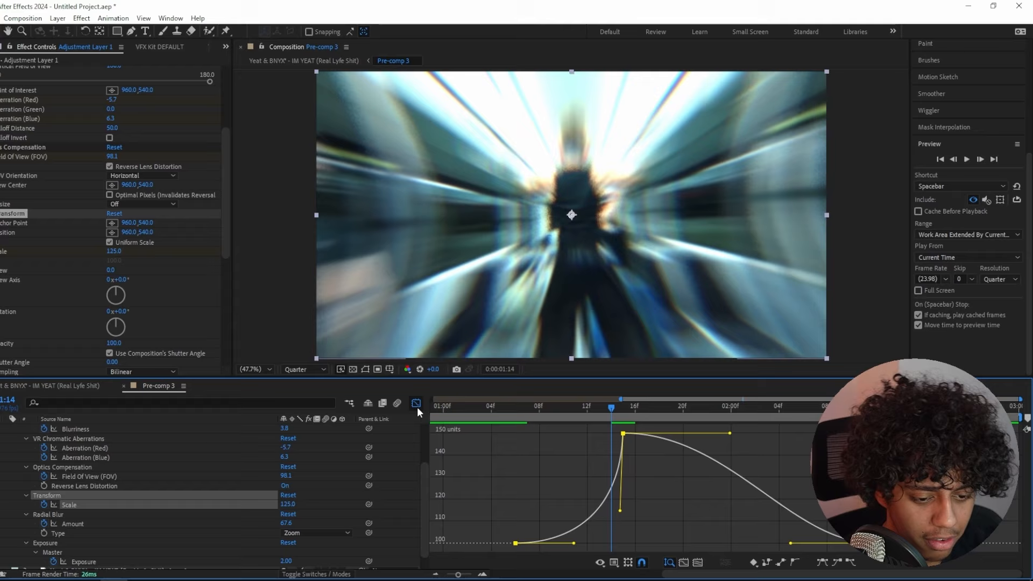
left_click(410, 397)
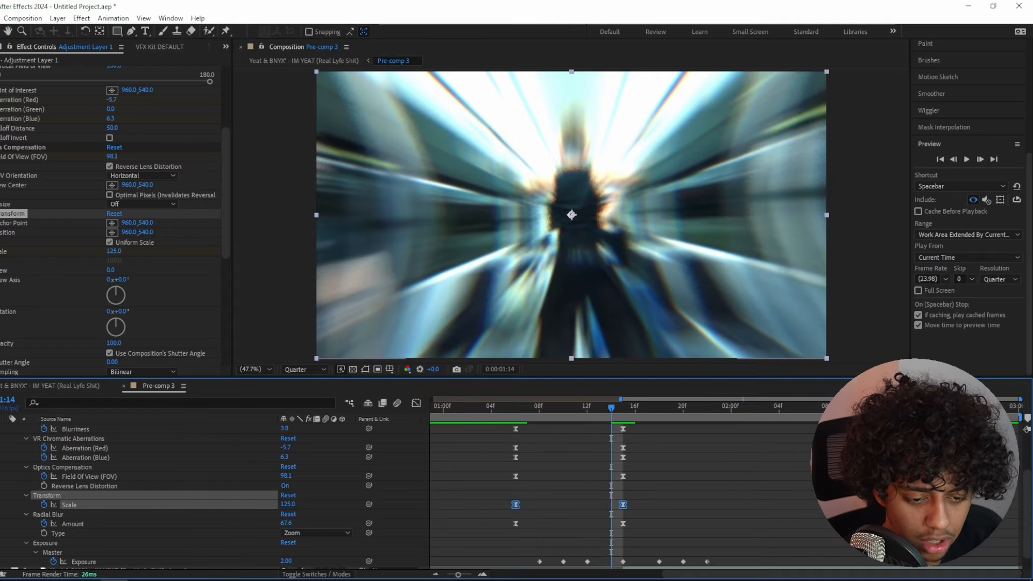
left_click(416, 403)
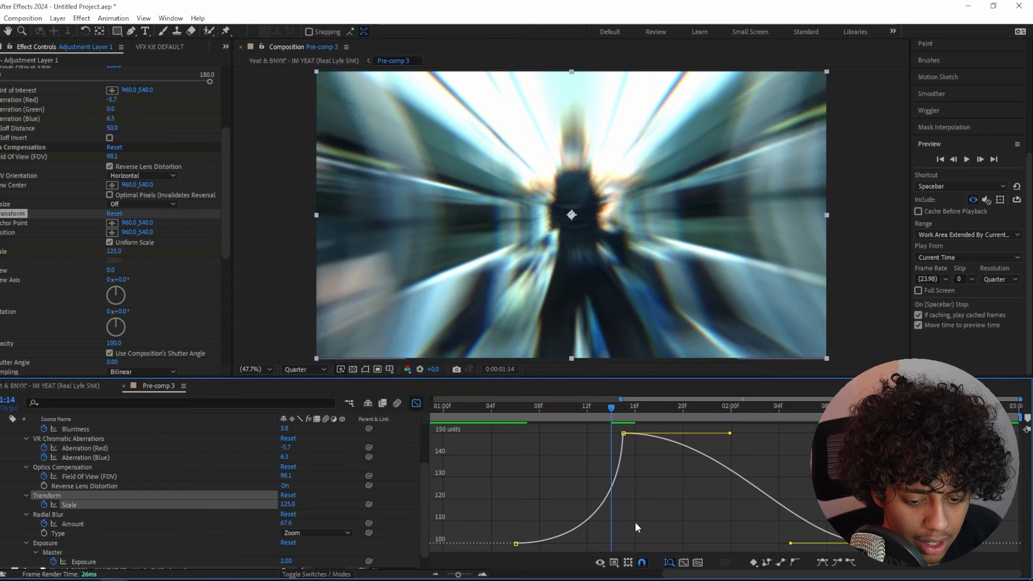
left_click_drag(730, 435, 625, 517)
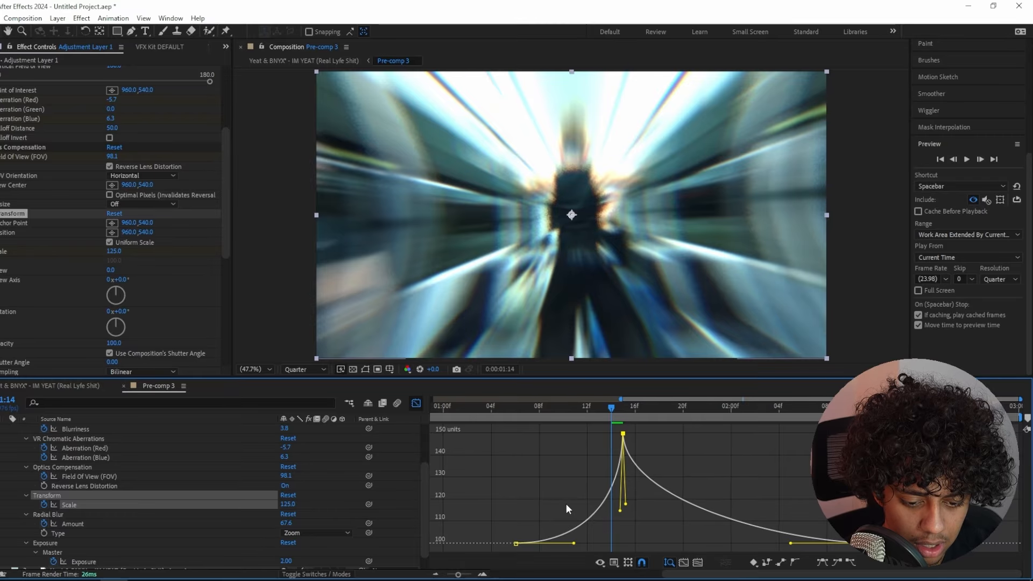
left_click_drag(789, 544, 684, 544)
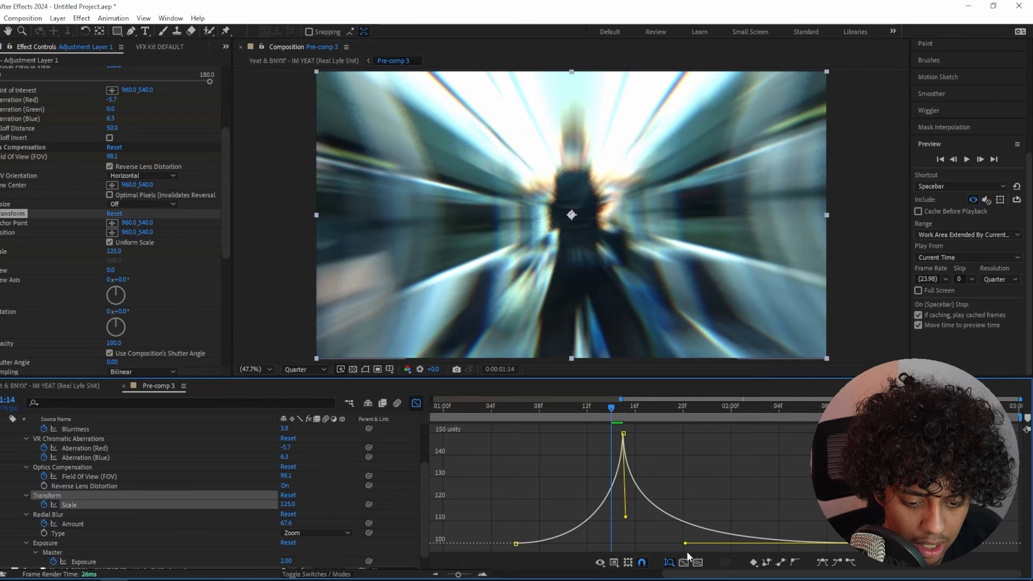
left_click(503, 418)
key("space")
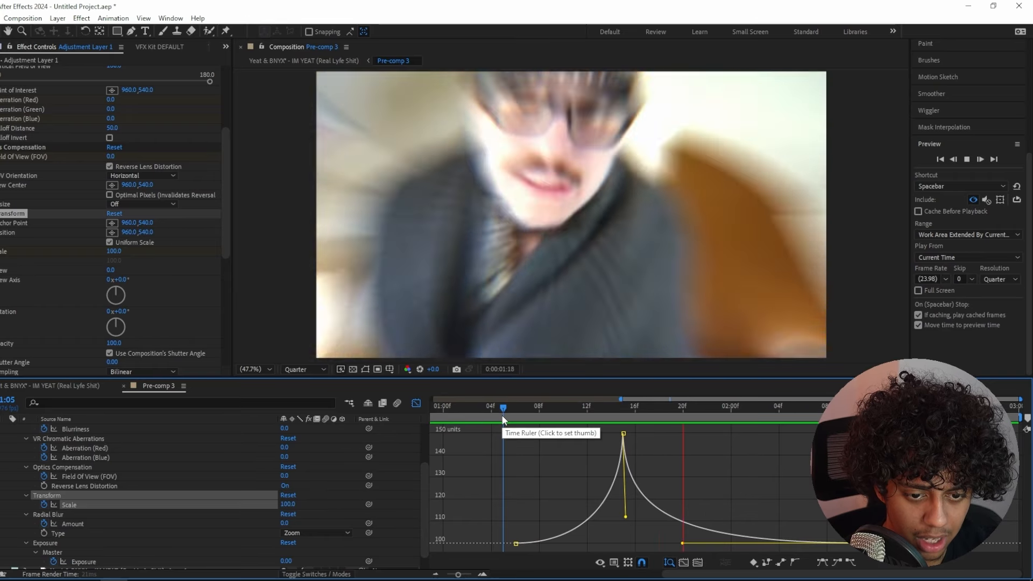
key("space")
Step: Shorten the Scale curve's ease out of the 0:00:01:06 keyframe, close the Graph Editor and preview the transition again
left_click(579, 519)
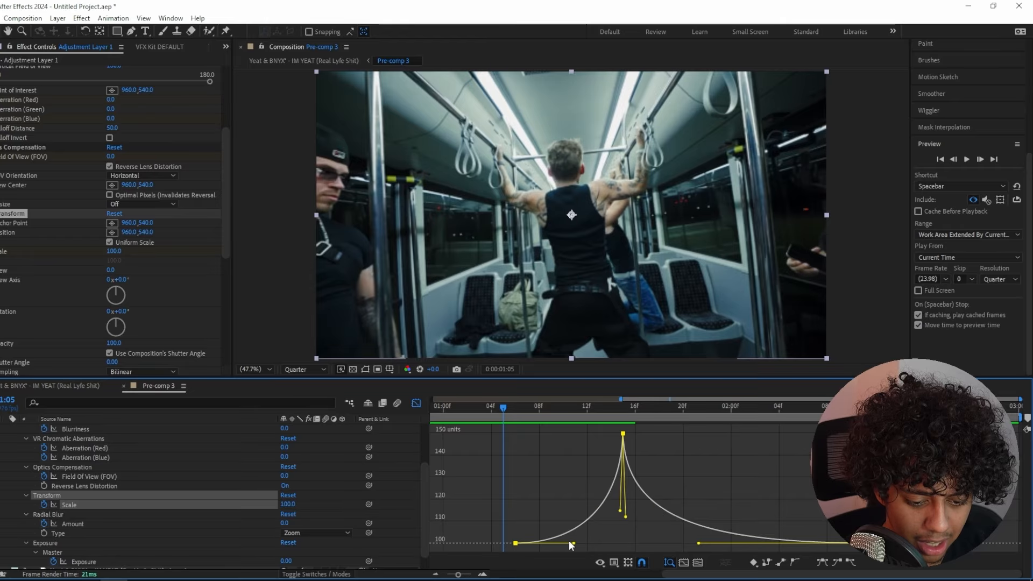
left_click_drag(572, 545, 556, 542)
key("shift+F3")
key("space")
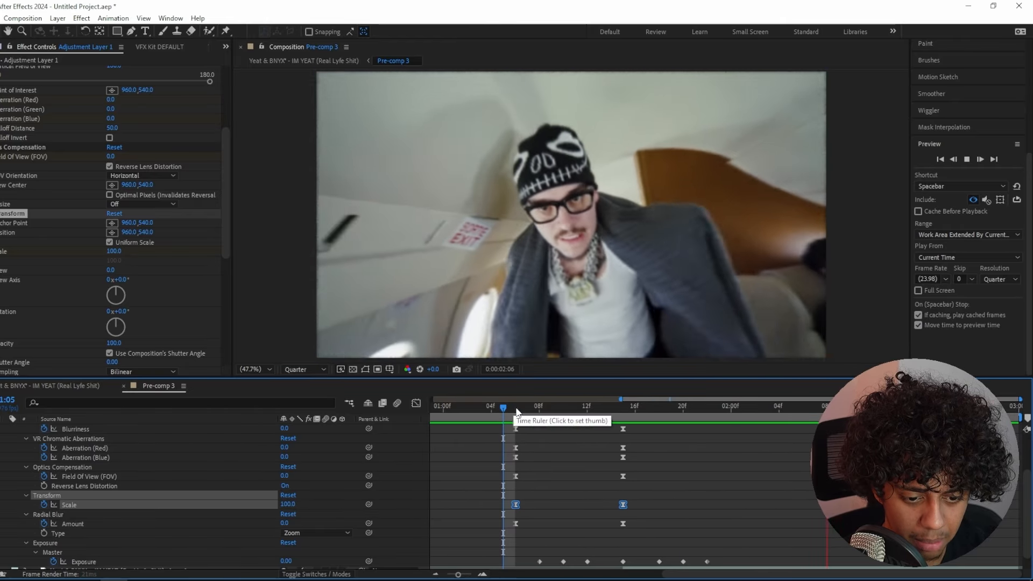
Step: Shape the Radial Blur Amount value curve into a steep rise to 0:00:01:15 with a lengthened ease out of 0:00:01:06
left_click(515, 407)
left_click(516, 524)
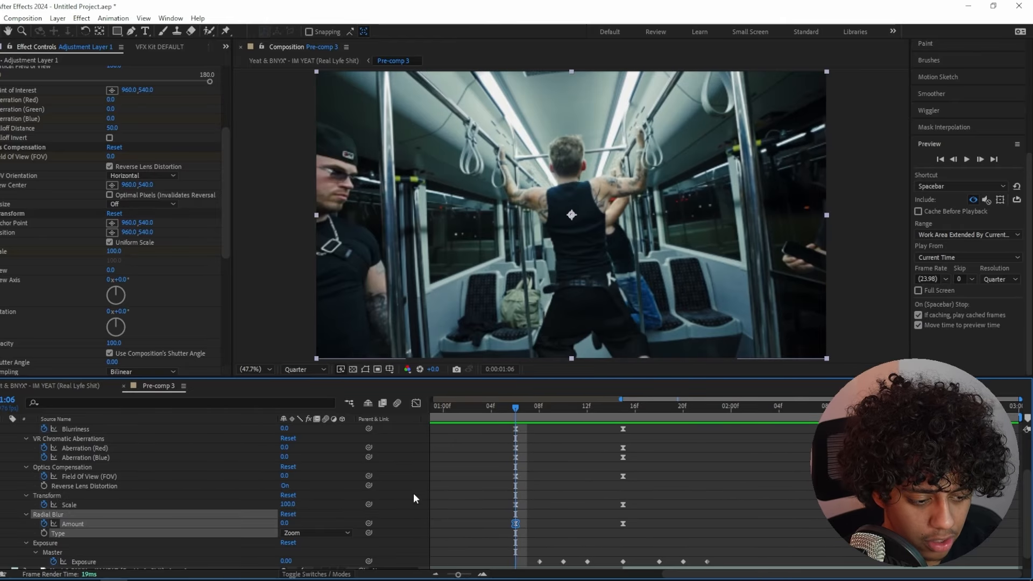
key("shift+F3")
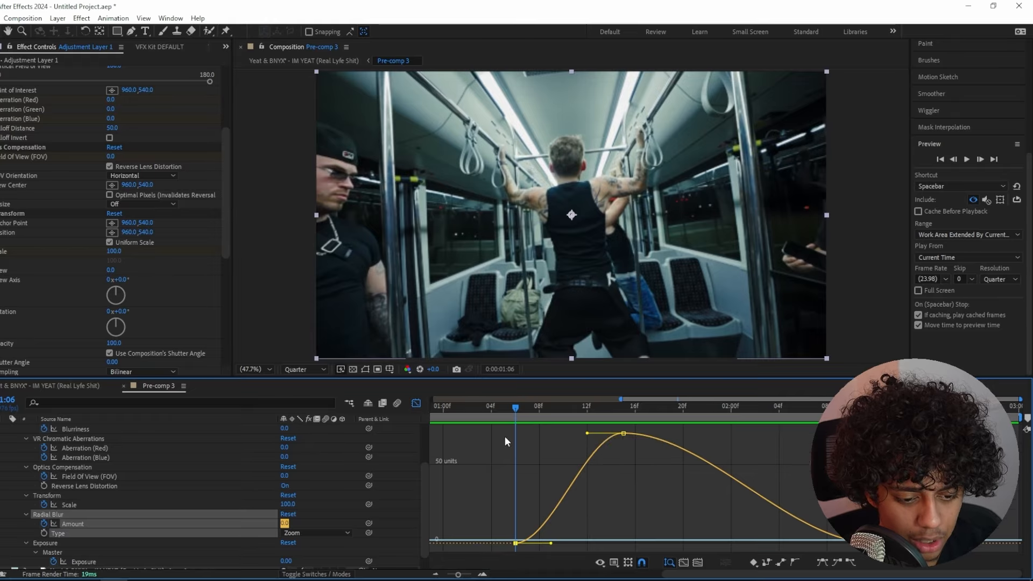
left_click_drag(602, 448, 618, 527)
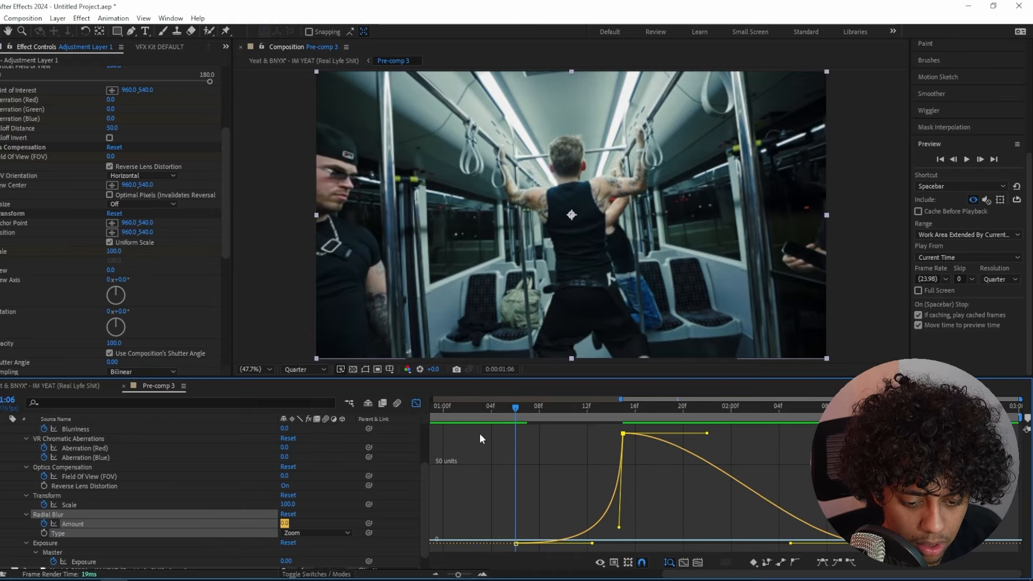
Step: Shape the Radial Blur Amount curve into a sharp drop after 0:00:01:15 with a slightly longer ease into the last keyframe, and preview it
key("shift+F3")
key("shift+F3")
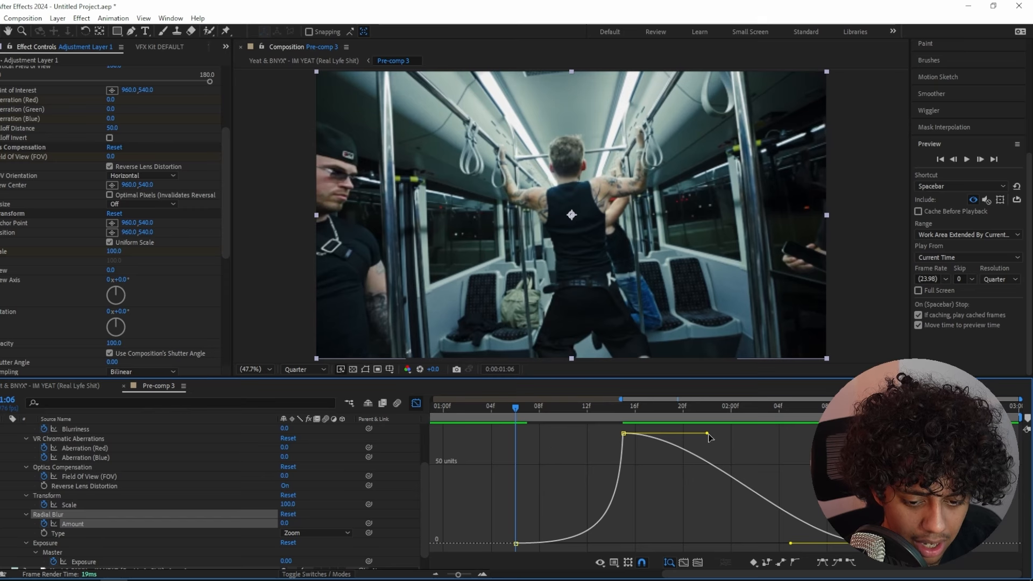
left_click_drag(707, 434, 625, 524)
mouse_move(790, 547)
left_mouse_down()
mouse_move(689, 547)
mouse_move(774, 543)
left_mouse_up()
key("space")
key("space")
left_click(627, 406)
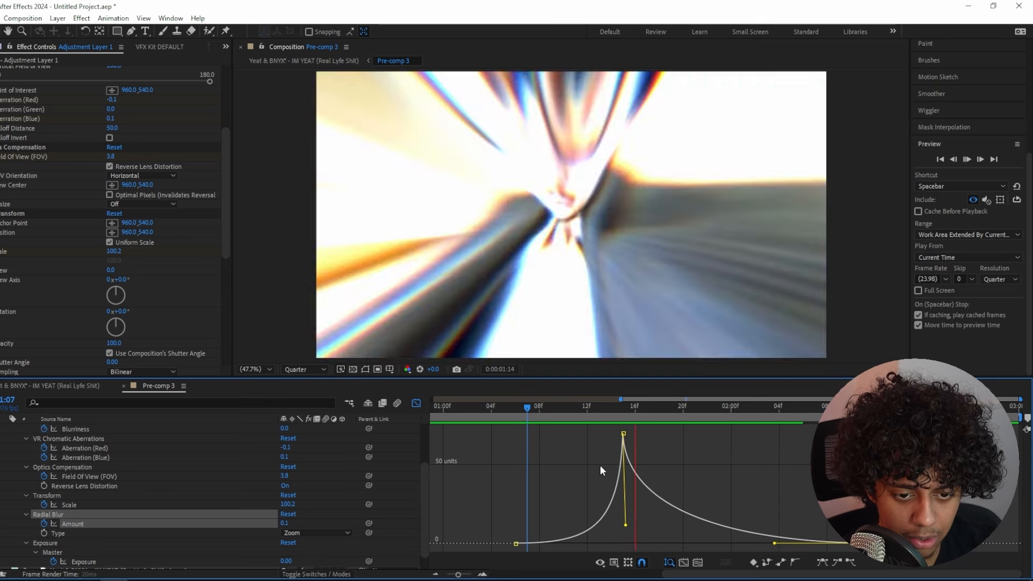
left_click(548, 406)
key("space")
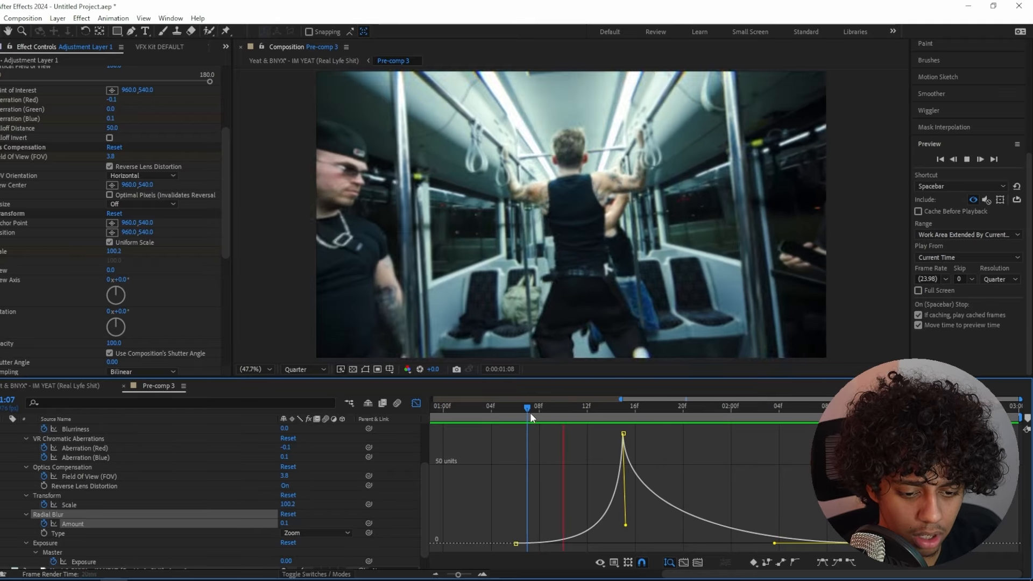
Step: Soften the Radial Blur Amount rise by shortening the handles before 0:00:01:15, preview the transition and close the Graph Editor
key("space")
key("shift+F3")
left_click_drag(495, 529, 511, 509)
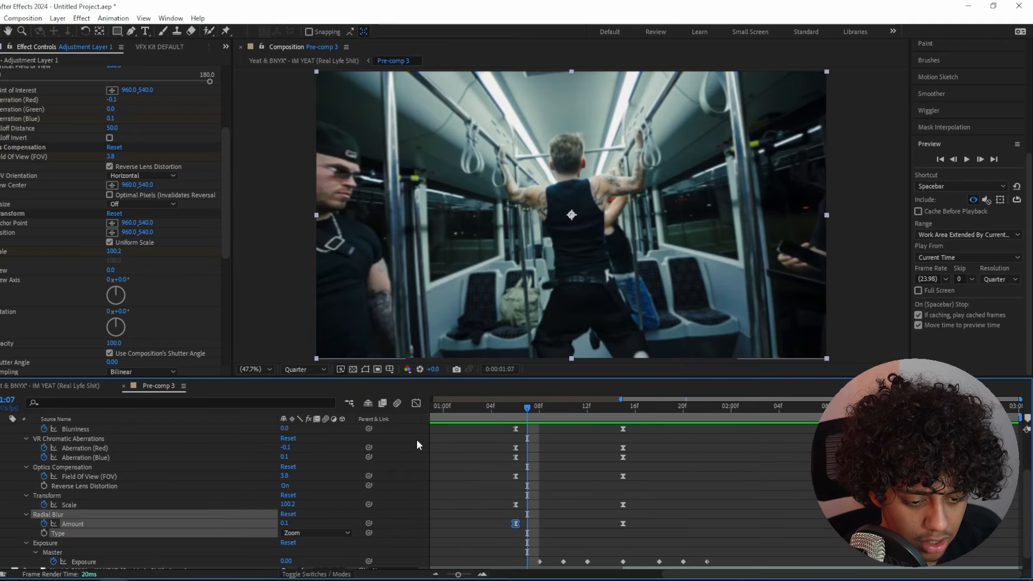
key("shift+F3")
left_click_drag(621, 527, 600, 545)
key("space")
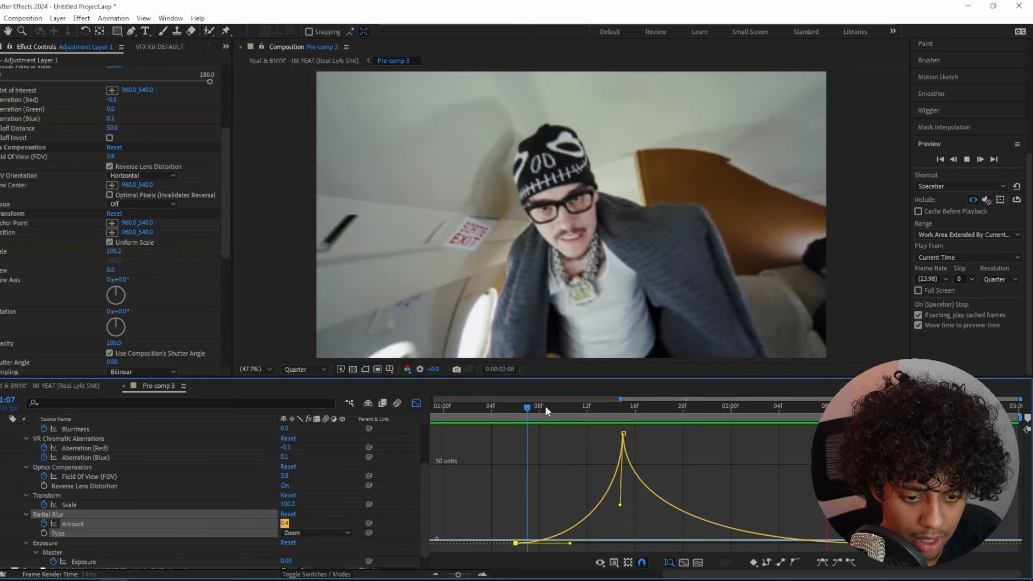
left_click(539, 409)
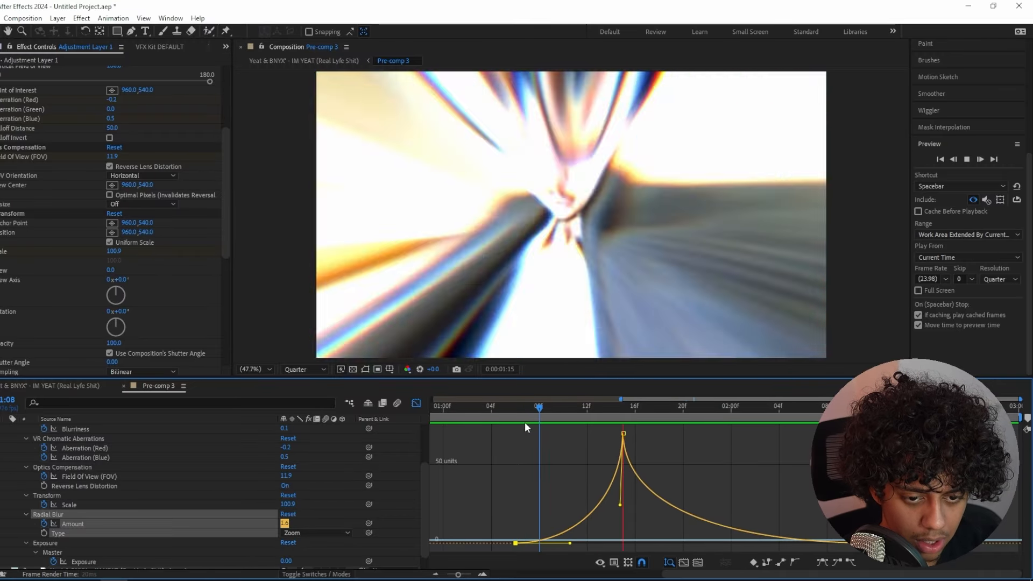
key("shift+F3")
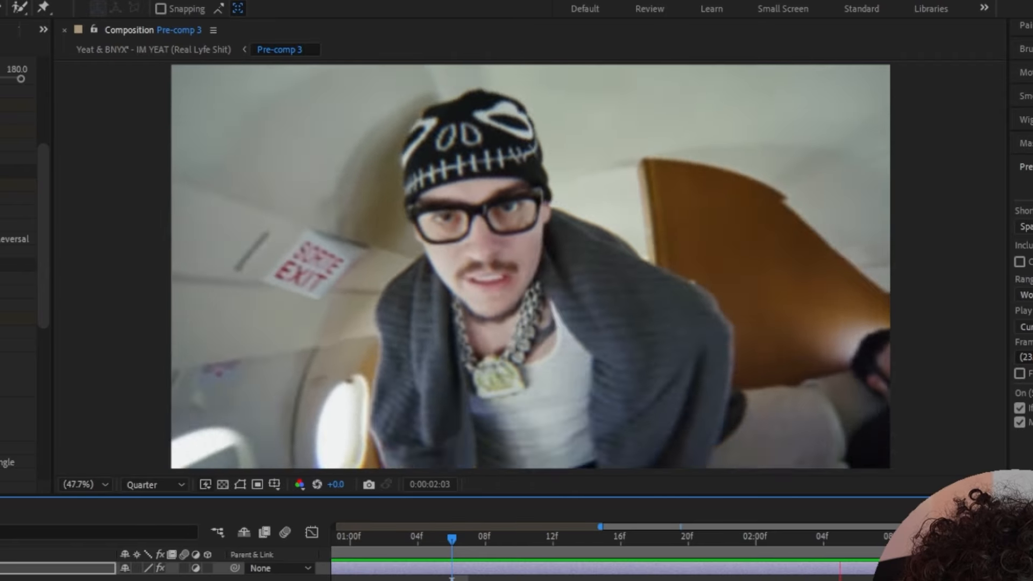
Step: Preview the transition and enable motion blur for Adjustment Layer 1 and the composition
key("space")
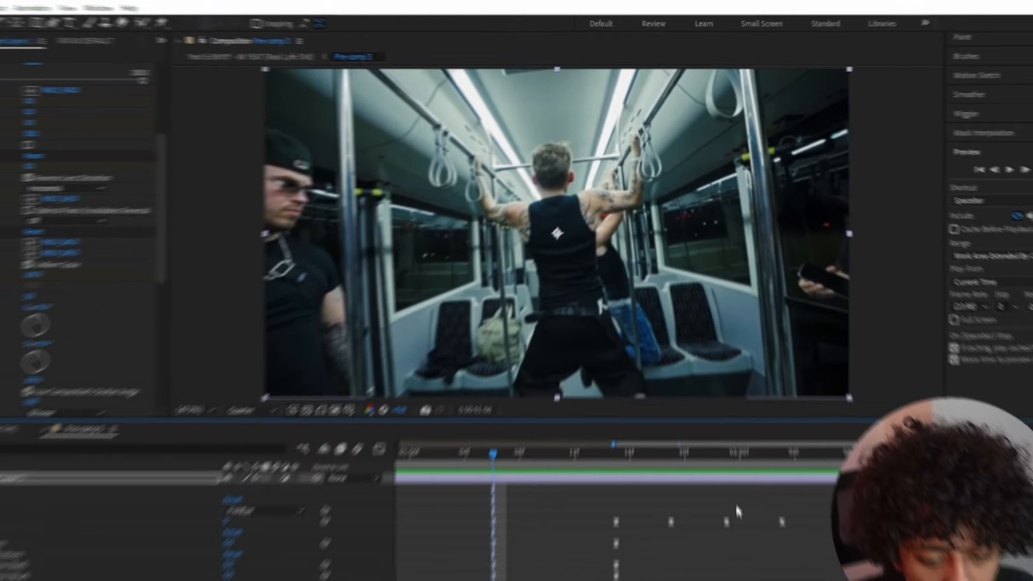
key("space")
key("space")
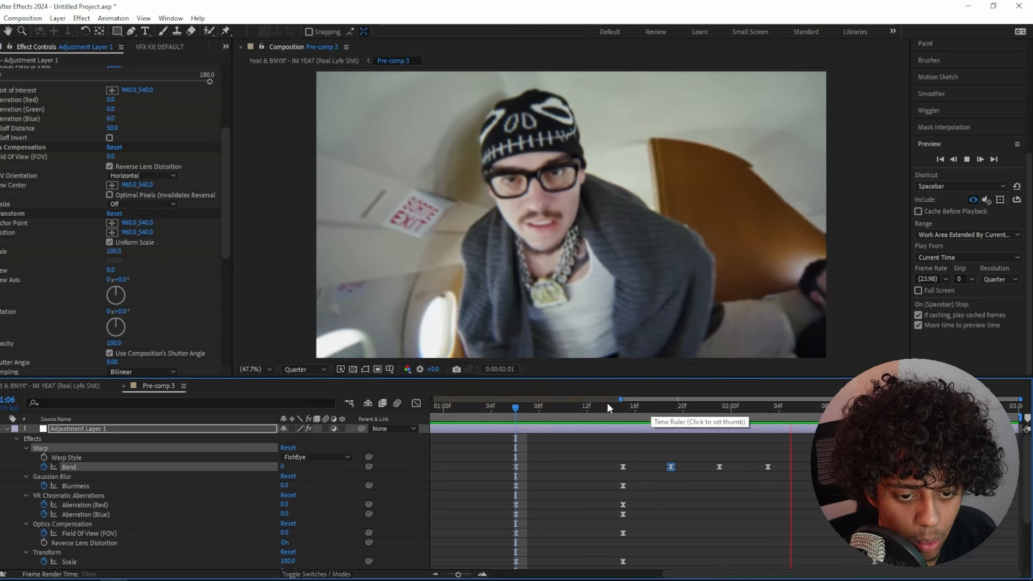
left_click(418, 405)
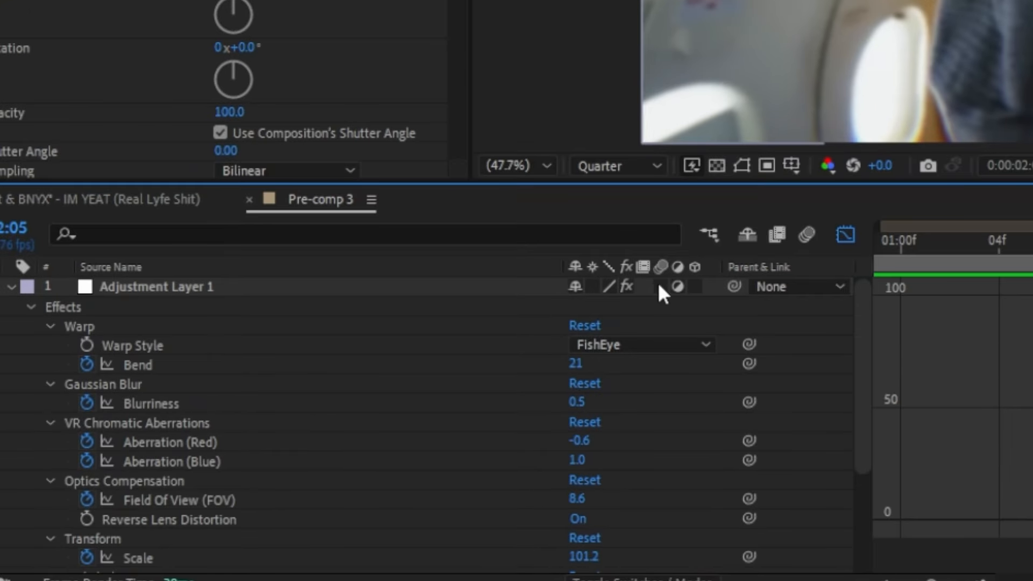
left_click(660, 286)
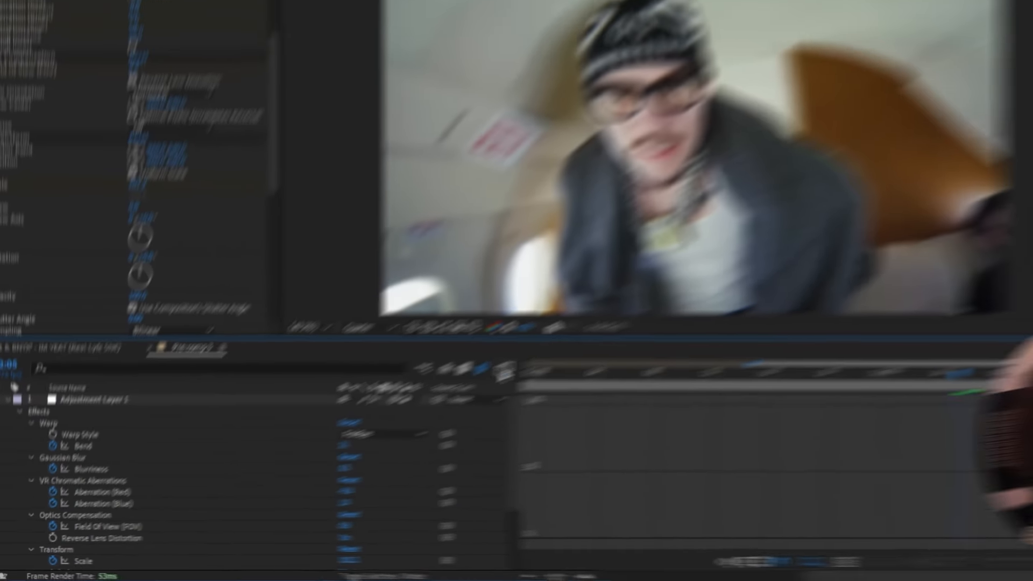
left_click(845, 234)
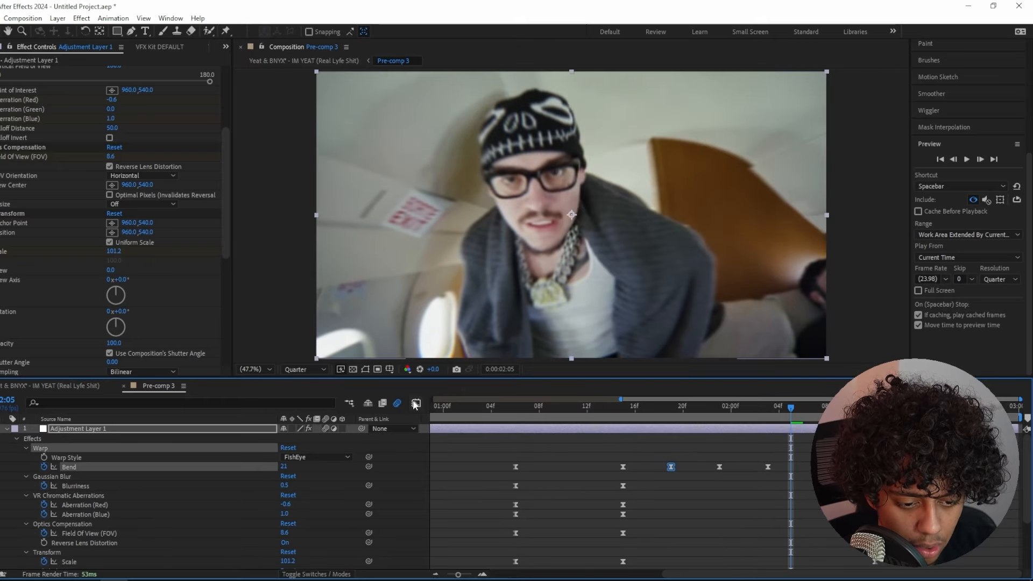
Step: Lengthen the Bend curve's ease out of the 0:00:01:15 keyframe and its ease into the 0:00:01:19 peak
left_click(416, 404)
left_click_drag(640, 542, 649, 544)
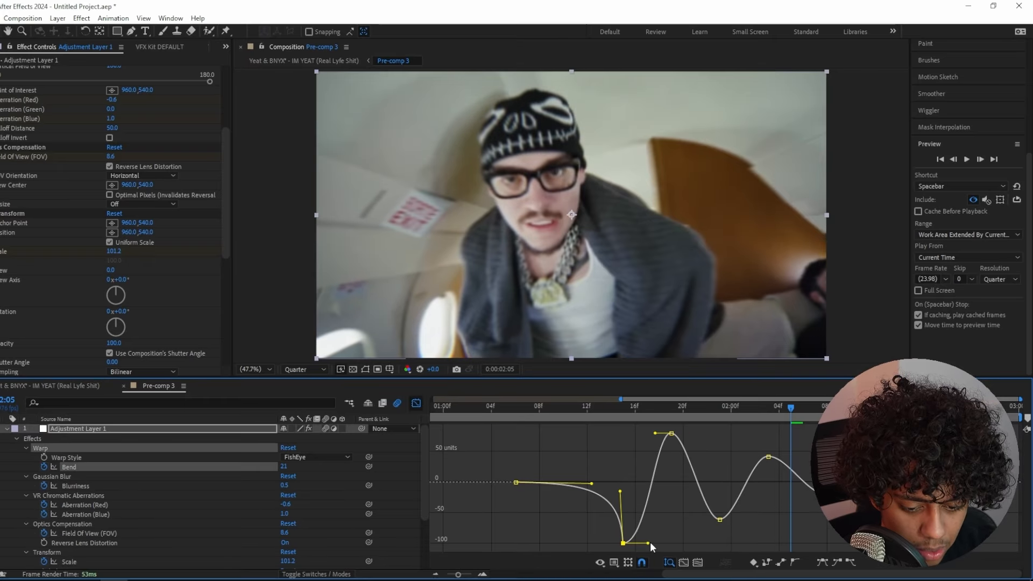
left_click_drag(653, 435, 635, 434)
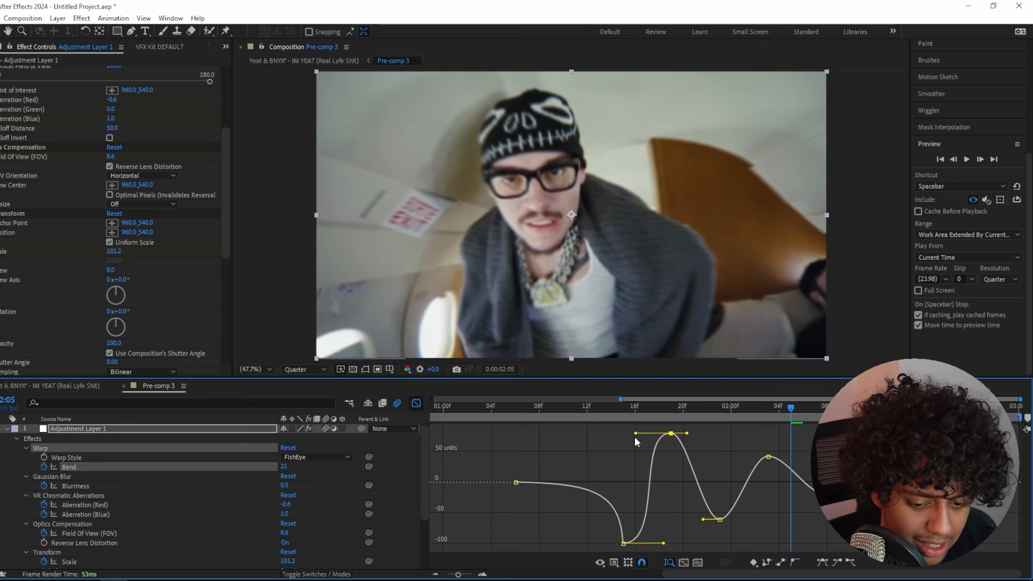
left_click(416, 403)
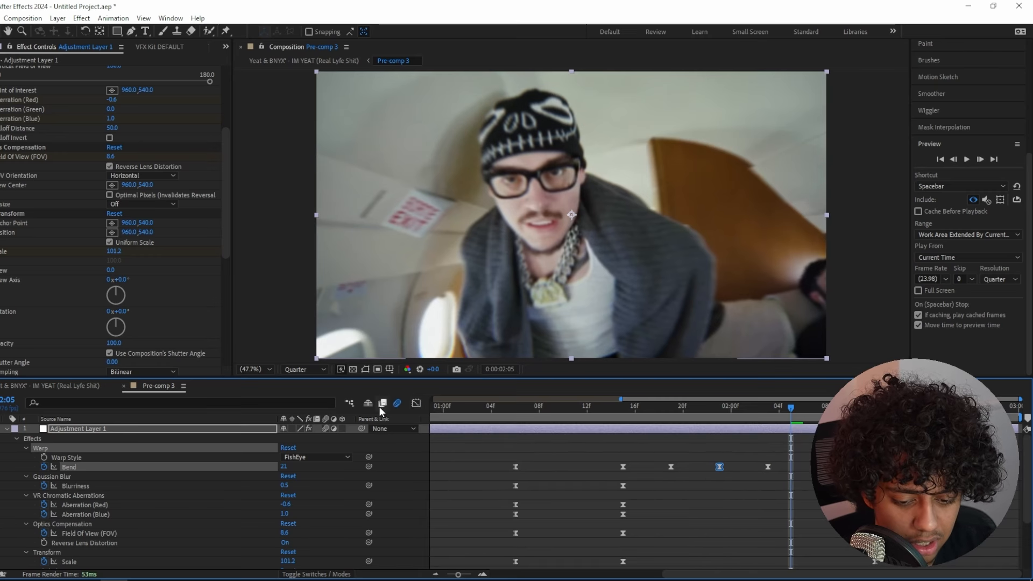
Step: Lengthen the Bend curve's easing handles around the keyframes from 0:00:01:19 to 0:00:02:03 and preview the transition
left_click(417, 403)
left_click_drag(673, 434, 688, 433)
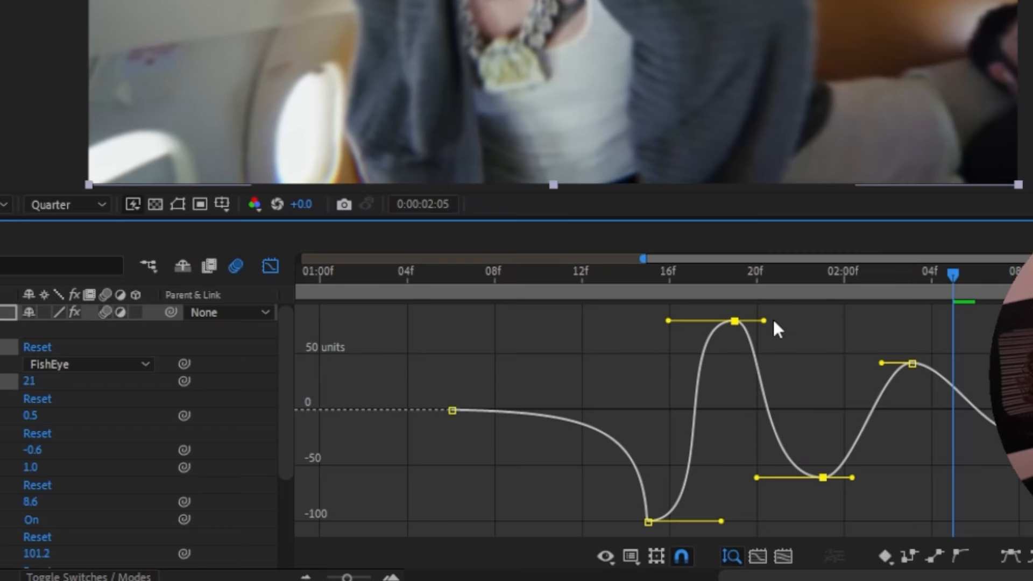
left_click_drag(791, 322, 798, 320)
left_click_drag(881, 363, 859, 366)
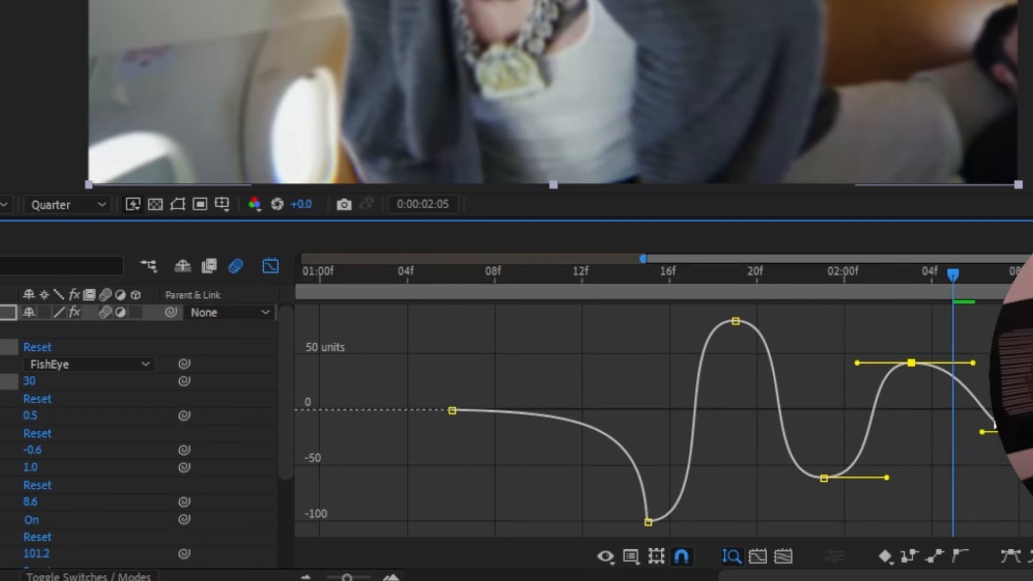
left_click(519, 275)
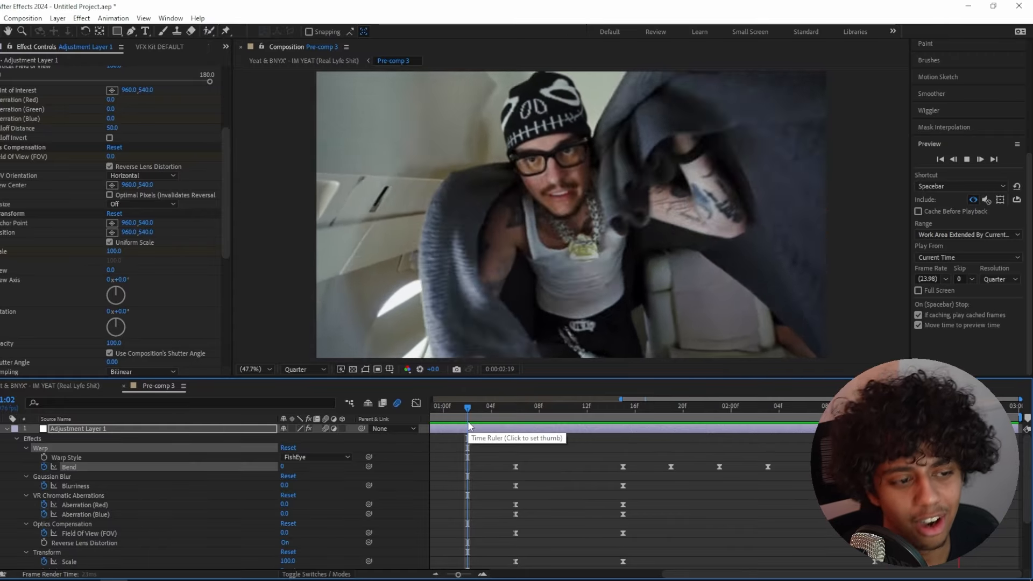
Step: Browse the transition presets in VFX Kit, return to its main page and stop the preview
left_click(161, 47)
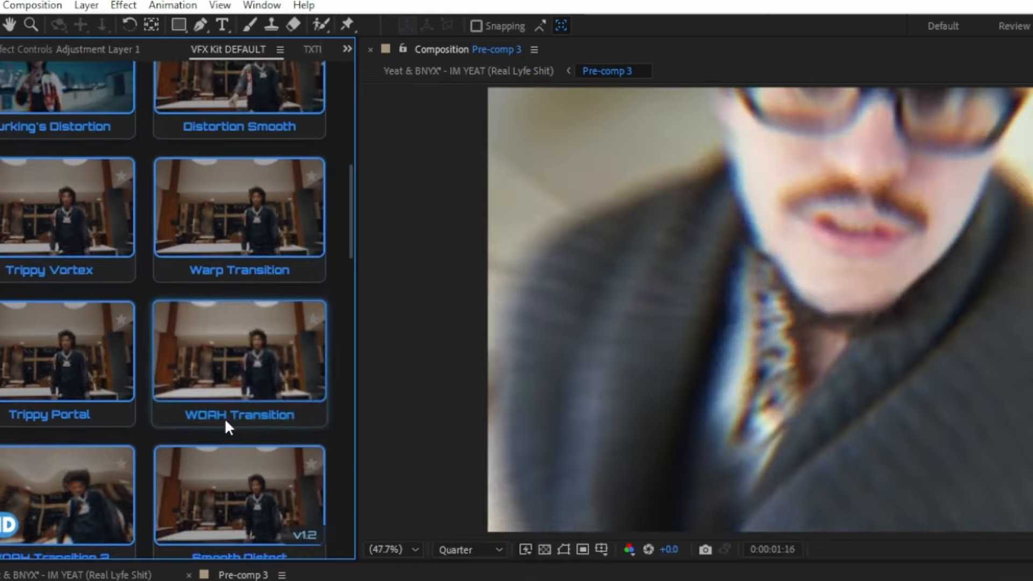
scroll(151, 290, "up", 2)
scroll(232, 430, "up", 5)
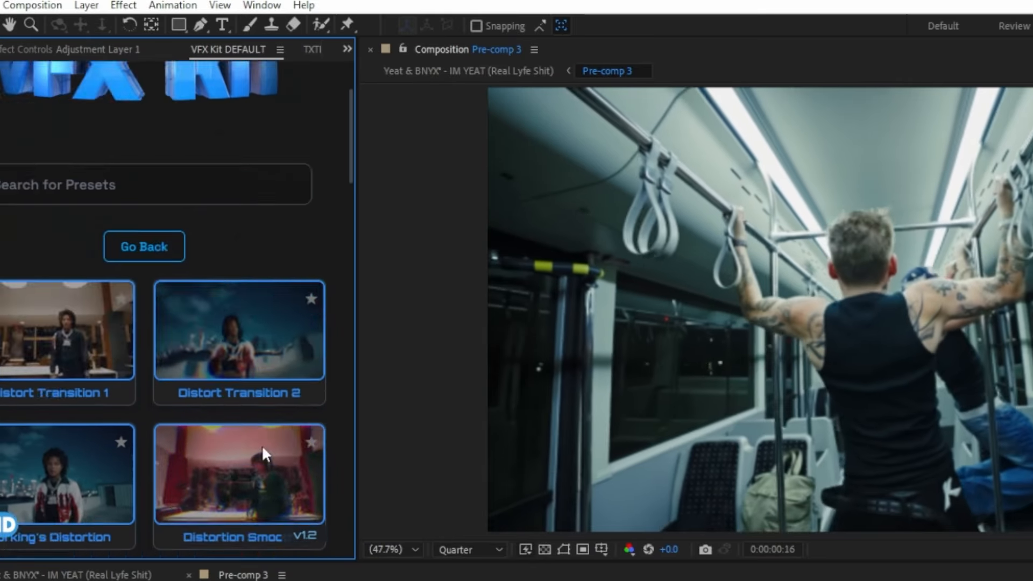
left_click(142, 244)
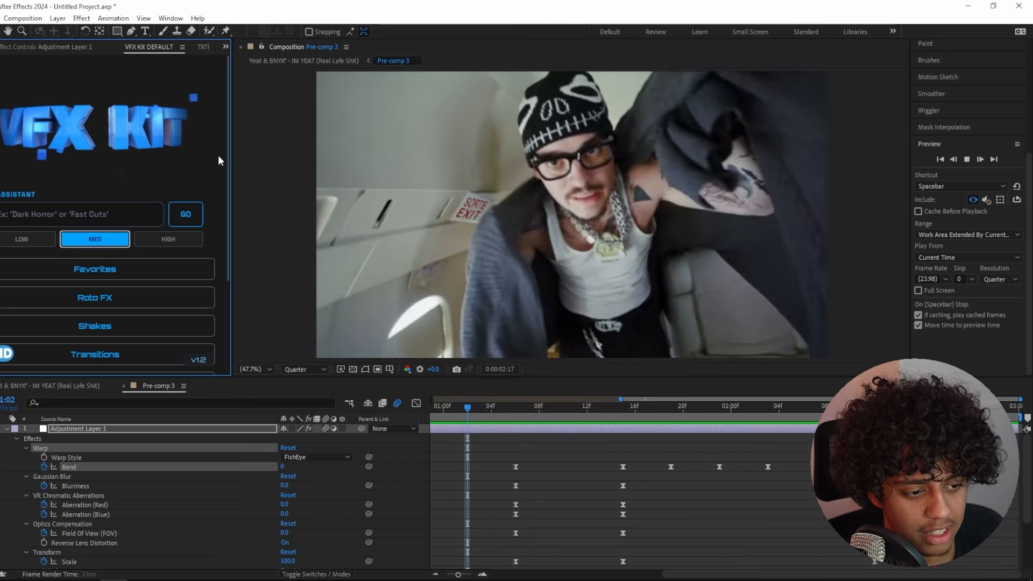
key("space")
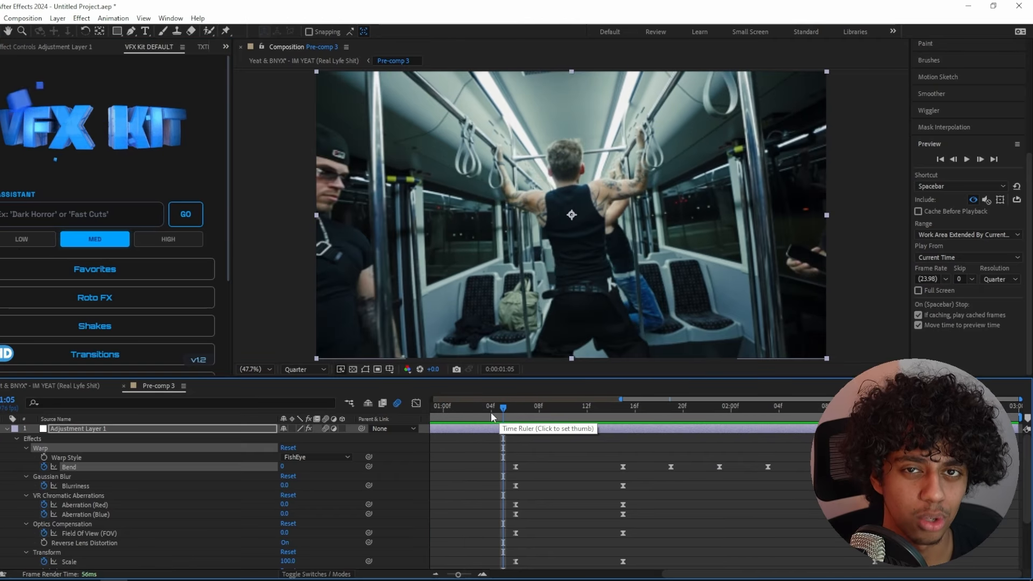
Step: Open Pre-comp 2 from the main composition and preview its clips up to 0:00:04:08
left_click(89, 387)
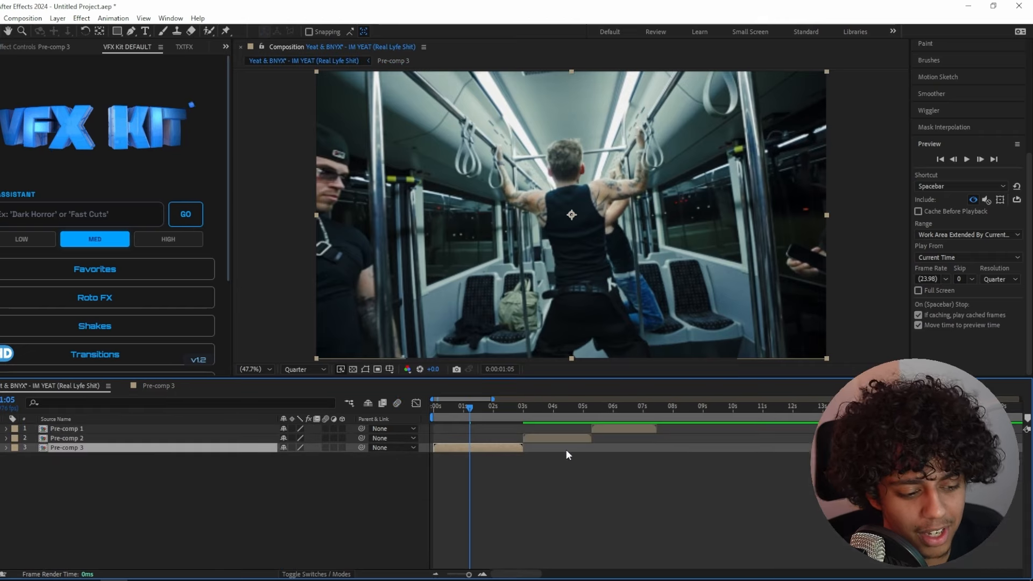
double_click(566, 450)
left_click(523, 406)
key("space")
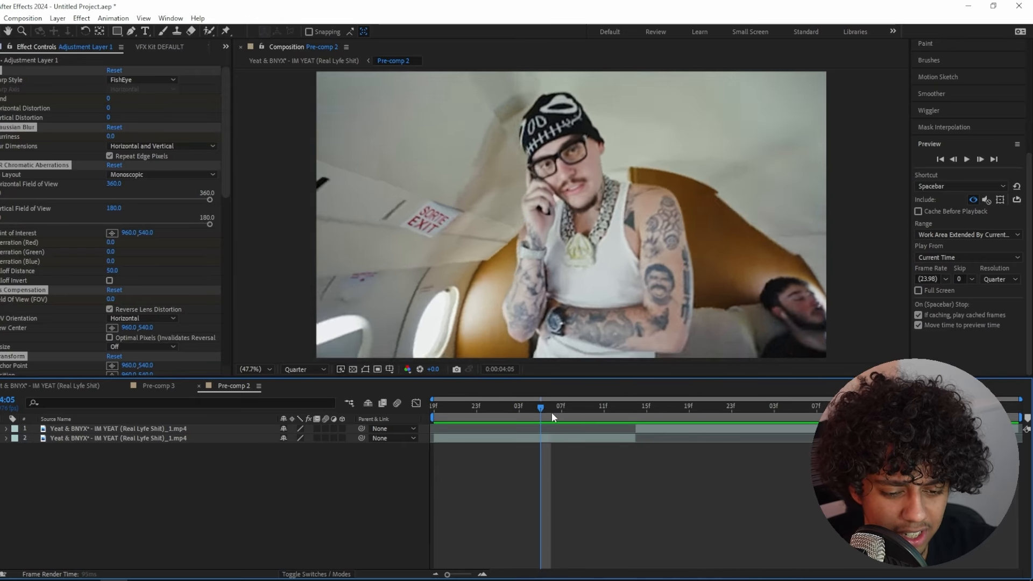
key("space")
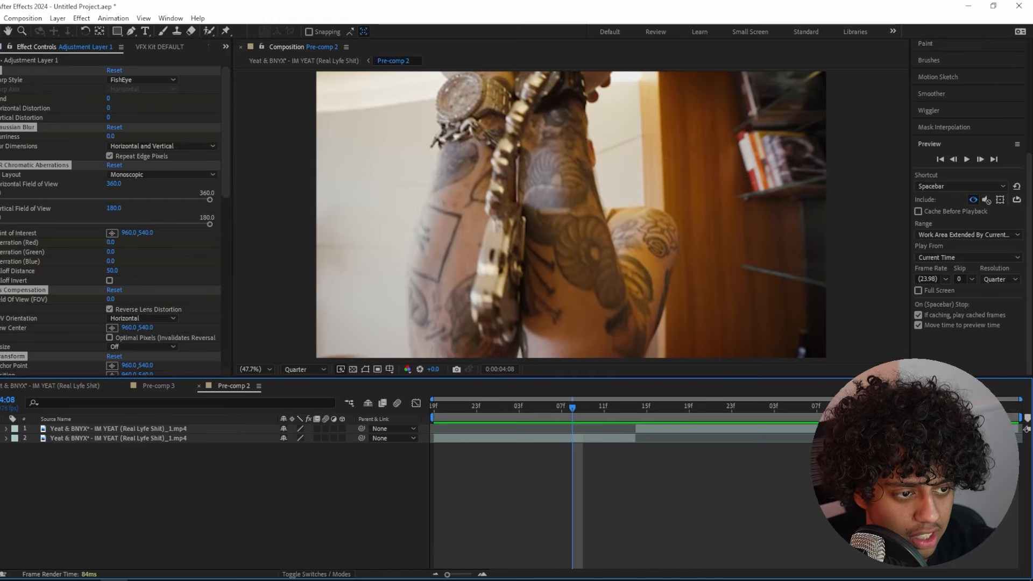
Step: Create a white 1920 x 1080 px solid above the clips in Pre-comp 2 and start it at 0:00:04:11
left_click(585, 483)
key("ctrl+y")
left_click(487, 362)
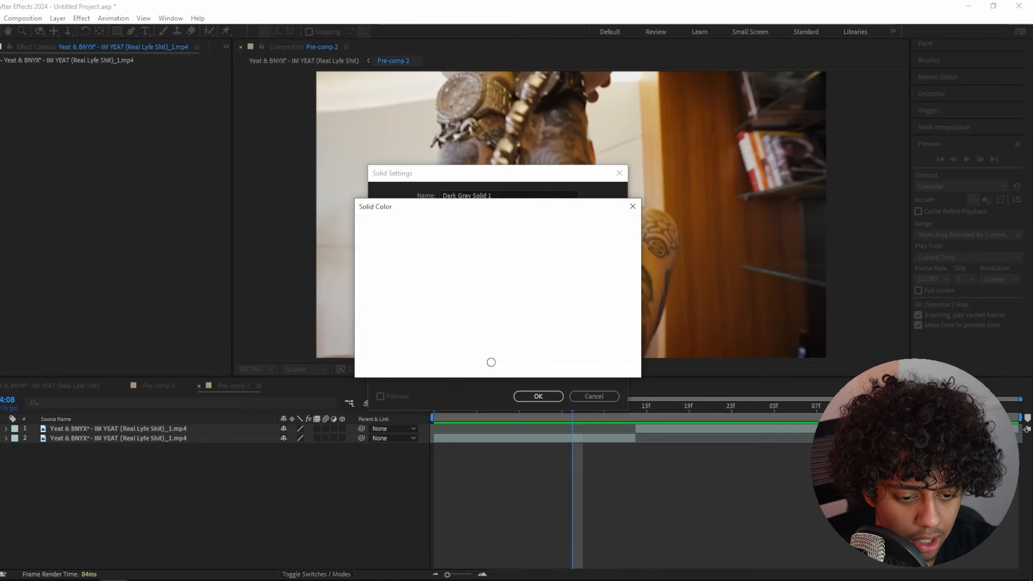
left_click(606, 227)
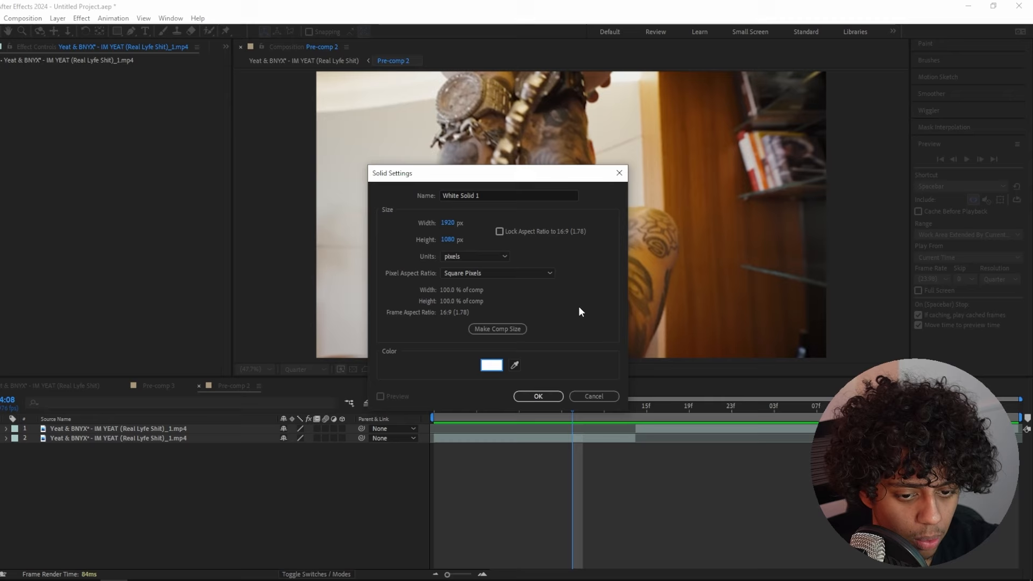
left_click(538, 396)
left_click_drag(625, 422, 617, 420)
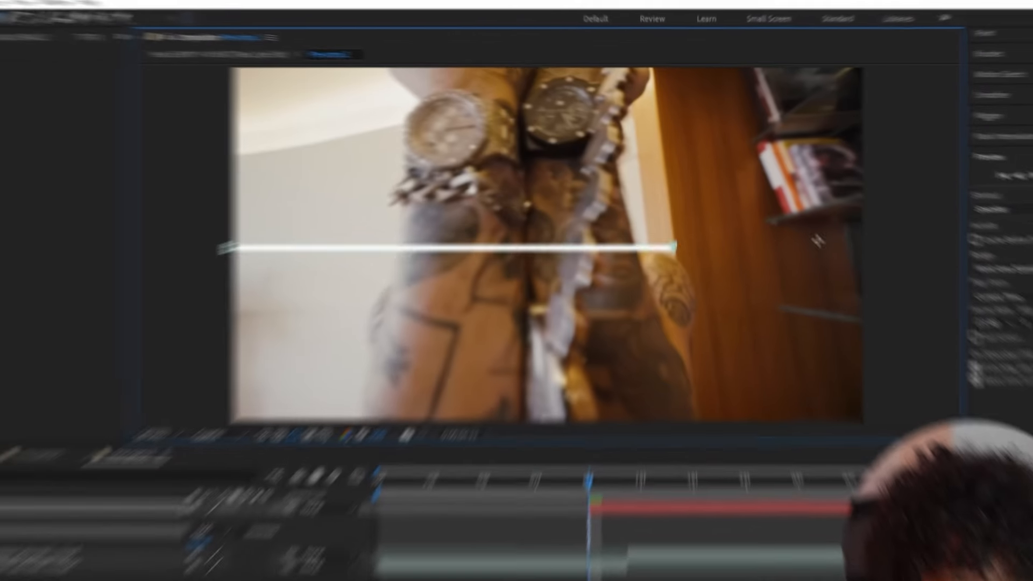
Step: Mask the white solid with a rectangle covering the frame's upper half, keyframe its Mask Path at 0:00:04:11 and reveal all mask properties
left_click_drag(818, 242, 894, 31)
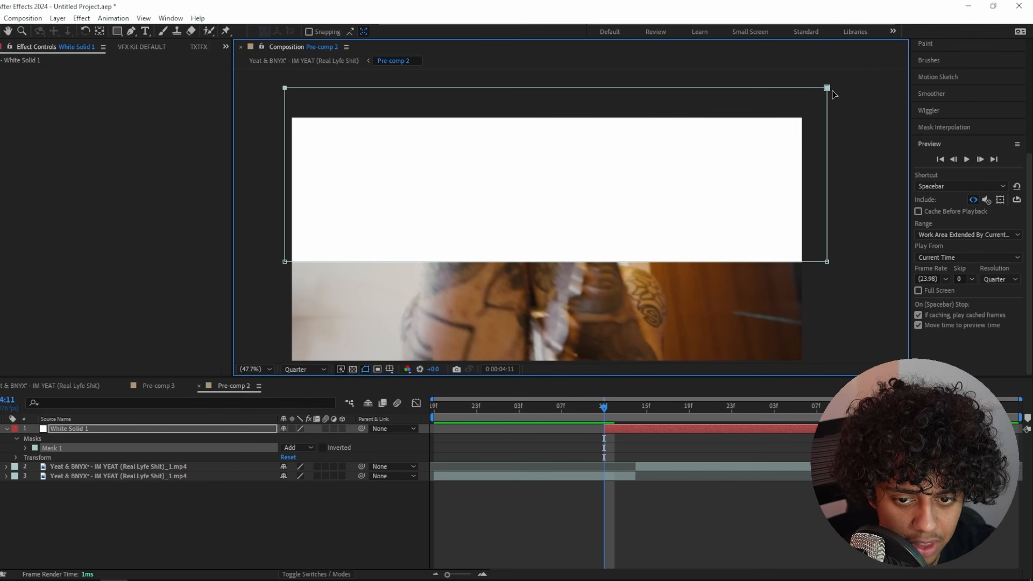
left_click_drag(831, 92, 828, 104)
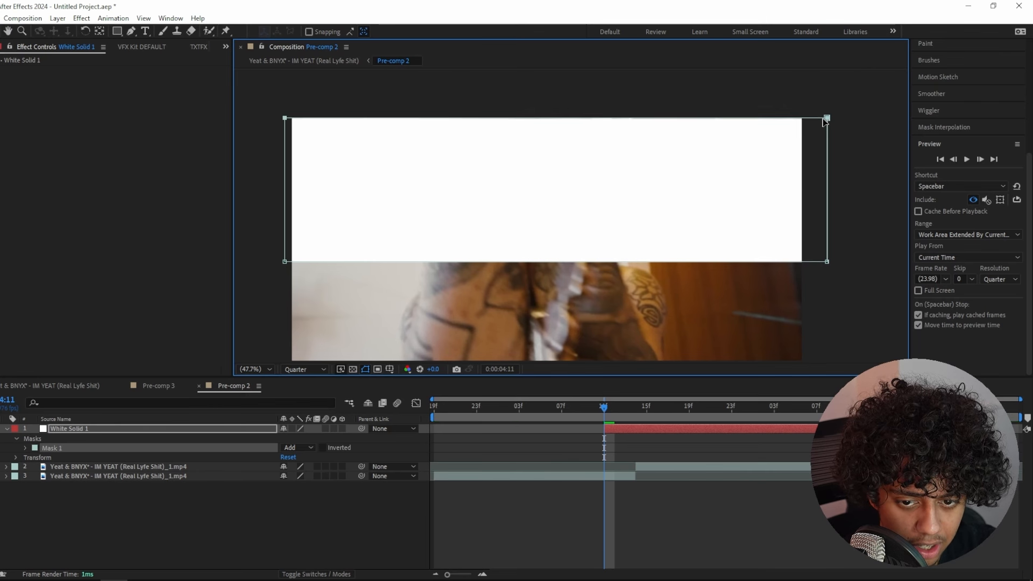
key("m")
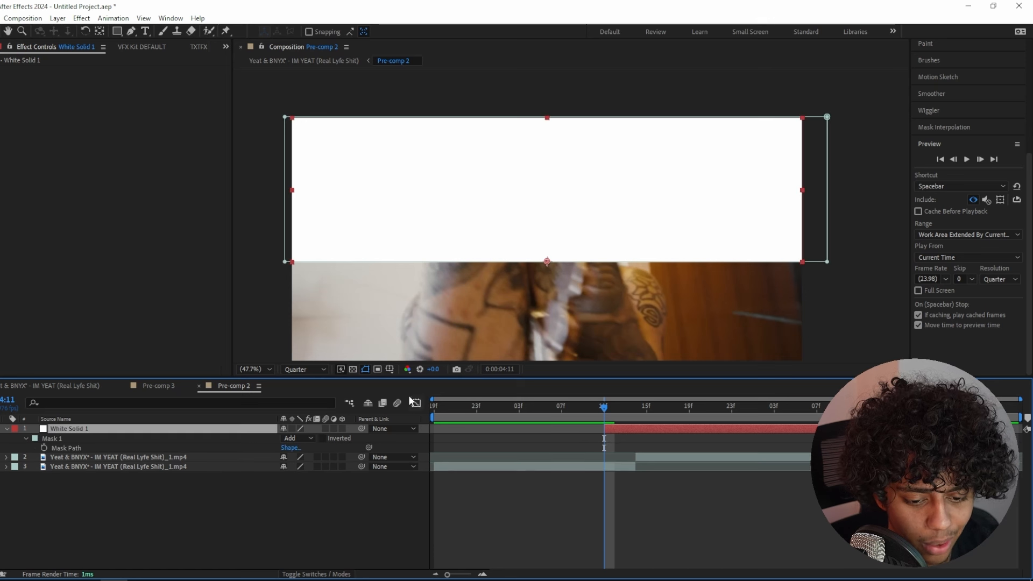
left_click(44, 448)
key("m")
key("m")
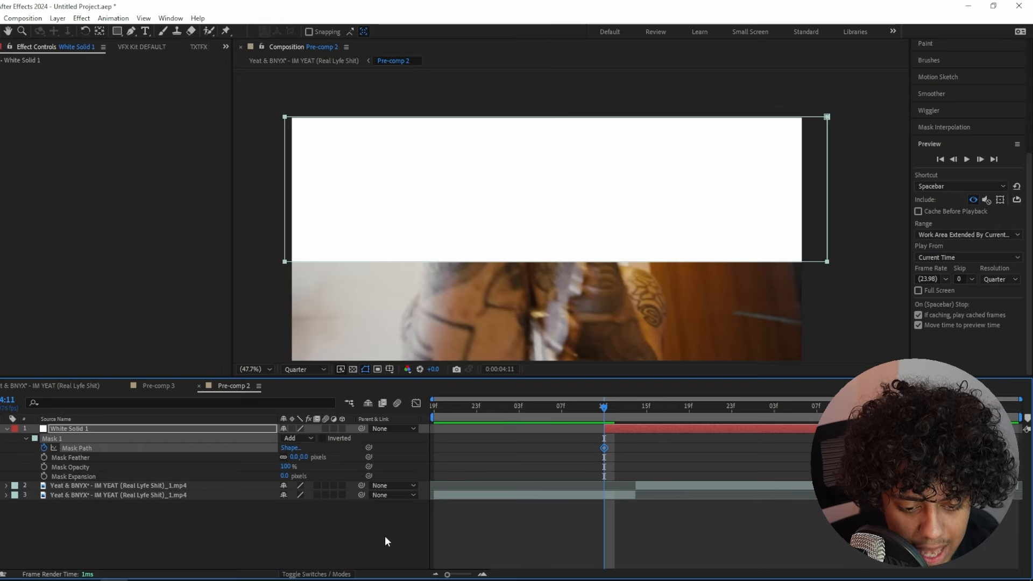
Step: Place the Mask Path keyframe at 0:00:04:12 and move the mask up out of the frame at 0:00:04:11
key("equal")
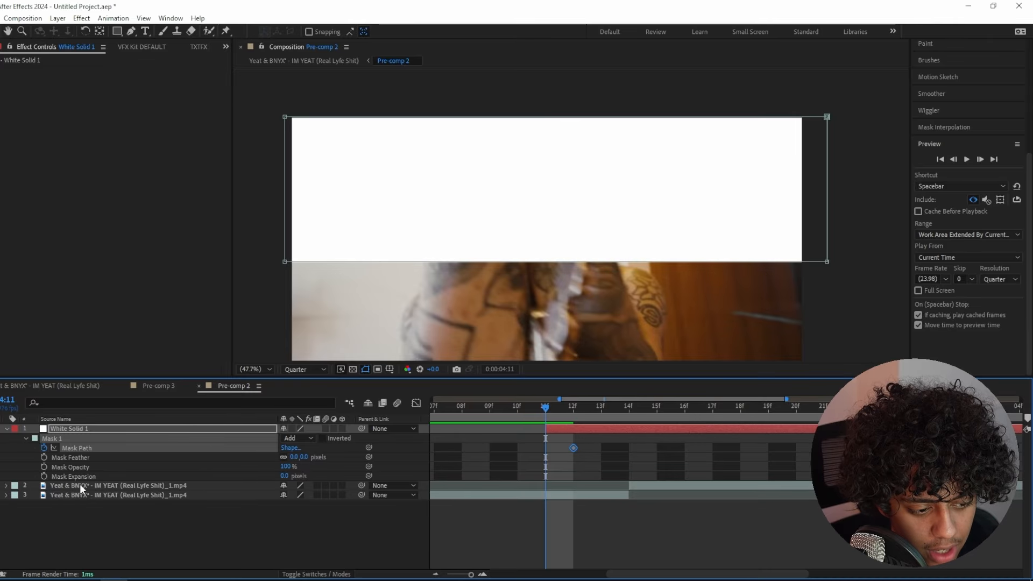
left_click(79, 483)
left_click(87, 438)
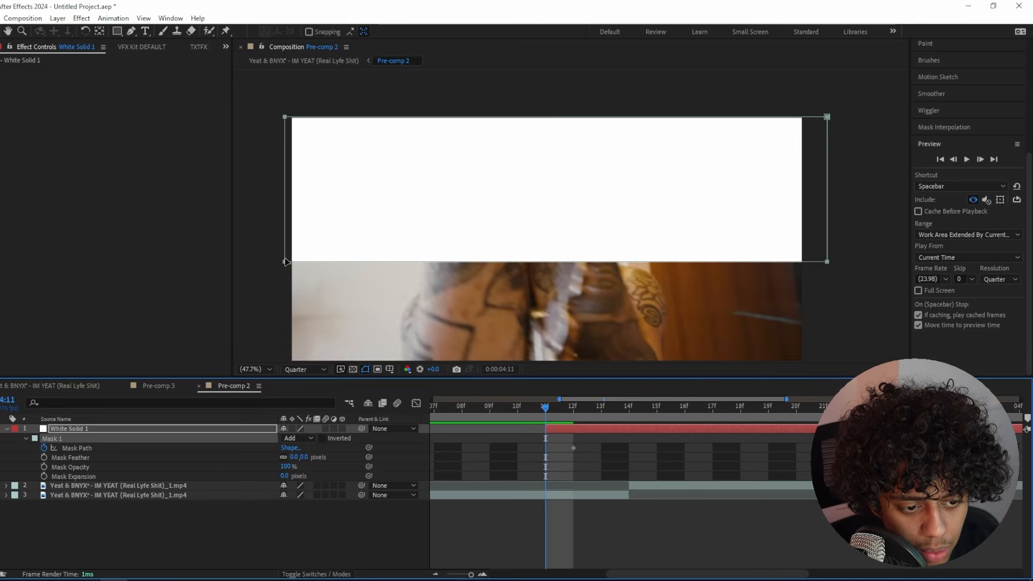
left_click_drag(285, 262, 285, 113)
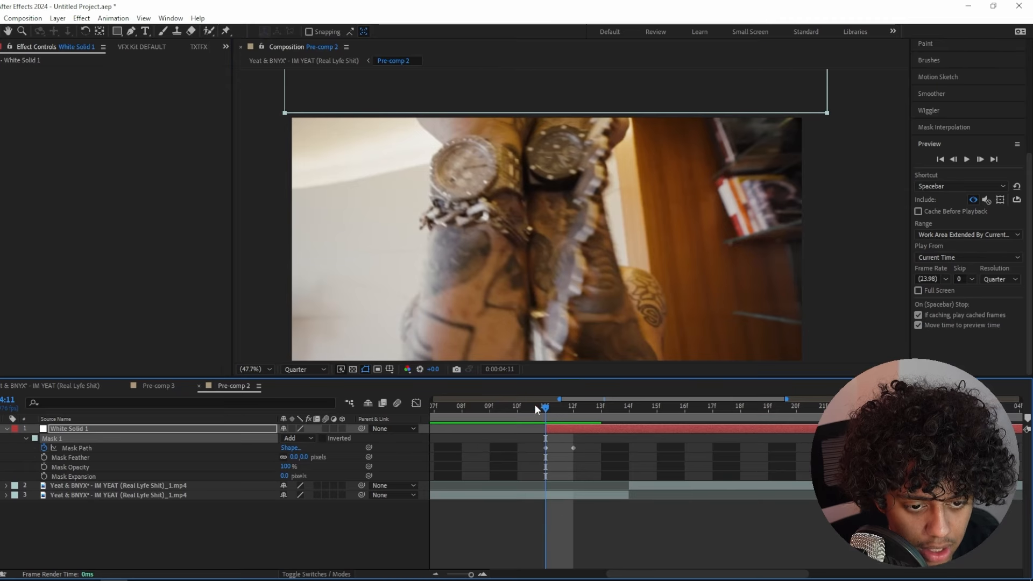
Step: Keyframe the white solid's mask at 0:00:04:13 by moving it down over the frame's lower half
left_click(572, 405)
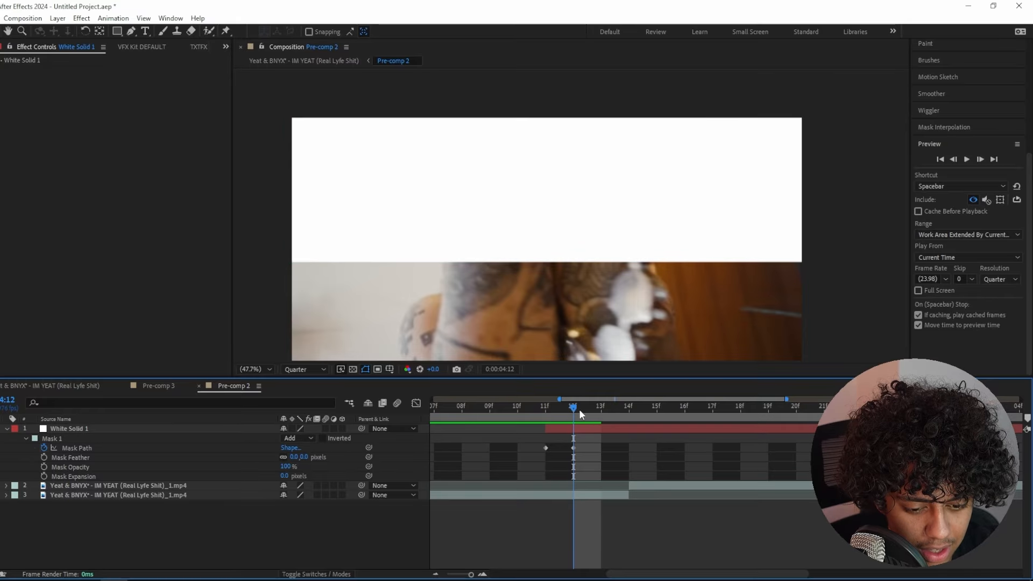
key("Page_Down")
left_click(561, 430)
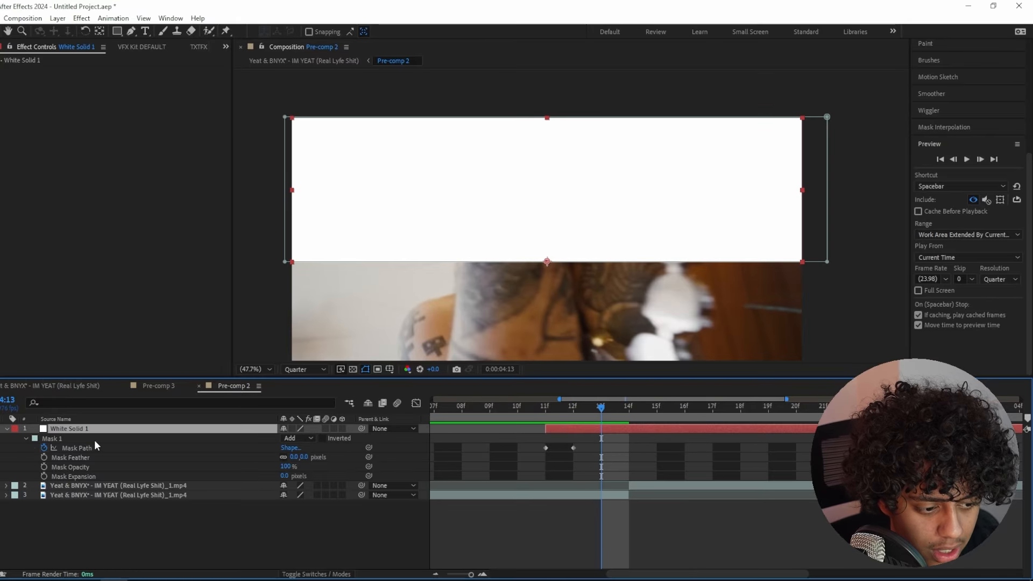
left_click(70, 440)
left_click_drag(303, 241, 363, 277)
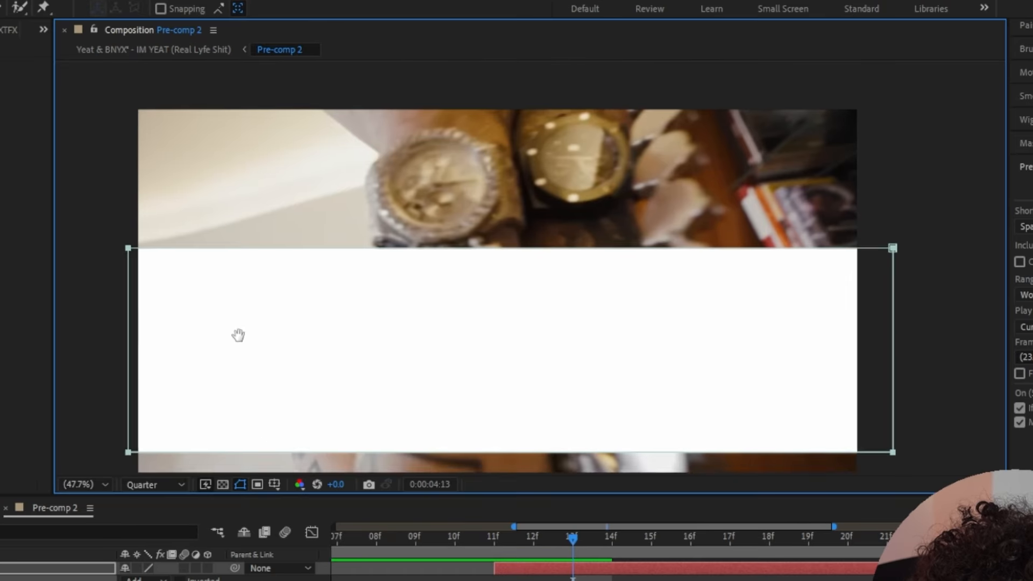
left_click_drag(238, 335, 238, 183)
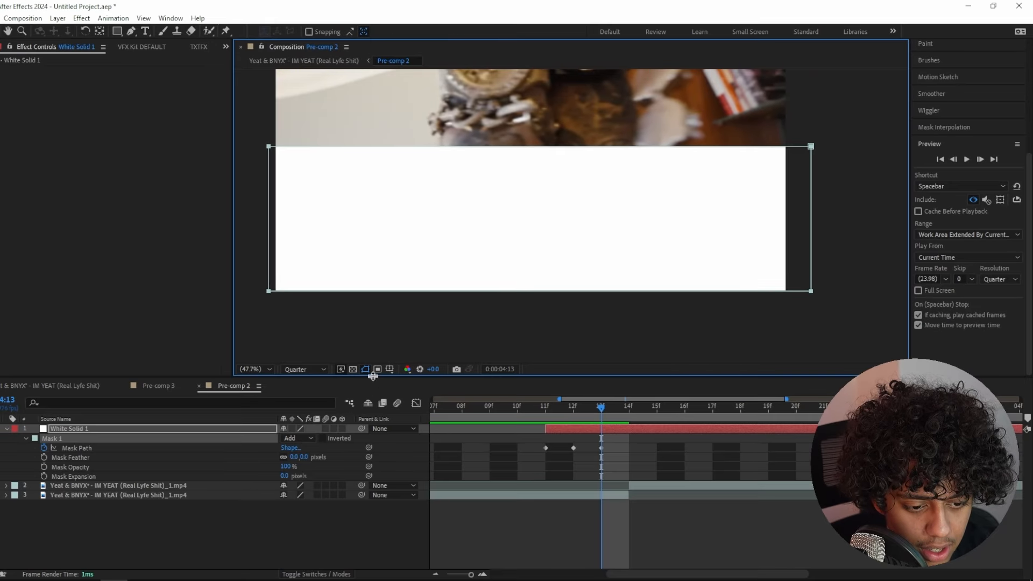
Step: Show the Proportional Grid over the composition and inspect the mask's edges against it
left_click(391, 369)
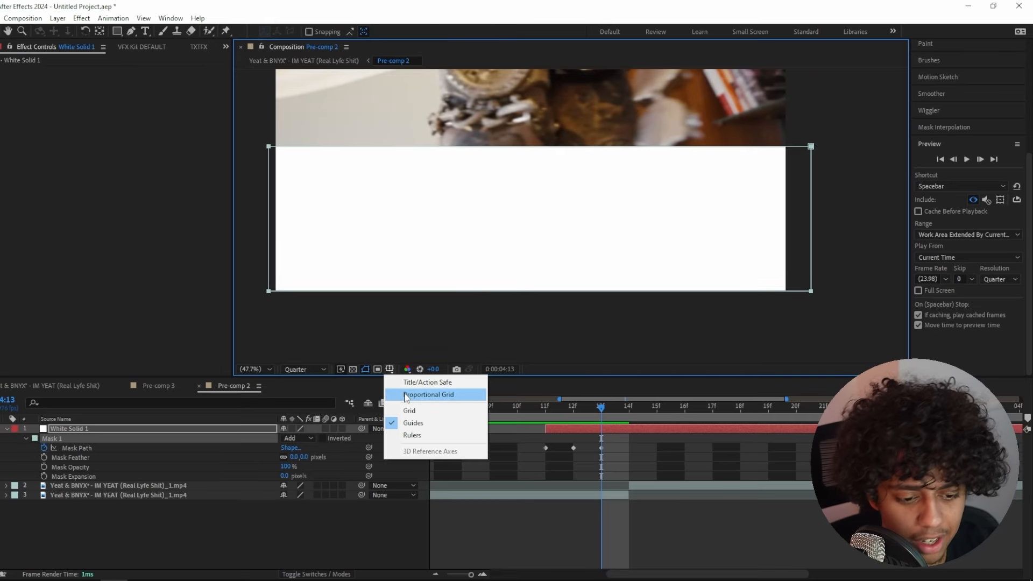
left_click(428, 394)
scroll(410, 219, "up", 6)
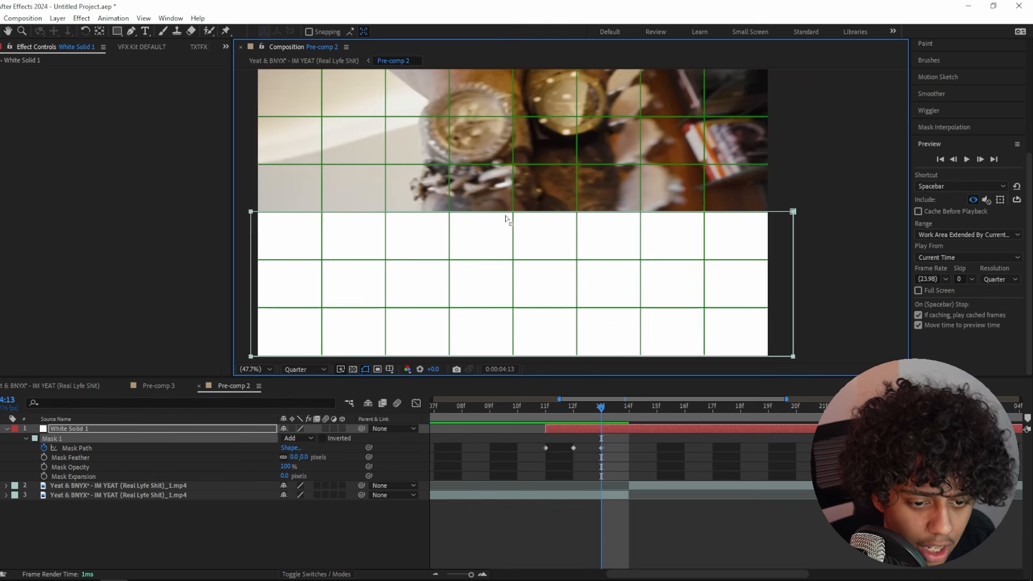
scroll(569, 233, "down", 4)
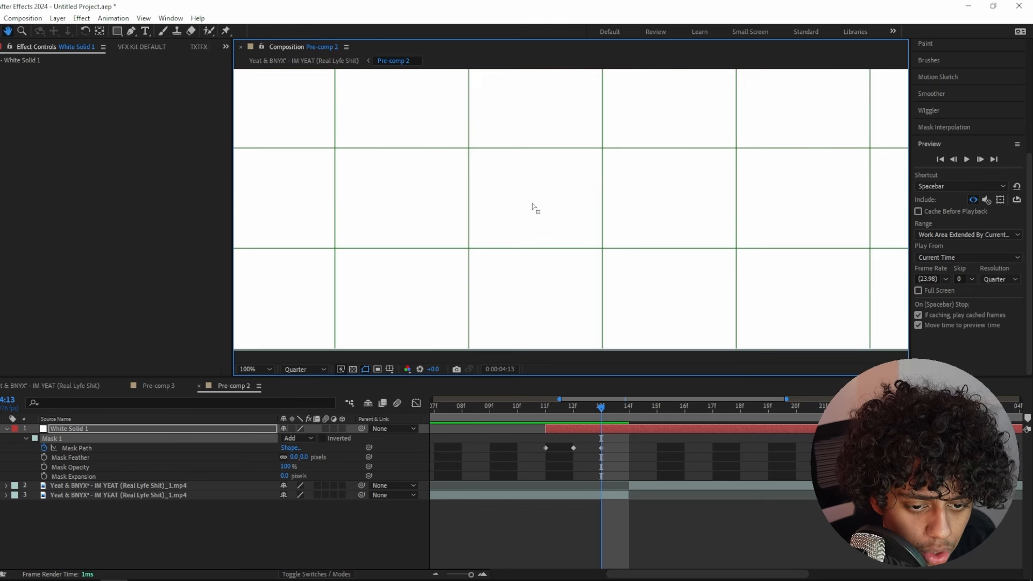
Step: Copy the white solid's upper-half Mask Path keyframe from 0:00:04:12 to 0:00:04:14
left_click_drag(377, 284, 378, 285)
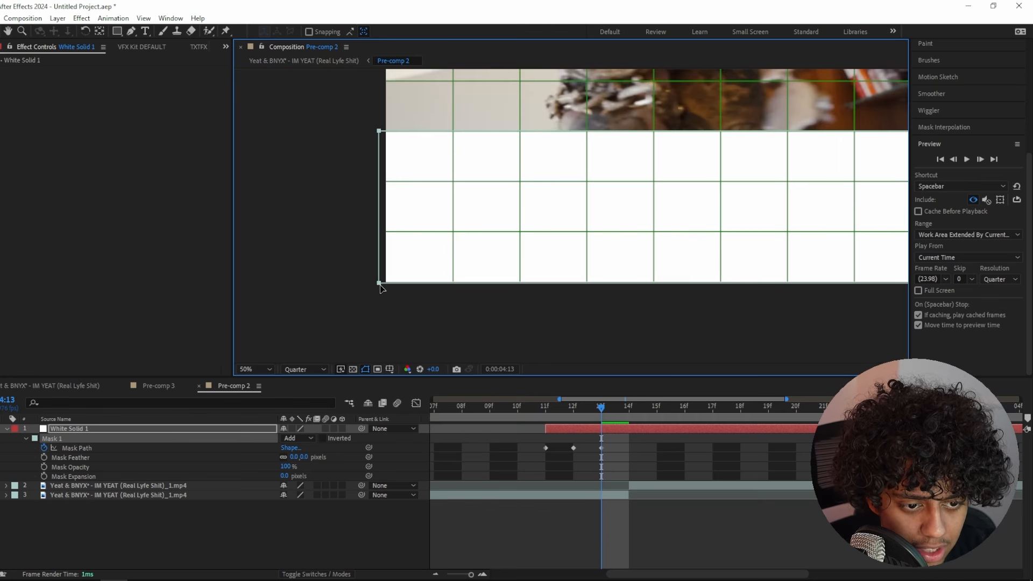
left_click_drag(663, 292, 453, 288)
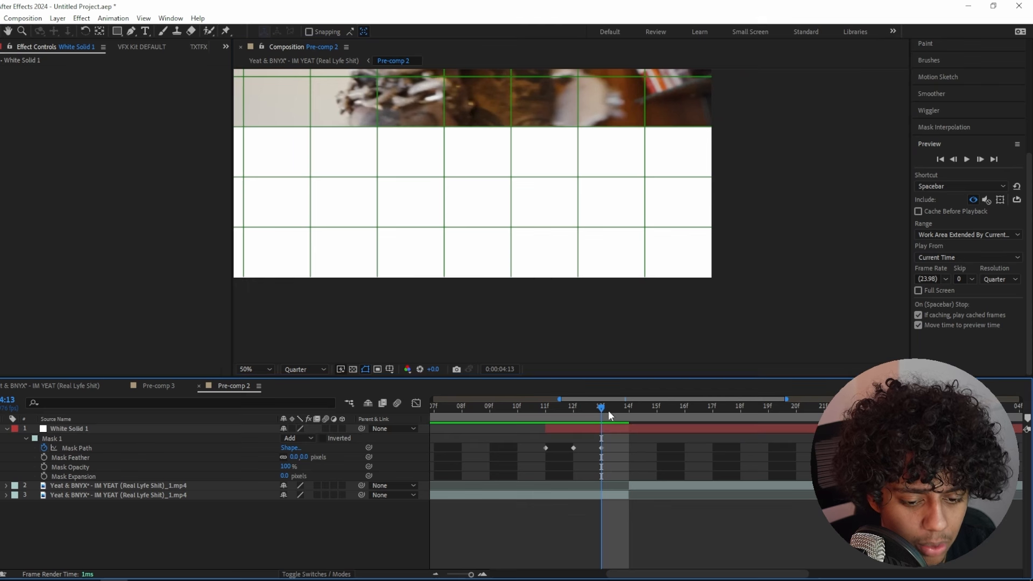
key("Page_Down")
left_click_drag(558, 329, 610, 334)
left_click(573, 447)
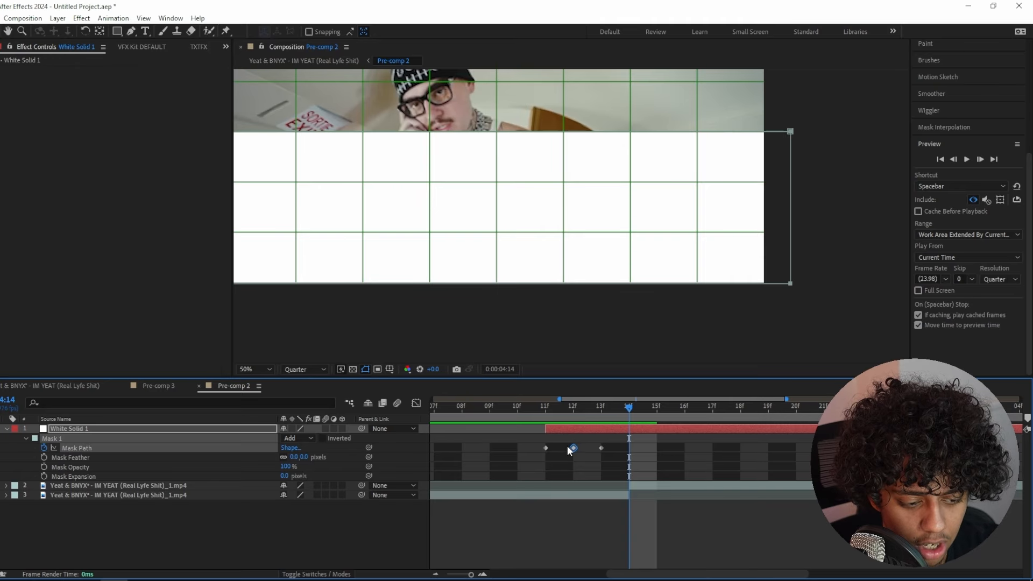
scroll(592, 178, "up", 2)
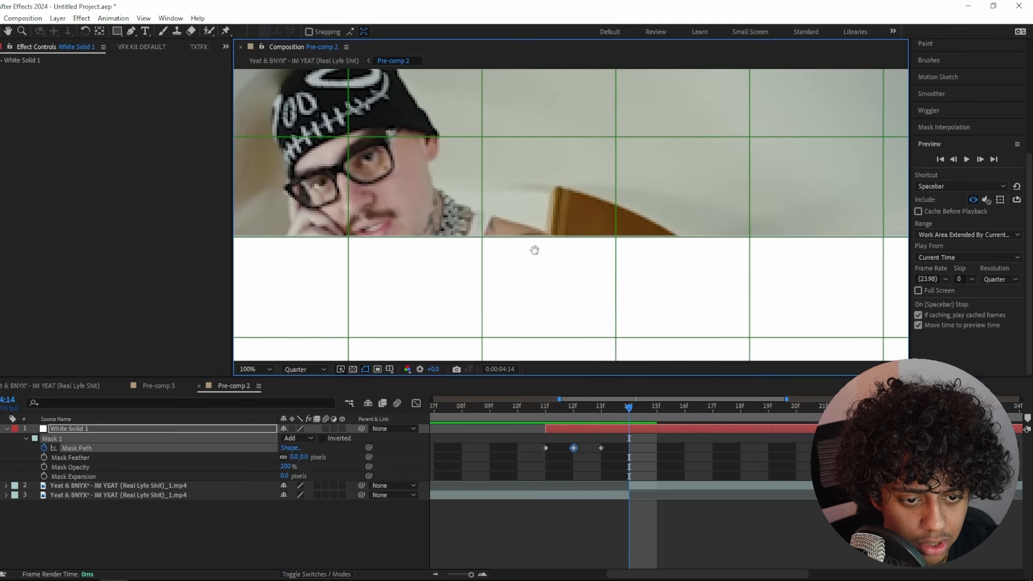
key("ctrl+v")
scroll(573, 237, "down", 2)
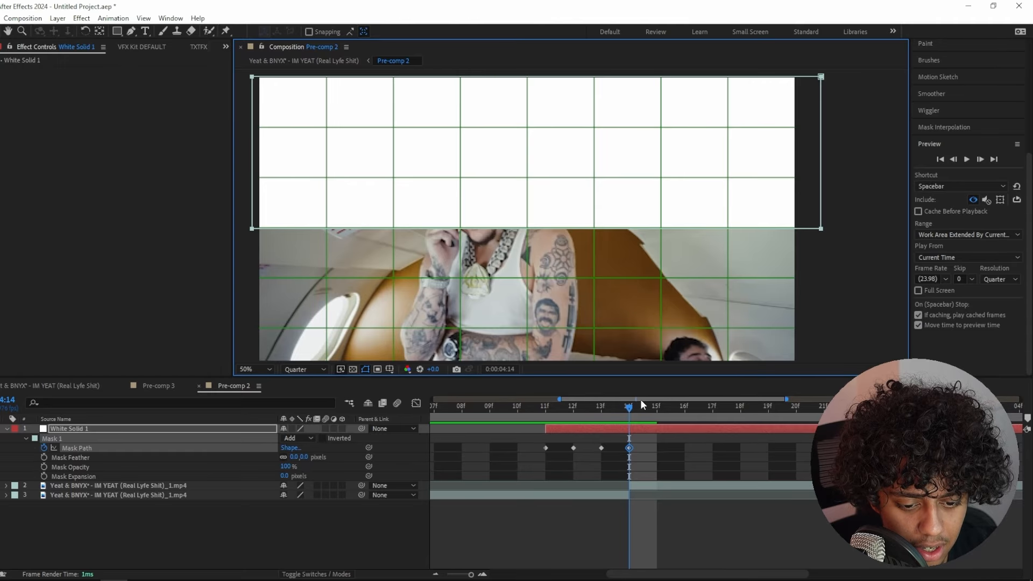
Step: Continue the alternating mask with copied Mask Path keyframes: lower half at 0:00:04:15, upper half at 0:00:04:16, lower half at 0:00:04:17
left_click_drag(640, 399, 651, 417)
key("ctrl+v")
left_click(680, 412)
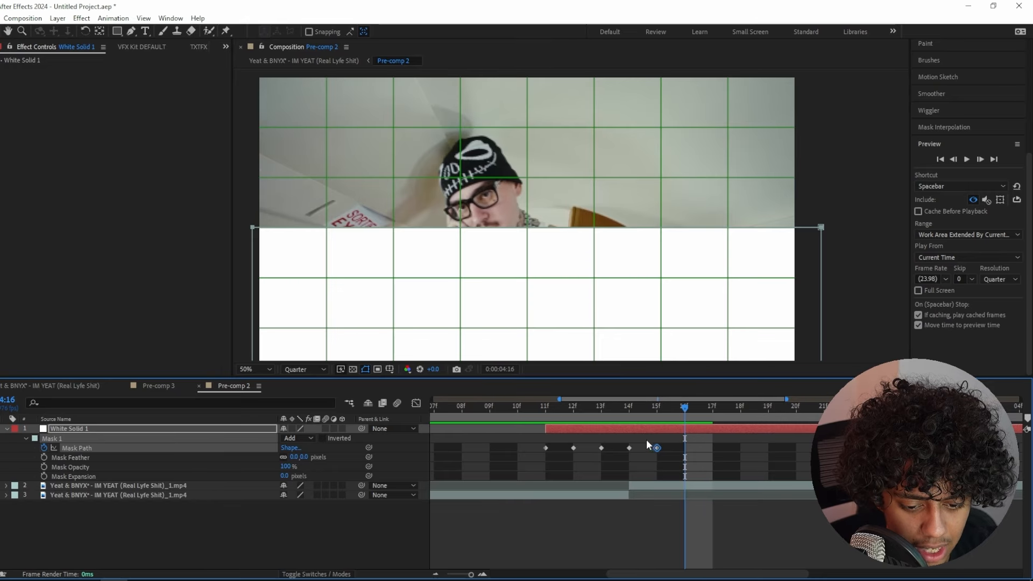
key("ctrl+v")
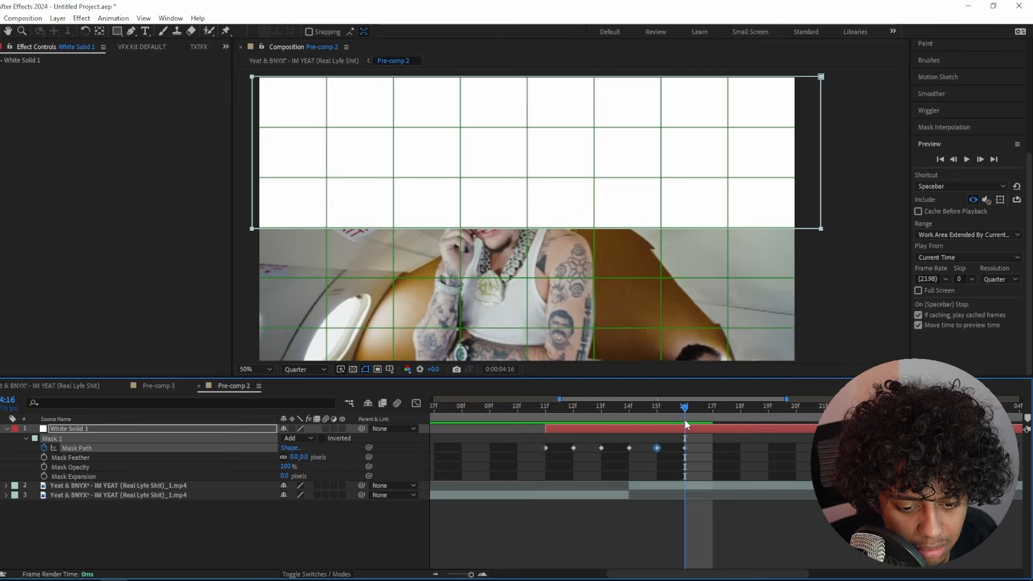
left_click(703, 412)
key("ctrl+v")
Step: Copy the off-frame Mask Path keyframe from 0:00:04:11 to 0:00:04:18 to end the flash
left_click(573, 447)
key("ctrl+c")
left_click(734, 408)
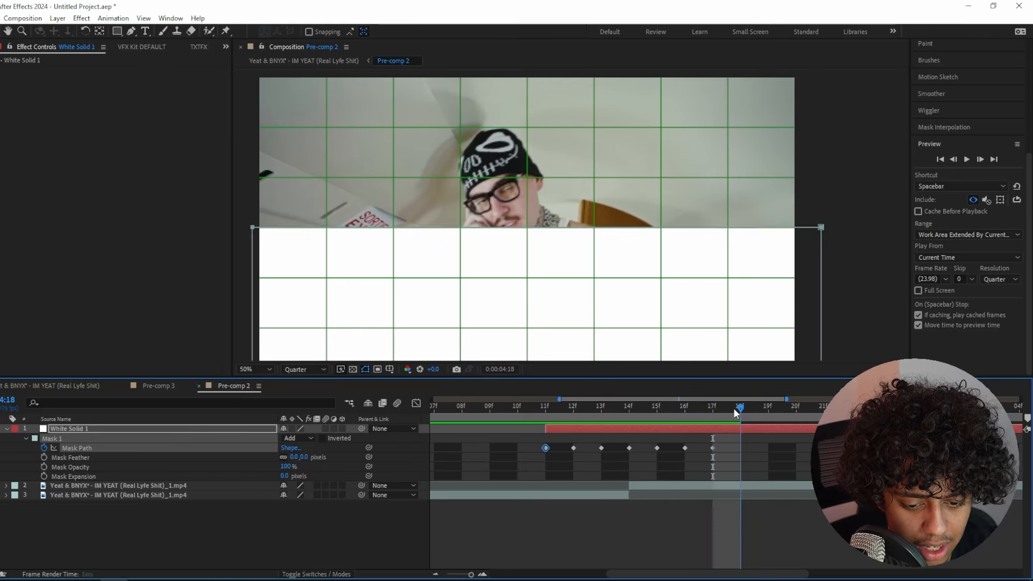
key("ctrl+v")
Step: Preview the flash transition at full resolution with the grid hidden and the composition fitted to the view
key("space")
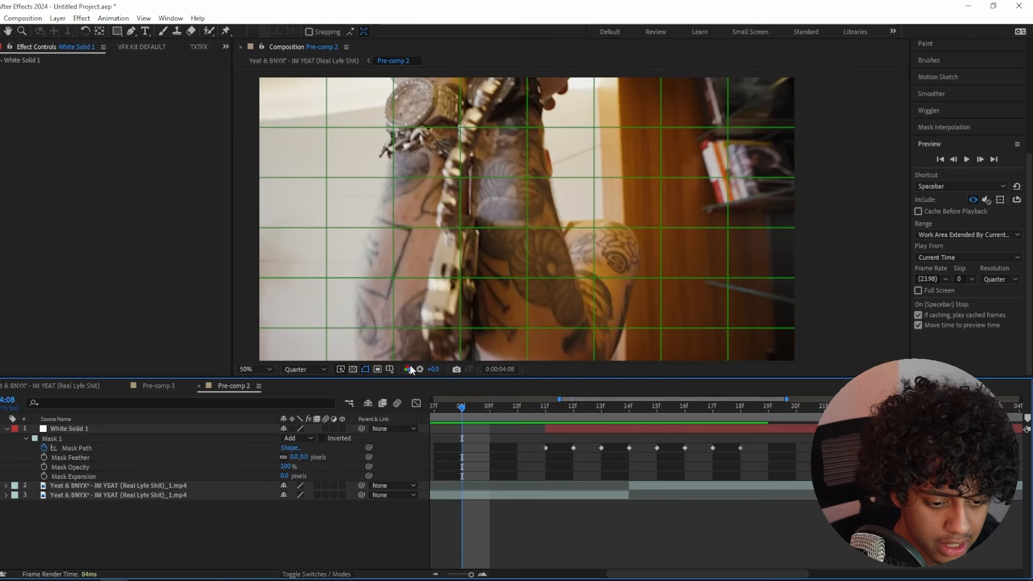
left_click(375, 369)
left_click(404, 394)
left_click(490, 407)
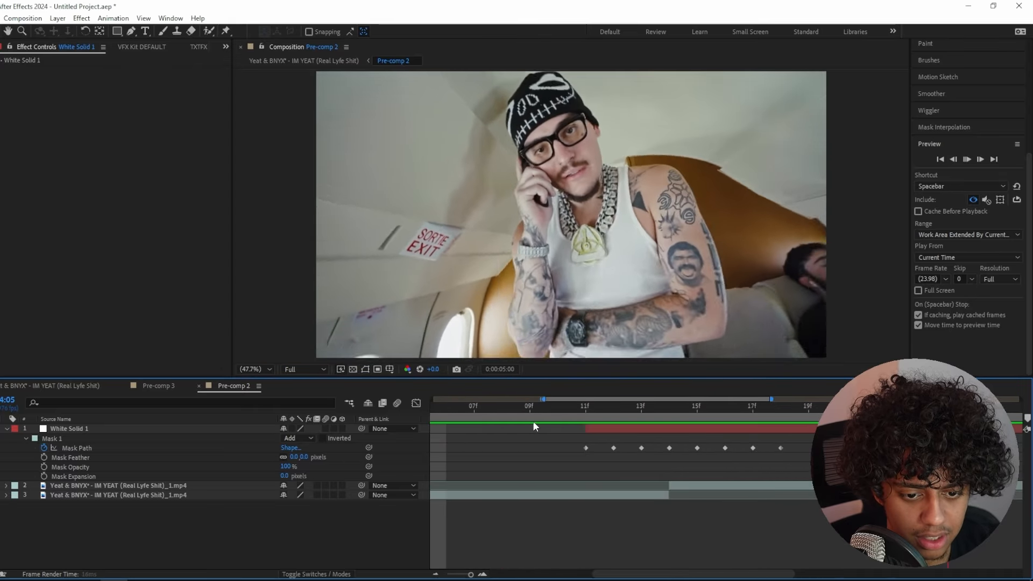
key("space")
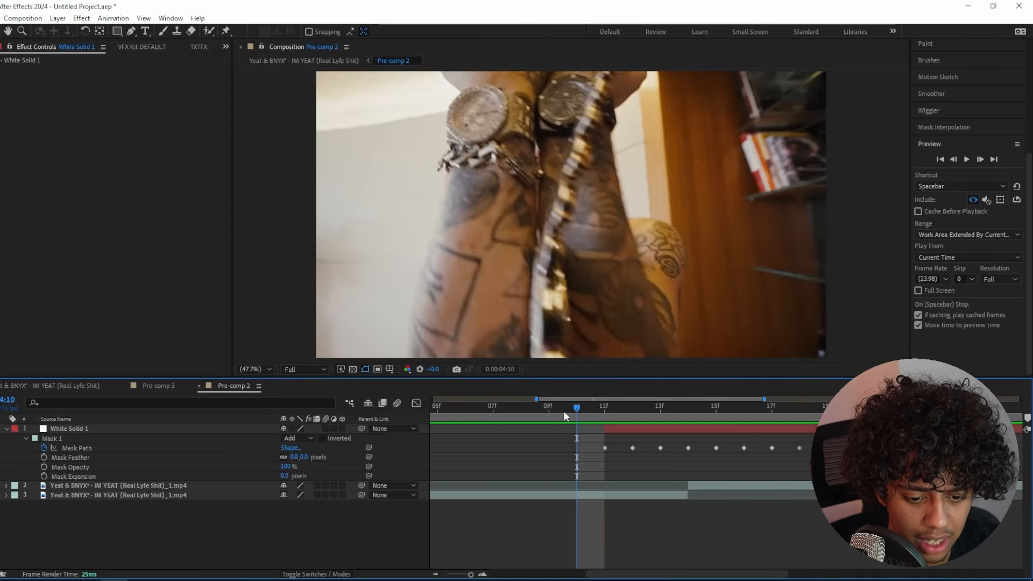
left_click_drag(579, 411, 676, 402)
Step: Show the Proportional Grid and align the mask's lower edge with its horizontal center line at 0:00:04:14
left_click(390, 369)
left_click(428, 392)
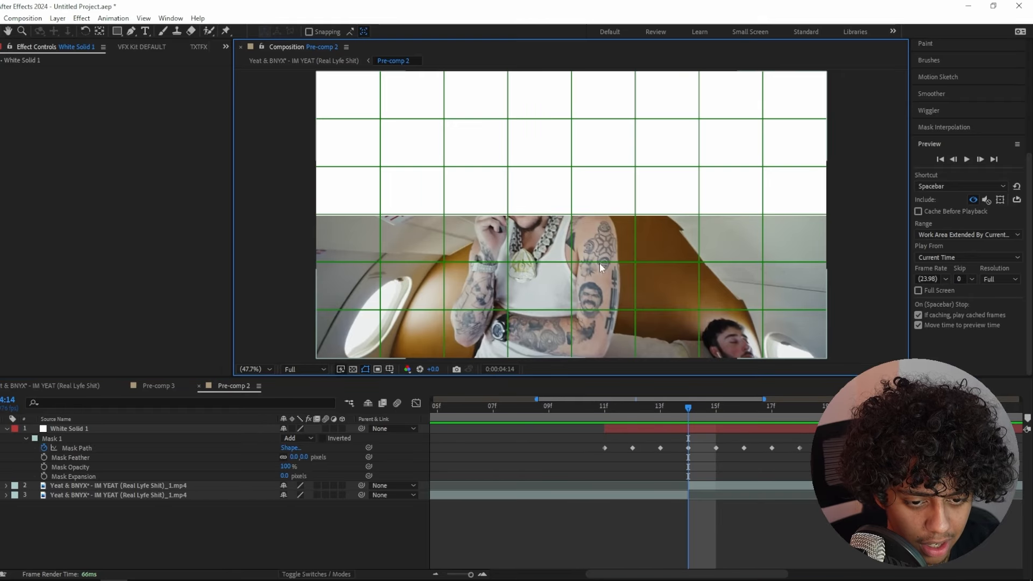
scroll(582, 215, "up", 1)
left_click(591, 208)
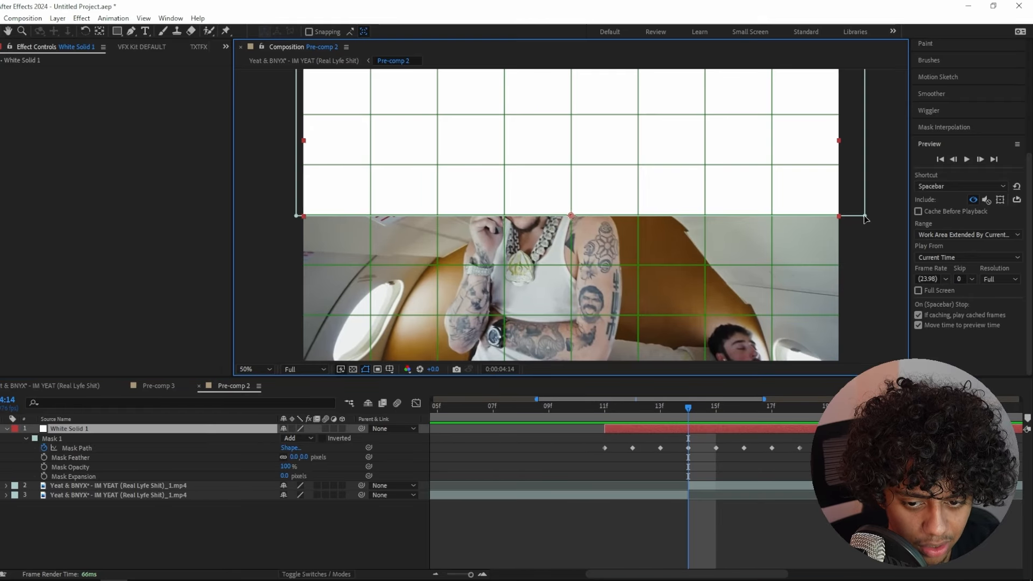
left_click(302, 221)
scroll(301, 218, "up", 4)
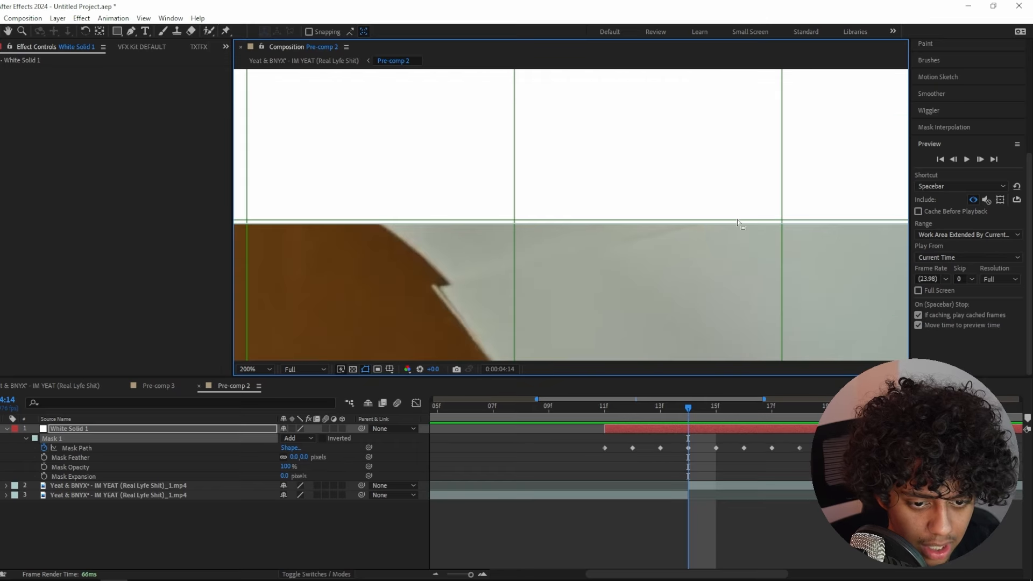
scroll(295, 226, "right", 5)
key("comma")
key("comma")
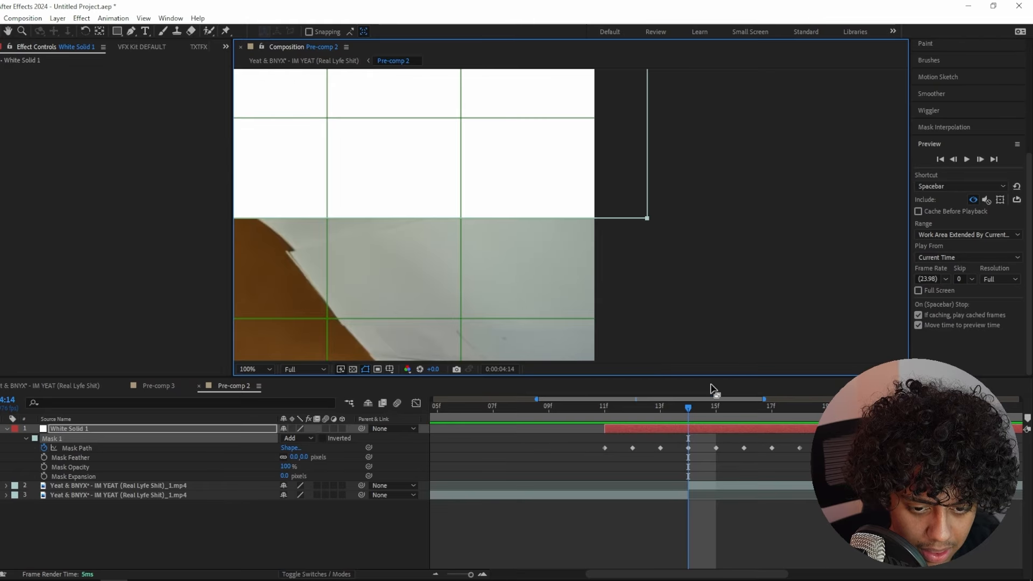
Step: Reapply the aligned Mask Path keyframes to the other flash frames, including 0:00:04:12 and 0:00:04:17
left_click(673, 408)
left_click_drag(487, 220, 867, 209)
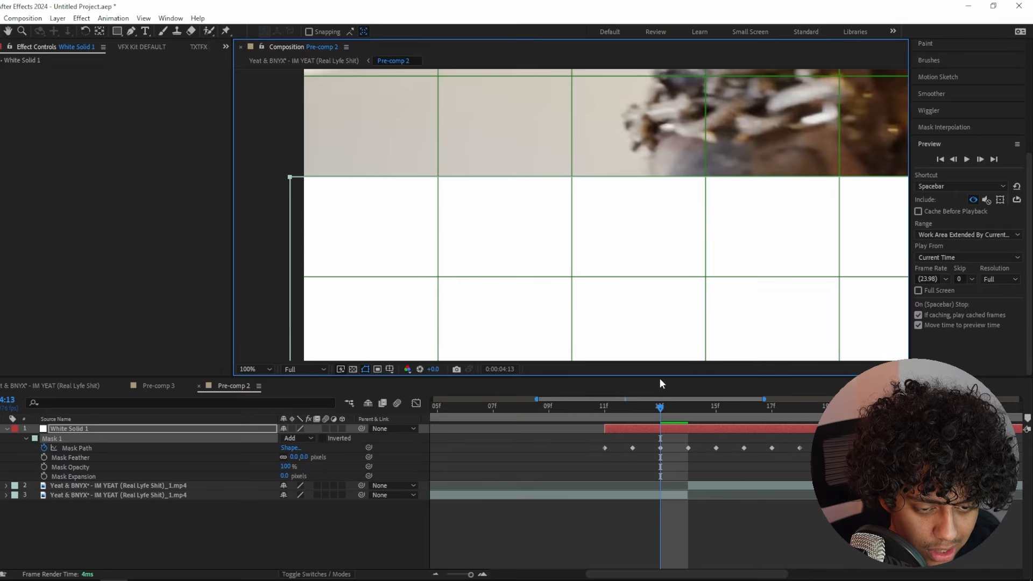
left_click(688, 447)
key("j")
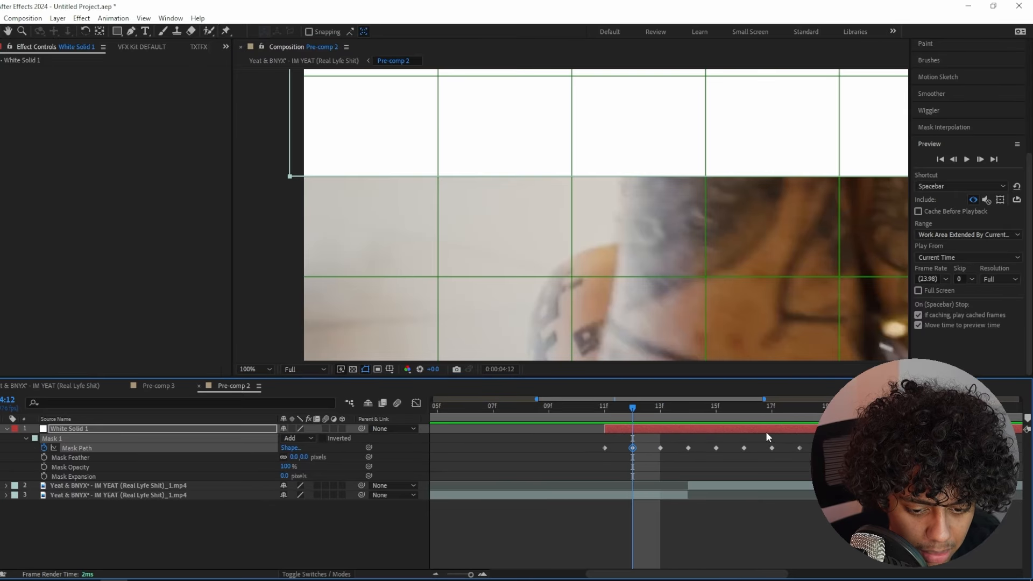
key("k")
left_click_drag(737, 413, 776, 409)
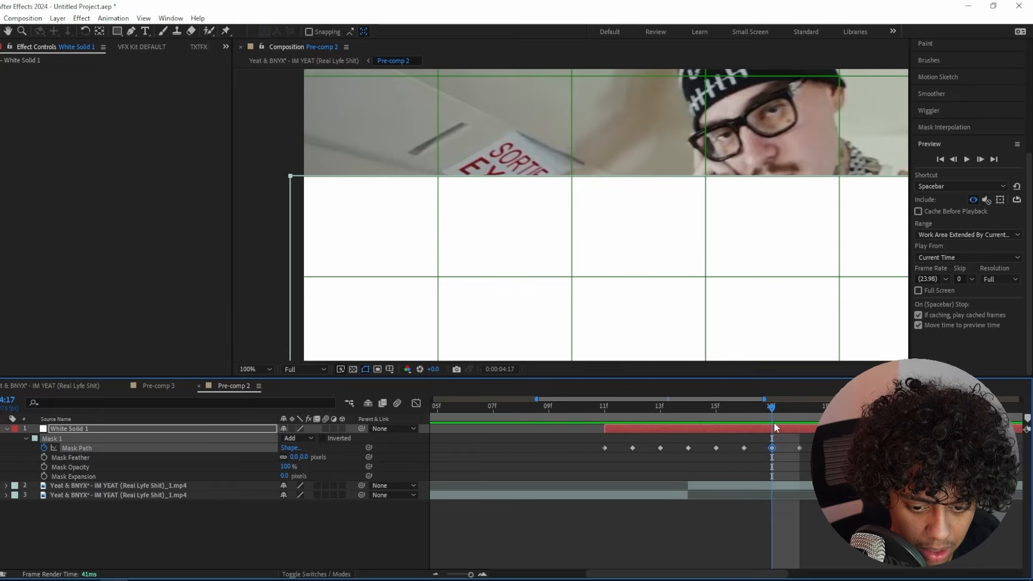
key("i")
Step: Fit the composition to the view and preview the white flash transition from 0:00:04:08
left_click(252, 368)
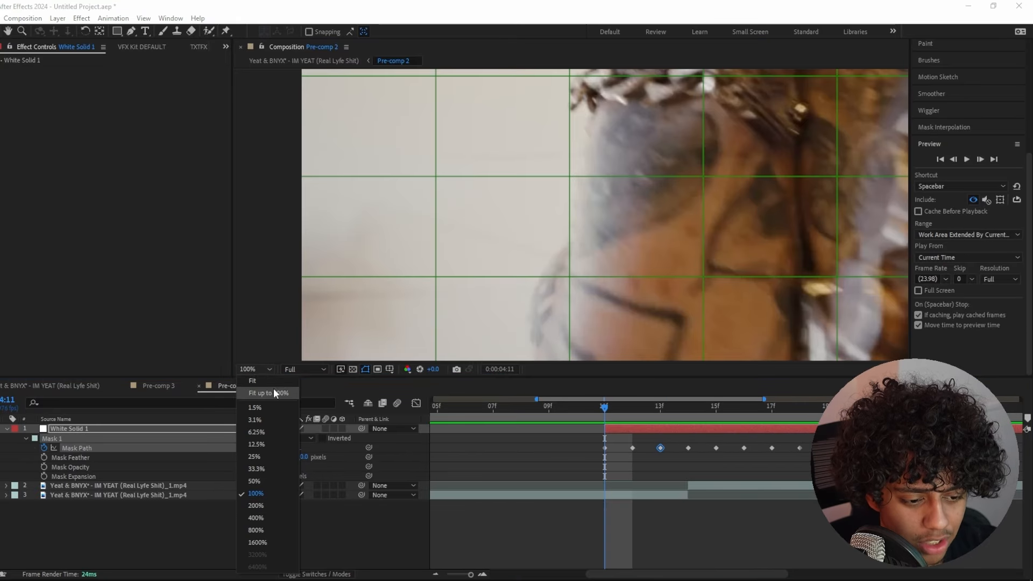
left_click(274, 388)
left_click(522, 413)
left_click(600, 485)
key("space")
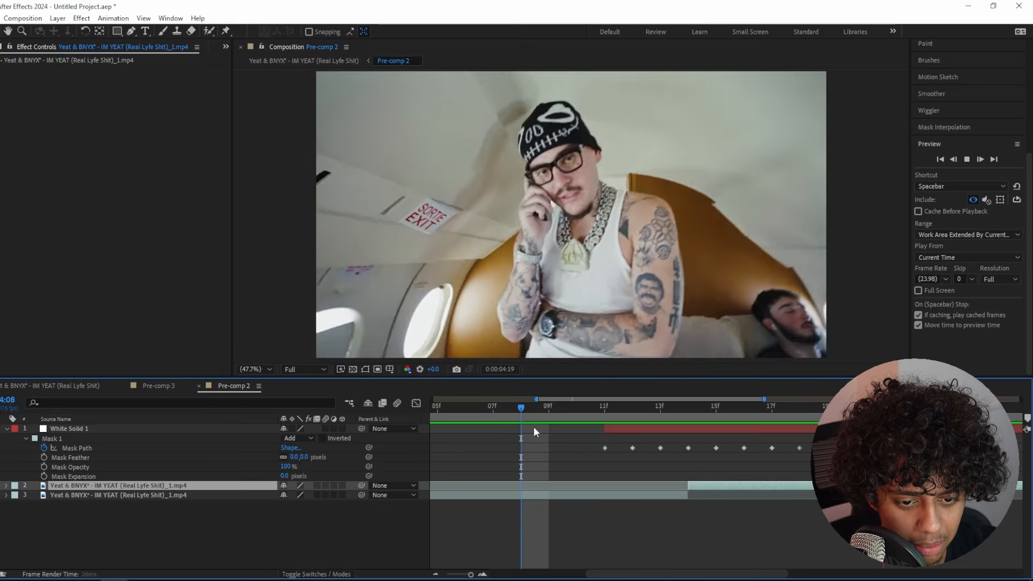
left_click(534, 427)
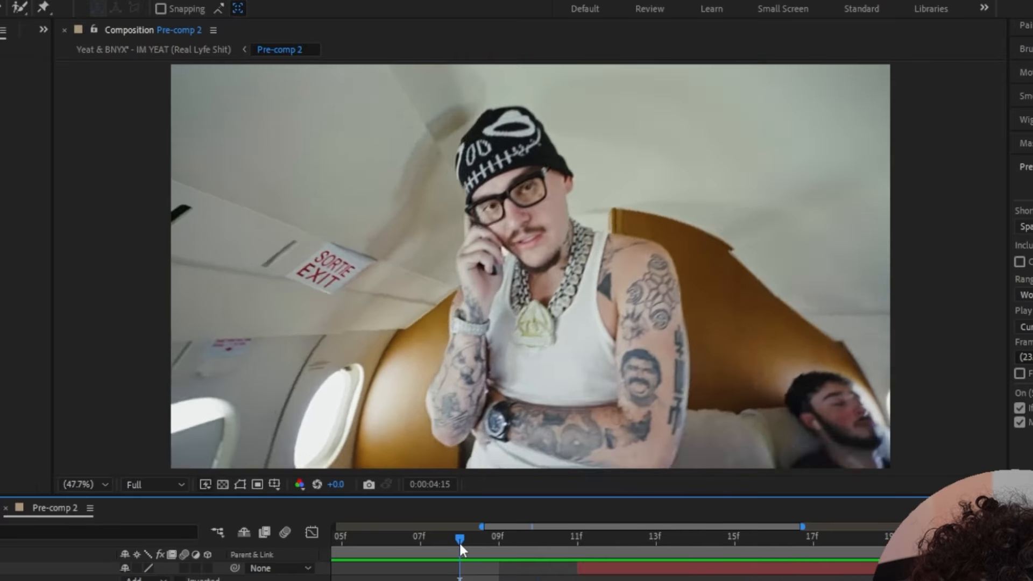
Step: Apply the Fill effect to the white solid and keyframe its color as black at 0:00:04:13
left_click_drag(516, 419, 638, 423)
left_click_drag(627, 548, 636, 546)
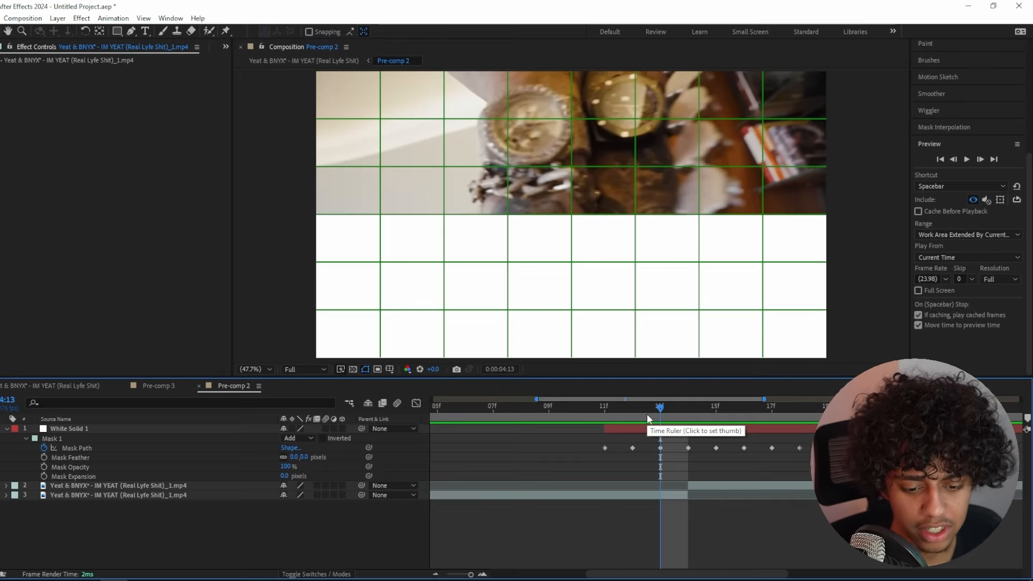
left_click(632, 431)
key("ctrl+space")
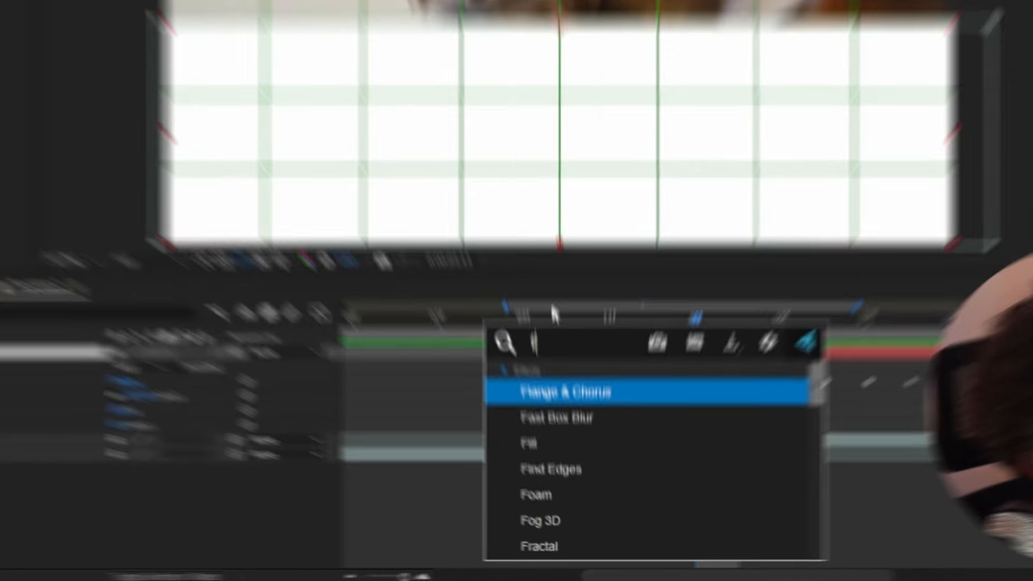
type("fil")
double_click(547, 361)
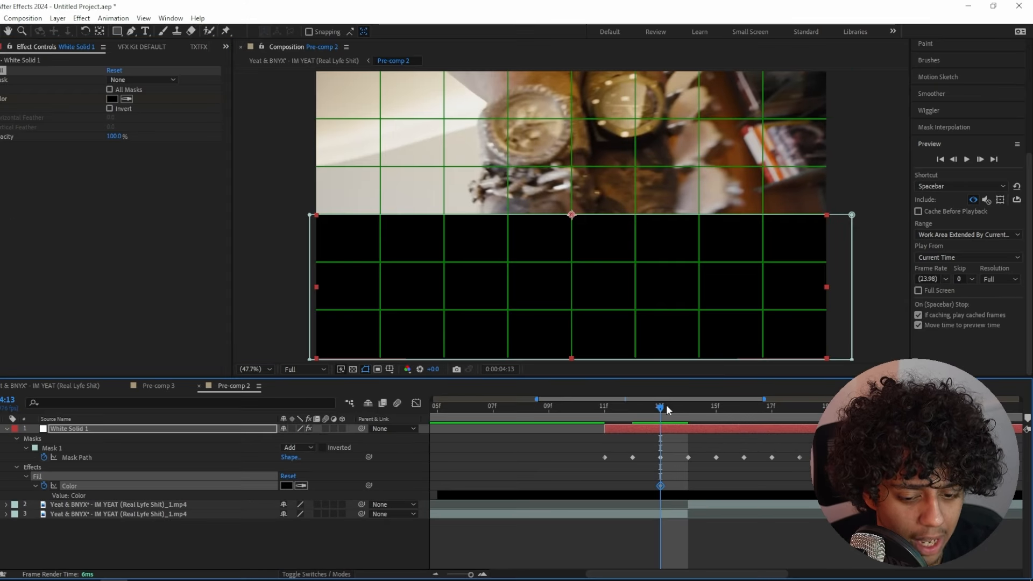
Step: Open the white solid's Fill color for editing at 0:00:04:12
key("Page_Up")
left_click(111, 98)
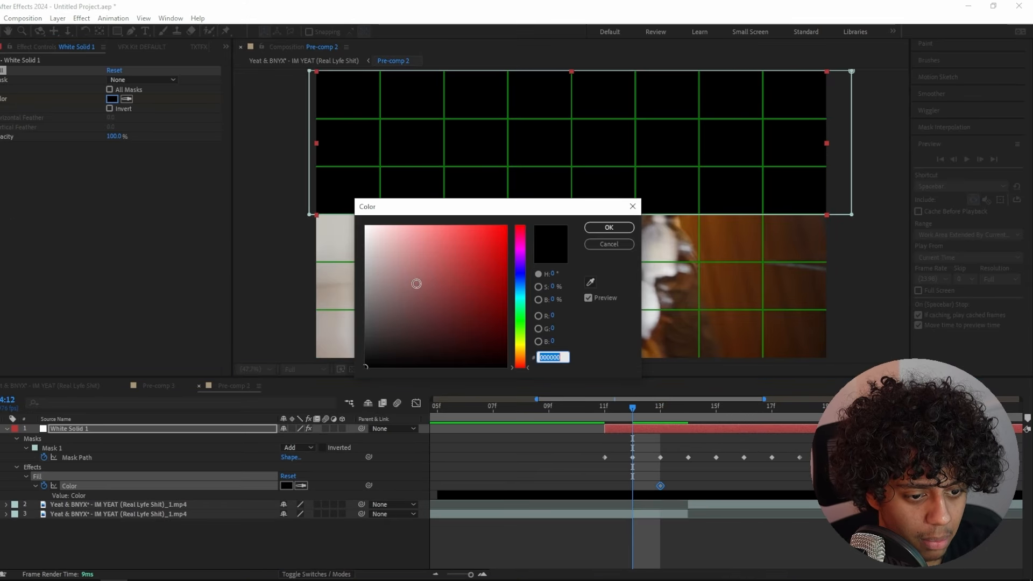
Step: Make the White Solid 1 Fill color keyframe at 0:00:04:12 white (ffffff) and add a matching white keyframe at 4:14
type("ffffff")
left_click(606, 233)
left_click_drag(638, 406, 521, 424)
key("ctrl+v")
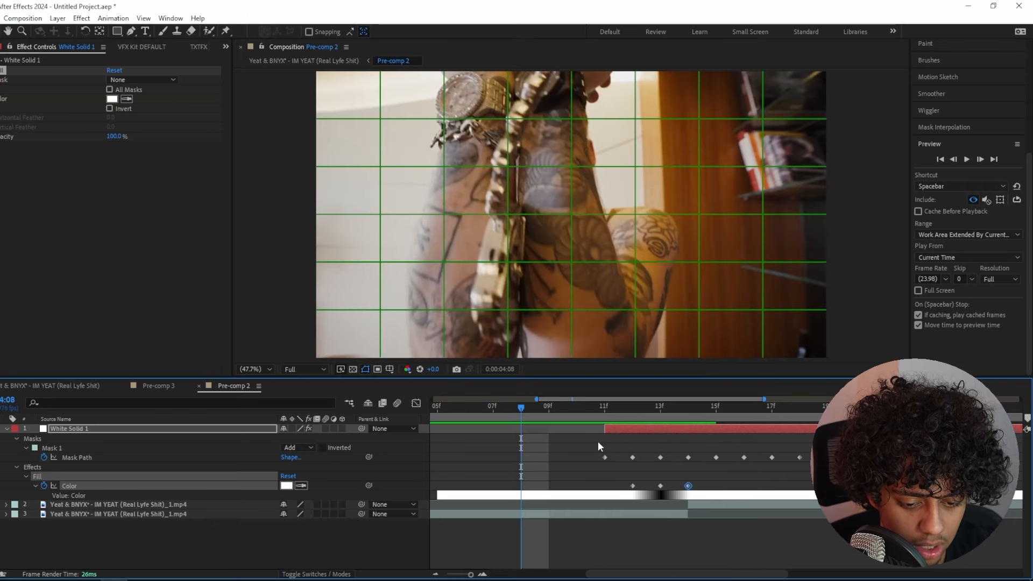
Step: Copy the Fill color keyframes so a second white, black, white sequence sits on frames 4:15, 4:16 and 4:17
left_click(558, 441)
left_click_drag(588, 414, 651, 407)
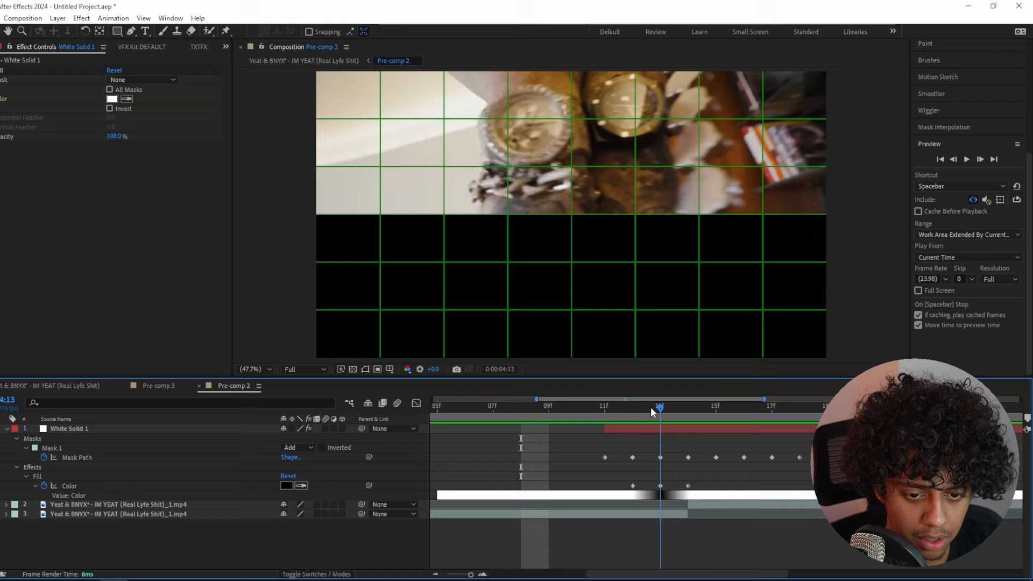
left_click(660, 486)
left_click(755, 411)
key("Page_Down")
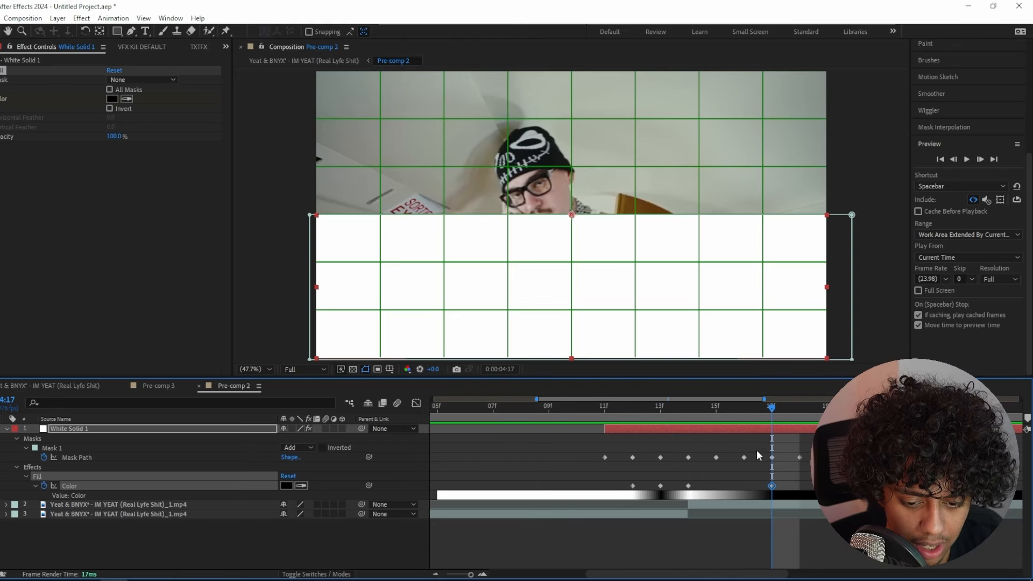
key("ctrl+v")
left_click(758, 410)
left_click(794, 407)
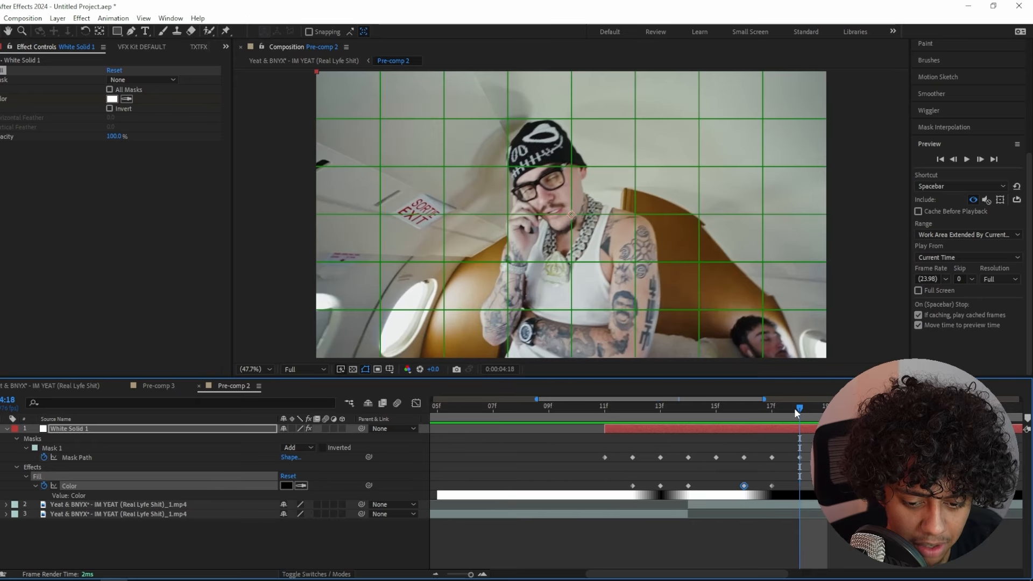
key("ctrl+v")
left_click_drag(794, 408, 740, 408)
left_click_drag(815, 474, 719, 492)
Step: Preview the alternating white and black flash around the cut and collapse the White Solid 1 properties
left_click_drag(746, 402, 511, 411)
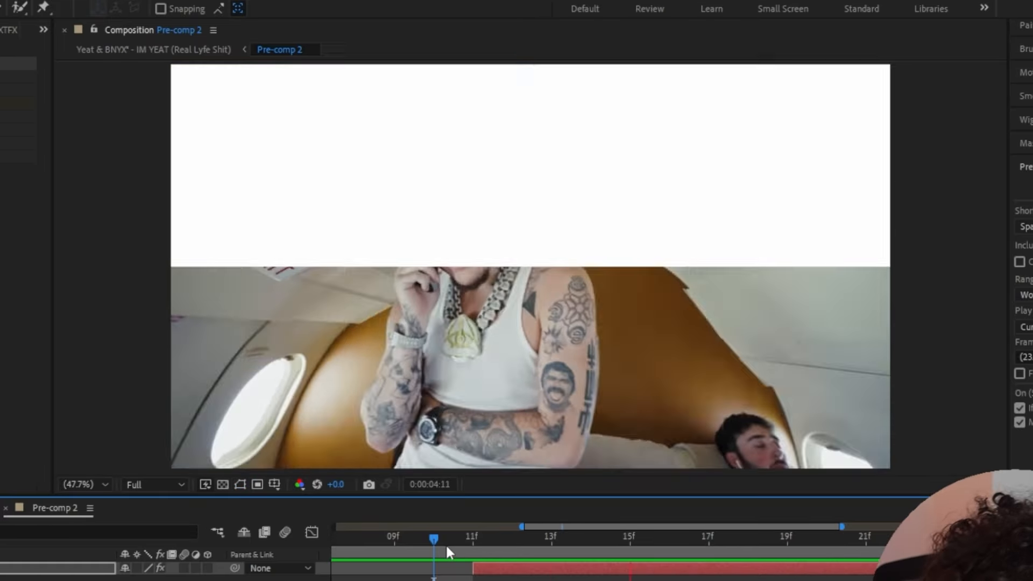
left_click_drag(445, 544, 422, 562)
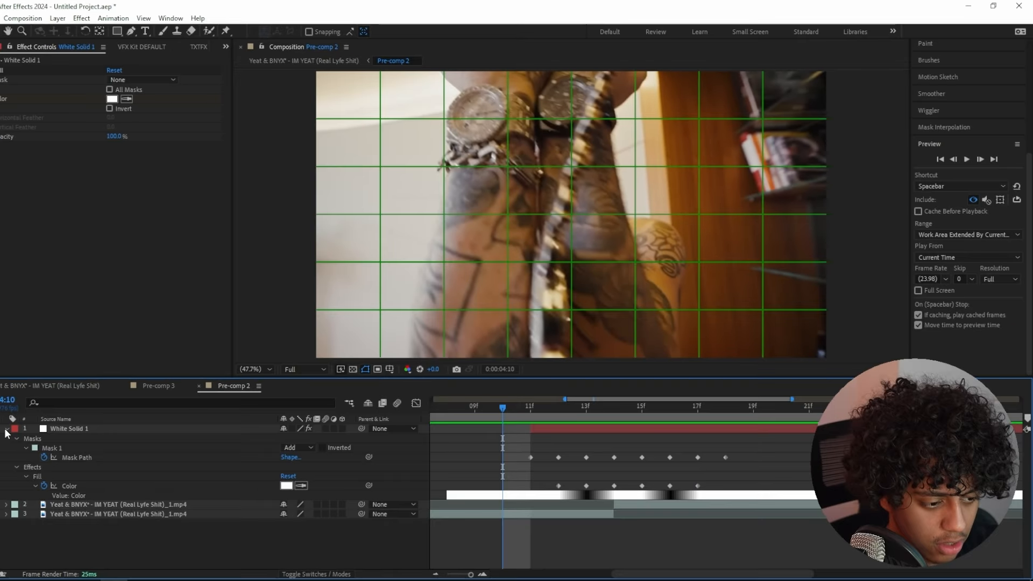
key("u")
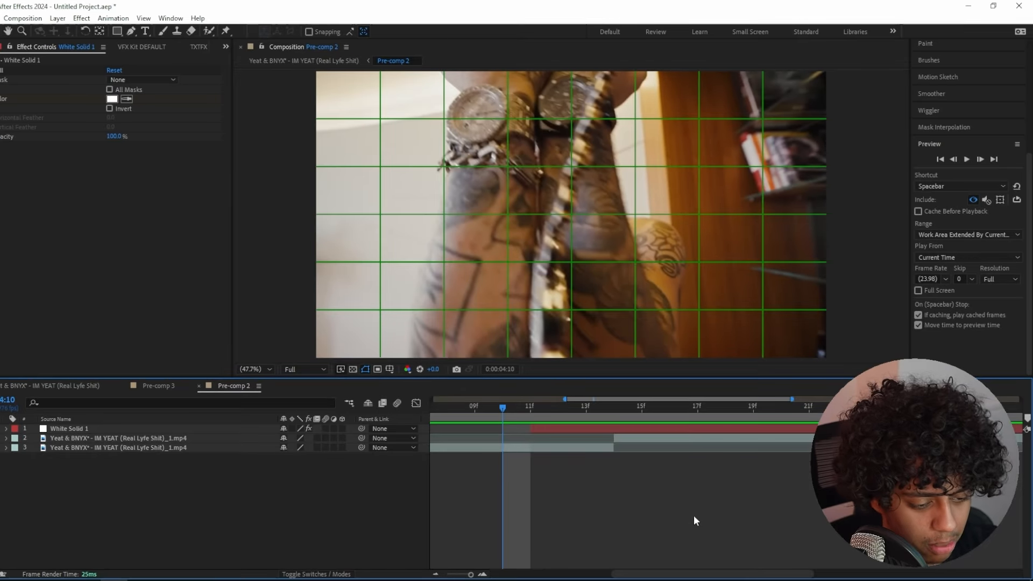
key("space")
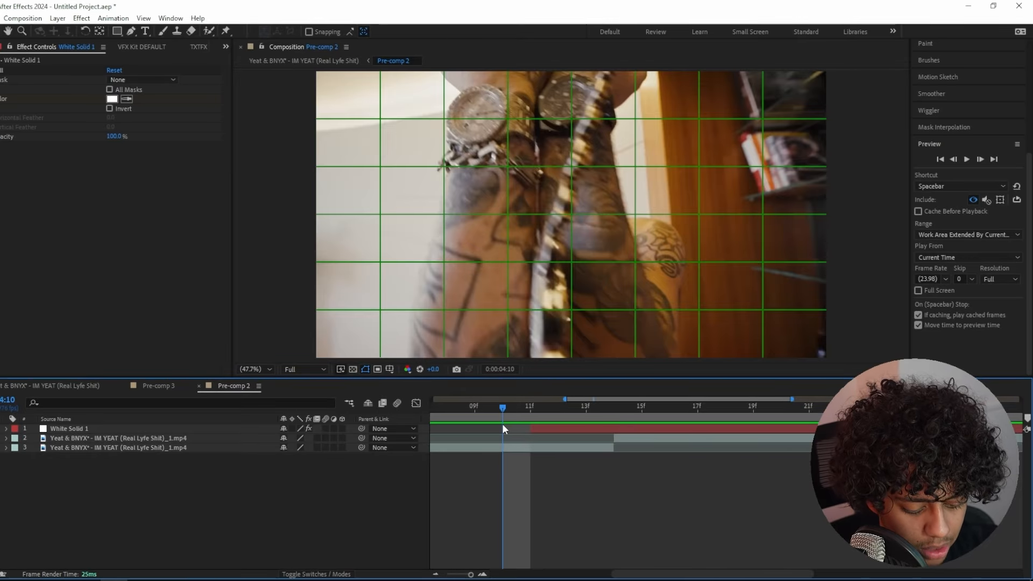
Step: Create an adjustment layer directly beneath White Solid 1 and trim it to run from 4:11 to 4:18
key("ctrl+alt+y")
left_click_drag(132, 433, 311, 441)
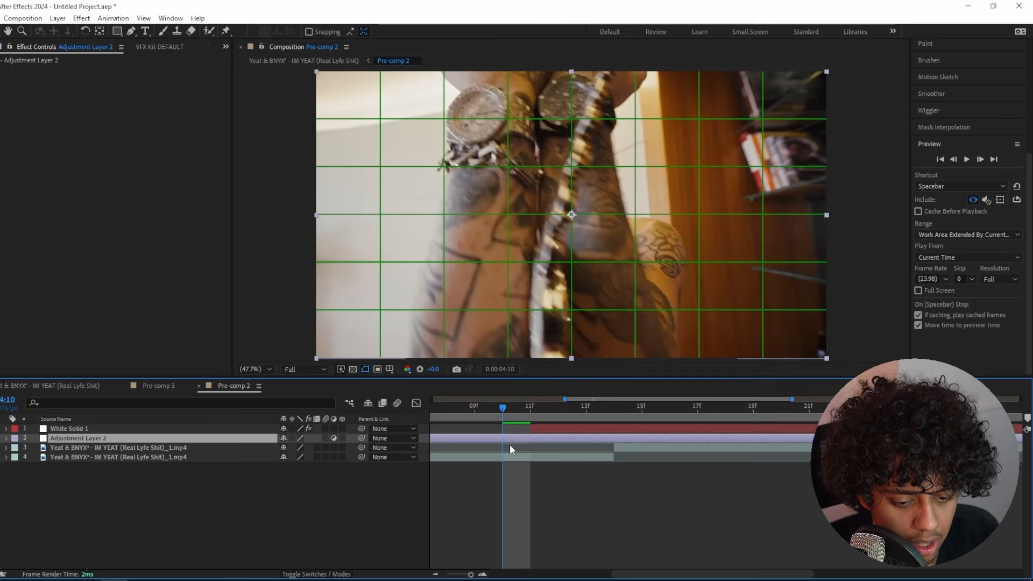
left_click_drag(527, 410, 524, 431)
left_click(689, 427)
key("u")
left_click(738, 486)
key("ctrl+shift+d")
key("Delete")
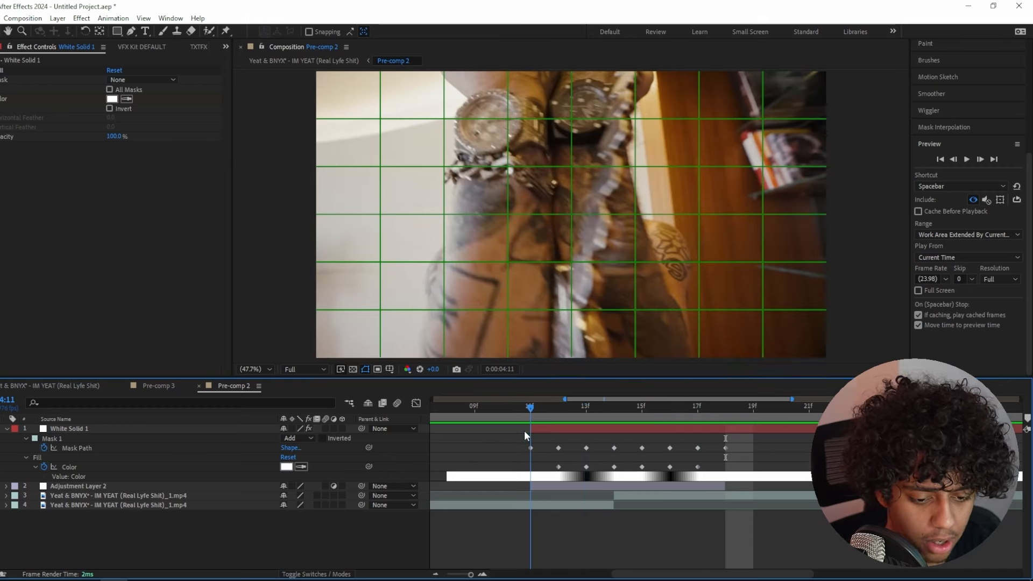
Step: Apply Warp to the adjustment layer, choose the FishEye style, and keyframe its Bend at 0 on frame 4:11
left_click(579, 486)
key("ctrl+space")
type("warp")
key("Return")
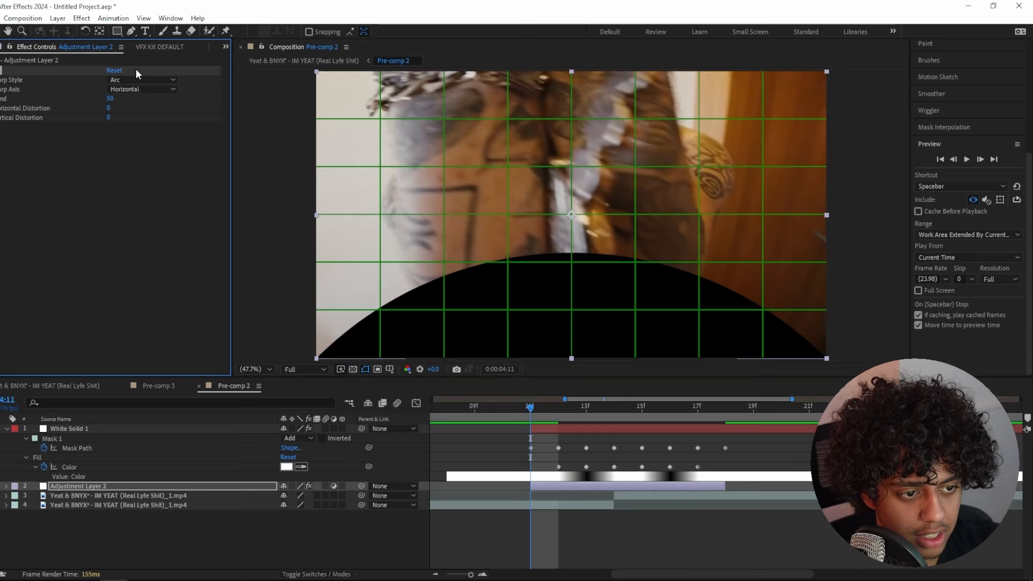
left_click(141, 76)
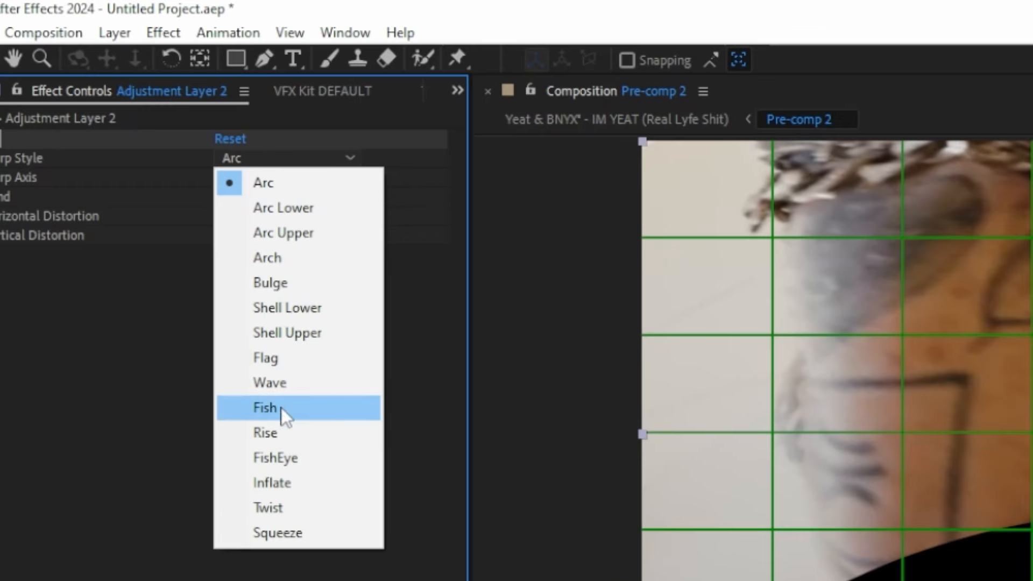
left_click(276, 458)
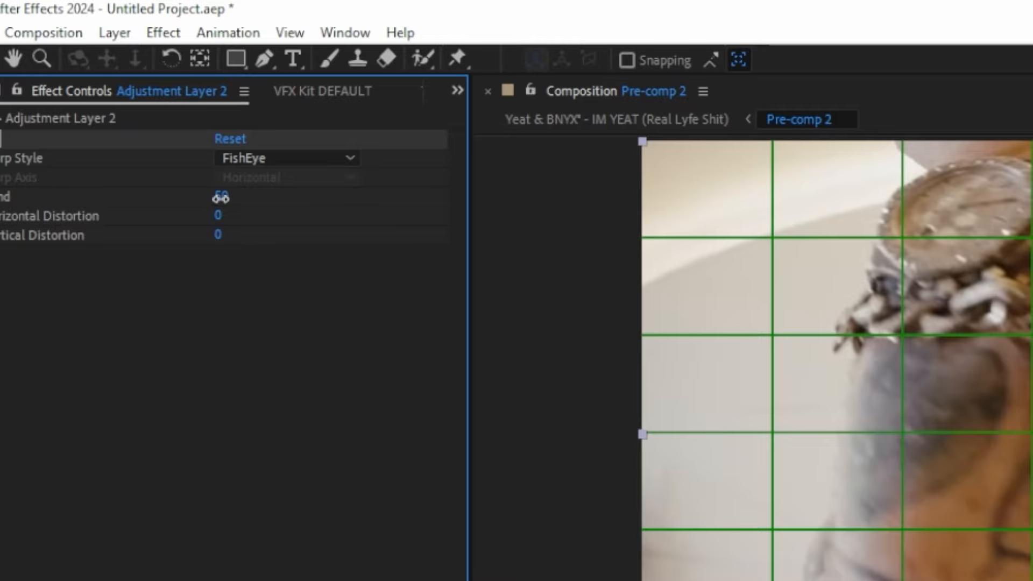
key("Return")
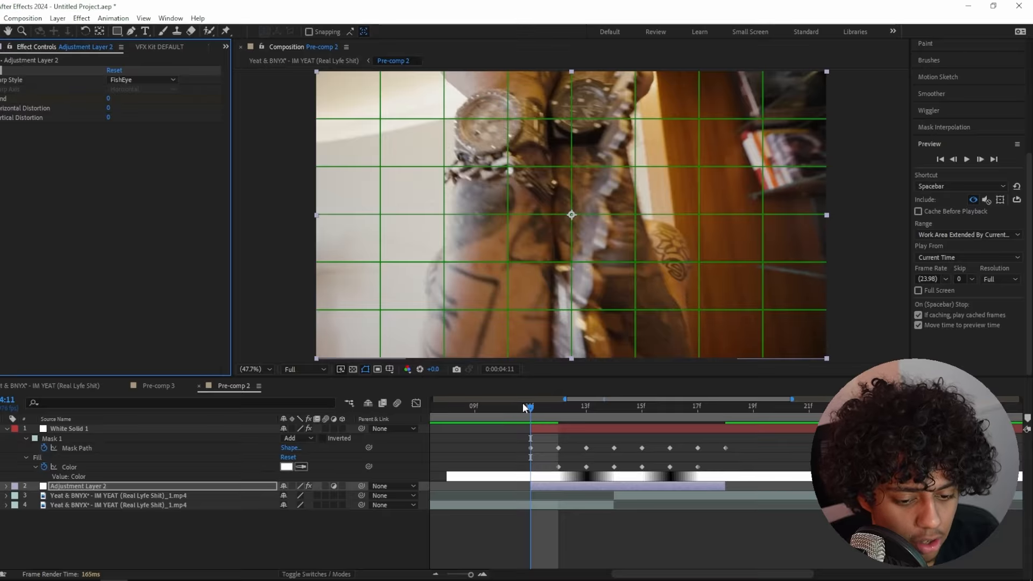
Step: Keyframe the Warp Bend at -32 on frame 4:12, -87 on 4:13 and 88 on 4:14
left_click(556, 412)
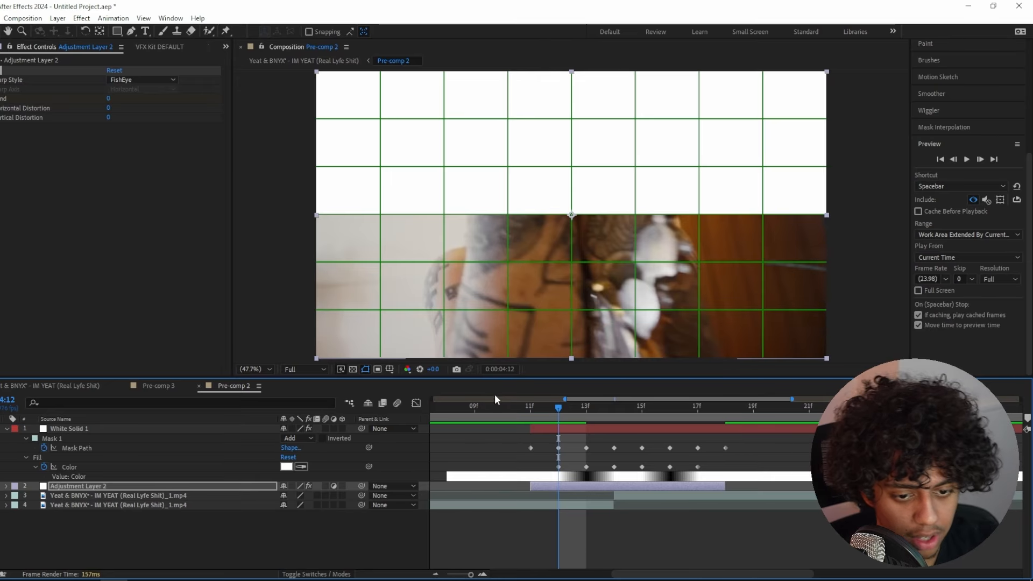
key("u")
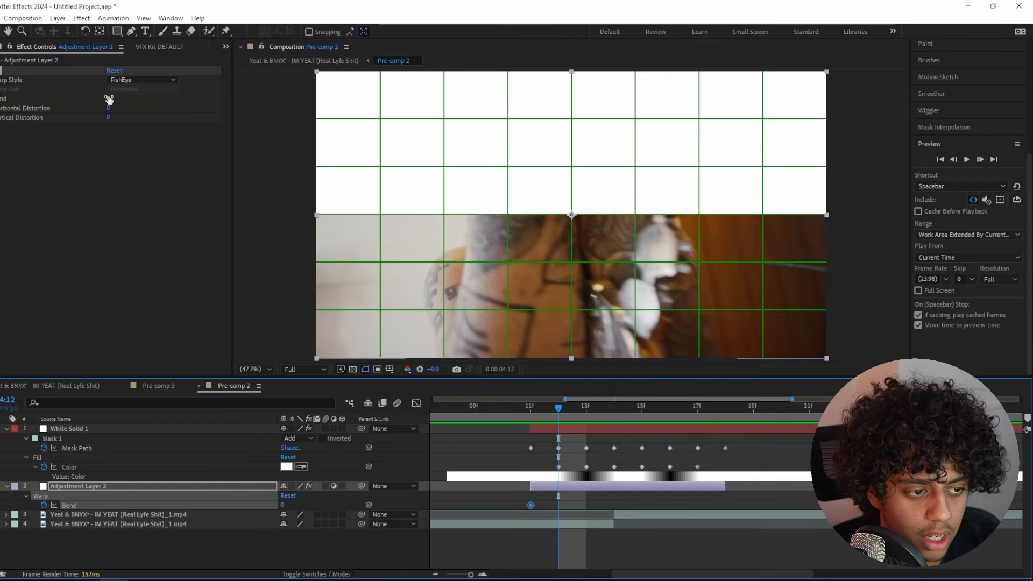
mouse_move(108, 99)
left_mouse_down()
mouse_move(65, 103)
mouse_move(127, 95)
left_mouse_up()
left_click(573, 419)
left_click(609, 413)
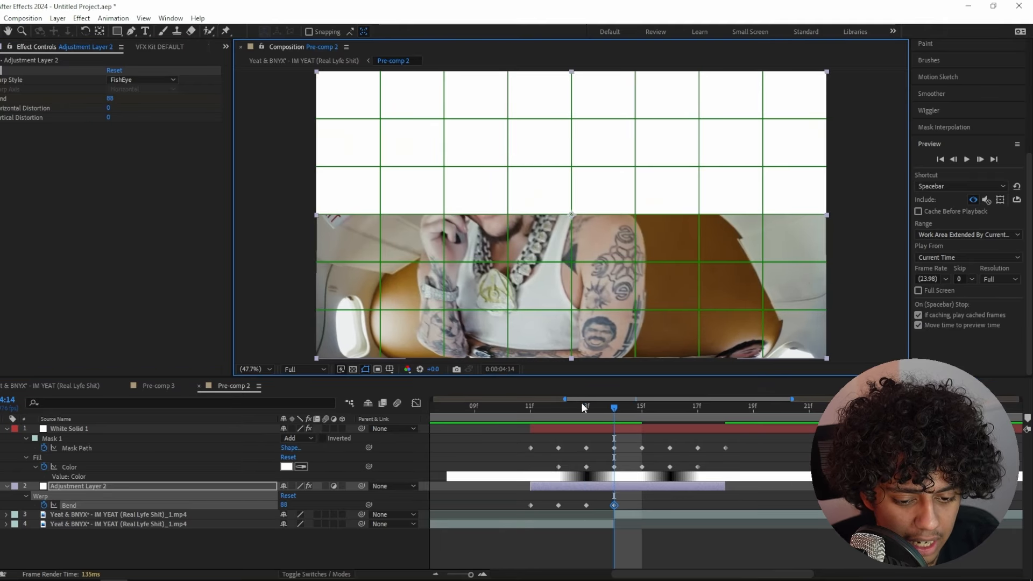
Step: Keyframe the Warp Bend at -90 on frame 4:15 and 0 on 4:18, and add another Bend keyframe on 4:16
key("Page_Down")
left_click_drag(110, 98, 37, 105)
mouse_move(111, 100)
left_mouse_down()
mouse_move(94, 101)
mouse_move(108, 99)
left_mouse_up()
left_click(723, 408)
left_click(709, 409)
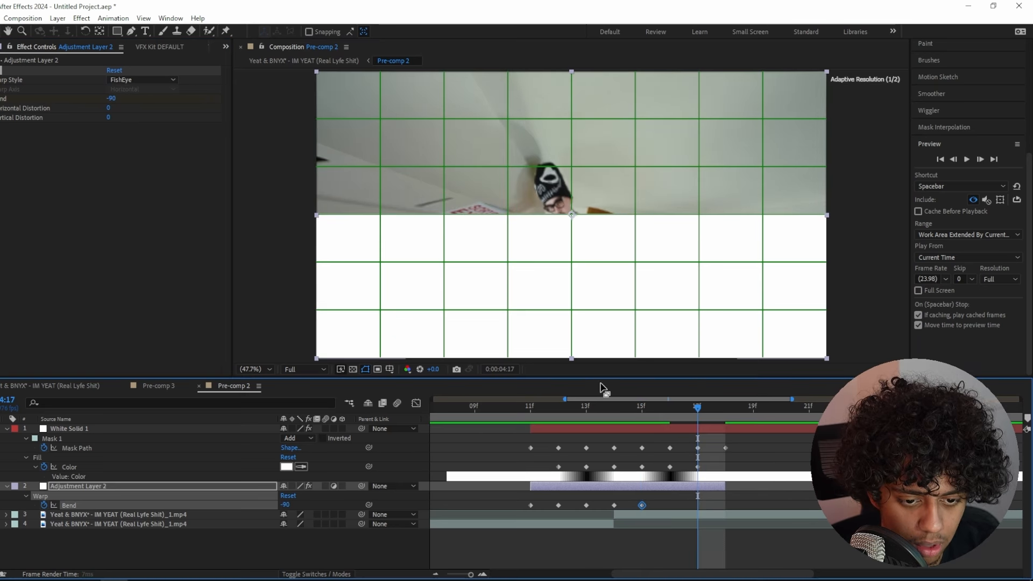
key("Page_Down")
left_click(106, 95)
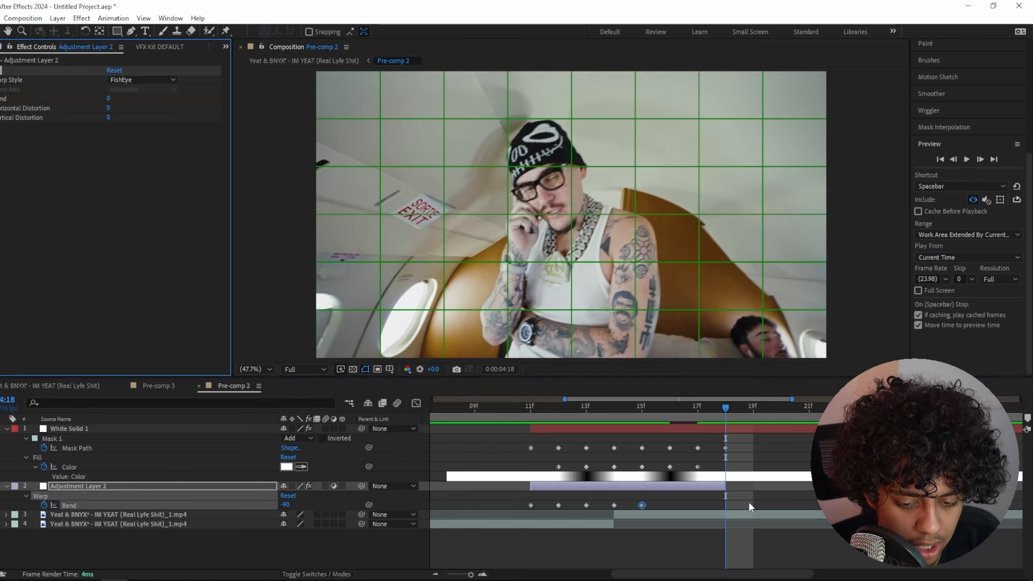
left_click(671, 414)
left_click_drag(108, 99, 185, 102)
Step: Play back the fisheye warp together with the flash across the cut between the two clips
key("space")
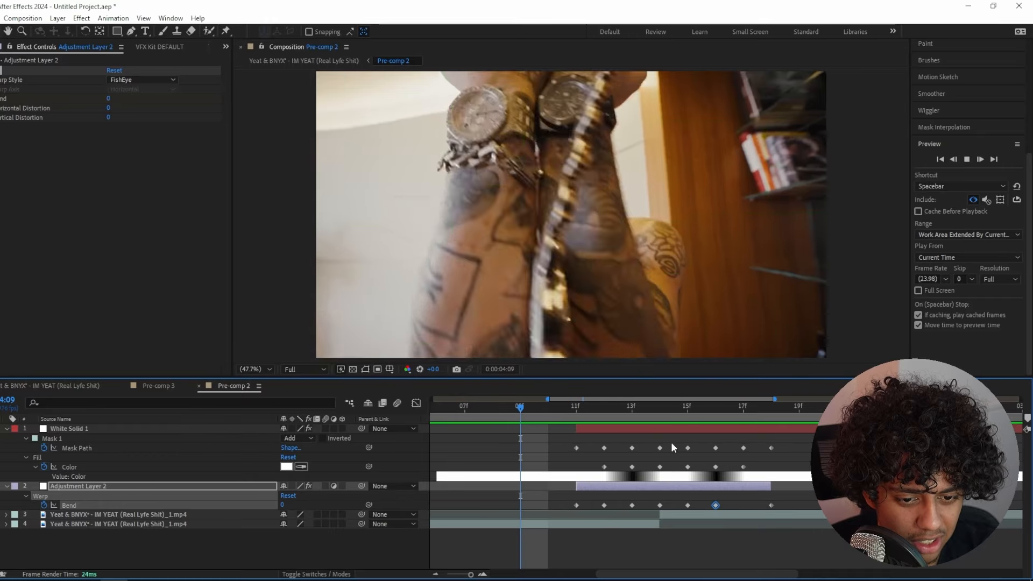
left_click_drag(577, 421, 640, 418)
key("space")
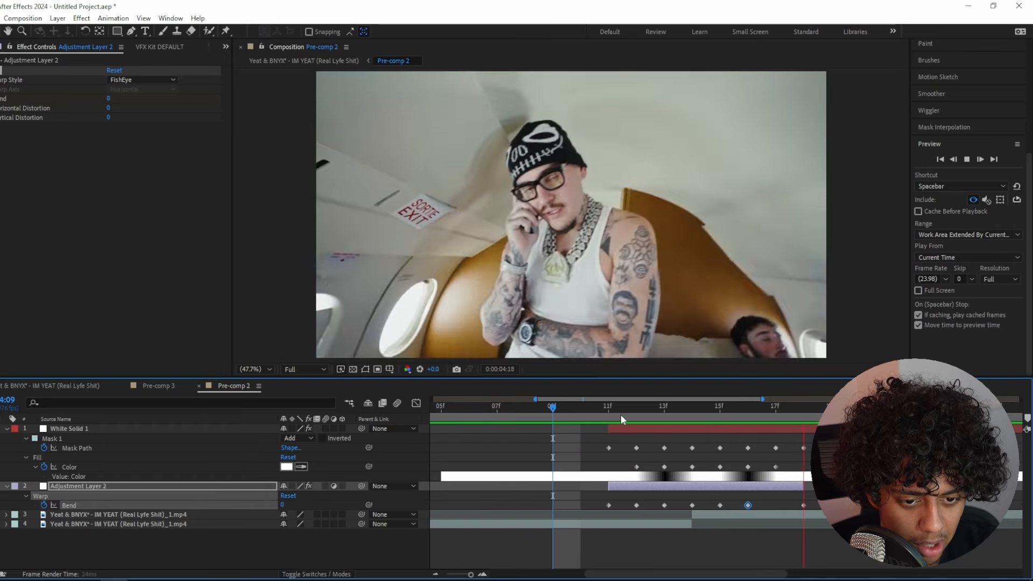
Step: Apply the Directional Blur effect to the adjustment layer
left_click(612, 415)
left_click(74, 483)
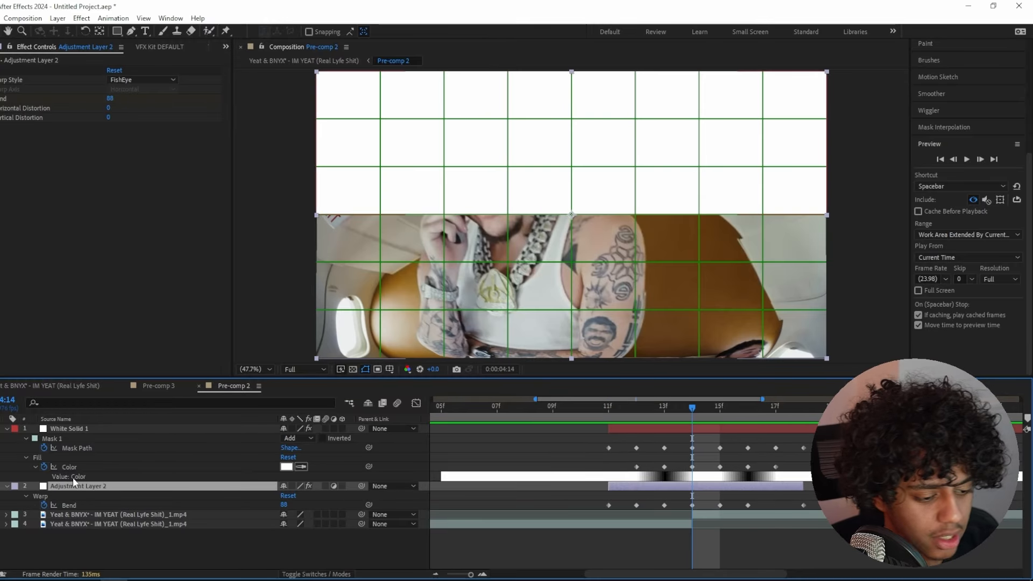
key("ctrl+space")
type("direct")
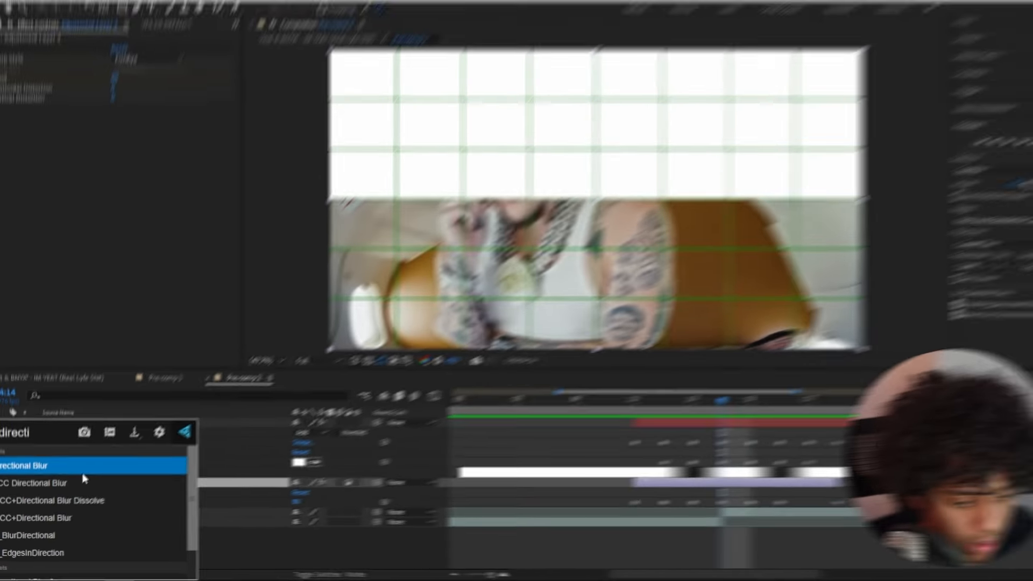
key("Return")
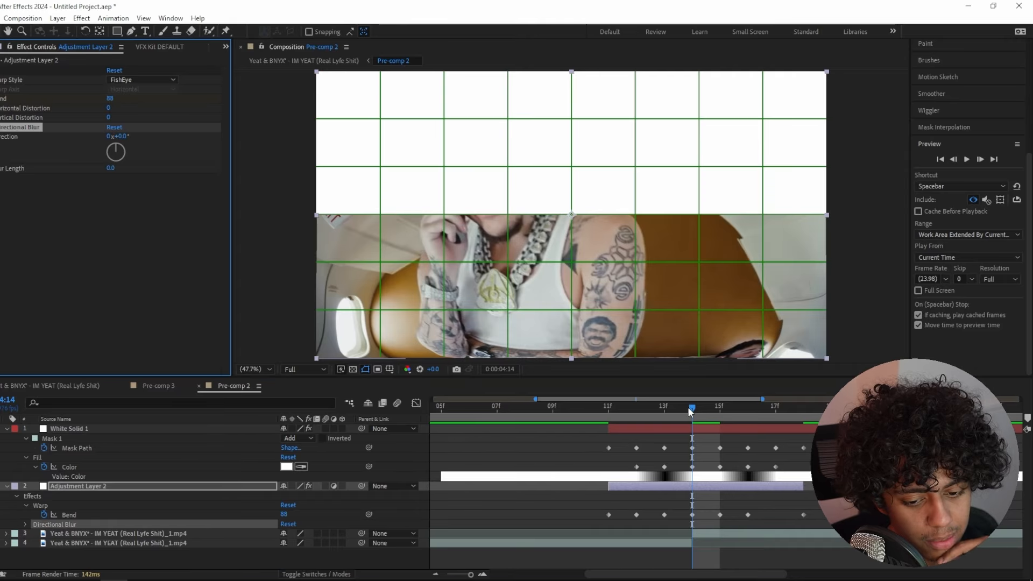
Step: At frame 4:12, set the Directional Blur's Blur Length to 65.6 and its Direction to 90°
left_click_drag(688, 407, 647, 412)
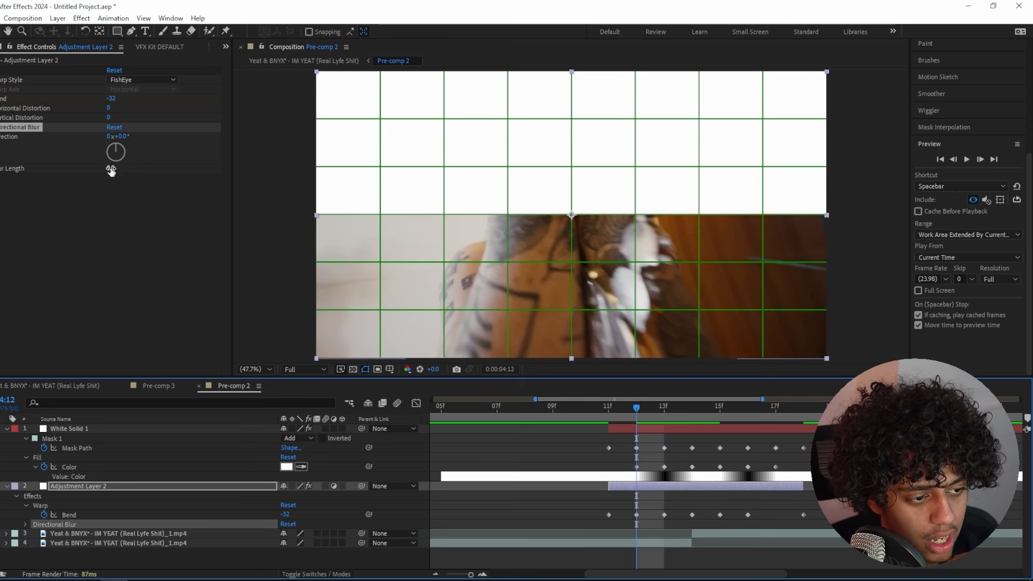
left_click_drag(111, 171, 140, 168)
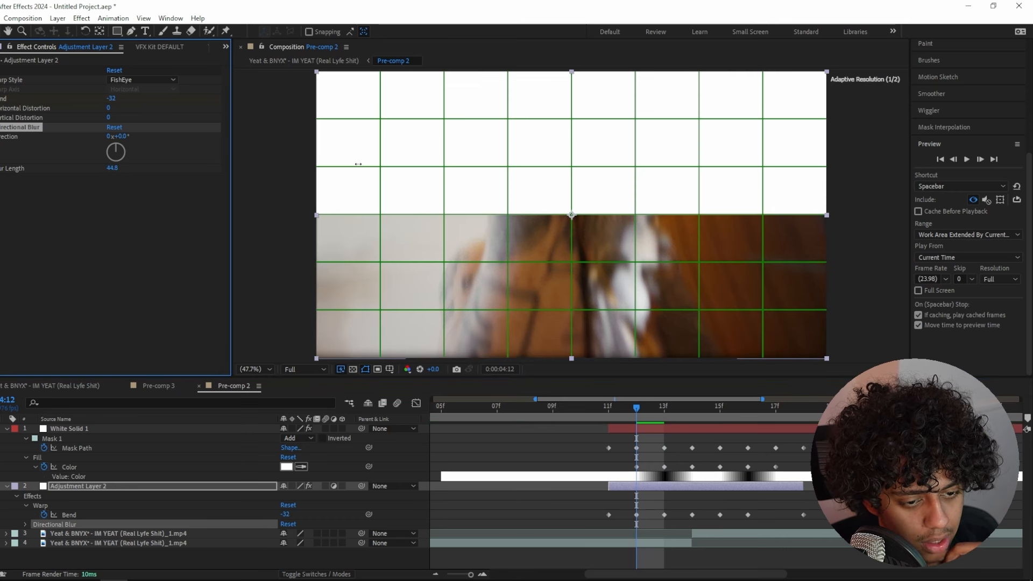
left_click_drag(358, 163, 471, 162)
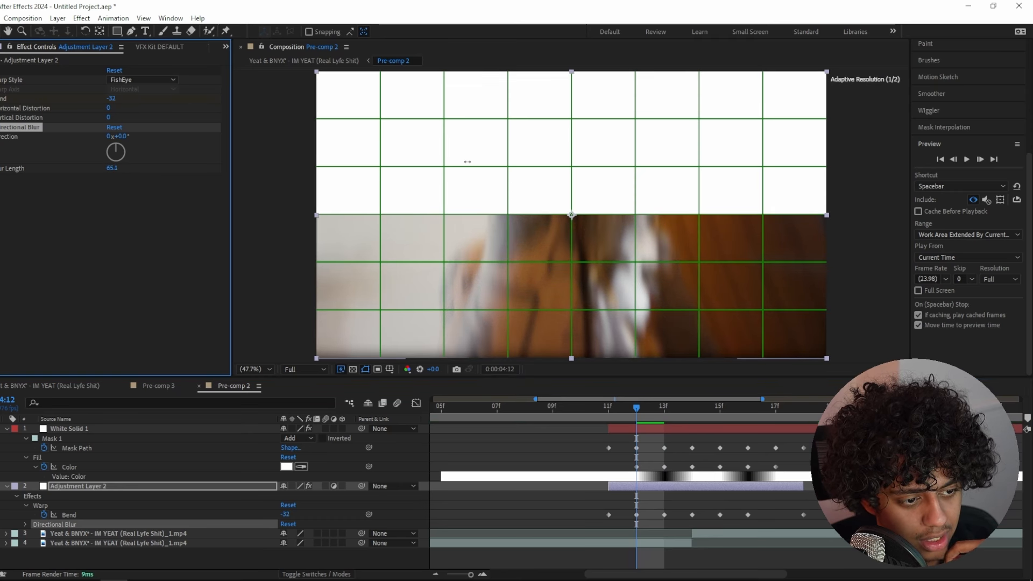
double_click(123, 155)
left_click(578, 246)
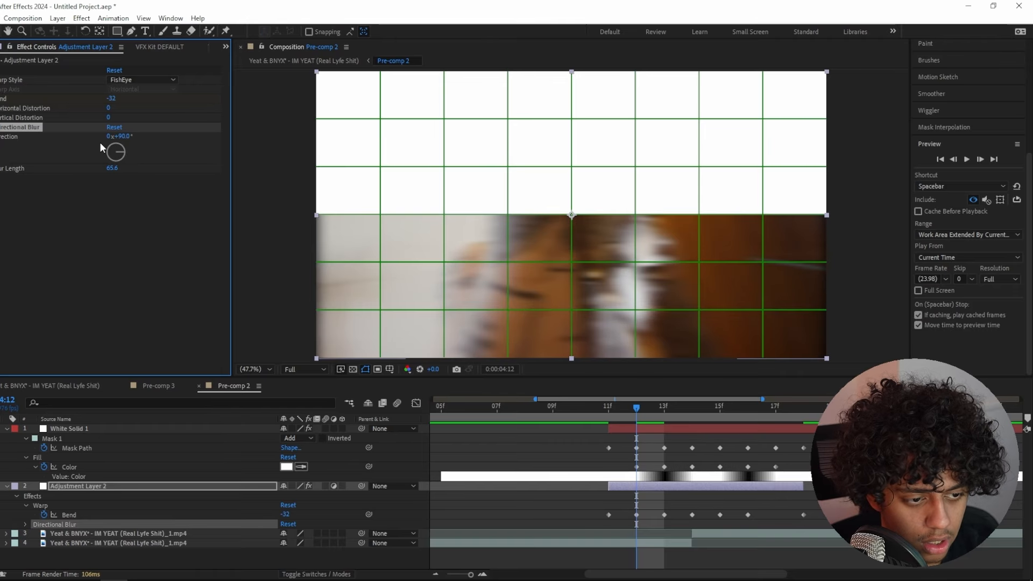
Step: Keyframe the Blur Length at 65.6 on frame 4:12, 0 on 4:11 and about 110 on 4:13
key("u")
key("u")
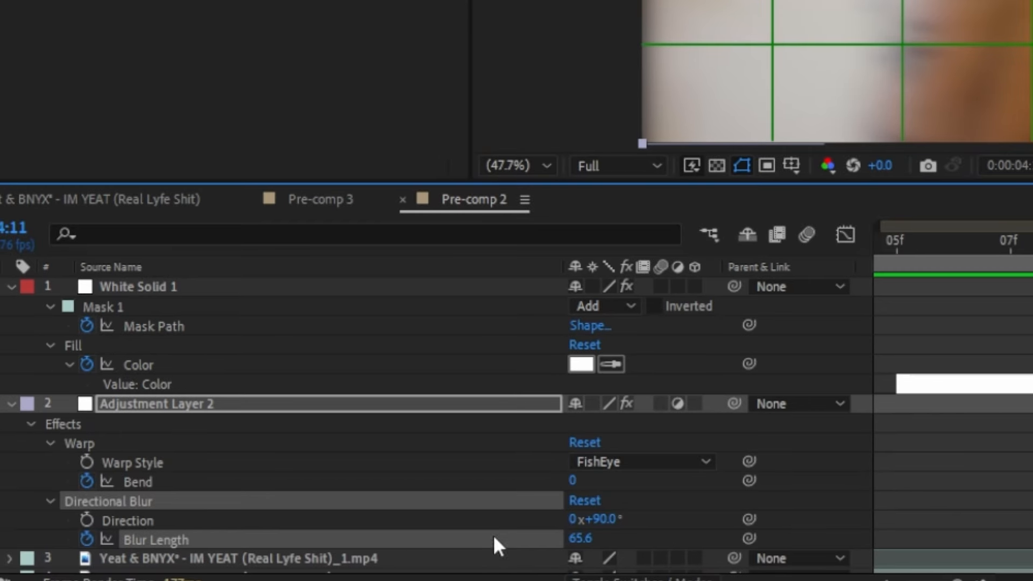
key("Return")
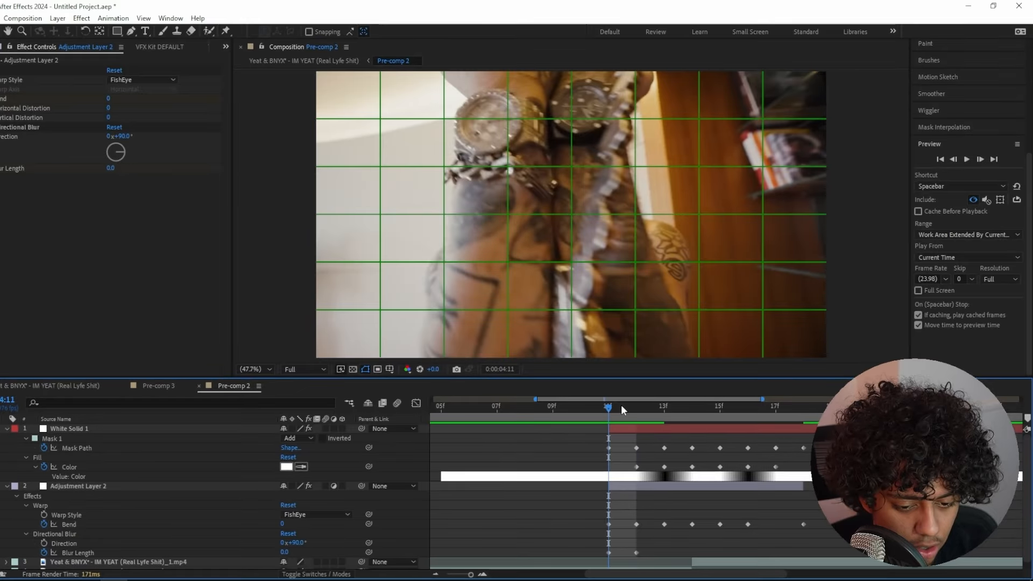
left_click_drag(621, 410, 668, 412)
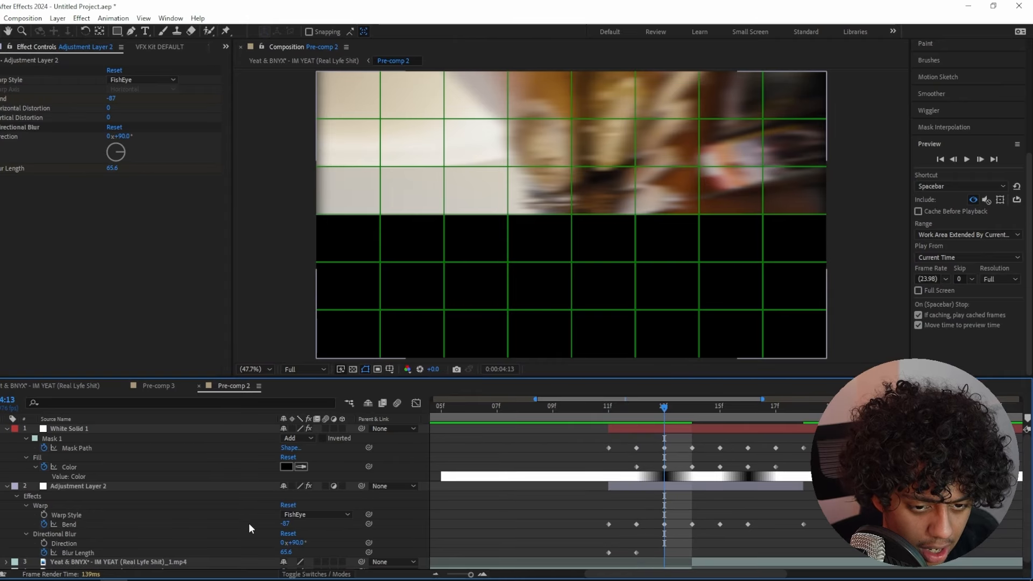
left_click_drag(404, 535, 503, 533)
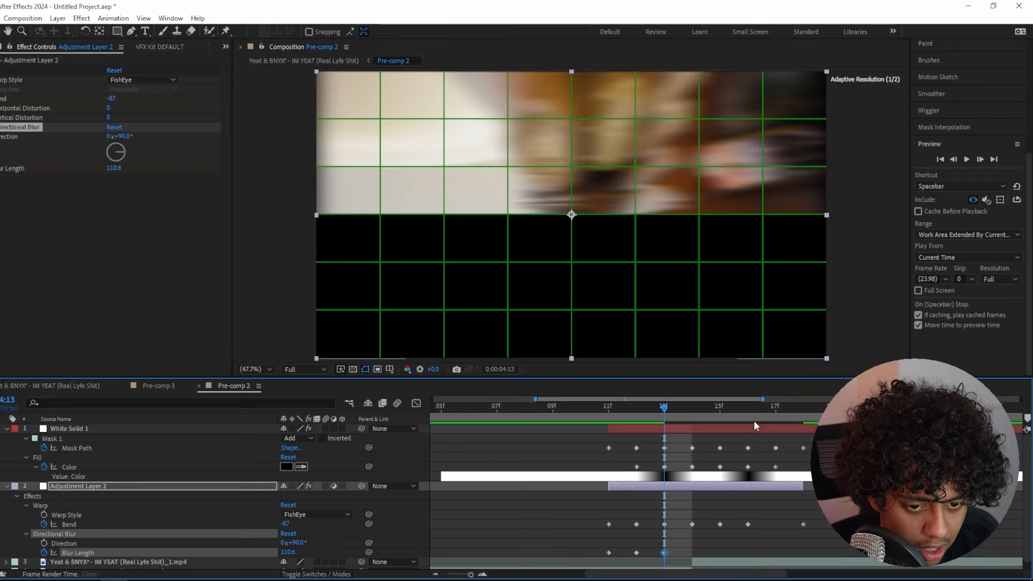
Step: Continue the Blur Length animation with a keyframe on frame 4:15, 59.4 on 4:16 and 0 on 4:18
left_click_drag(697, 411, 720, 412)
left_click_drag(282, 555, 541, 519)
key("Page_Down")
left_click(797, 408)
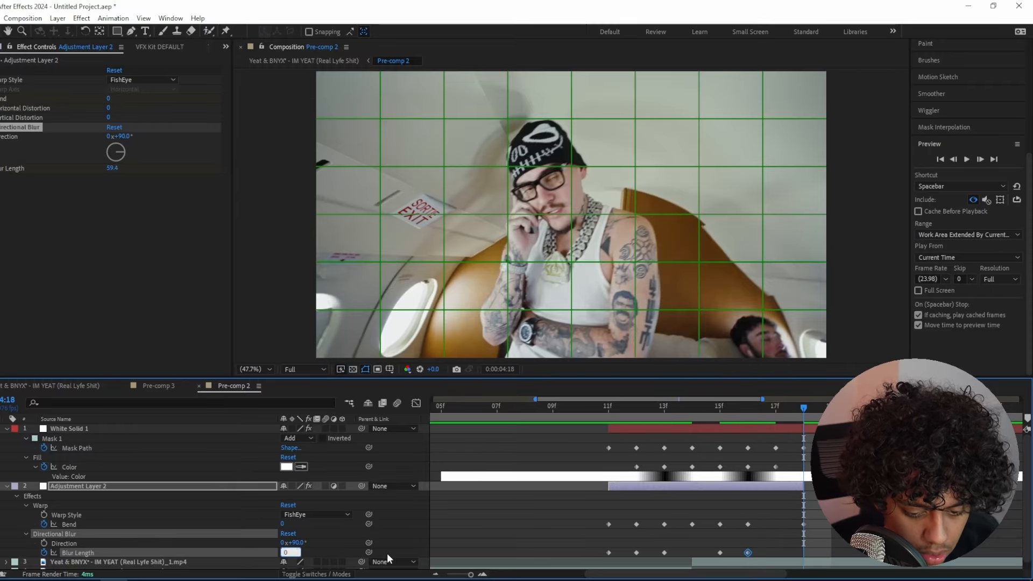
key("Return")
Step: Preview the transition with the directional blur added, starting just before the flash begins
left_click_drag(805, 409, 577, 414)
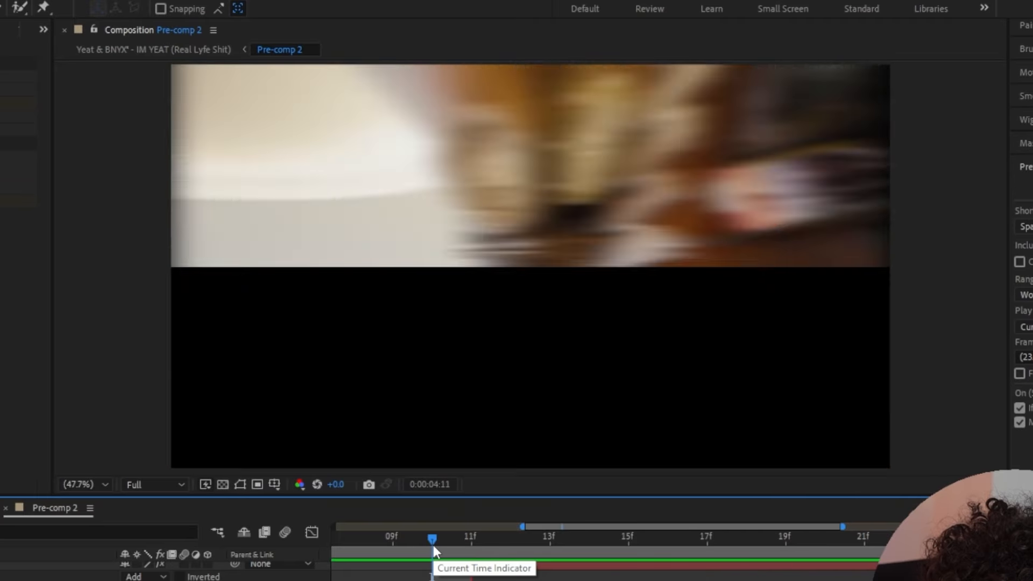
left_click_drag(434, 544, 511, 543)
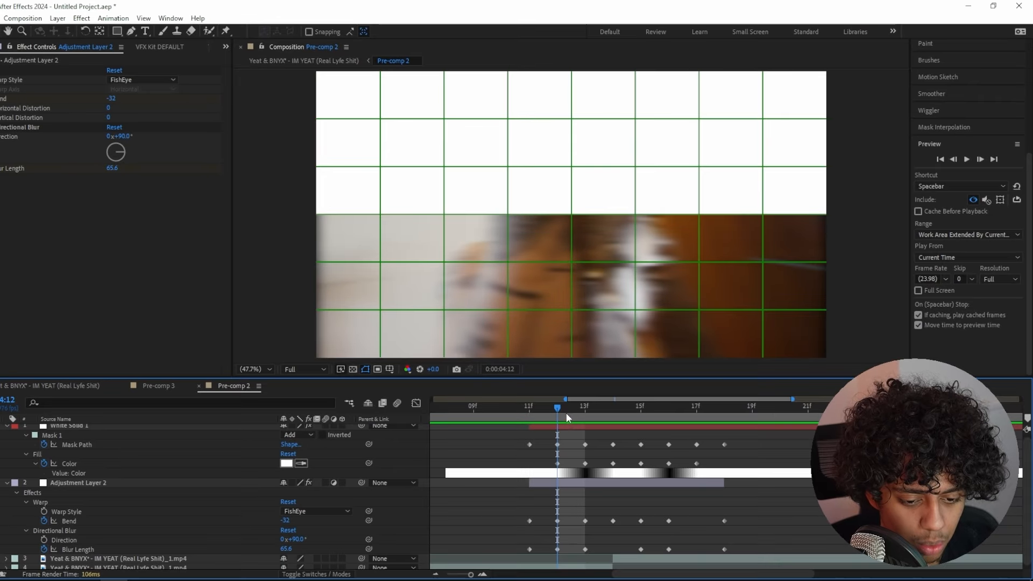
Step: Add Deep Glow to the adjustment layer with Threshold 82%, Radius 386 and Exposure about 2.69
left_click(561, 520)
key("ctrl+space")
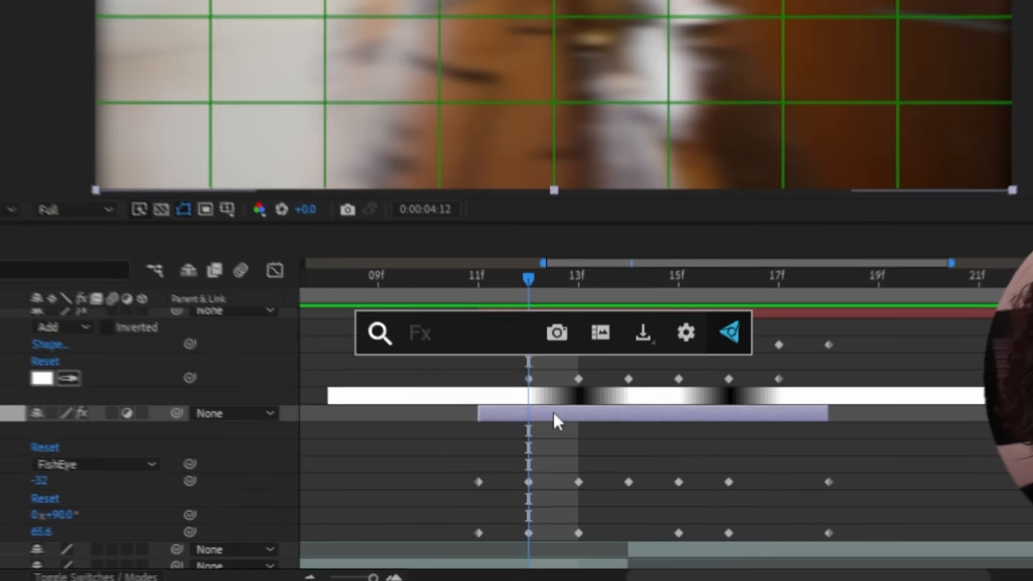
type("deep")
key("Return")
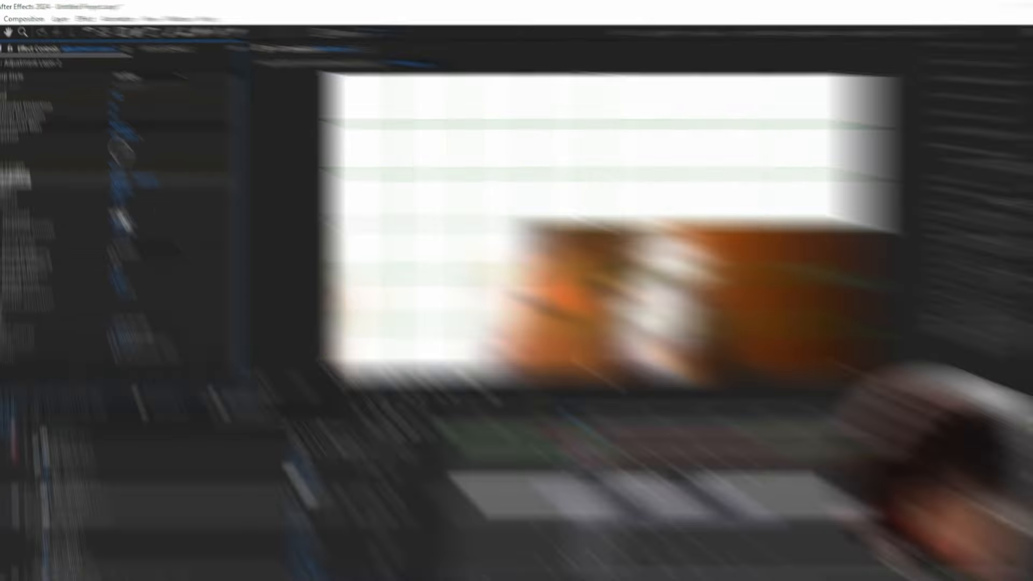
left_click_drag(118, 215, 138, 213)
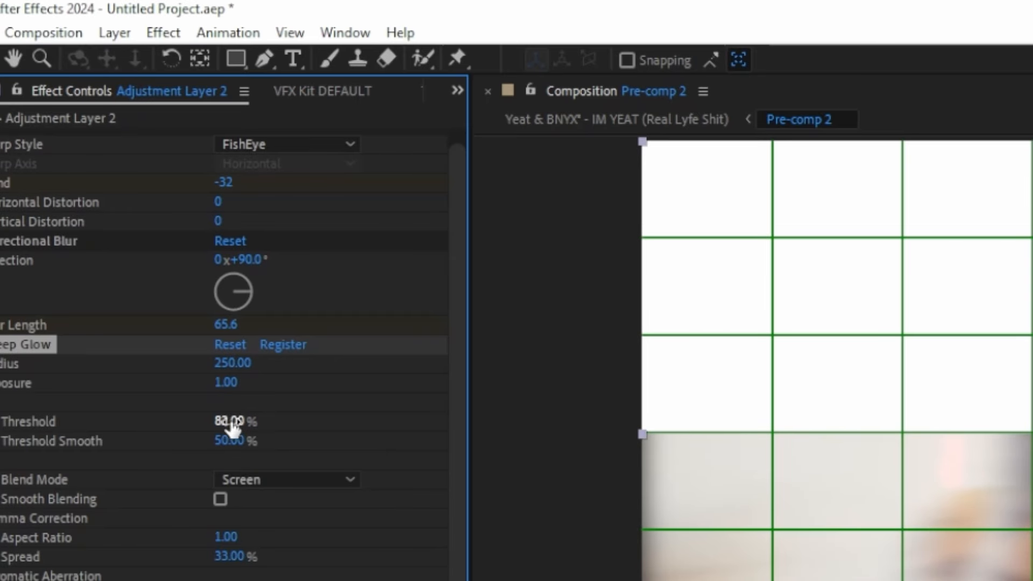
left_click_drag(226, 383, 294, 378)
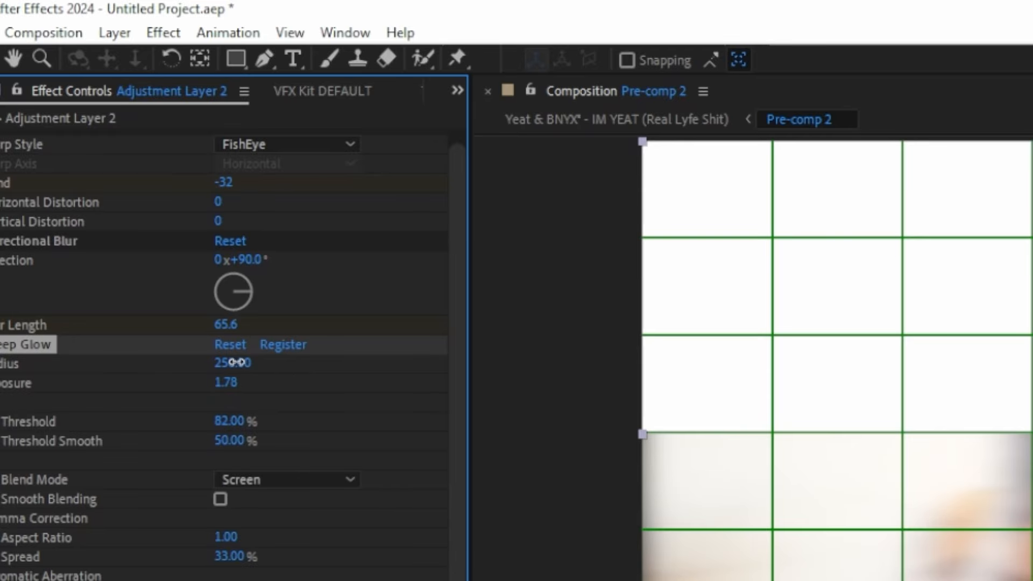
left_click_drag(237, 362, 380, 358)
left_click_drag(217, 380, 330, 381)
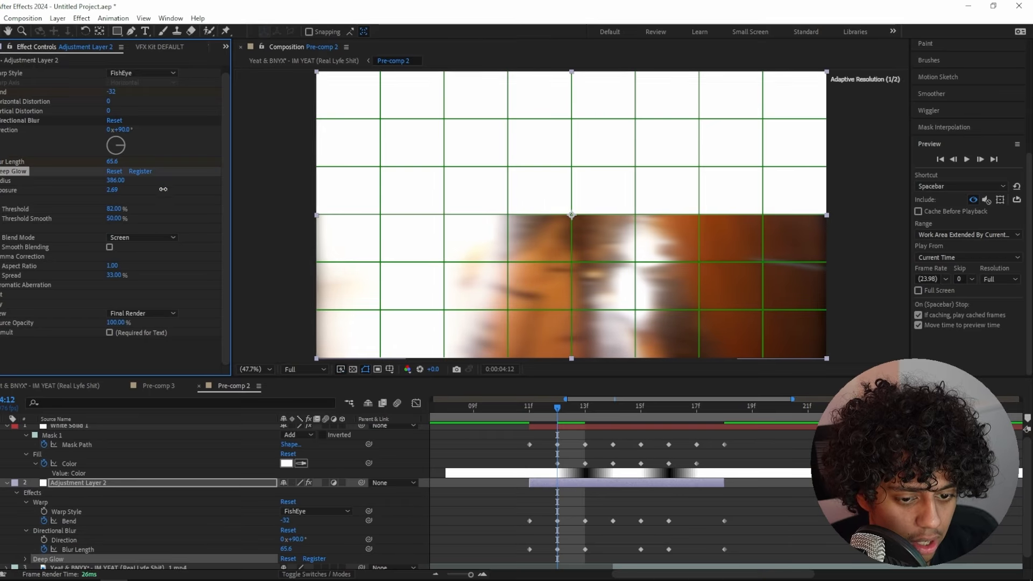
Step: Keyframe Deep Glow's Exposure at about 2.48 on frame 4:12 and 0 on 4:11
left_click(2, 190)
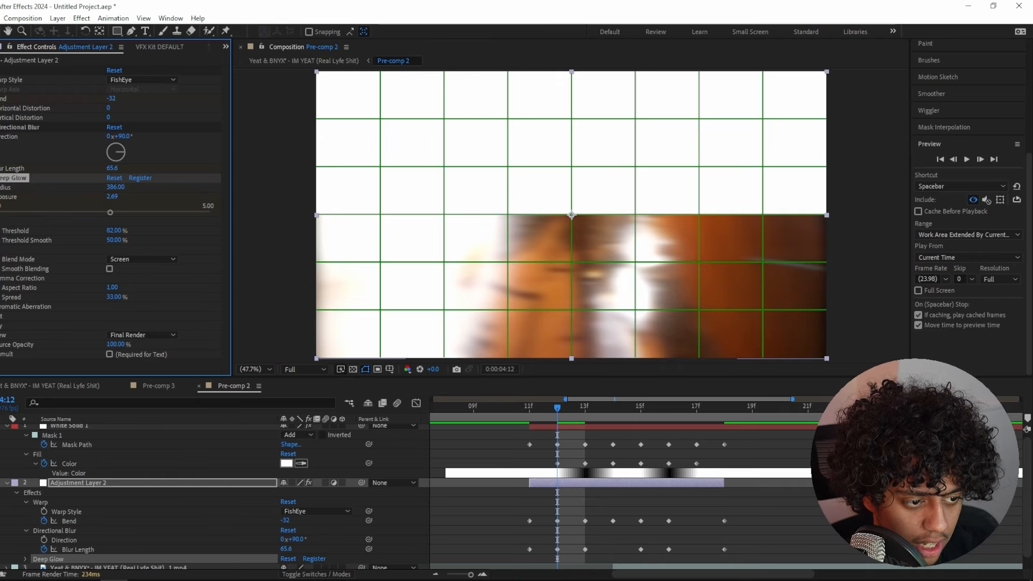
left_click_drag(120, 202, 94, 200)
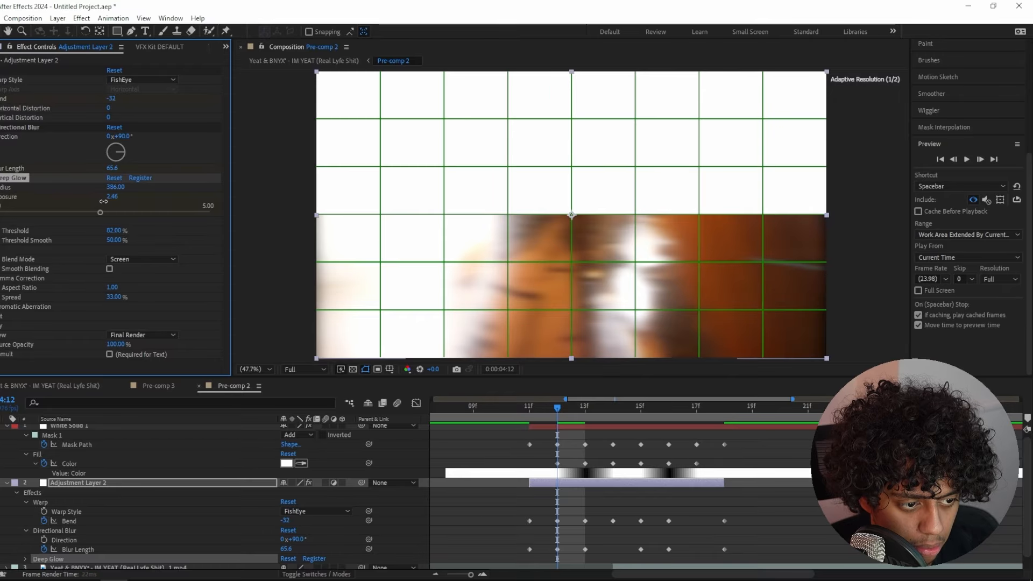
key("Page_Up")
left_click(116, 197)
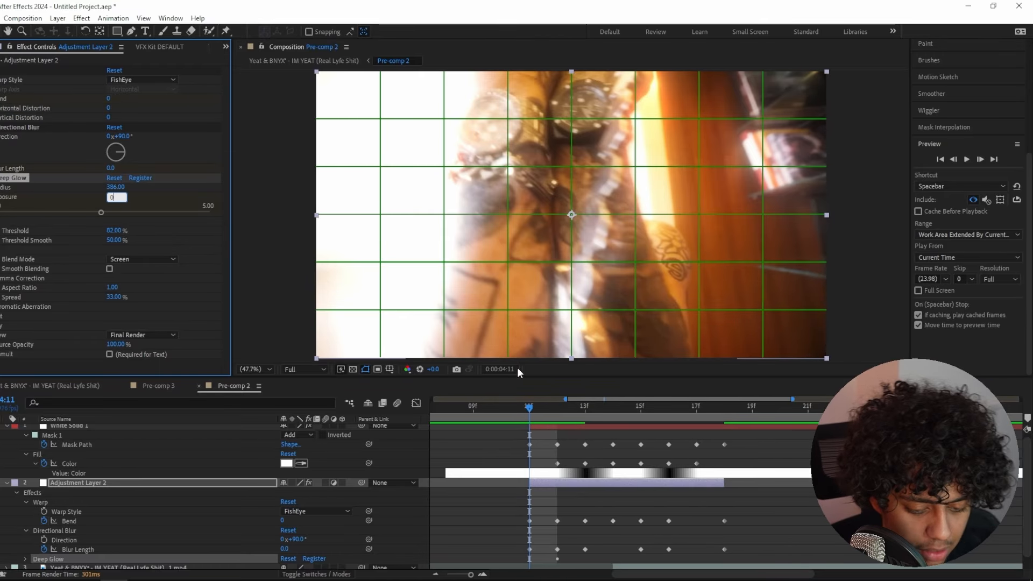
type("0")
key("Return")
Step: Continue the Exposure animation with a lower value on frame 4:13, about 1.37 on 4:14, 2.99 on 4:15 and 0 on 4:18
left_click_drag(534, 408, 581, 409)
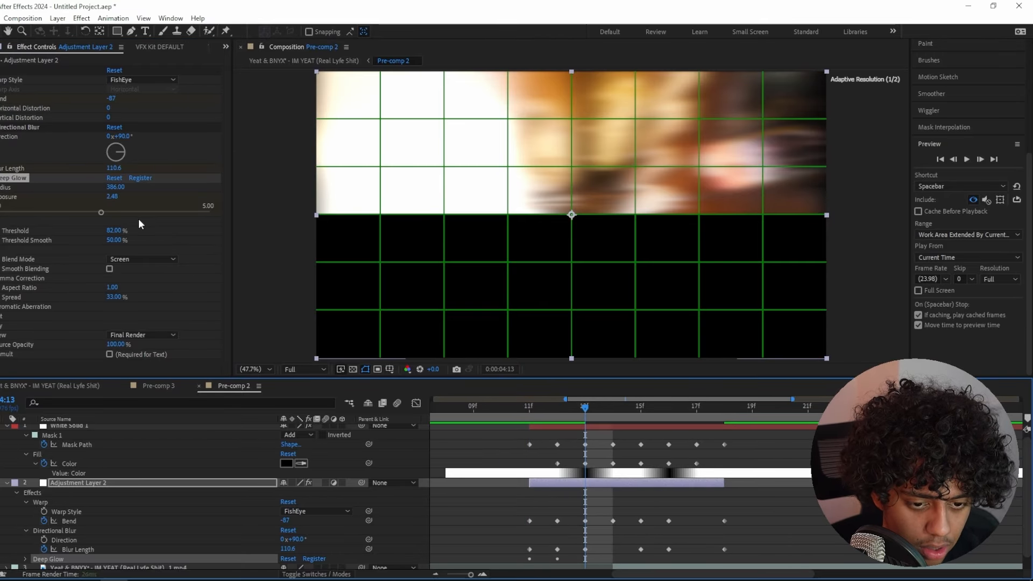
left_click_drag(111, 196, 35, 205)
left_click(603, 408)
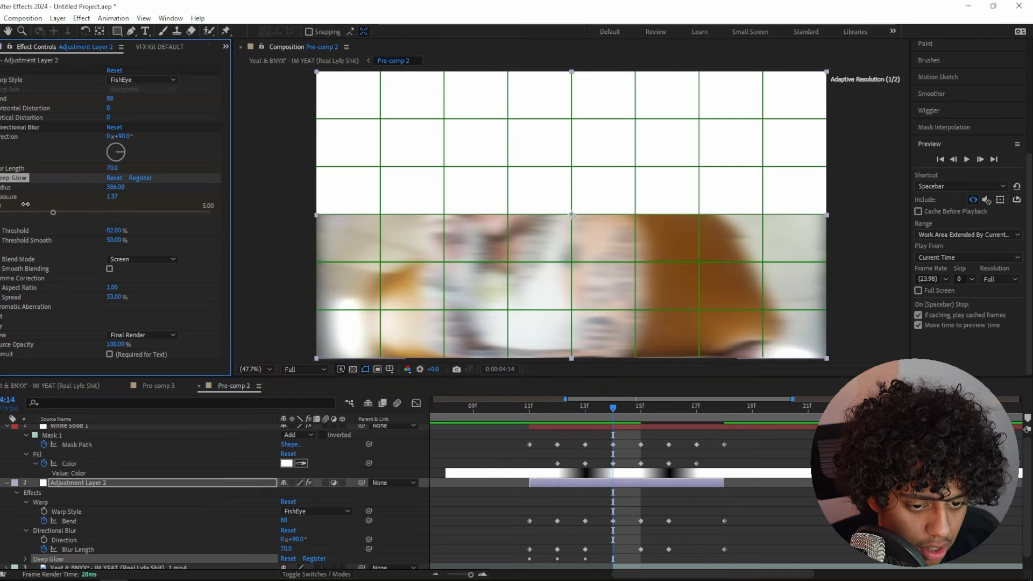
left_click(639, 408)
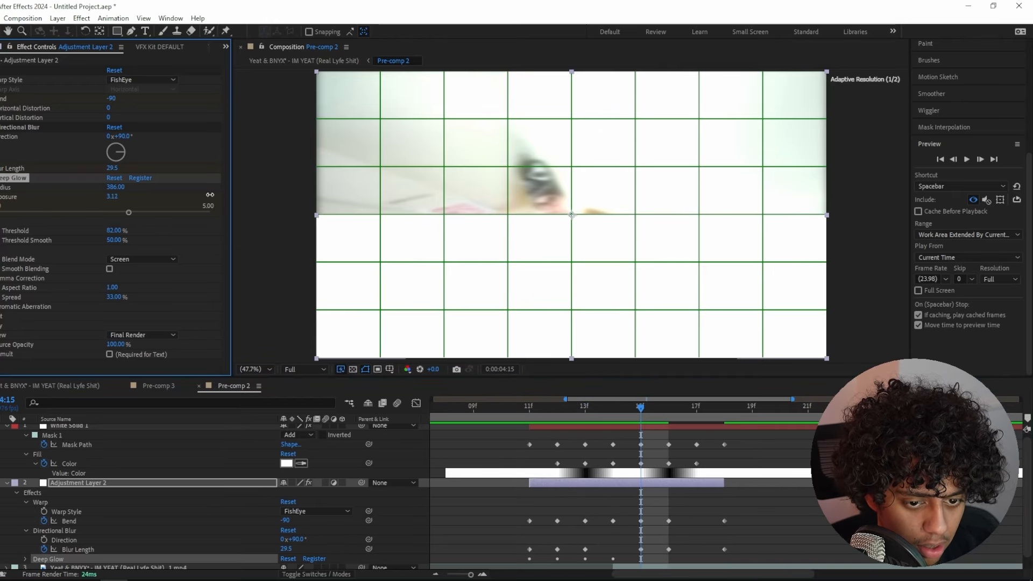
left_click_drag(210, 194, 203, 197)
left_click(722, 409)
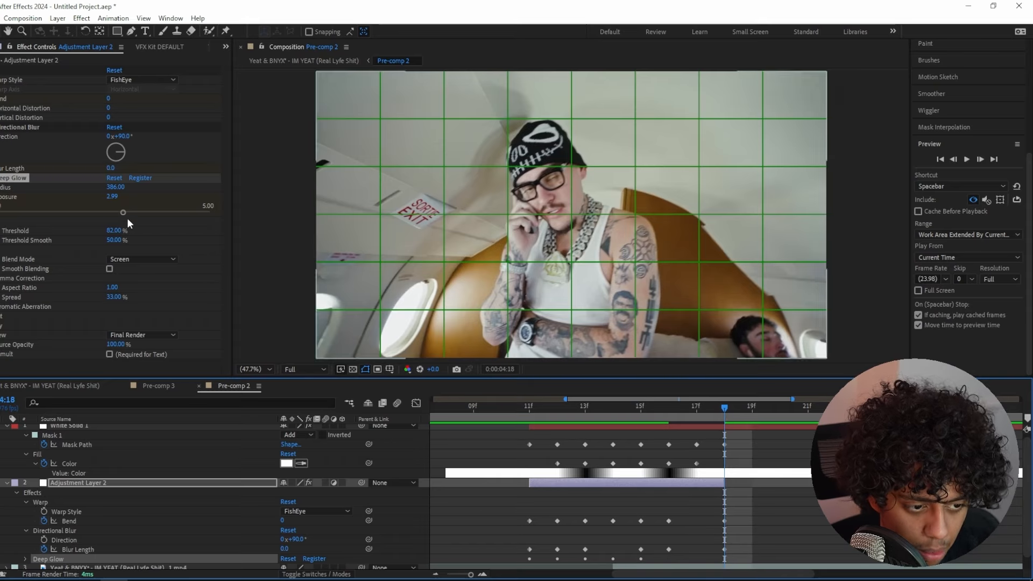
left_click(116, 197)
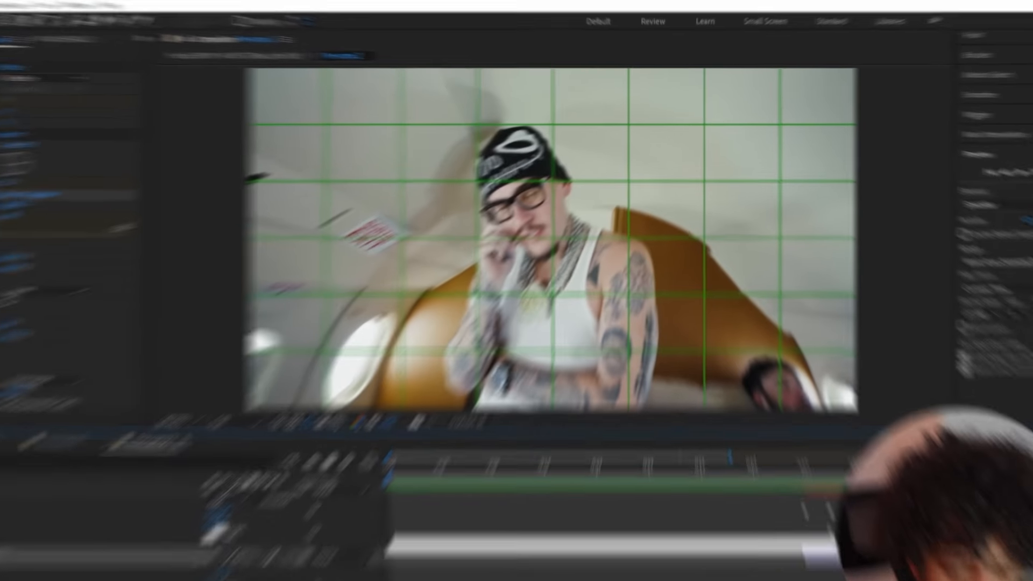
Step: Preview the transition with the animated glow, starting a few frames before the flash
key("minus")
left_click(592, 407)
key("space")
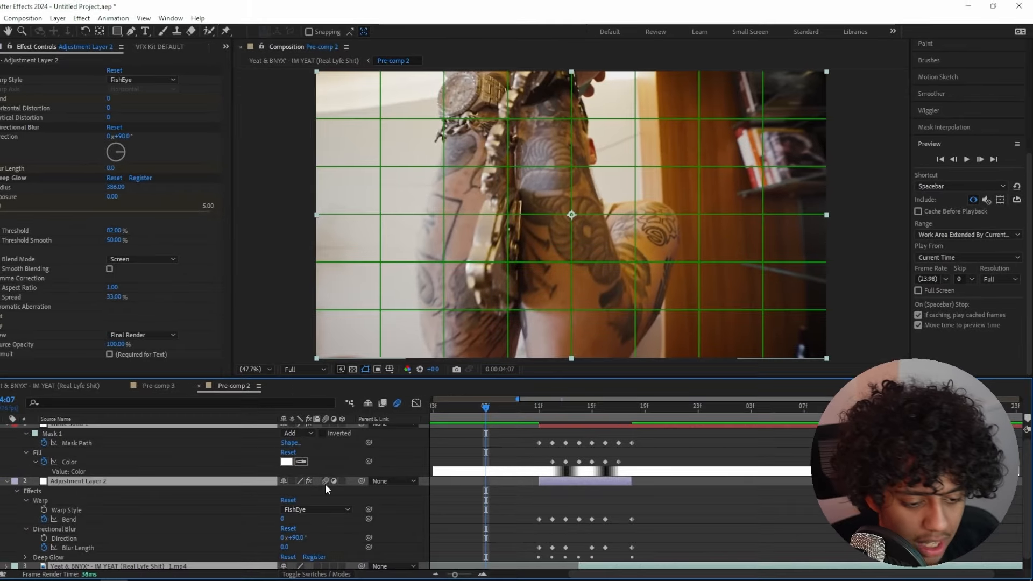
Step: Collapse the properties of all layers and enable motion blur on the white solid
left_click(205, 489)
key("u")
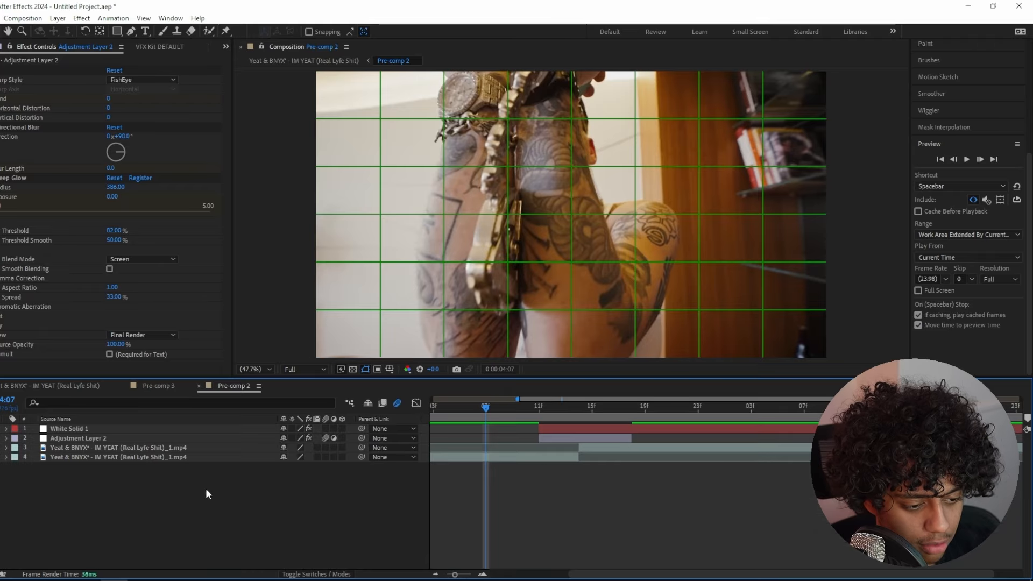
left_click(171, 429)
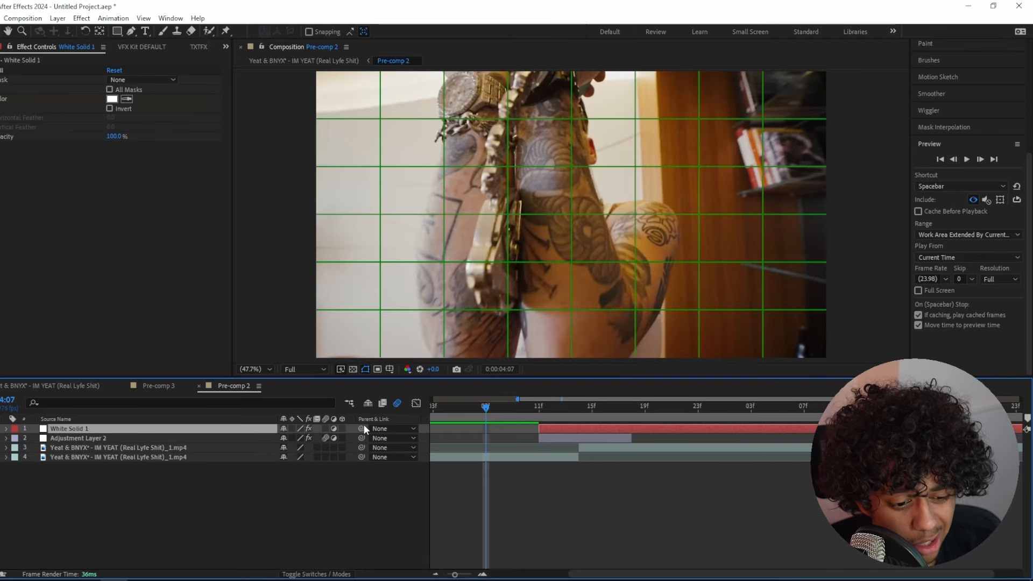
left_click(327, 428)
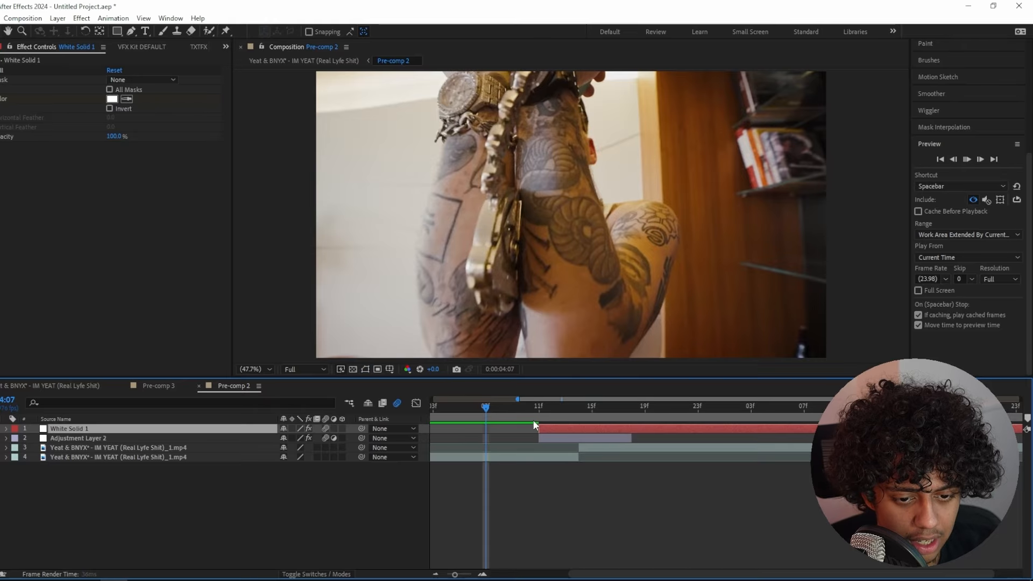
Step: Play back the complete transition with motion blur from several points before the flash begins
left_click(447, 408)
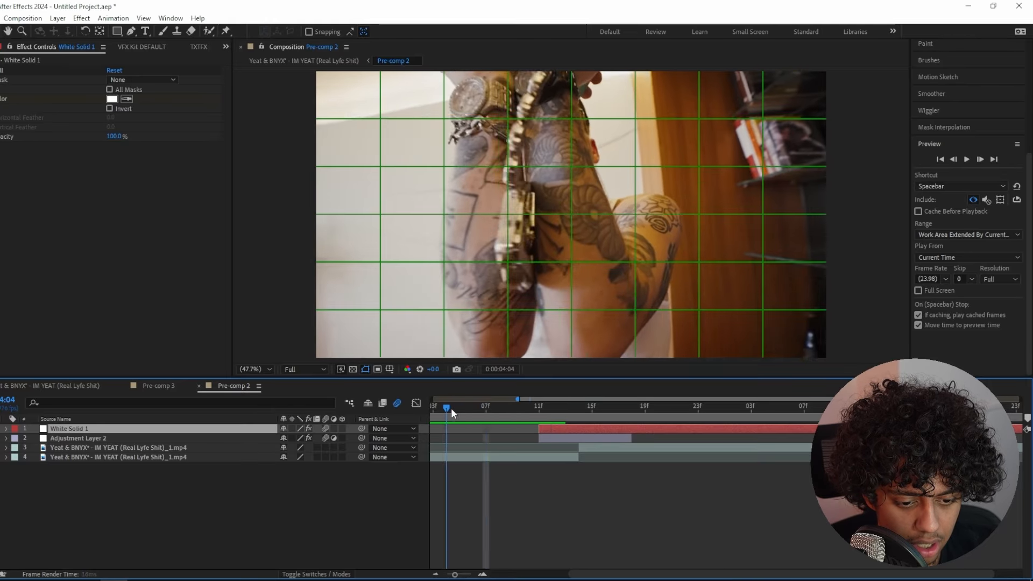
key("space")
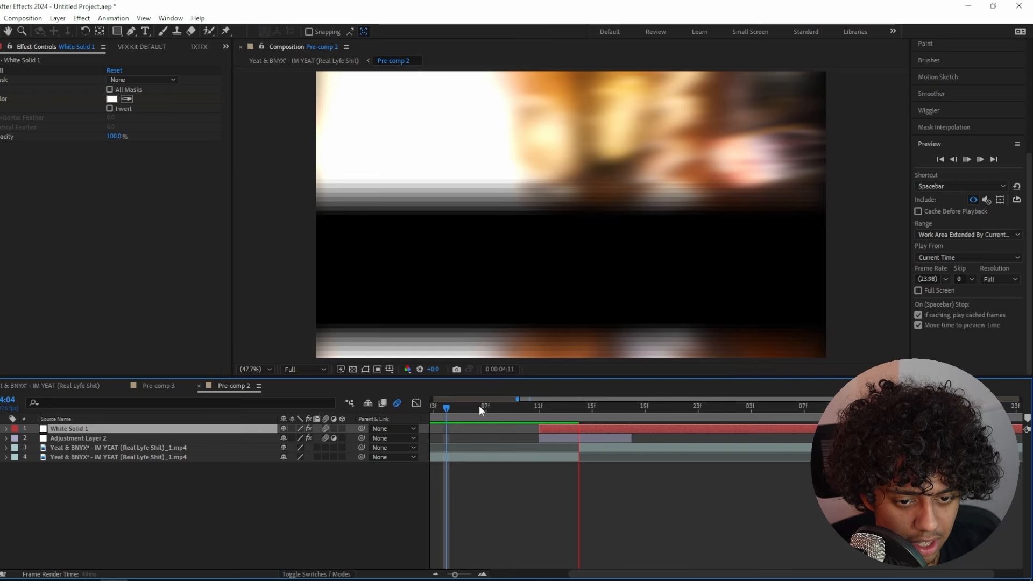
left_click(499, 409)
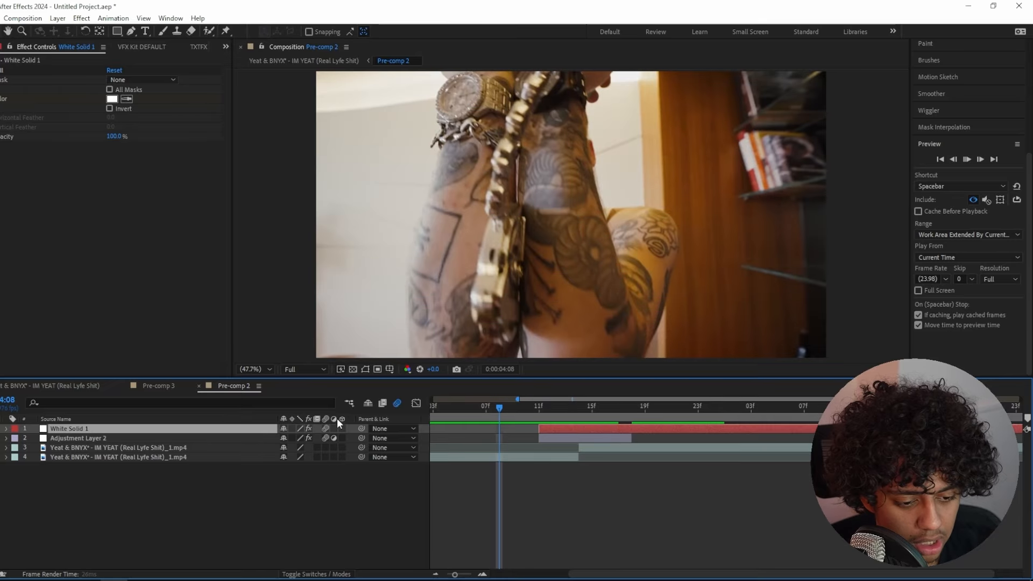
key("space")
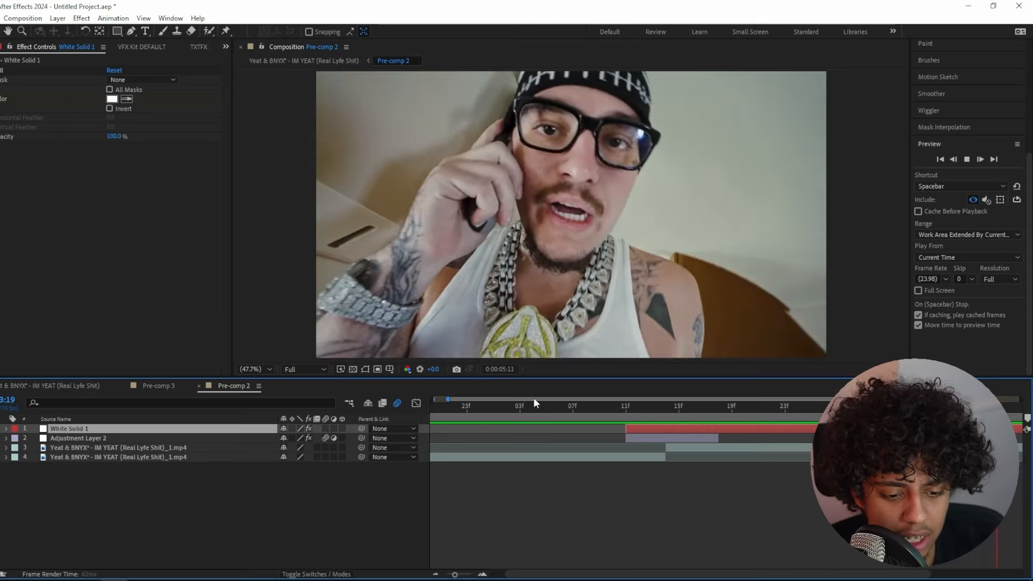
left_click(533, 407)
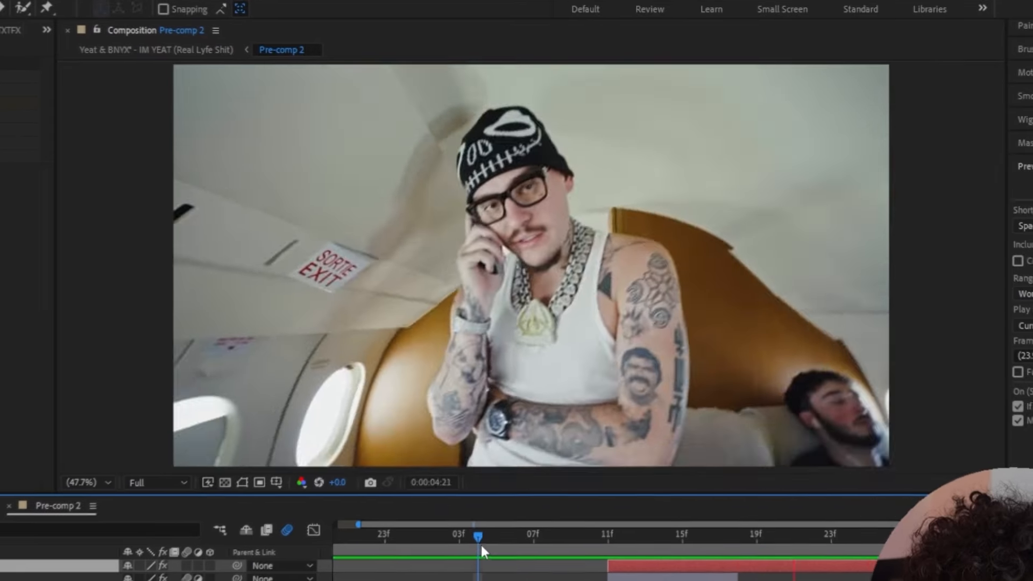
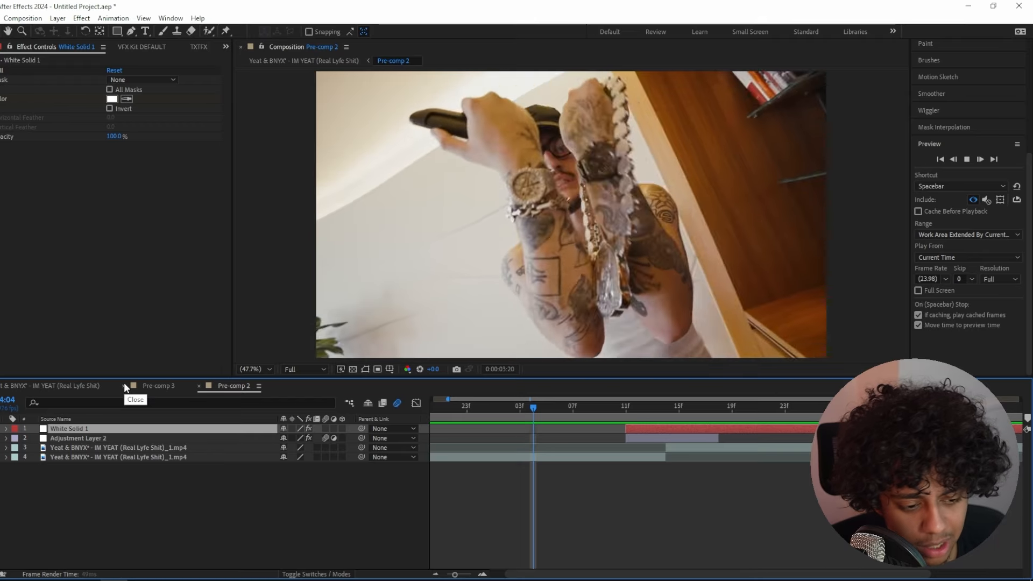
Step: Close the Pre-comp 3 and Pre-comp 2 timelines and play back the two overlapping clips in Pre-comp 1
left_click(124, 385)
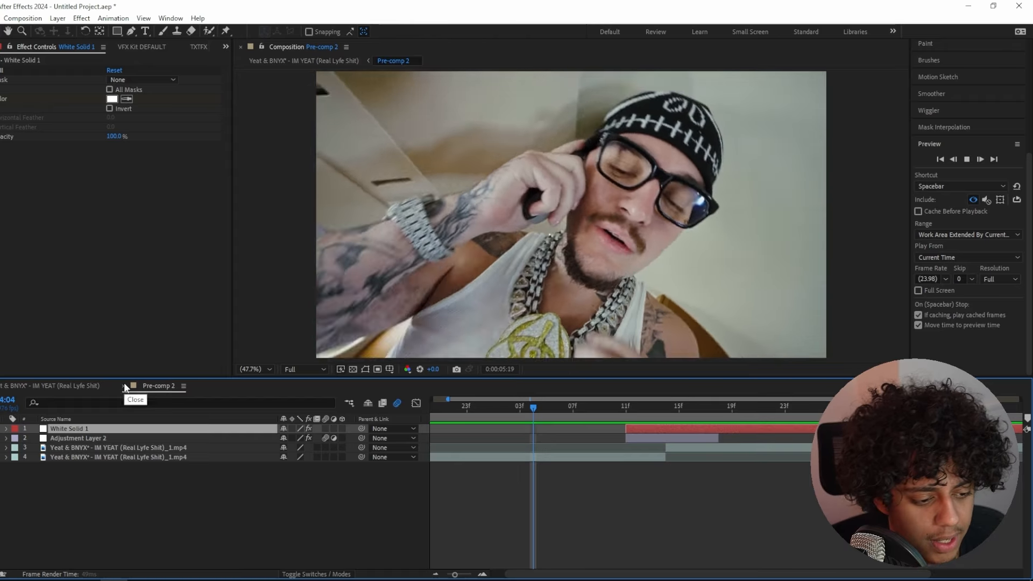
left_click(124, 385)
key("space")
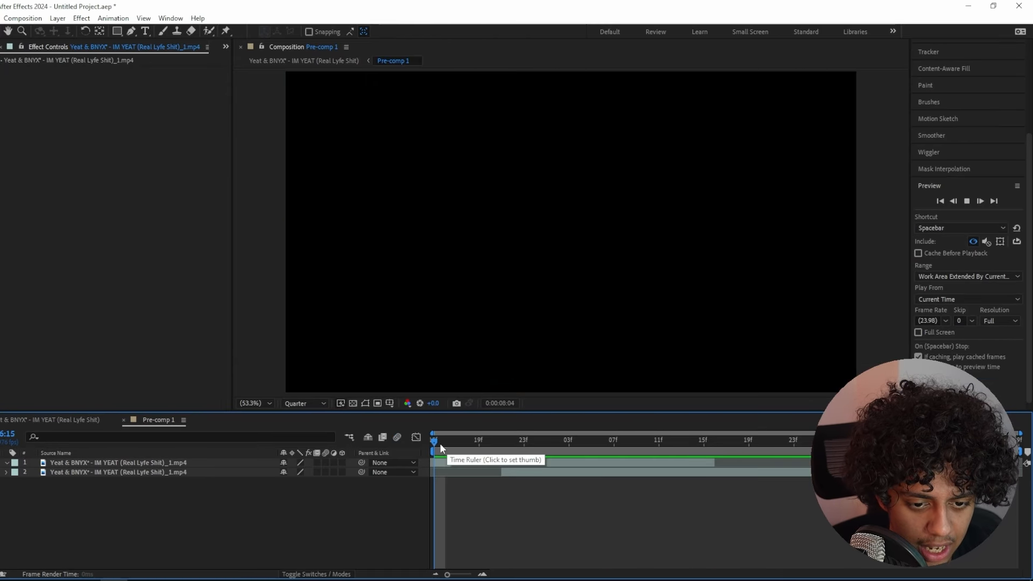
left_click(437, 444)
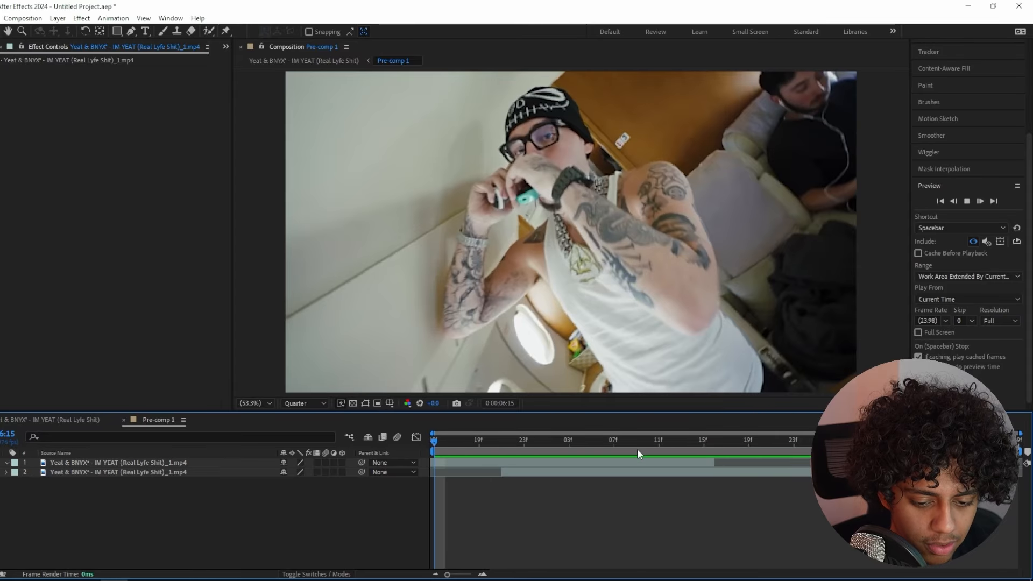
left_click(559, 440)
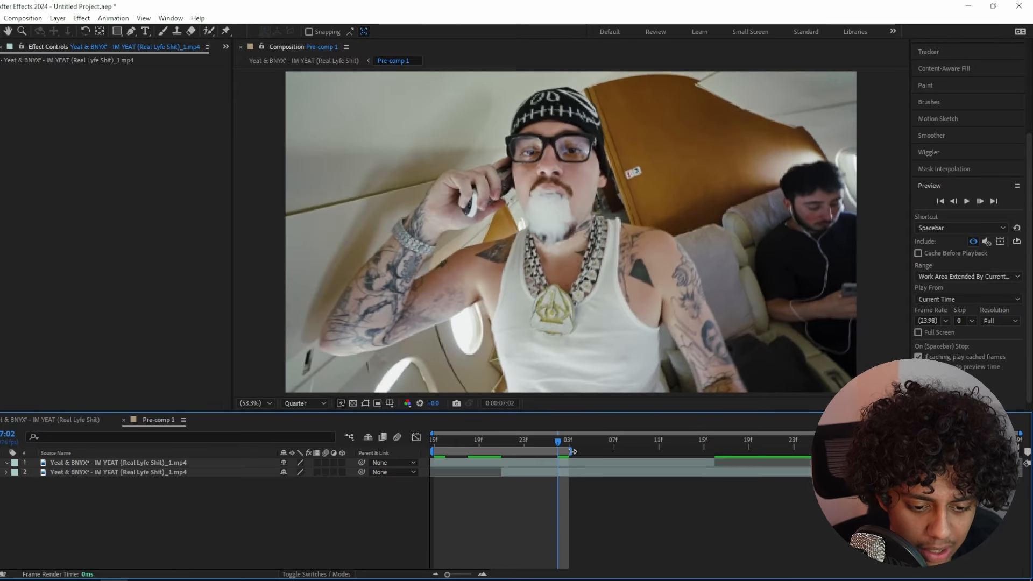
key("space")
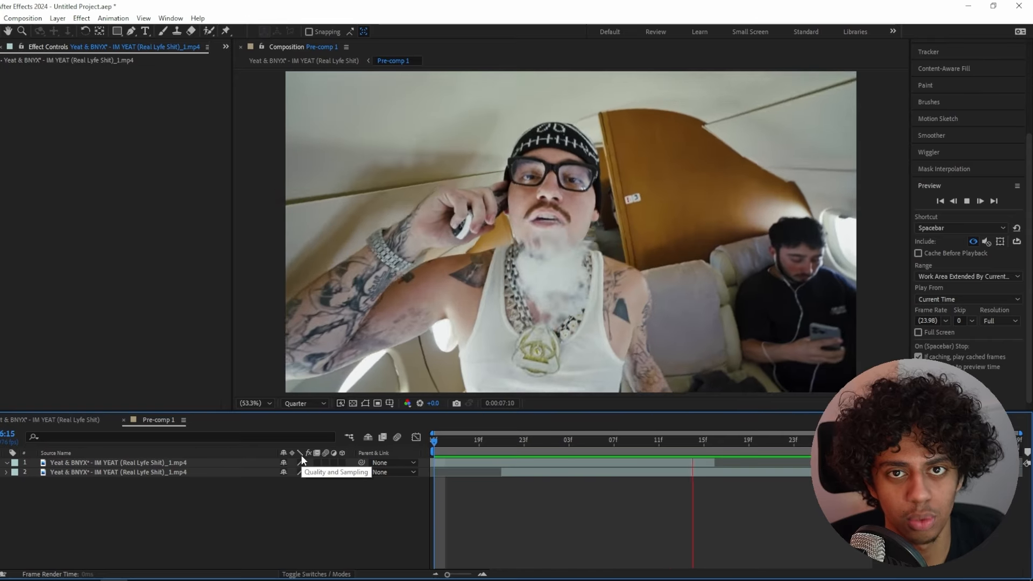
Step: Apply the Timewarp effect to the upper clip in Pre-comp 1
left_click(495, 460)
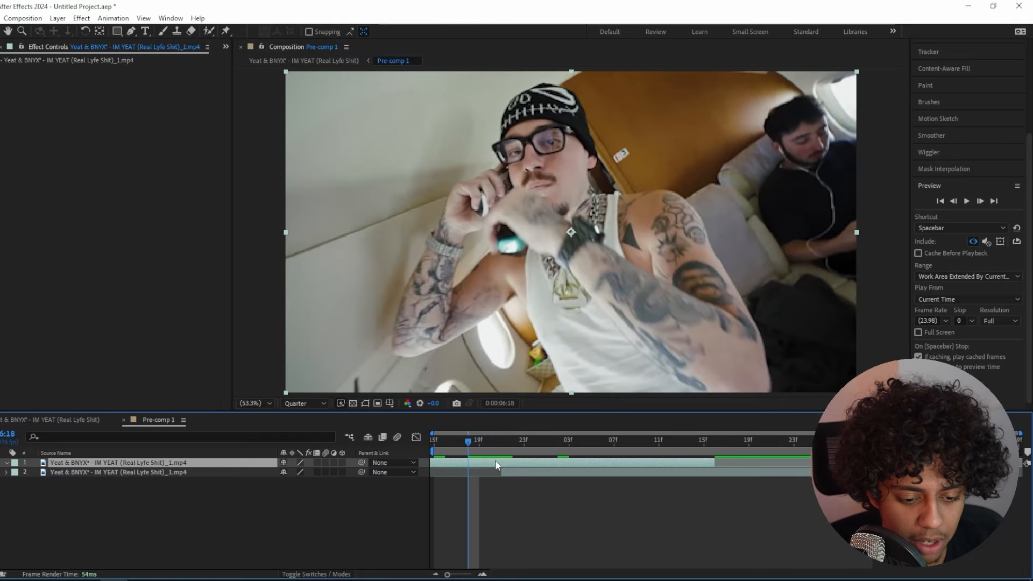
key("ctrl+space")
type("timewar")
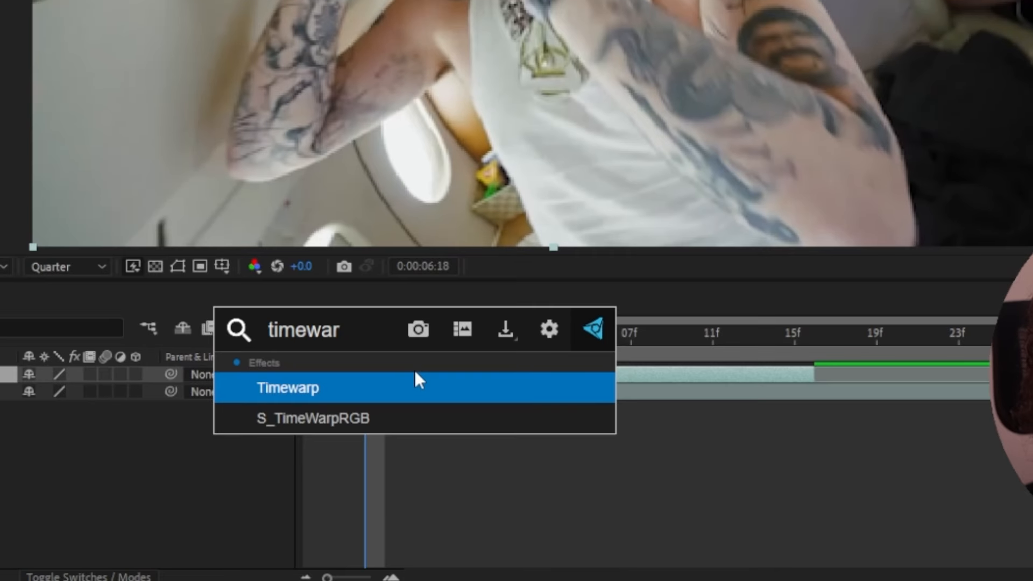
key("Return")
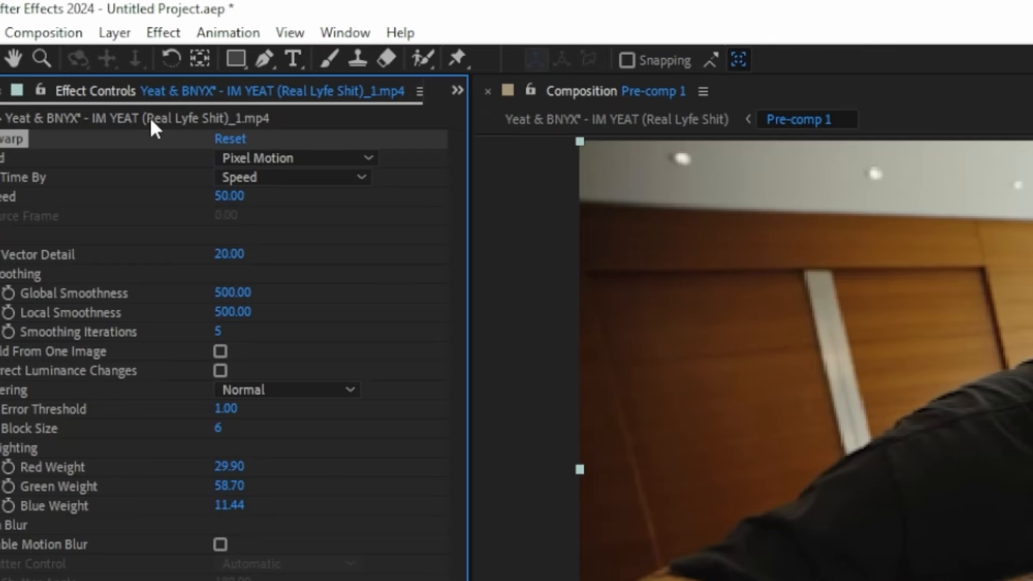
Step: Keyframe Timewarp's Speed at 100 on frame 6:20 and 10 on frame 6:21
left_click(229, 195)
type("1")
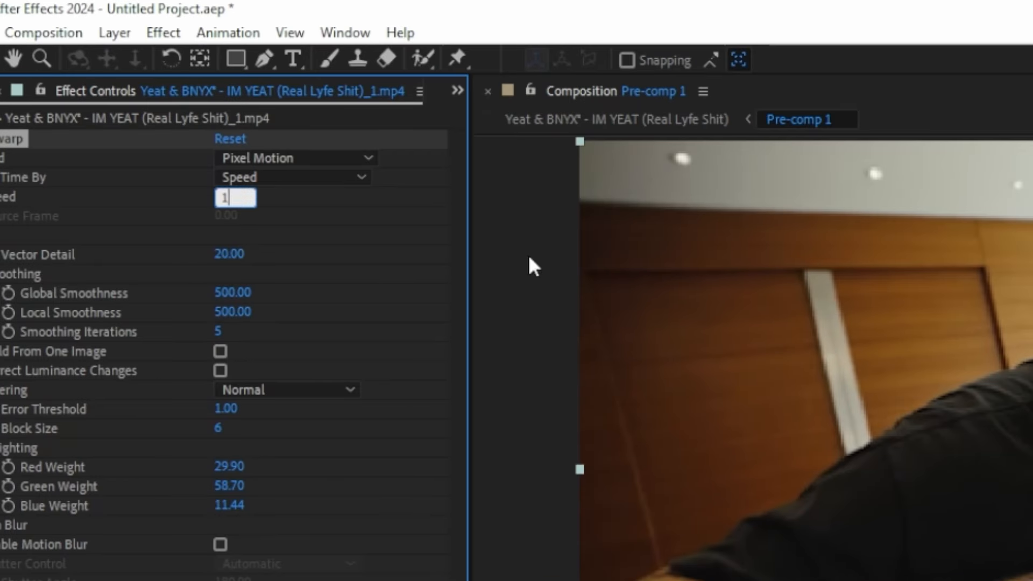
type("00")
key("Return")
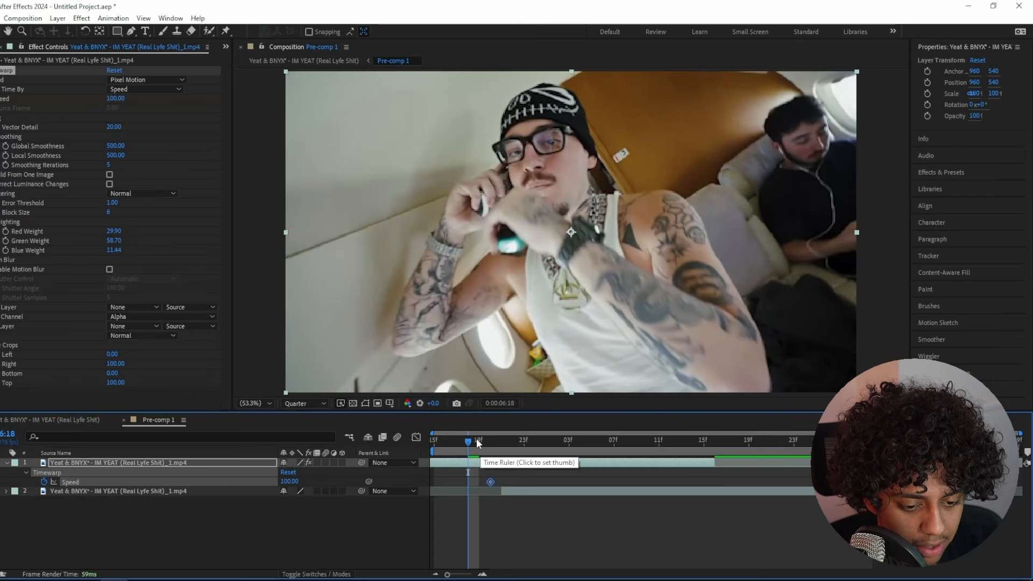
left_click(500, 442)
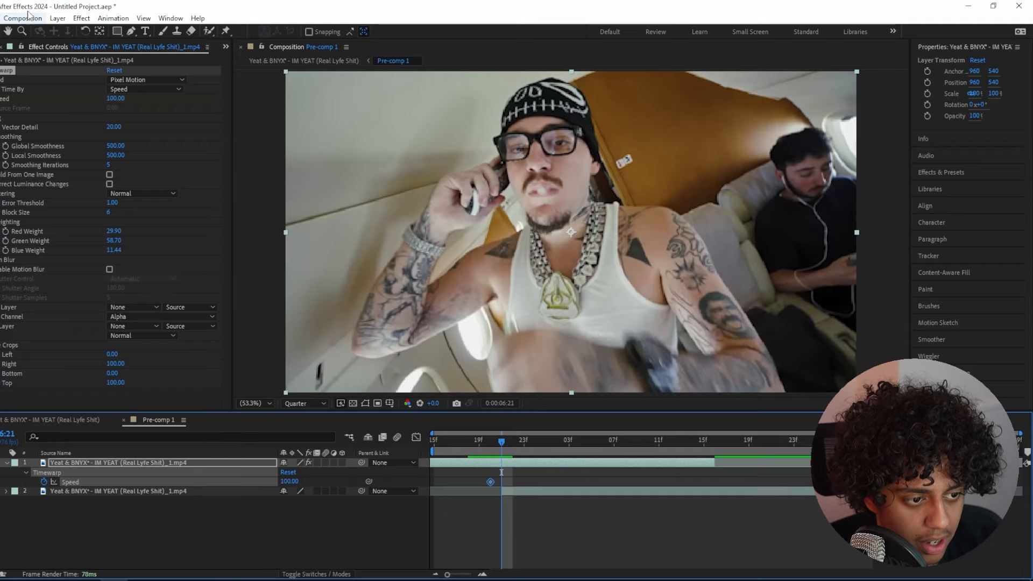
left_click(115, 99)
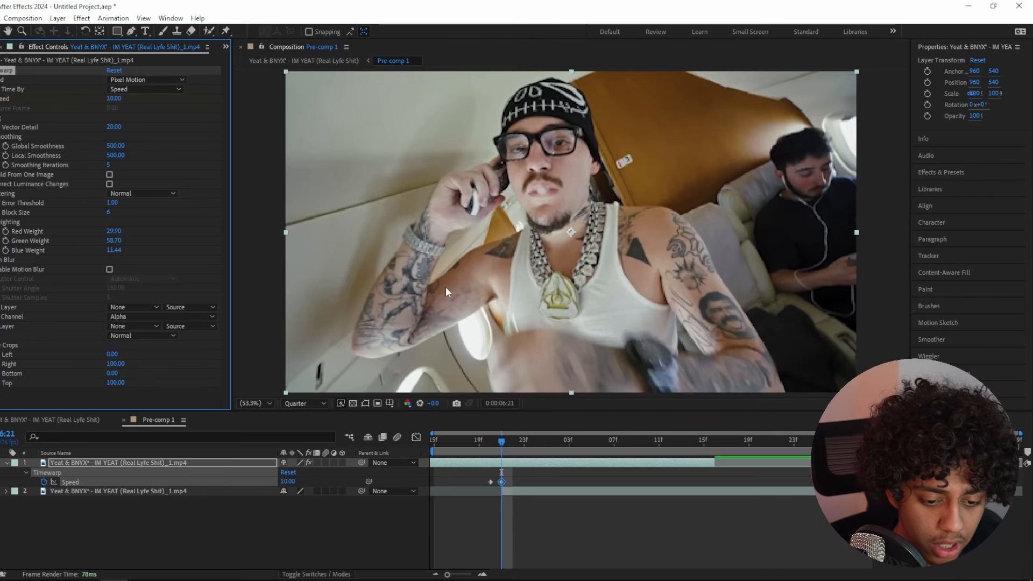
Step: Play back the slowed upper clip and try a Timewarp Speed of 25 on frame 6:21
key("space")
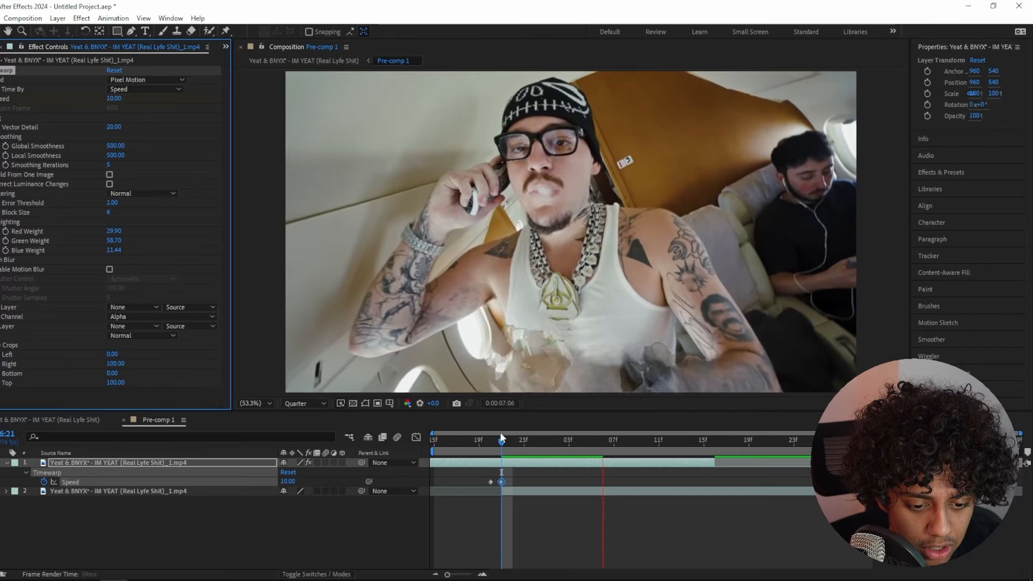
mouse_move(505, 440)
left_mouse_down()
mouse_move(535, 440)
mouse_move(500, 448)
left_mouse_up()
left_click(114, 99)
type("25")
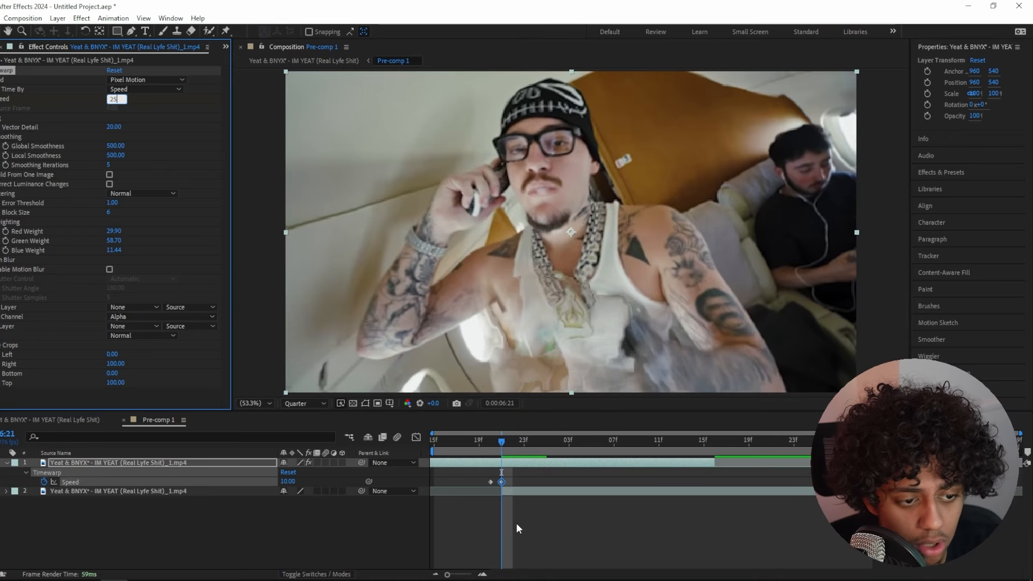
left_click(515, 524)
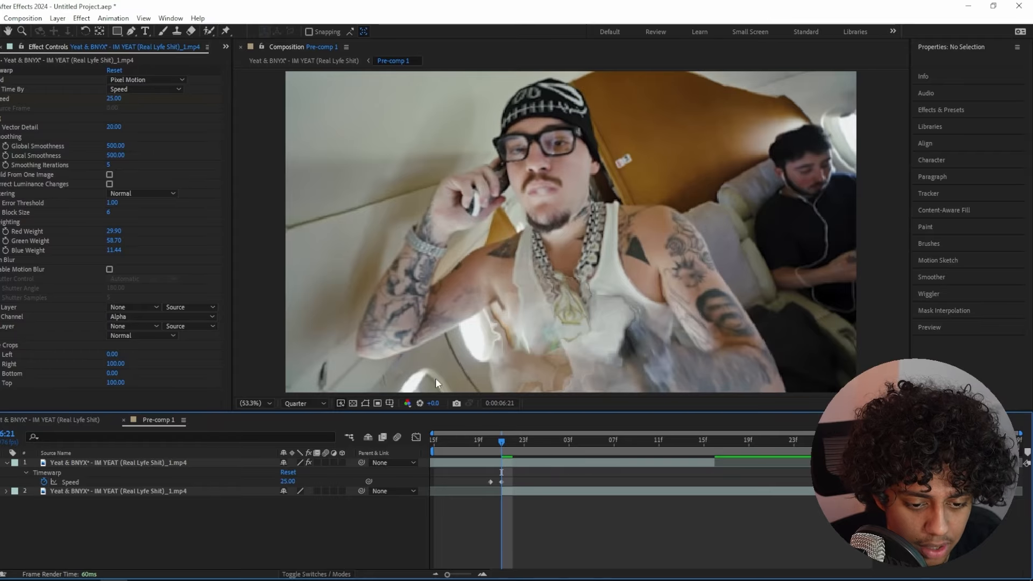
Step: Try a Timewarp Speed of 40 on frame 6:21 and play back the clip
left_click(109, 99)
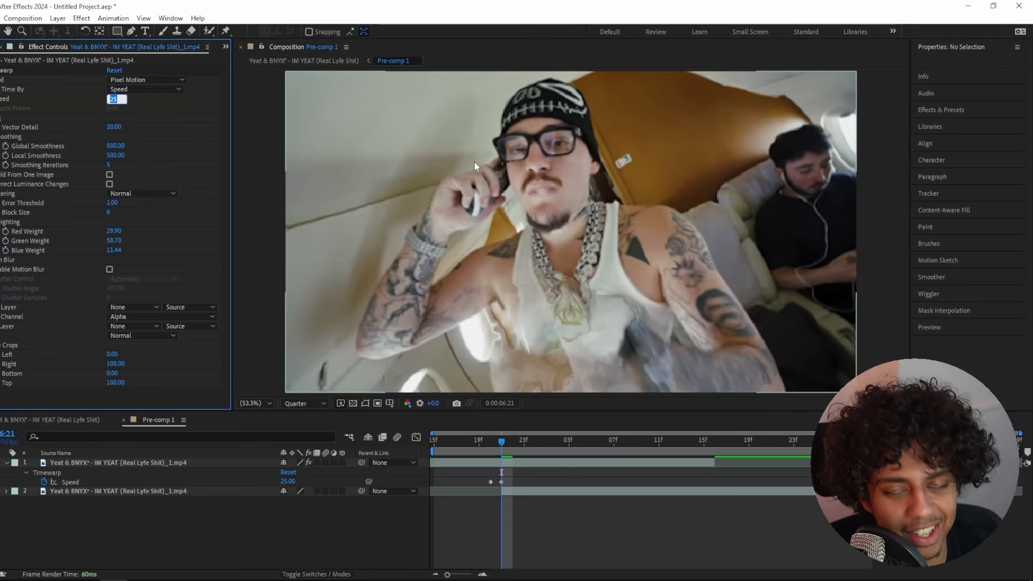
type("40")
key("Return")
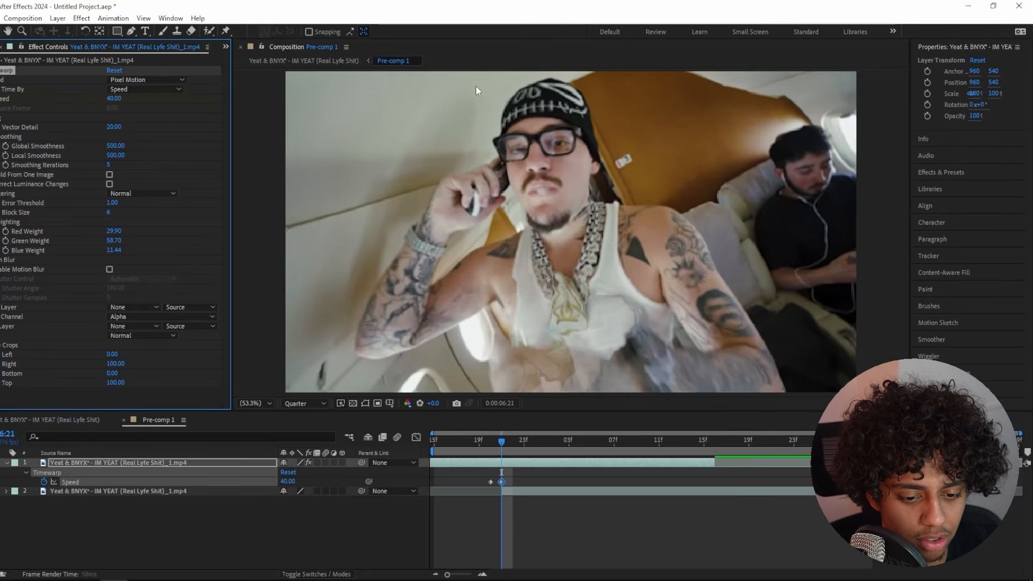
key("space")
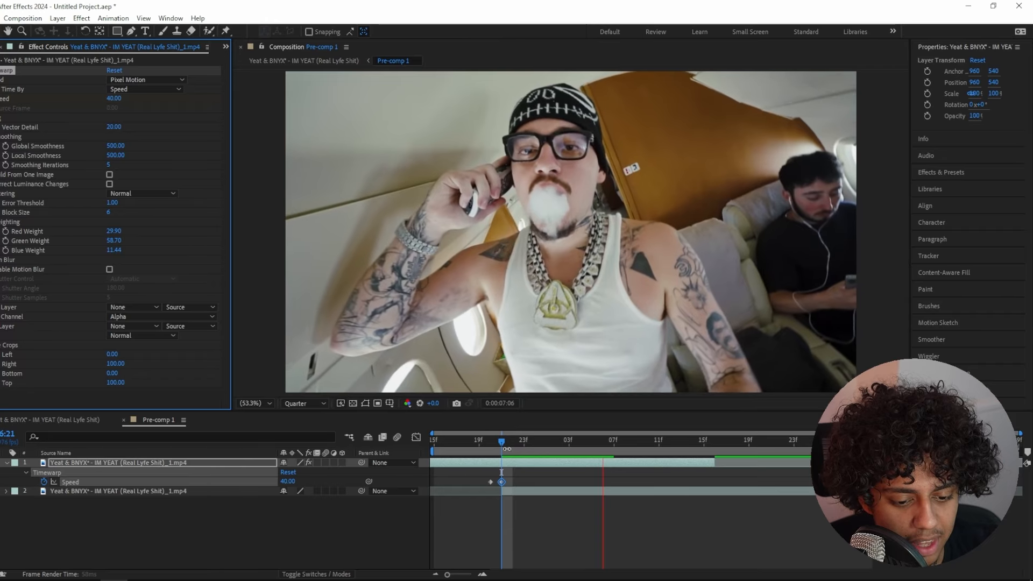
key("space")
Step: Set the Timewarp Speed keyframe on frame 6:21 to 30 and preview the slowdown
left_click(114, 98)
type("3")
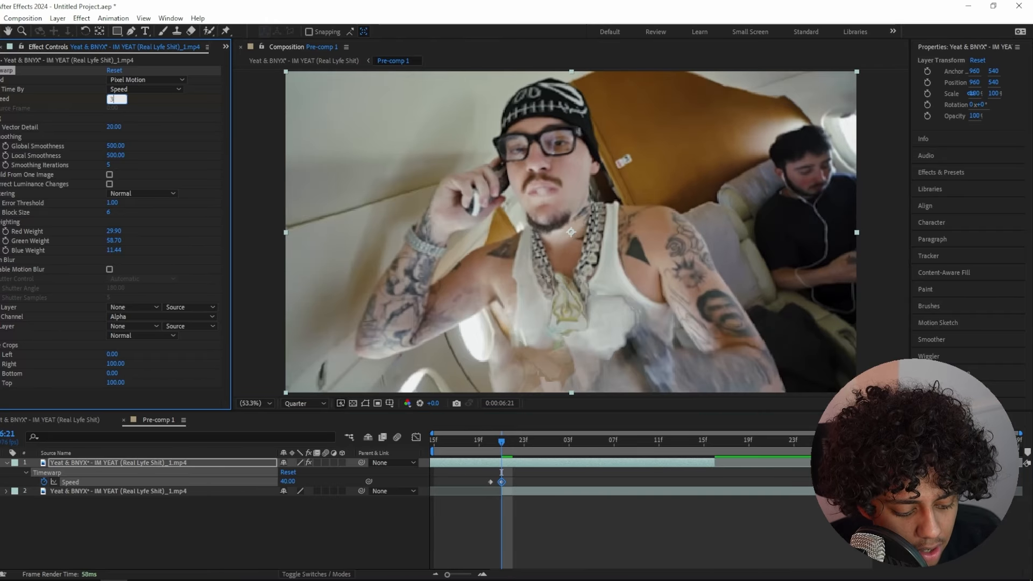
type("0")
key("Return")
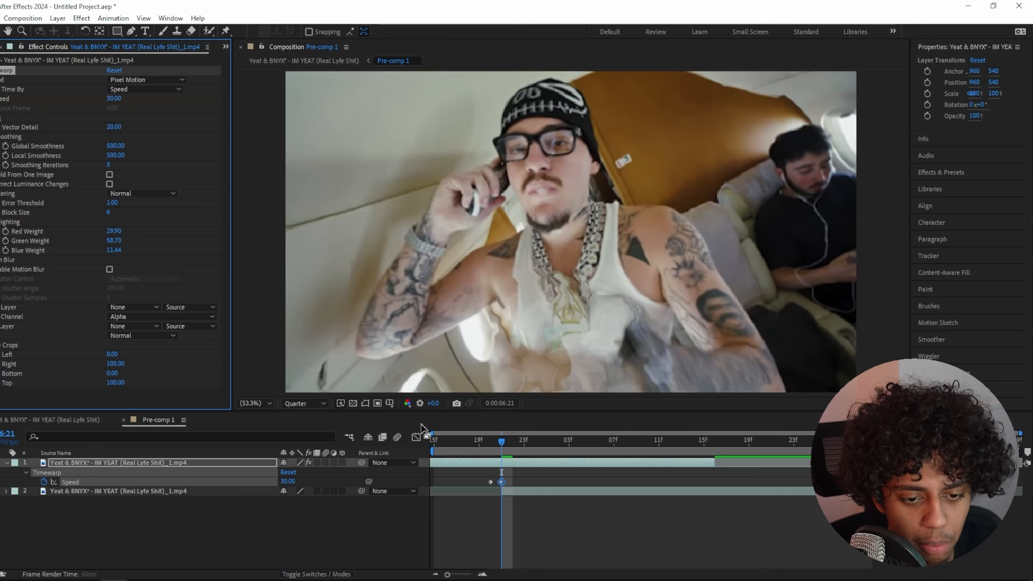
key("space")
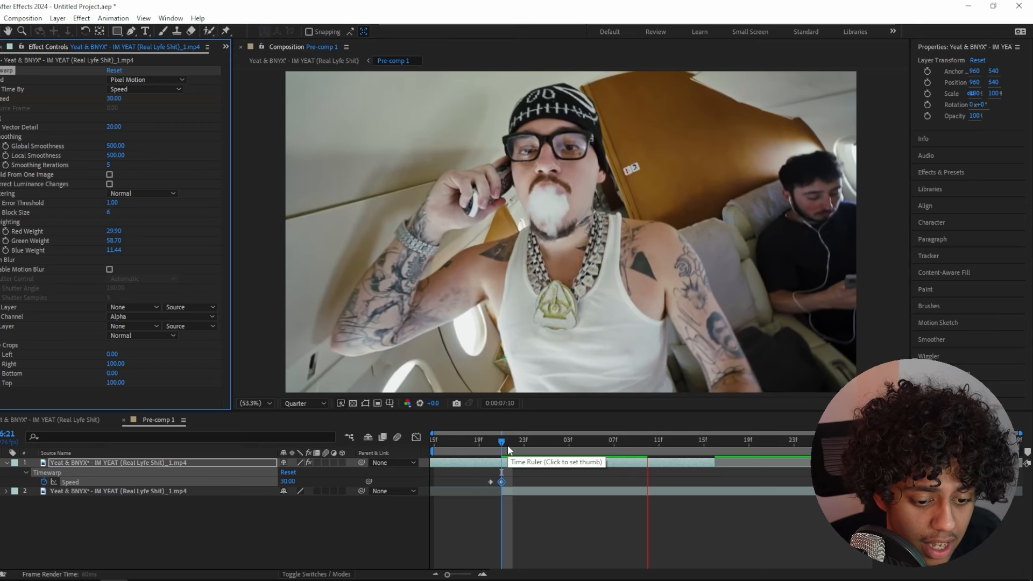
Step: Apply the Minimax effect to the upper clip and set its Direction to Just Vertical
key("ctrl+space")
type("minimax")
key("Return")
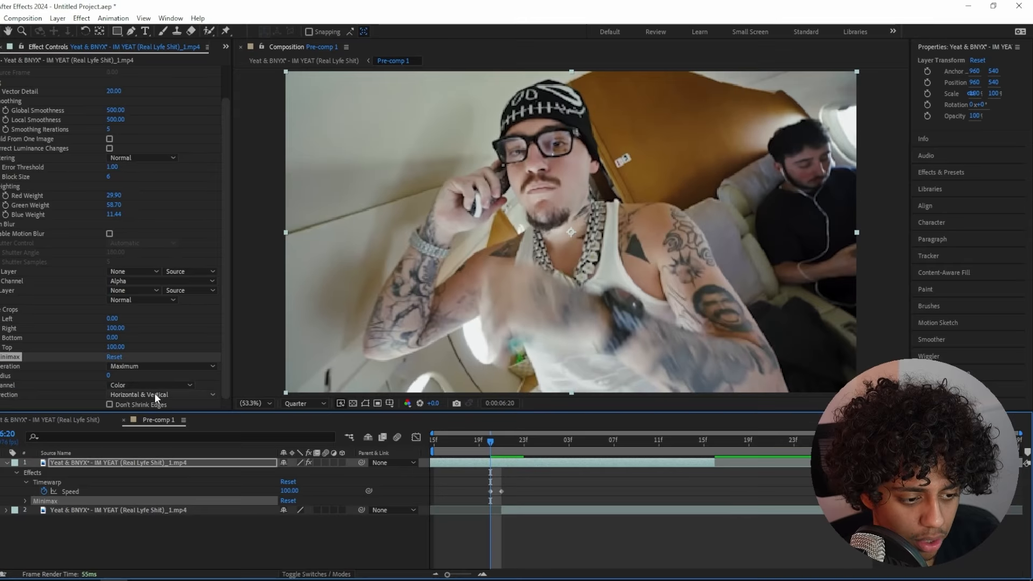
left_click(155, 394)
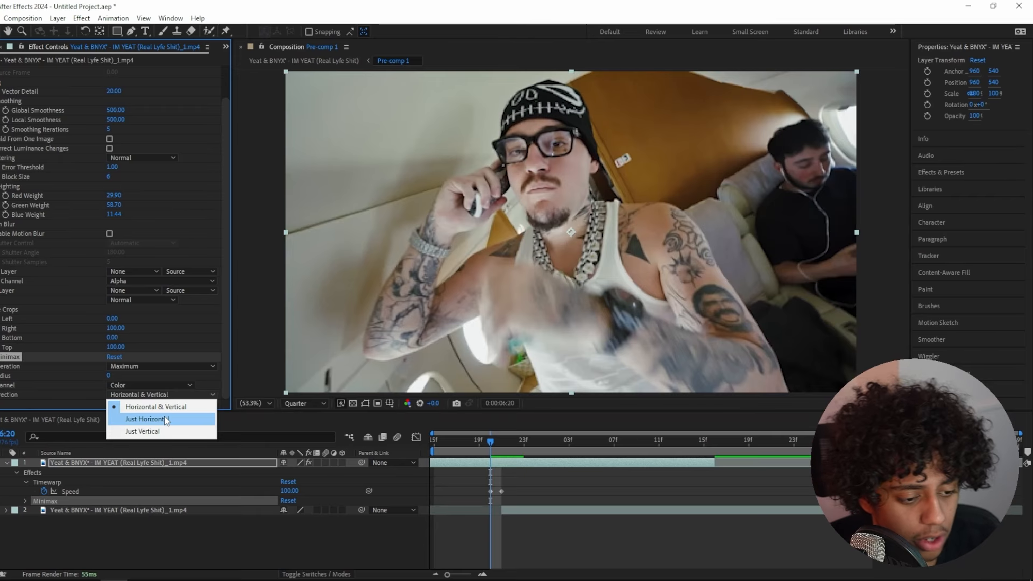
left_click(150, 431)
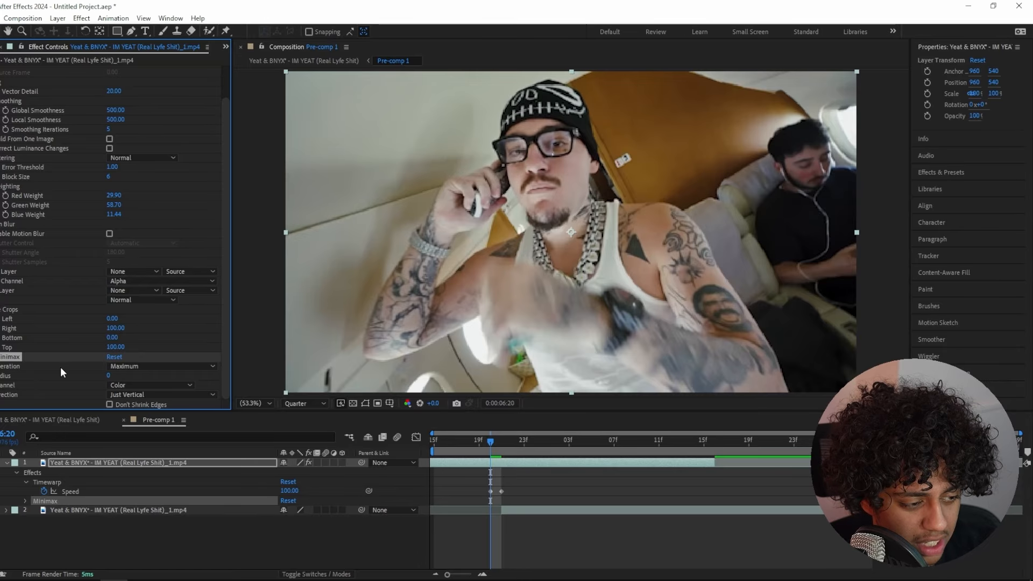
Step: Keyframe Minimax's Radius at 0 on frame 6:20 of the upper clip
left_click(483, 441)
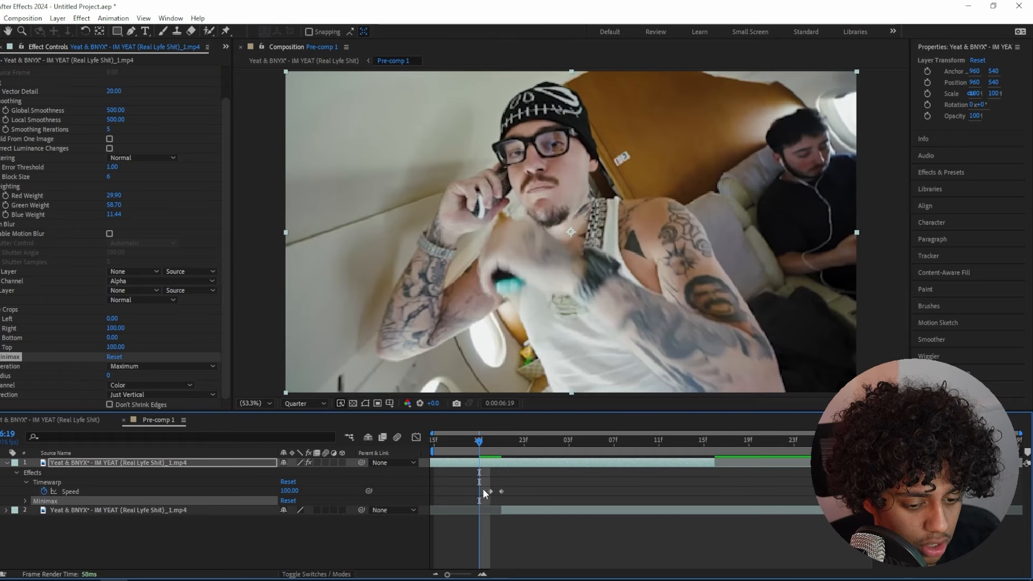
key("Page_Down")
left_click(25, 501)
left_click(44, 510)
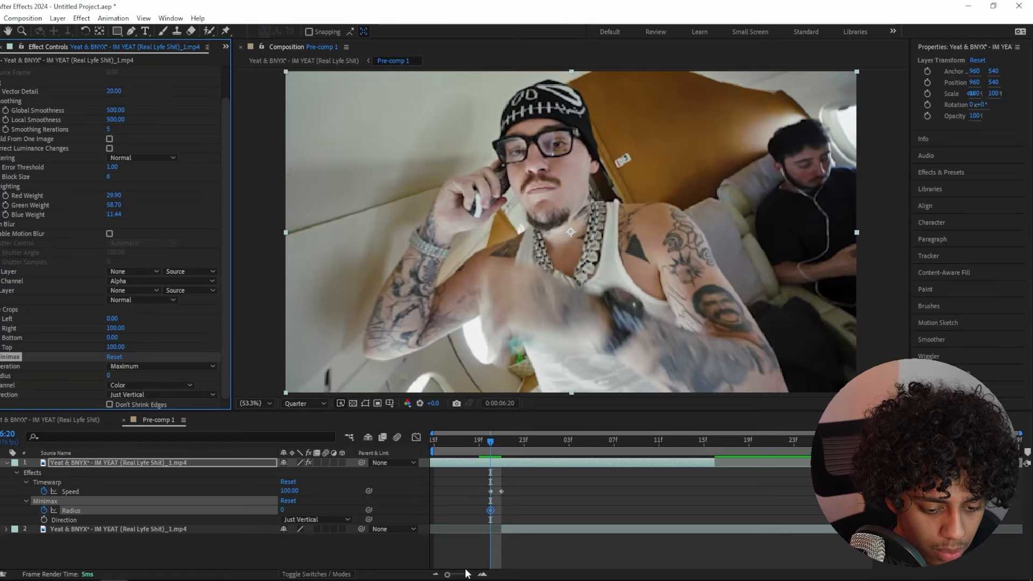
Step: Keyframe Minimax's Radius at 40 on frame 6:19 and 0 on frame 6:18
left_click_drag(447, 574, 471, 574)
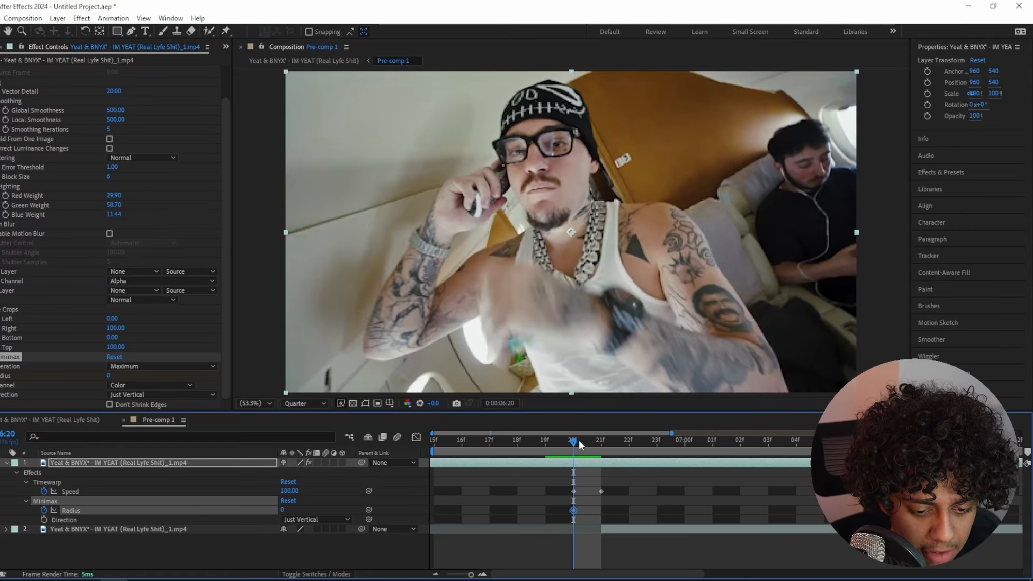
key("Page_Up")
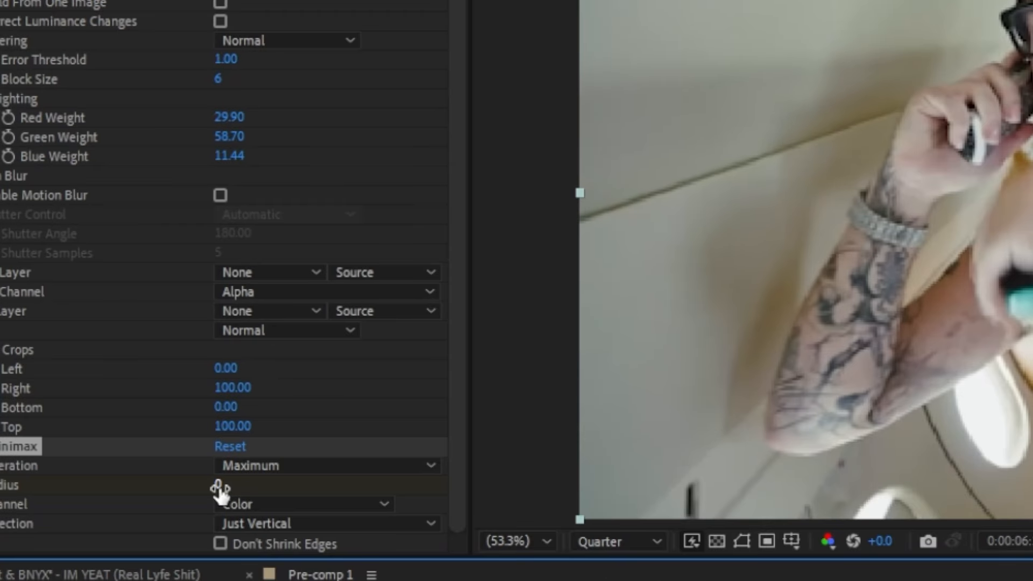
left_click_drag(217, 488, 276, 486)
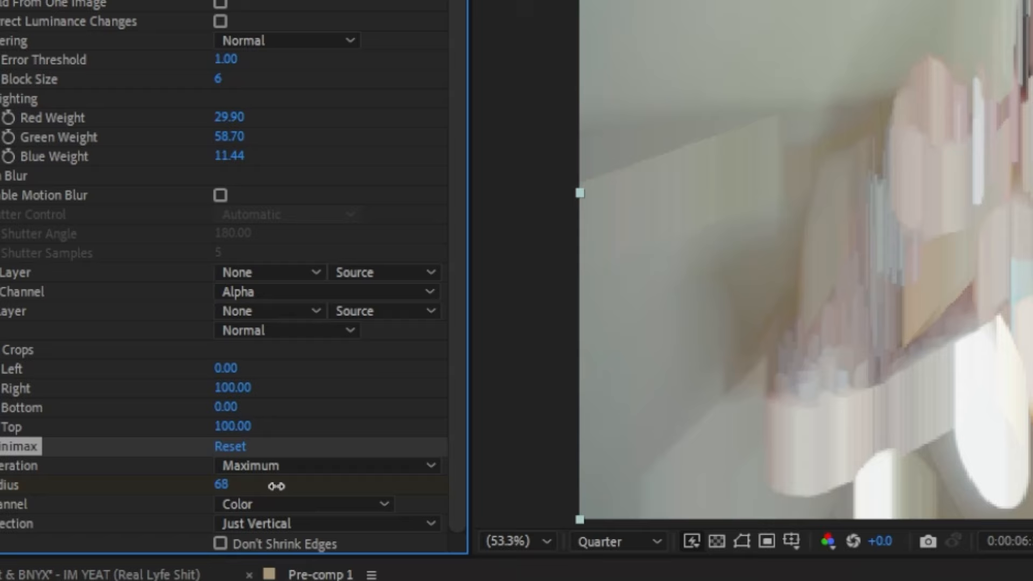
left_click(225, 488)
type("40")
key("Return")
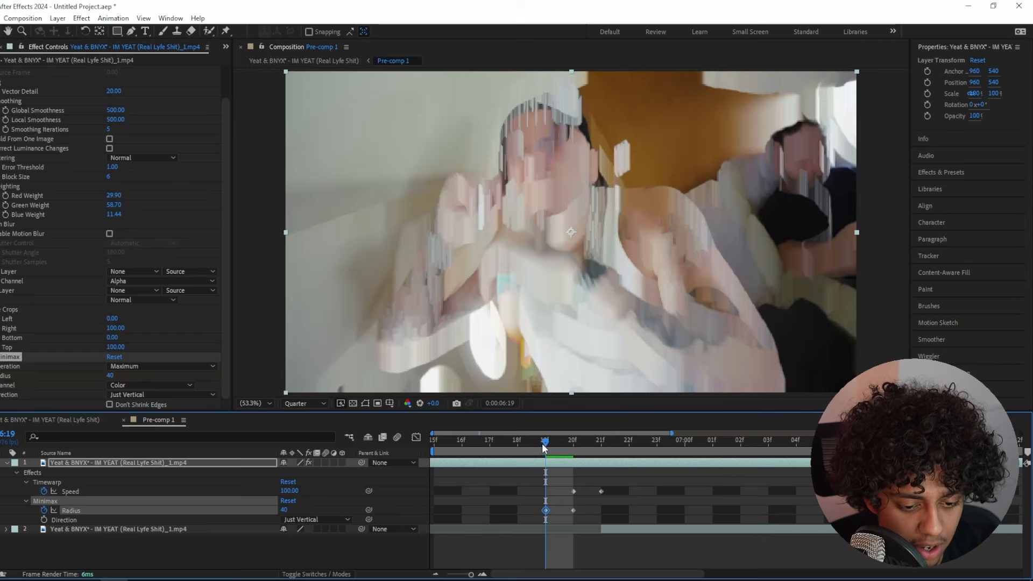
left_click_drag(546, 442, 517, 441)
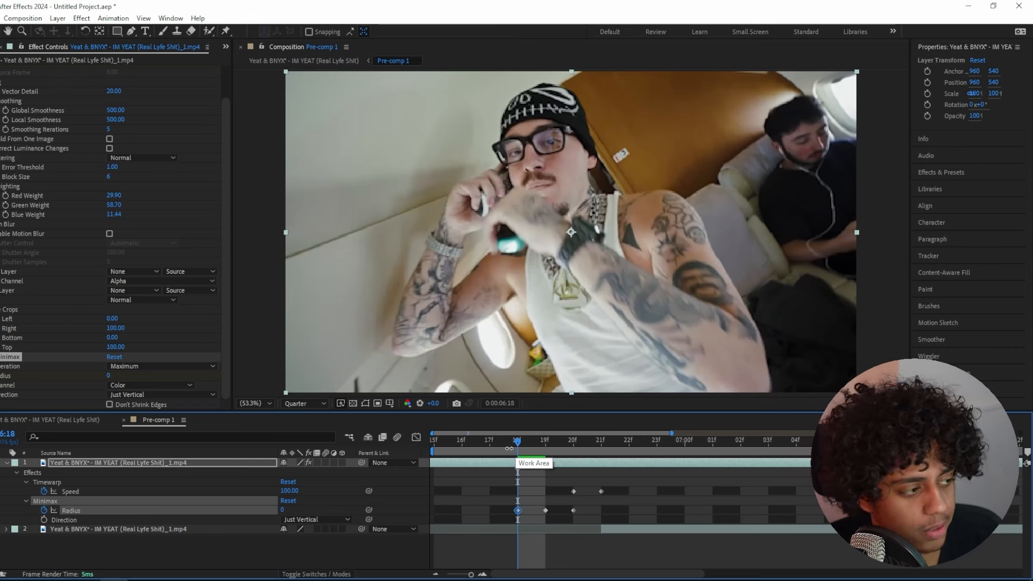
Step: Apply the Exposure effect to the upper clip and keyframe its Exposure at 0 on frame 6:18
key("ctrl+space")
type("exp")
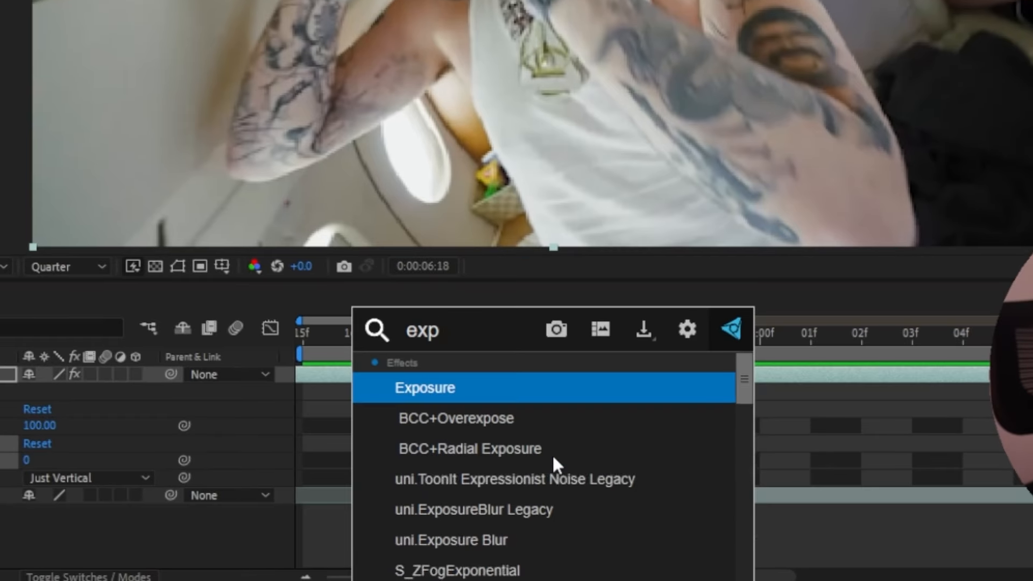
key("Return")
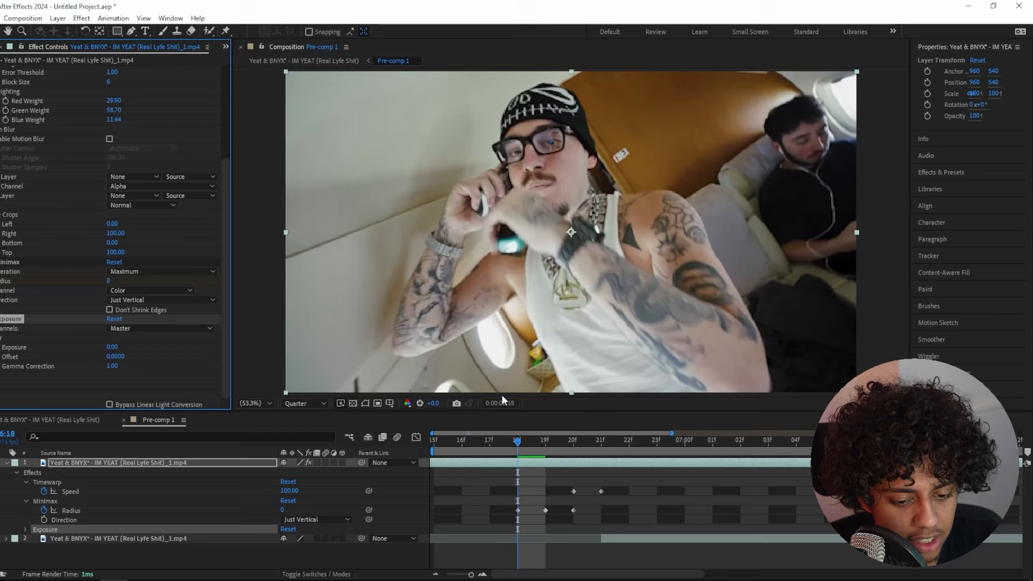
left_click_drag(506, 340, 586, 359)
left_click_drag(589, 450, 511, 450)
left_click(2, 351)
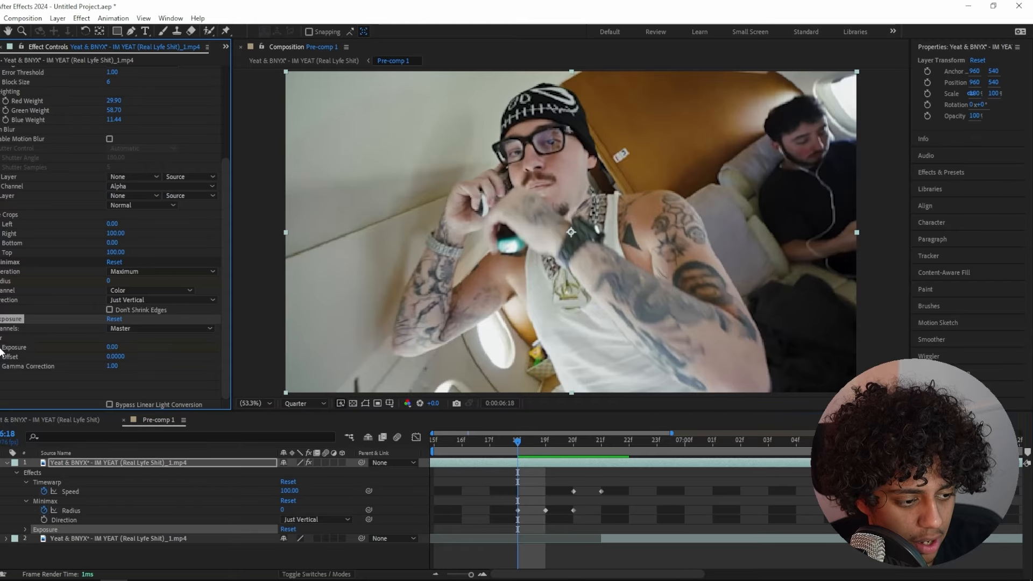
key("u")
key("u")
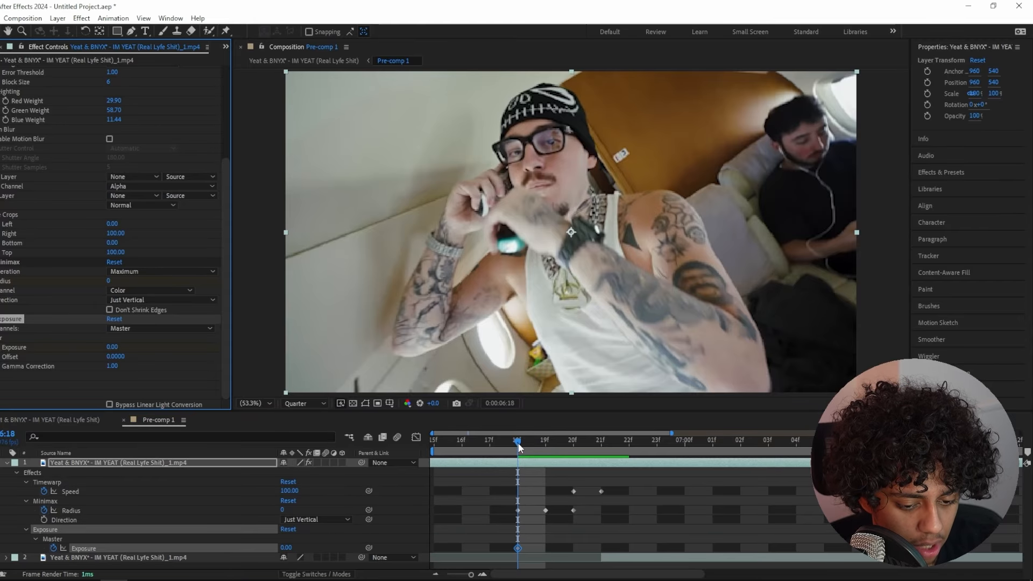
Step: Keyframe Exposure at 2.6 on frame 6:19 and 0 on frame 6:20
left_click_drag(520, 448, 545, 448)
left_click(117, 347)
type("3")
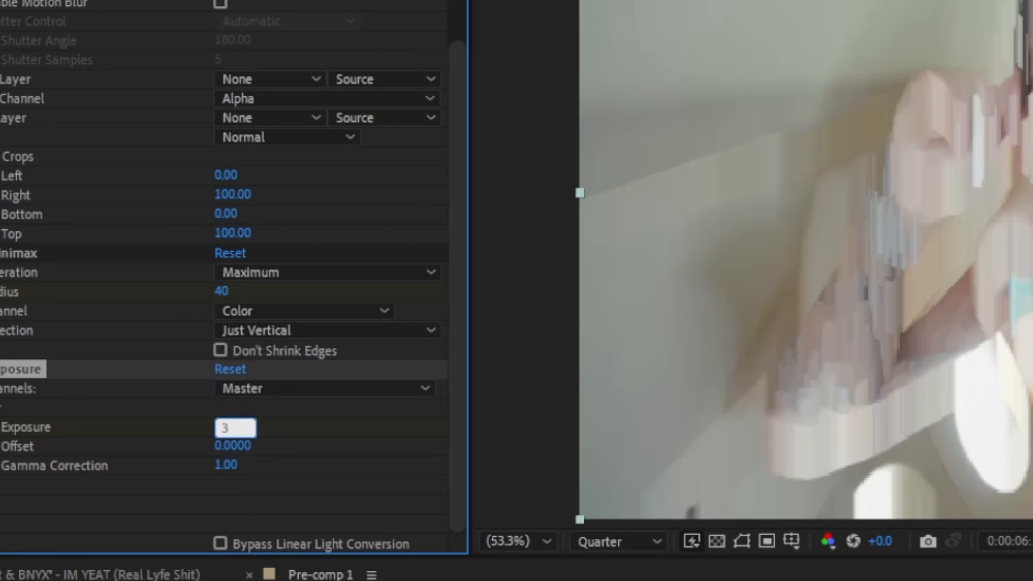
key("Return")
left_click(226, 426)
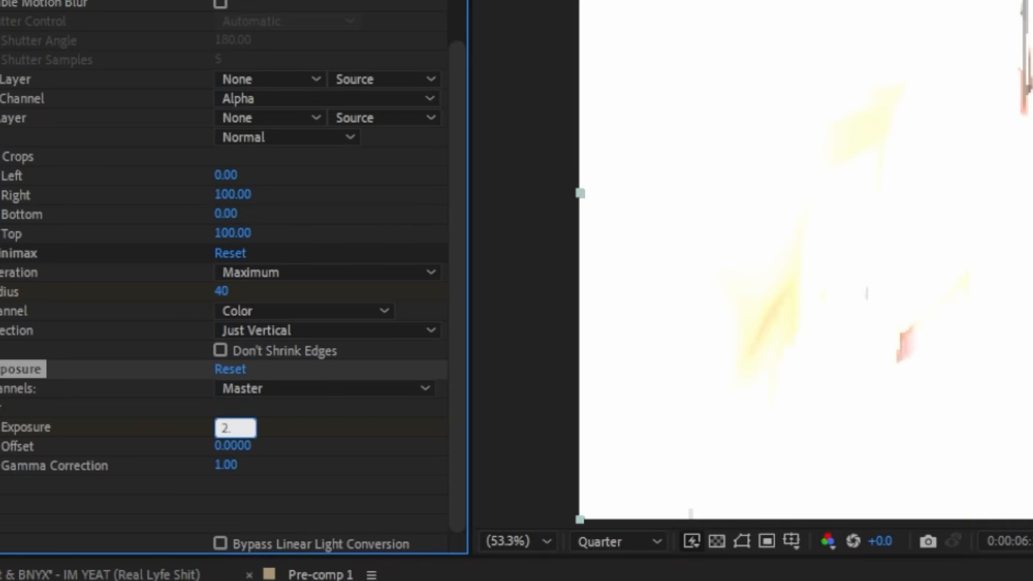
type("2.6")
key("Return")
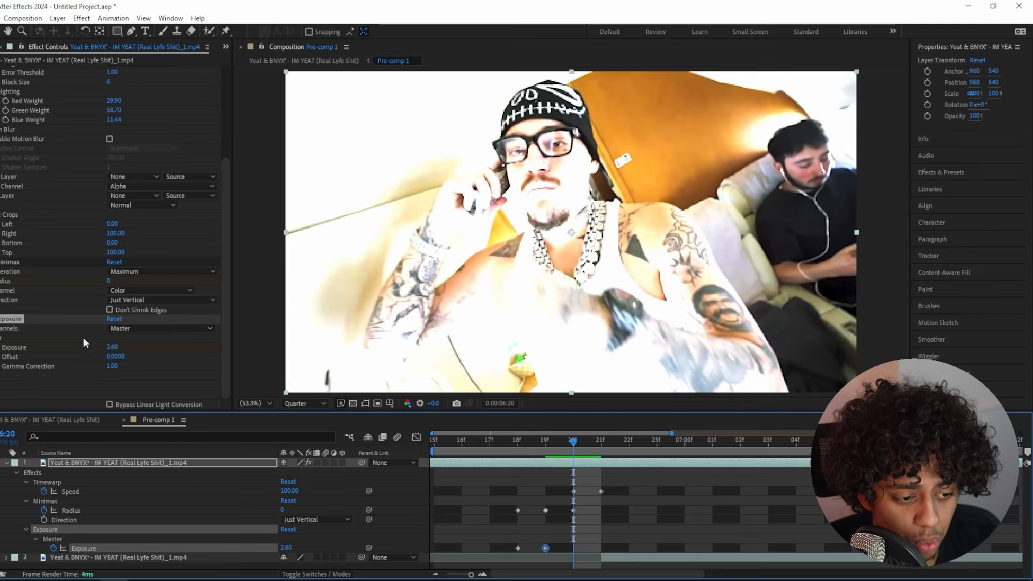
left_click(232, 425)
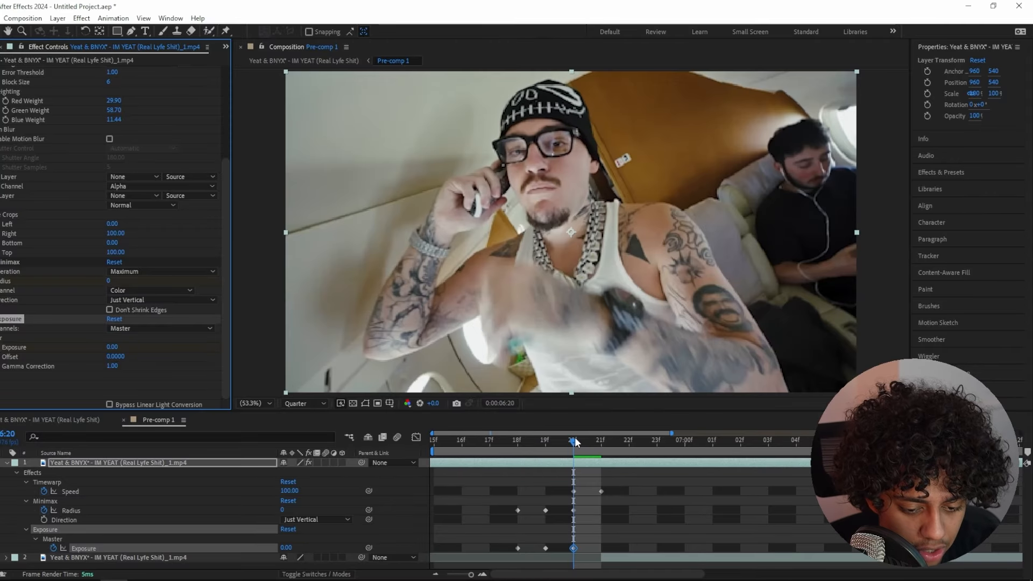
Step: Keyframe Exposure at 1.33 on frame 6:21 and fade it to 0 with a keyframe placed at frame 7:01
left_click_drag(577, 442, 600, 440)
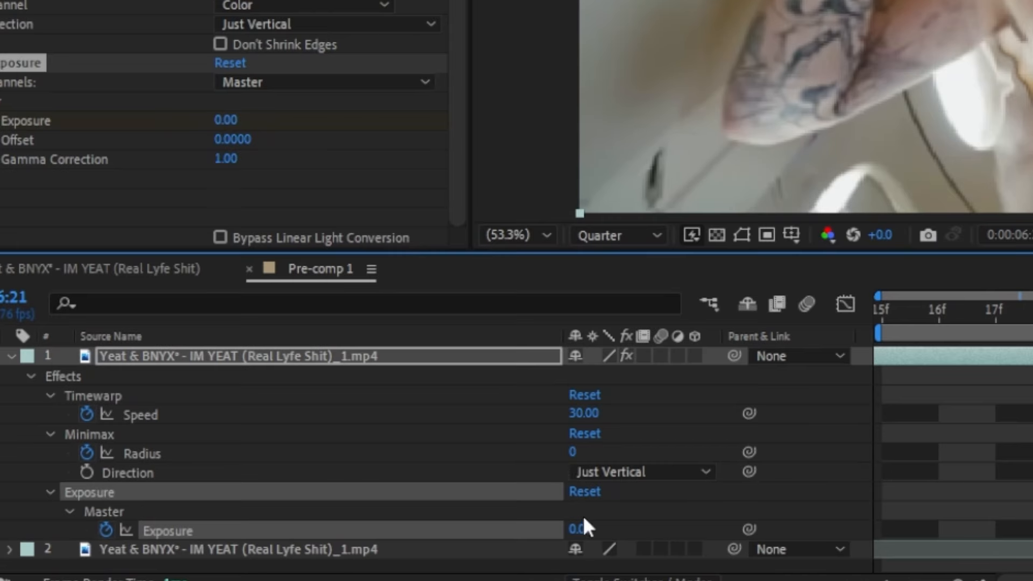
left_click_drag(580, 530, 694, 518)
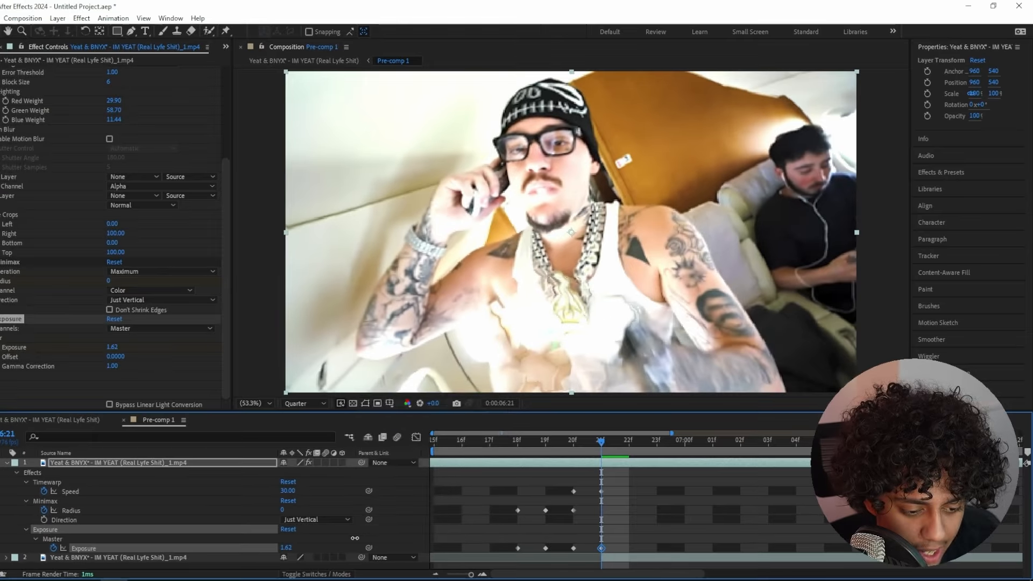
right_click(353, 395)
key("Escape")
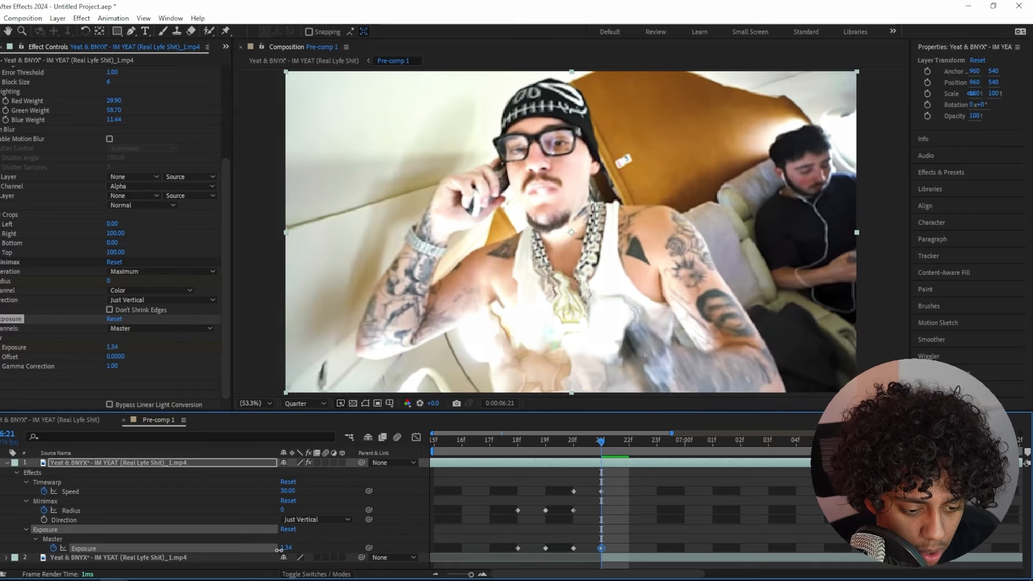
key("Page_Down")
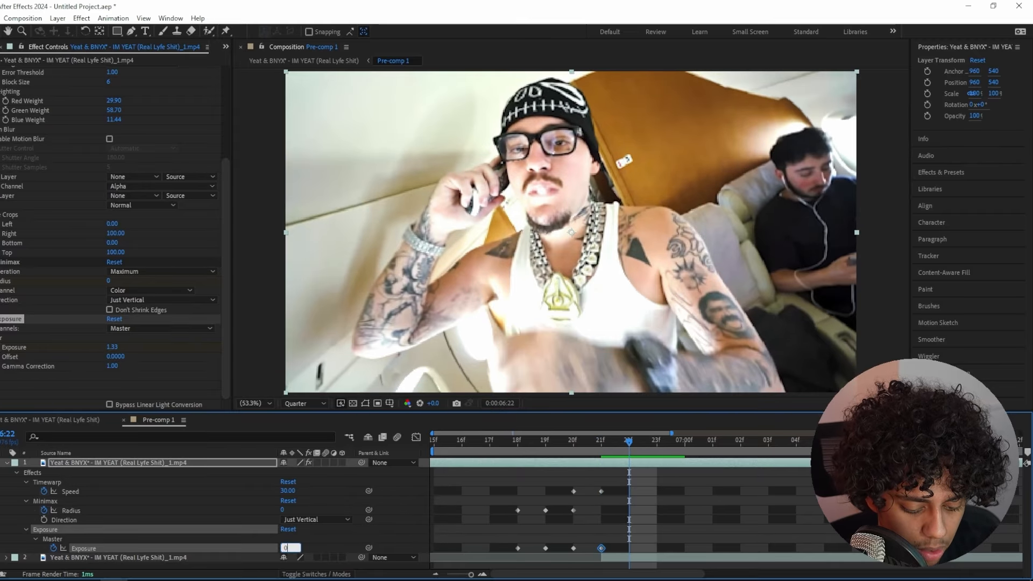
key("Return")
left_click_drag(629, 549, 712, 548)
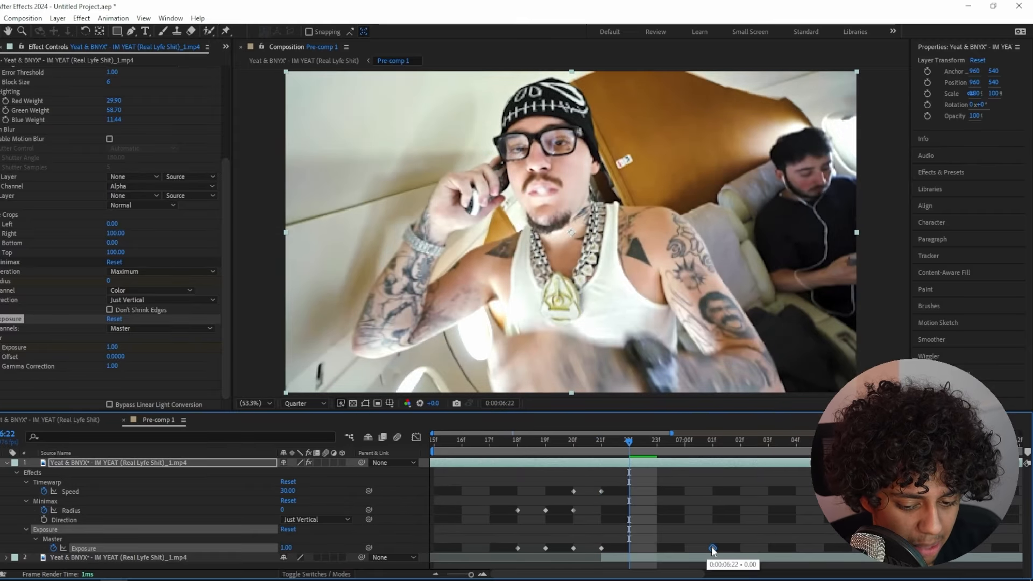
Step: Apply the Curves effect to the upper clip and keyframe its default straight curve on frame 6:18
left_click_drag(627, 445, 518, 447)
key("ctrl+space")
type("cur")
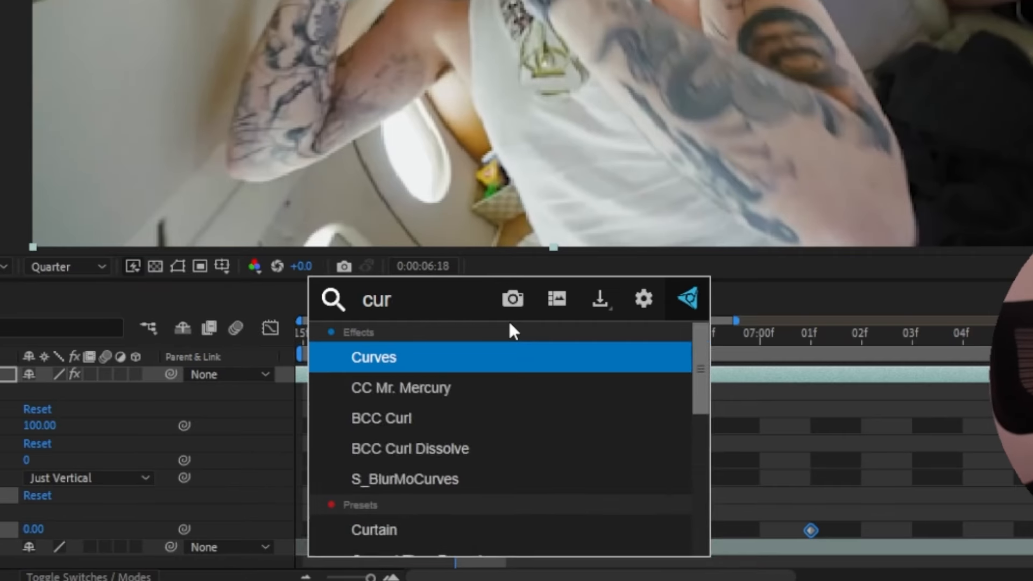
key("Return")
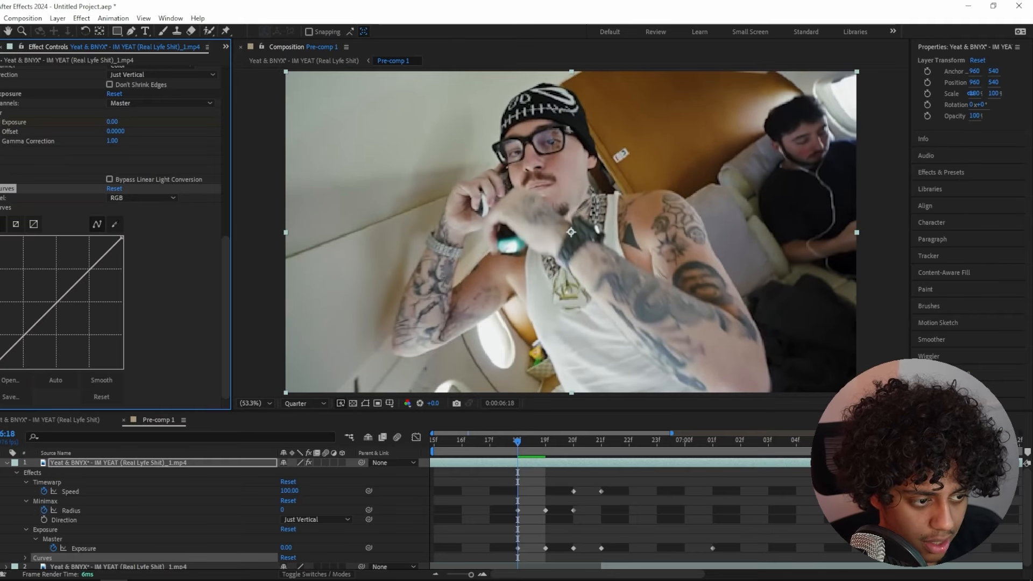
key("u")
key("u")
Step: On frame 6:19, shape the RGB curve into a contrast S-curve with lowered shadows and raised highlights
left_click_drag(518, 446, 540, 446)
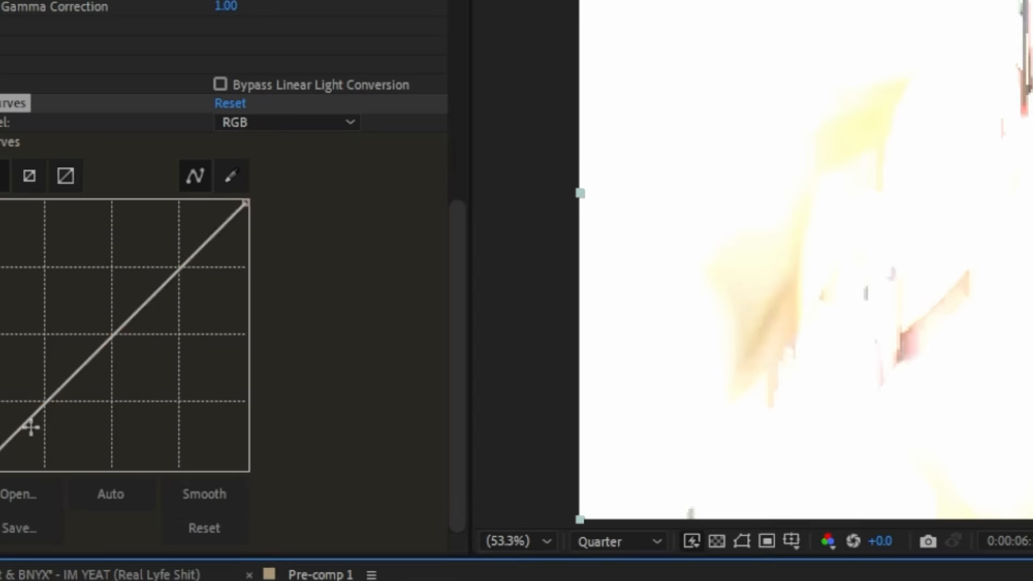
left_click_drag(18, 351, 26, 365)
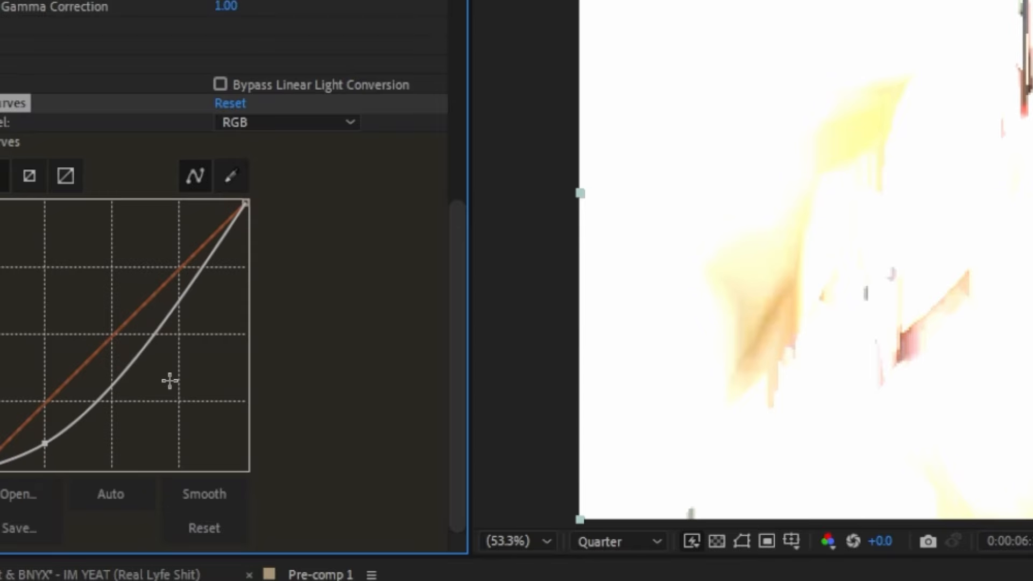
left_click_drag(160, 322, 148, 292)
mouse_move(46, 445)
left_mouse_down()
mouse_move(49, 455)
mouse_move(49, 444)
left_mouse_up()
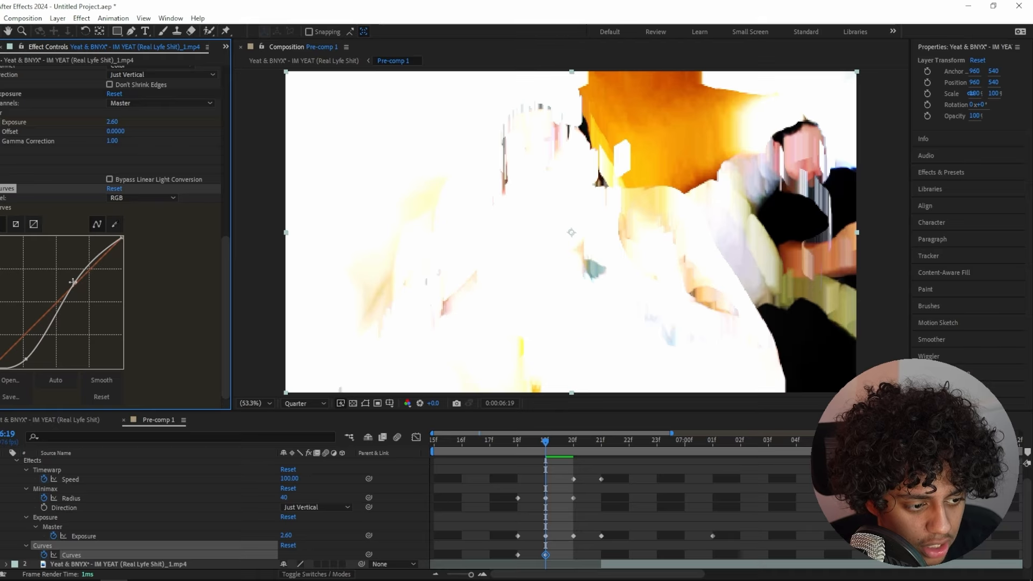
left_click_drag(73, 281, 74, 284)
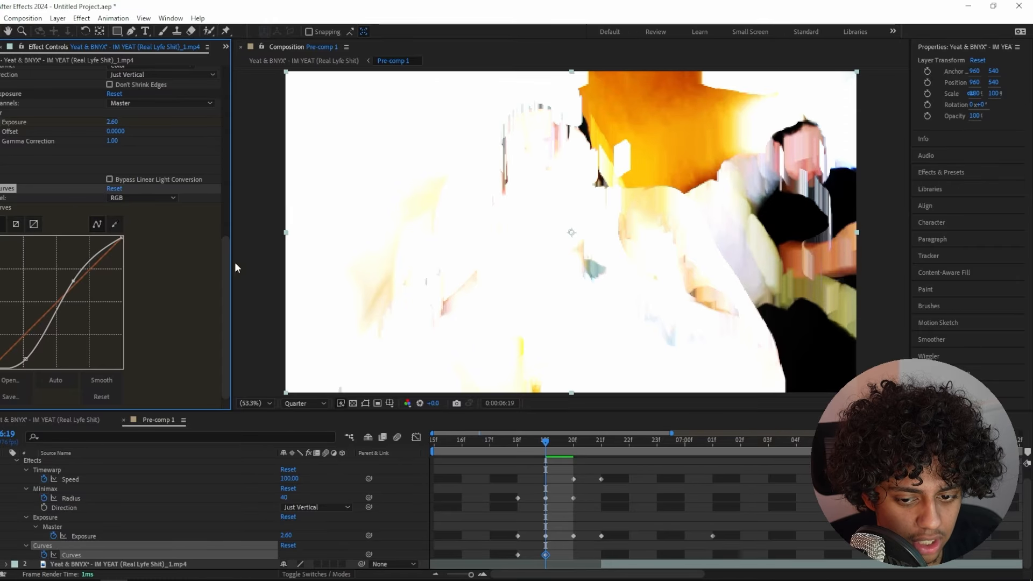
Step: Copy the straight Curves keyframe from frame 6:18 to frame 6:20
left_click(573, 440)
left_click_drag(523, 550, 511, 559)
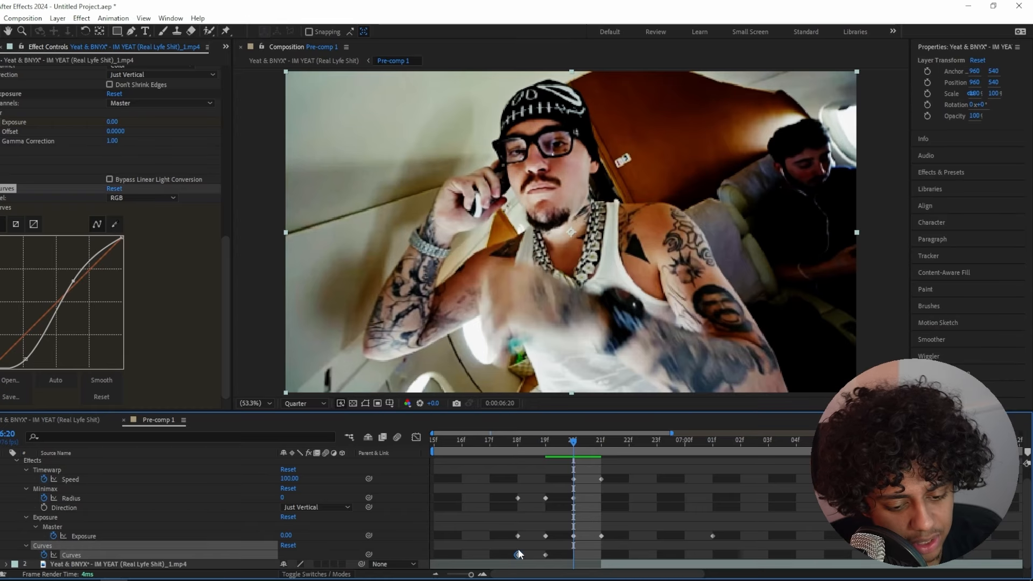
key("ctrl+c")
key("ctrl+v")
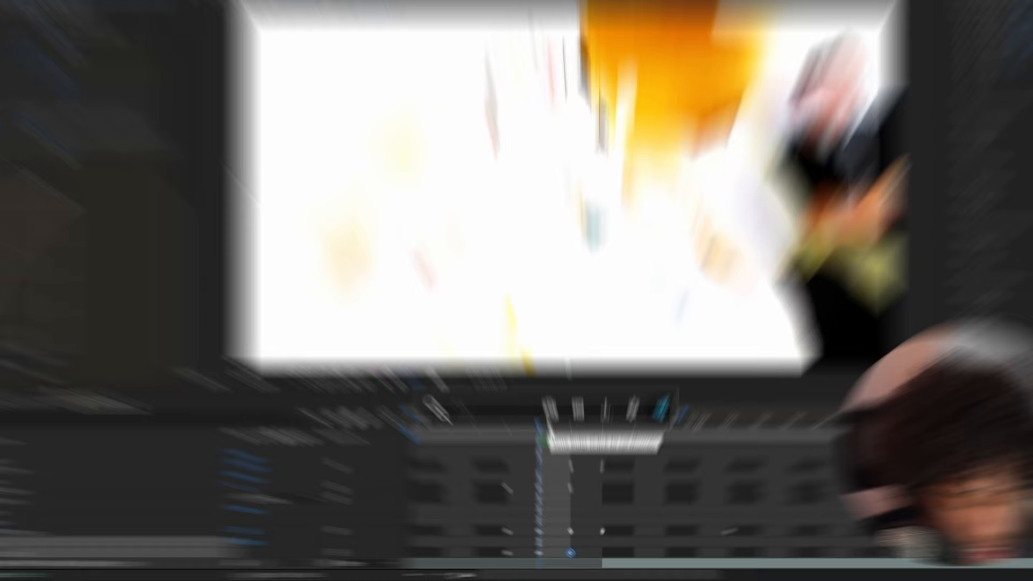
Step: Apply the Invert effect to the upper clip and keyframe Blend With Original at 100% on frame 6:19
key("ctrl+space")
type("inv")
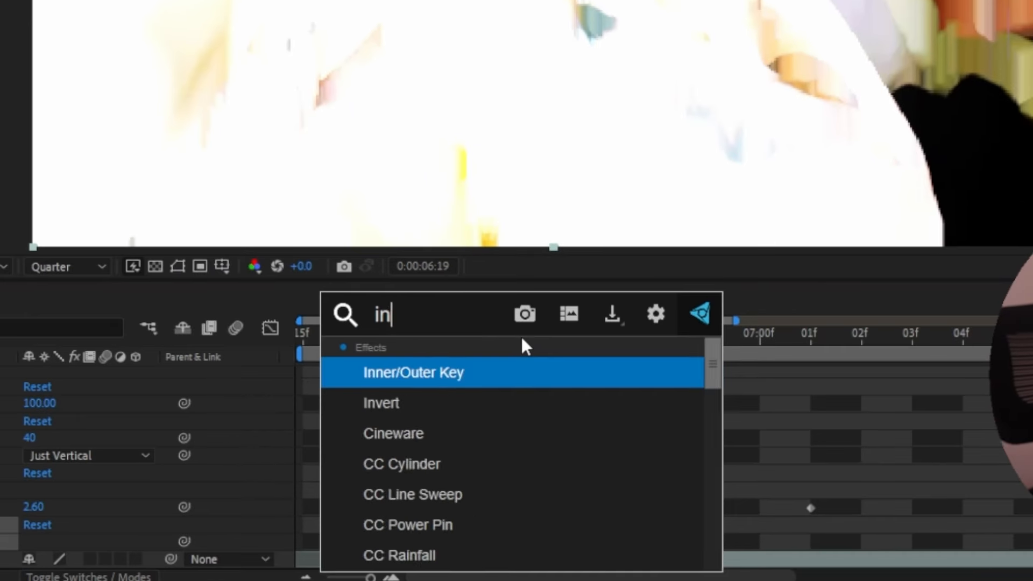
key("Return")
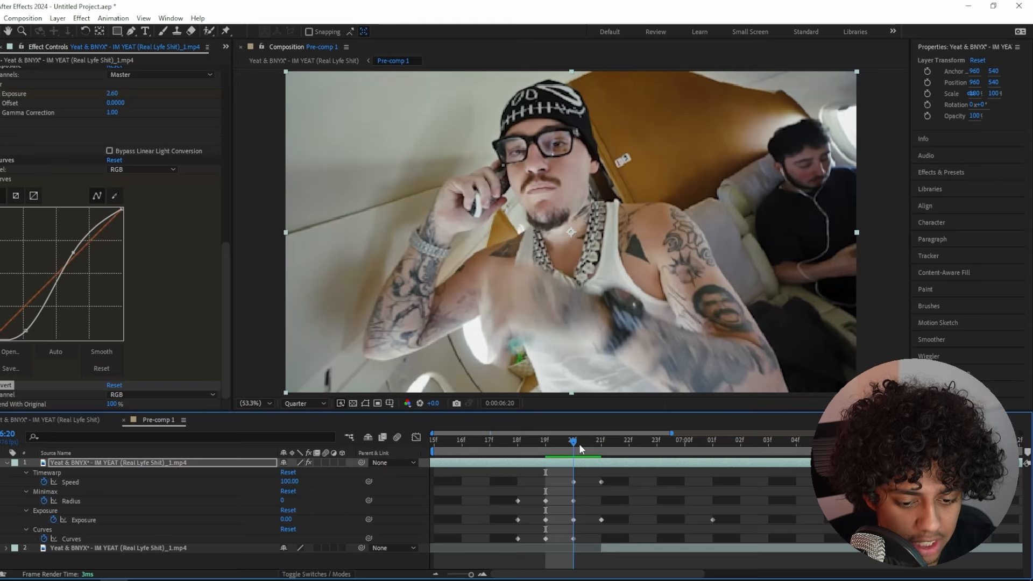
left_click_drag(579, 444, 545, 447)
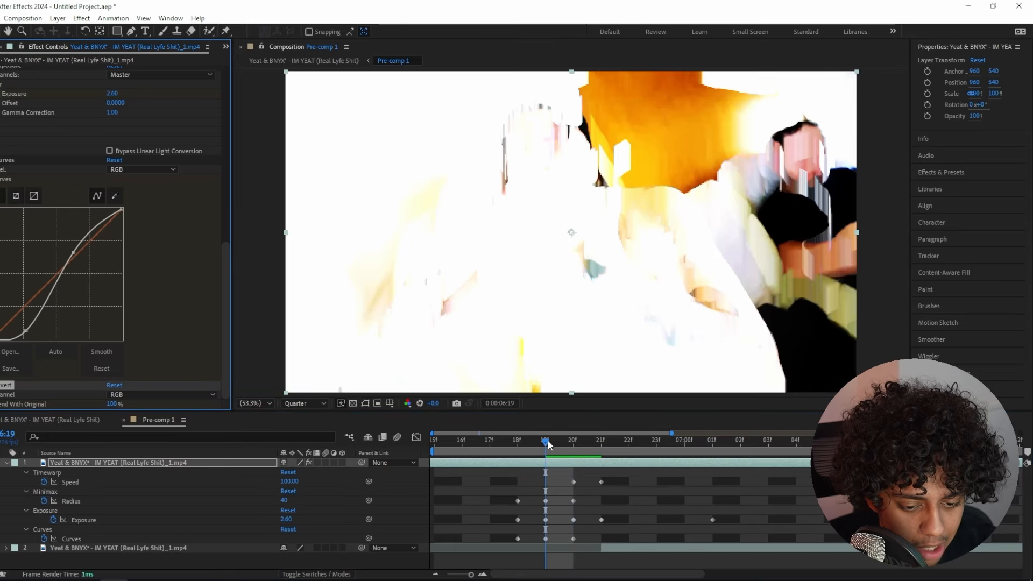
key("u")
key("u")
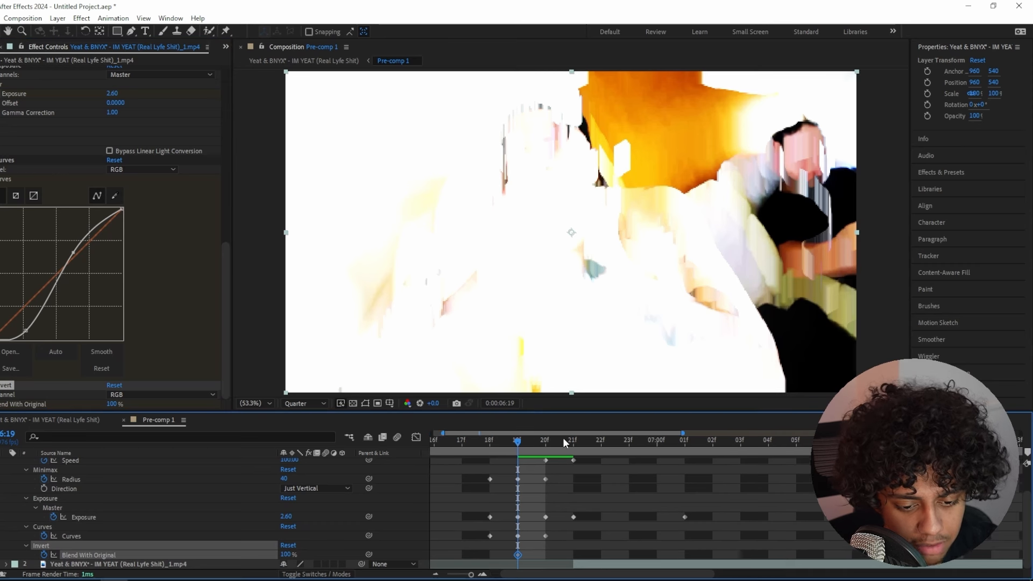
Step: Keyframe Invert's Blend With Original at 0% on frame 6:20 and copy the 100% keyframe to frame 6:21
left_click(567, 443)
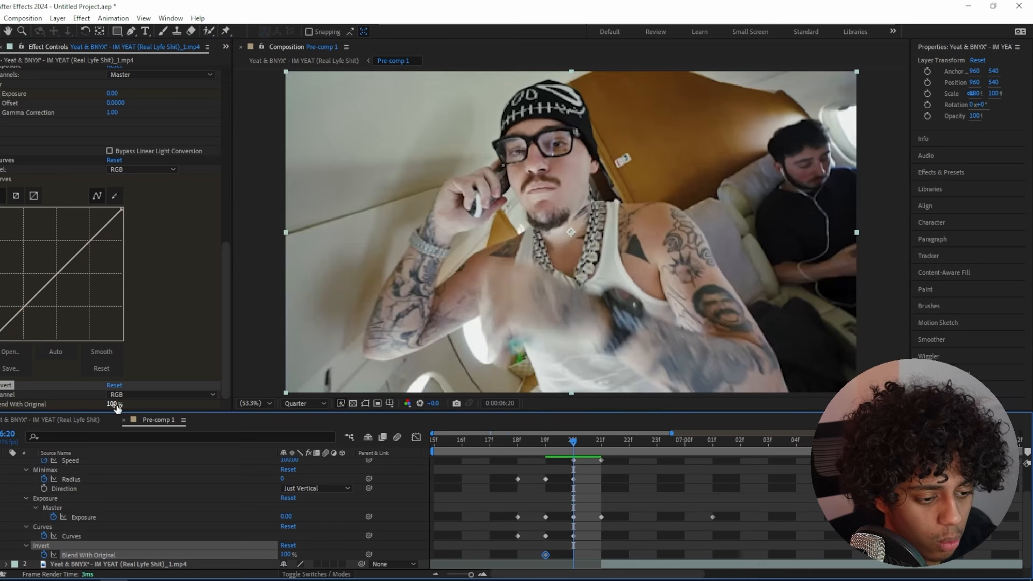
left_click_drag(117, 408, 65, 407)
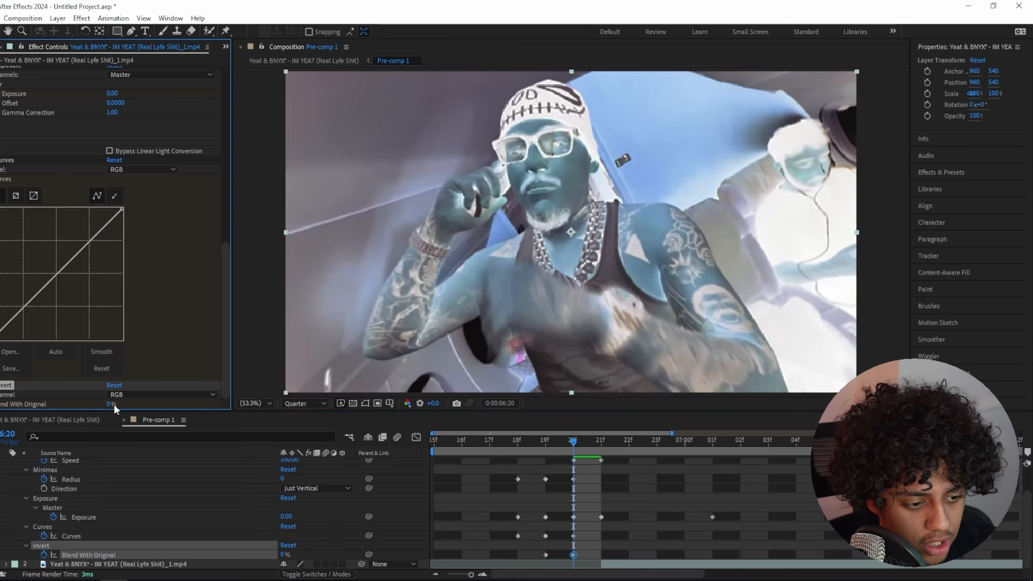
left_click(585, 447)
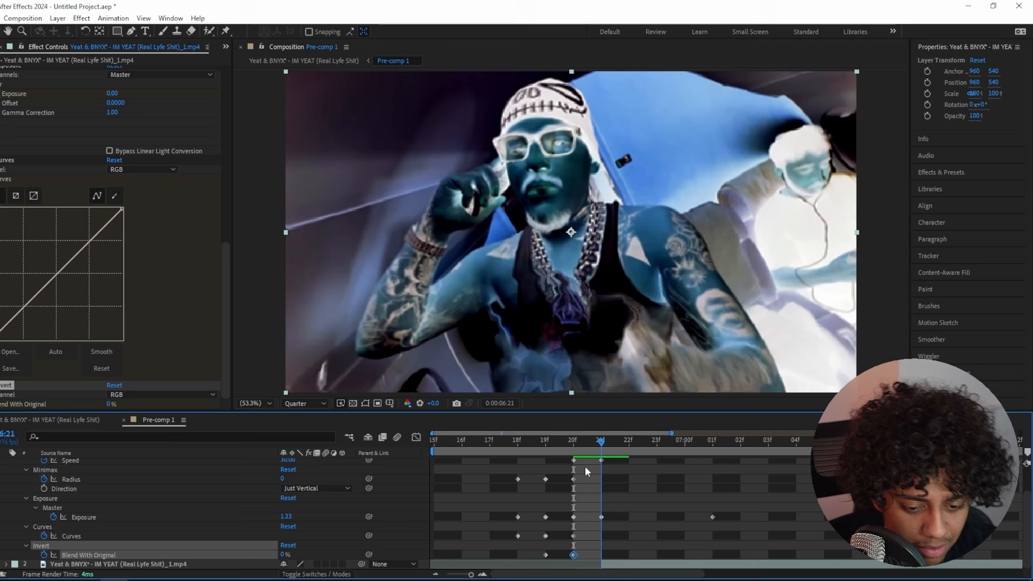
left_click(545, 554)
key("ctrl+c")
key("ctrl+v")
left_click_drag(610, 438, 540, 453)
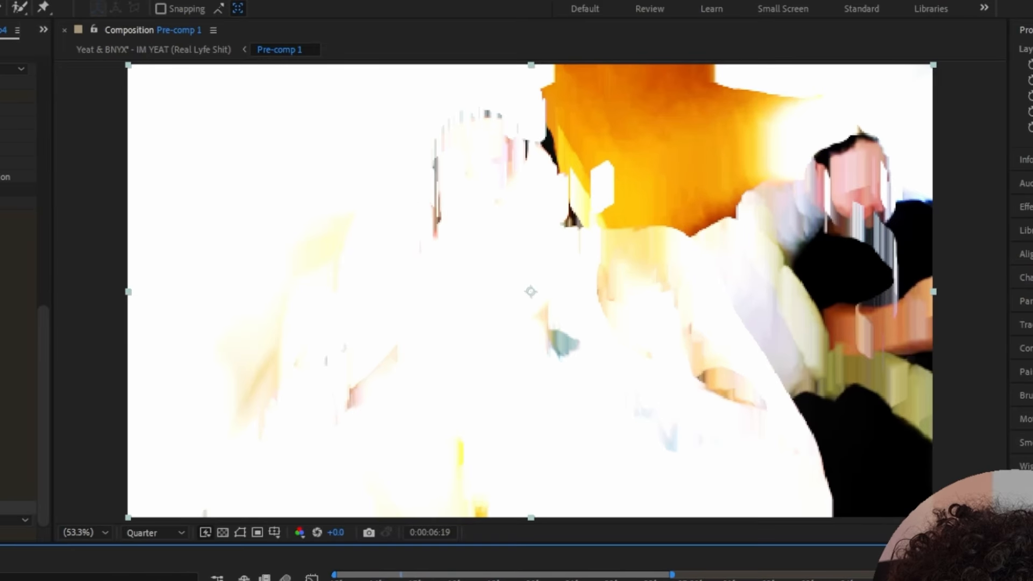
key("Page_Down")
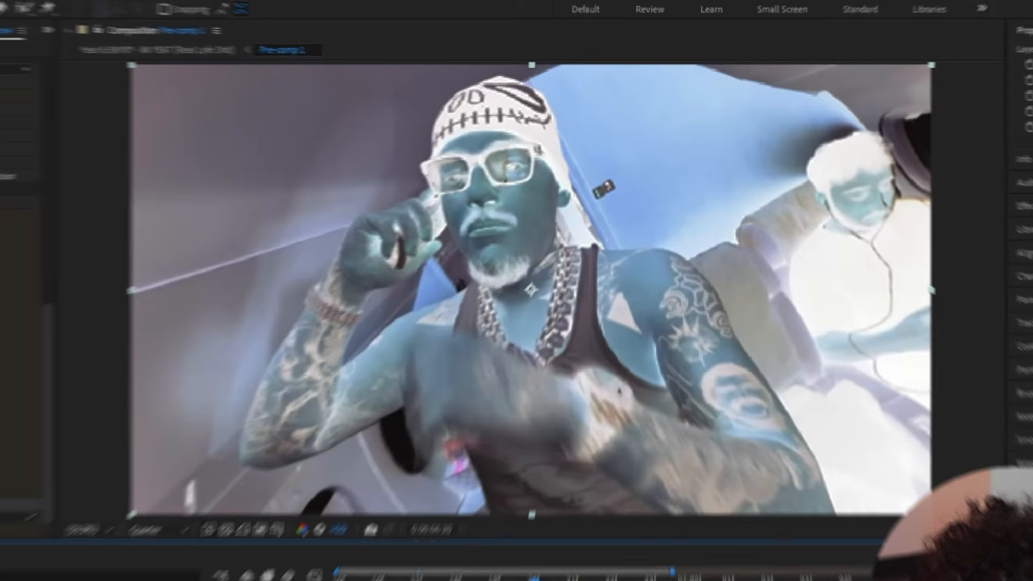
key("Page_Down")
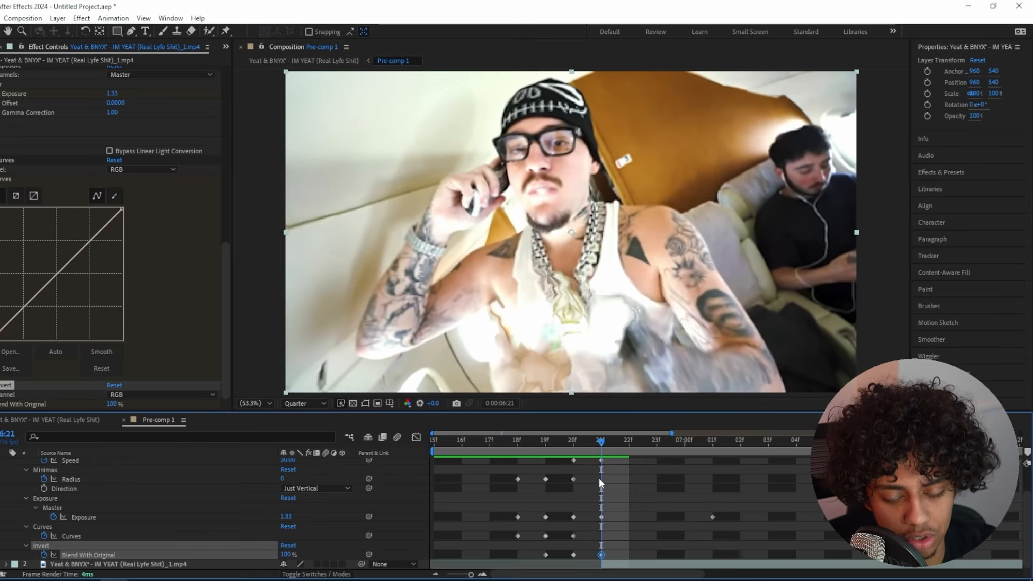
Step: Apply the Tint effect to the upper clip
key("Page_Up")
key("ctrl+space")
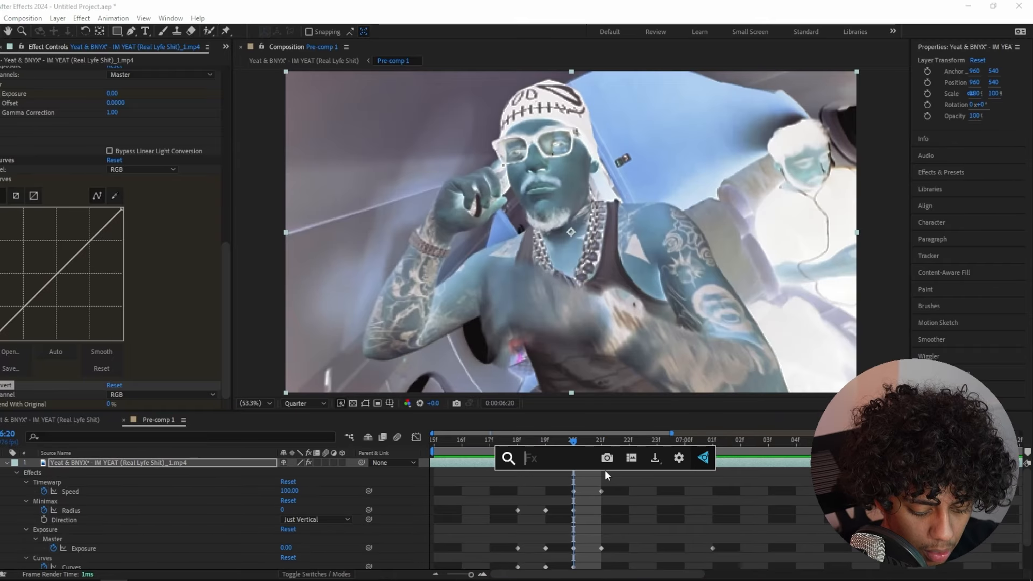
type("tin")
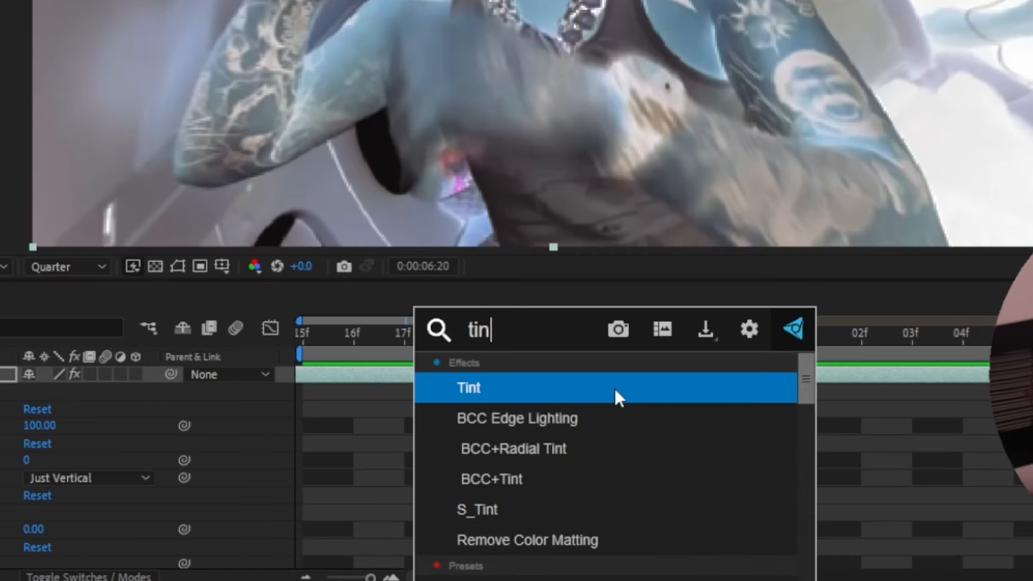
left_click(614, 386)
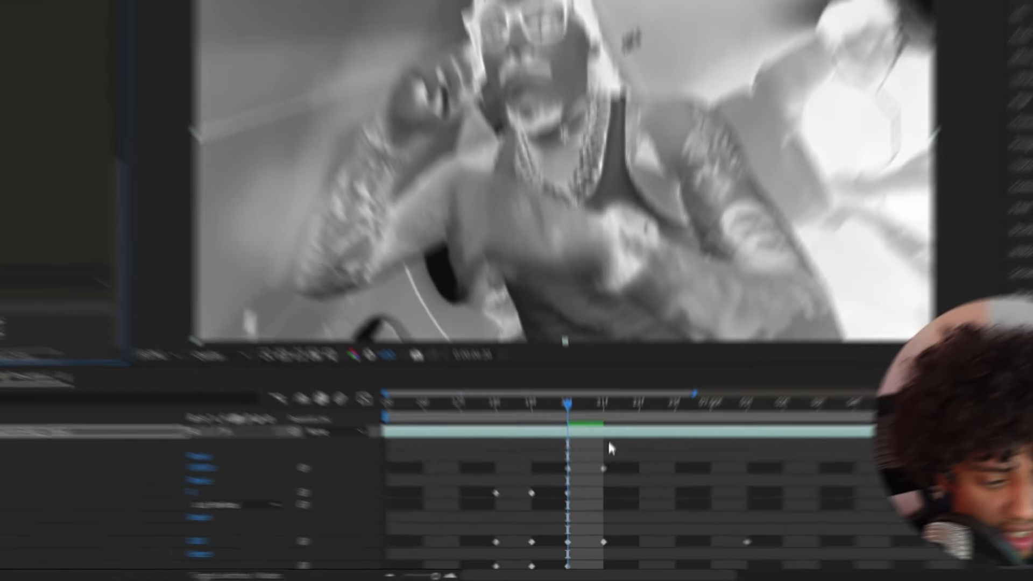
scroll(595, 506, "down", 2)
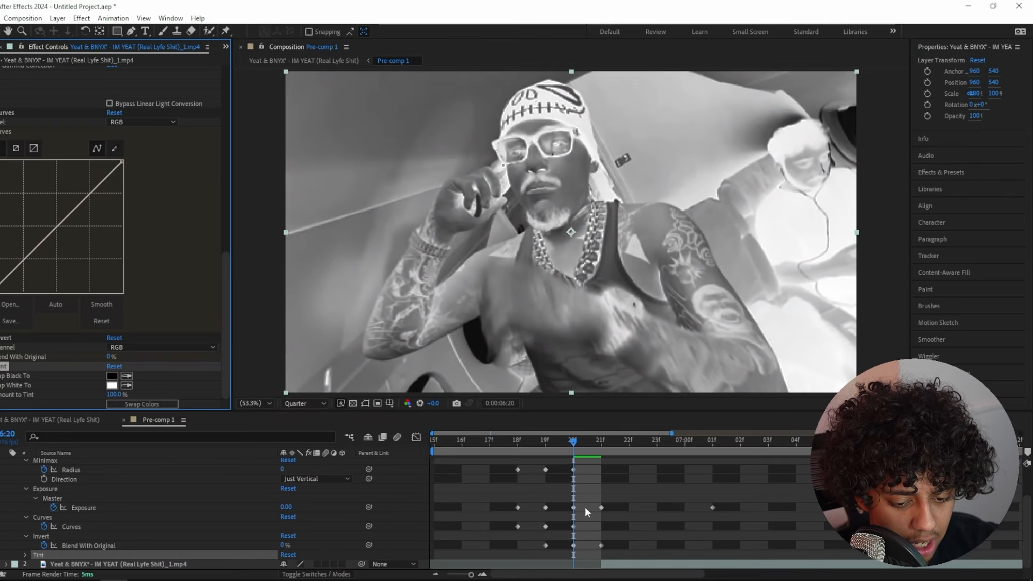
Step: Keyframe Tint's Amount to Tint at 100% on frame 6:21 and 0% on frame 6:20
left_click(596, 441)
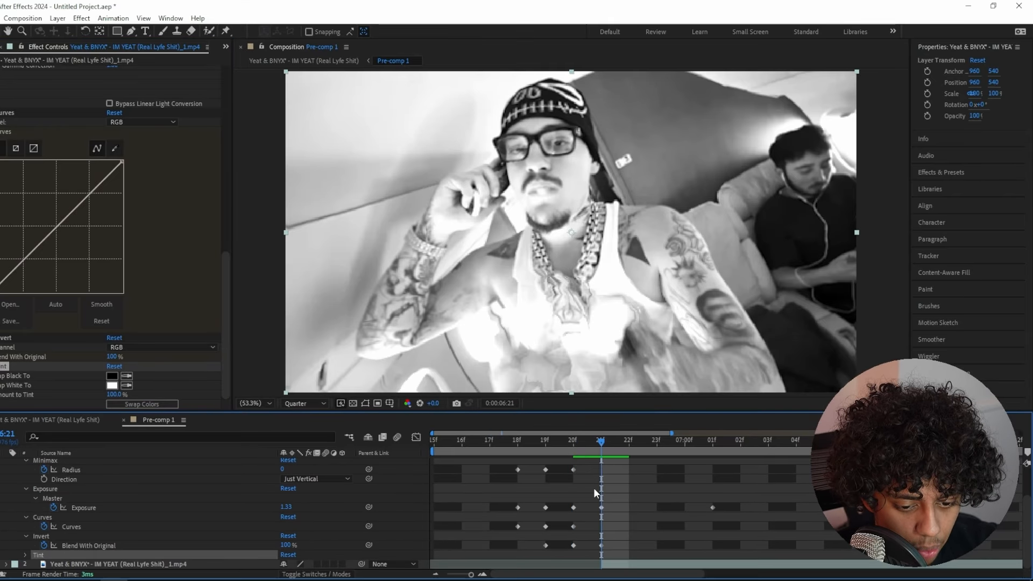
mouse_move(590, 440)
left_mouse_down()
mouse_move(576, 440)
mouse_move(599, 441)
left_mouse_up()
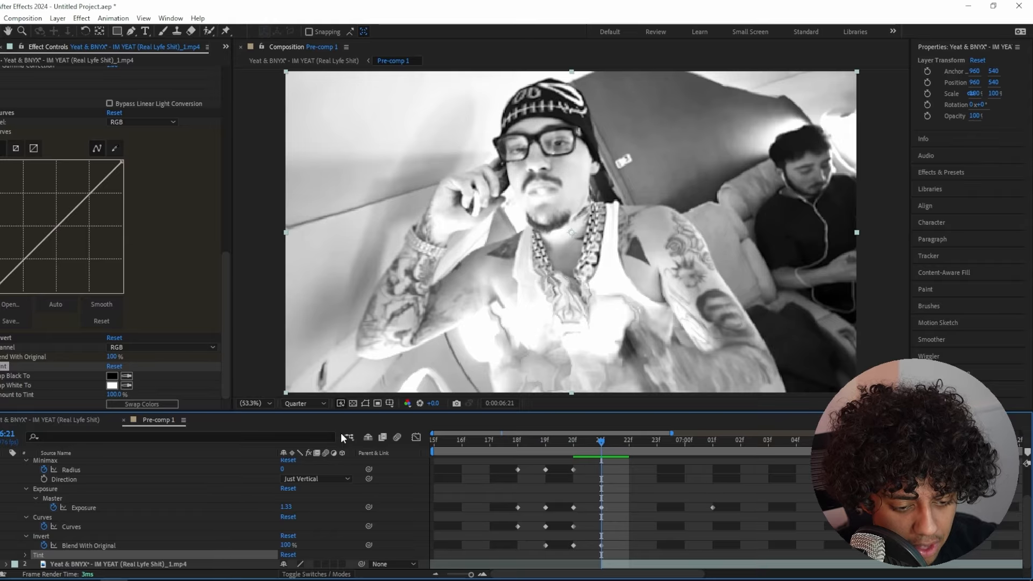
left_click(1, 395)
key("u")
key("u")
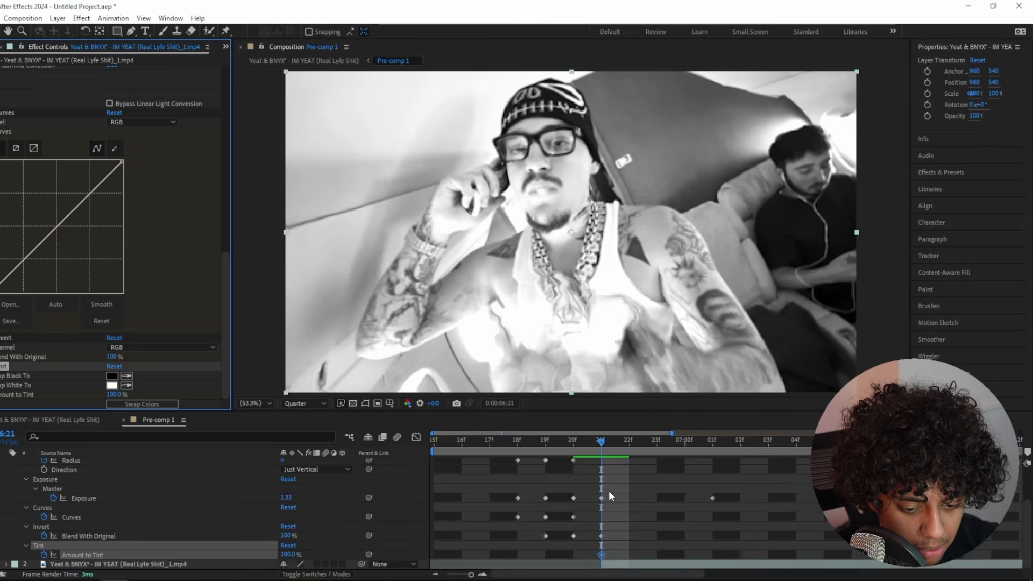
left_click_drag(595, 443, 575, 441)
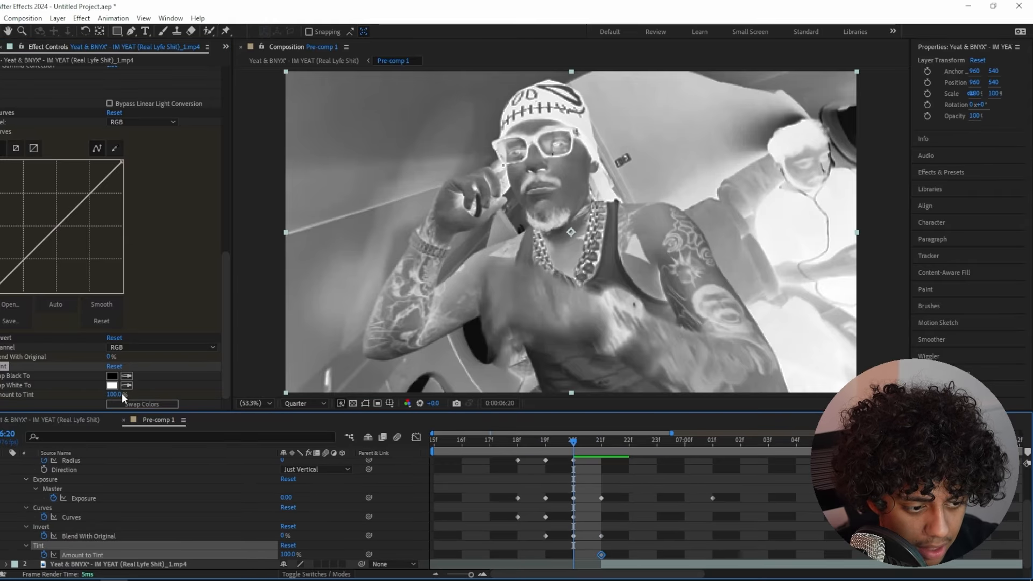
left_click_drag(123, 396, 76, 393)
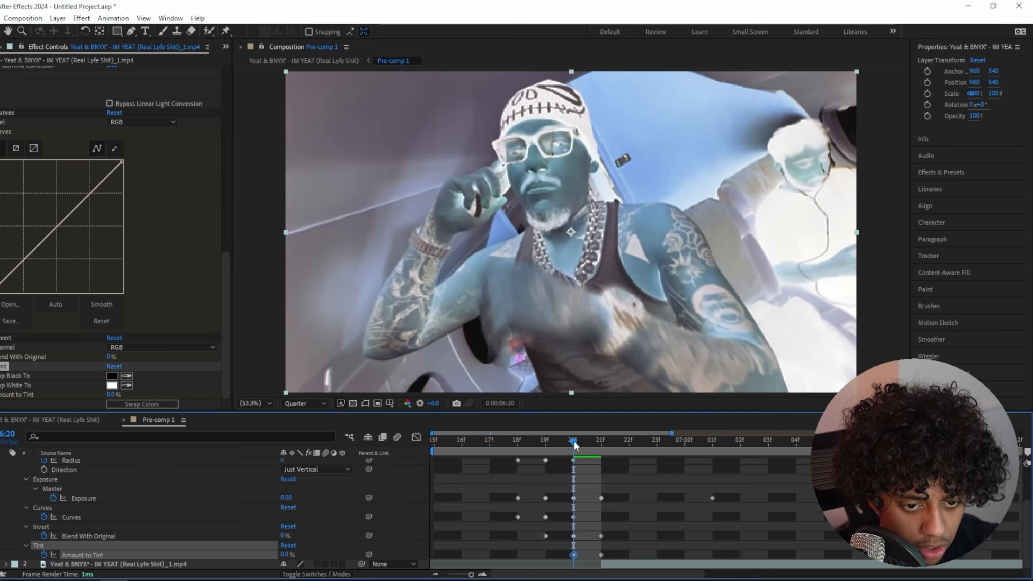
Step: Apply a second Curves effect to the upper clip and keyframe its straight curve on frame 6:20
left_click(600, 443)
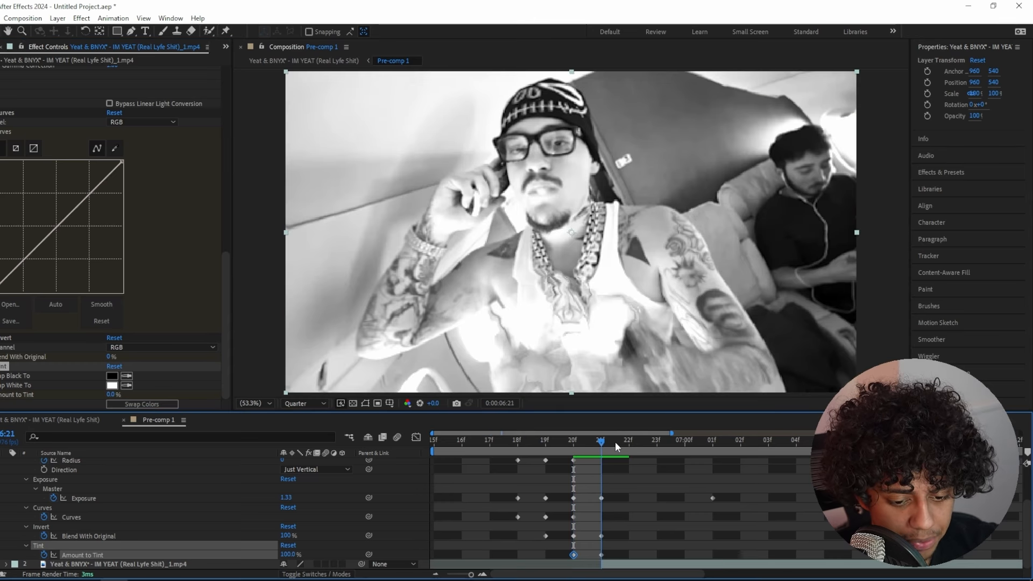
key("ctrl+space")
type("bl")
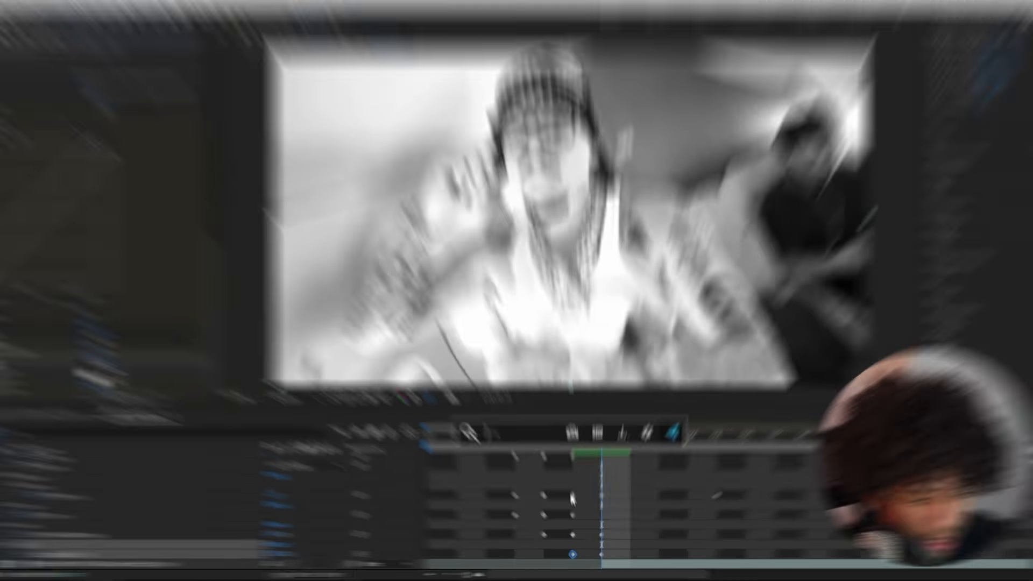
type("rv")
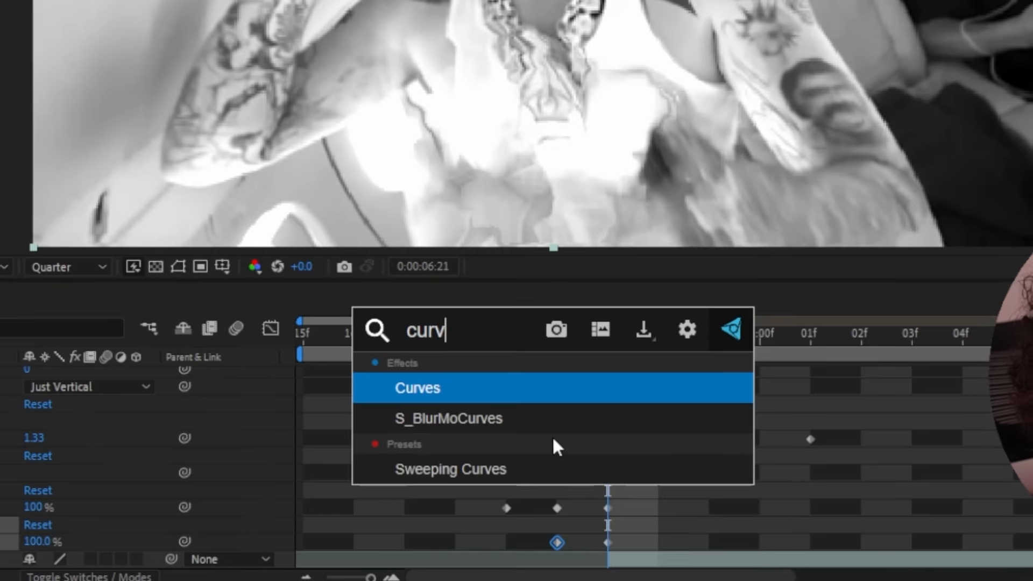
key("Return")
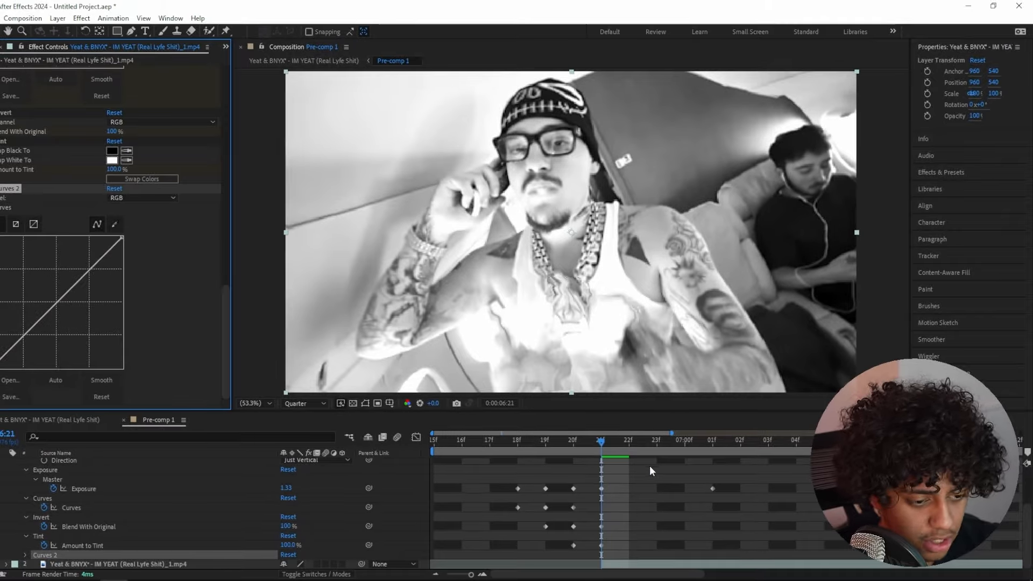
left_click(574, 441)
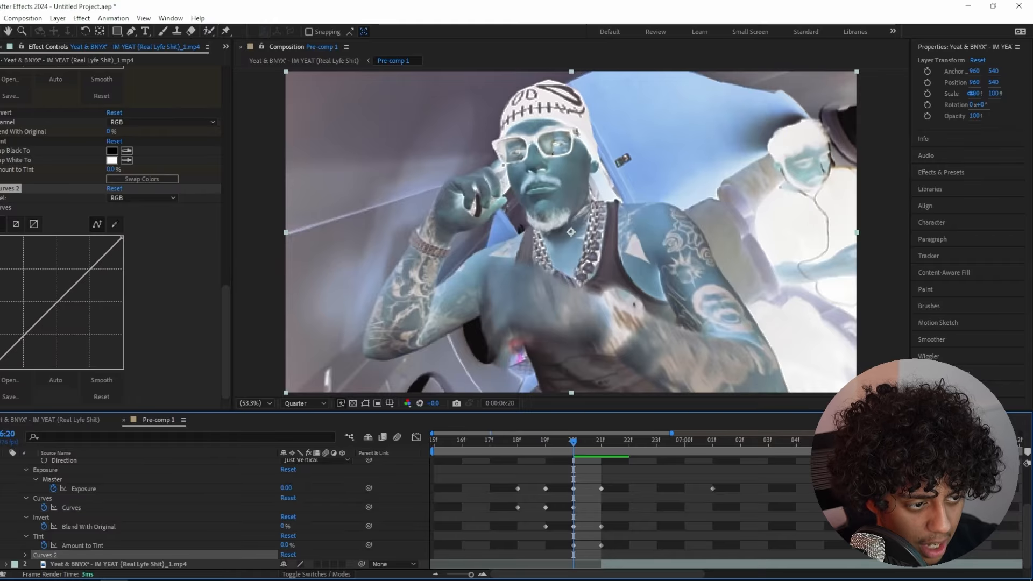
Step: On frame 6:21, bend the second Curves effect's RGB curve into a mild contrast S-curve
left_click(587, 439)
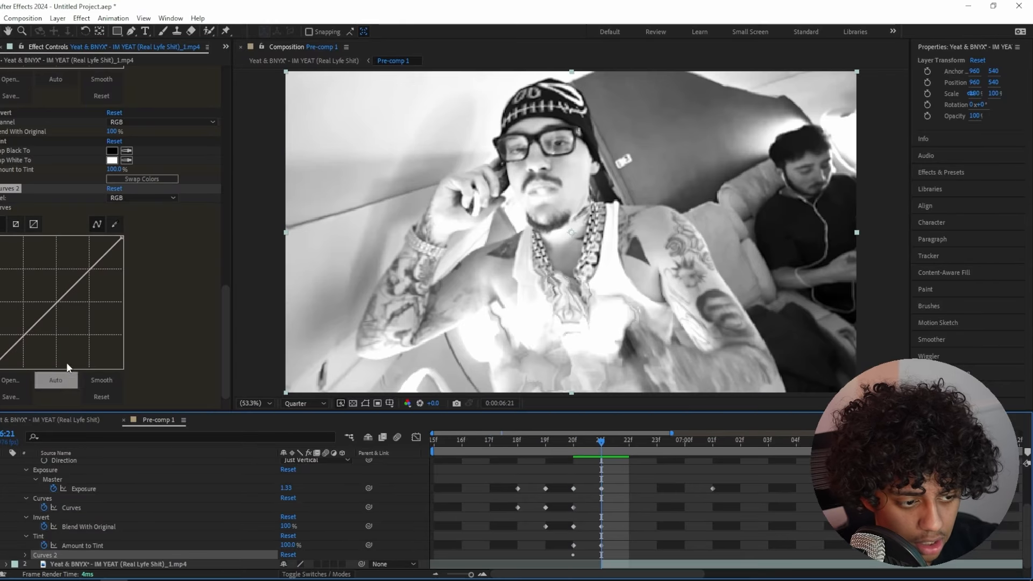
left_click_drag(23, 337, 26, 346)
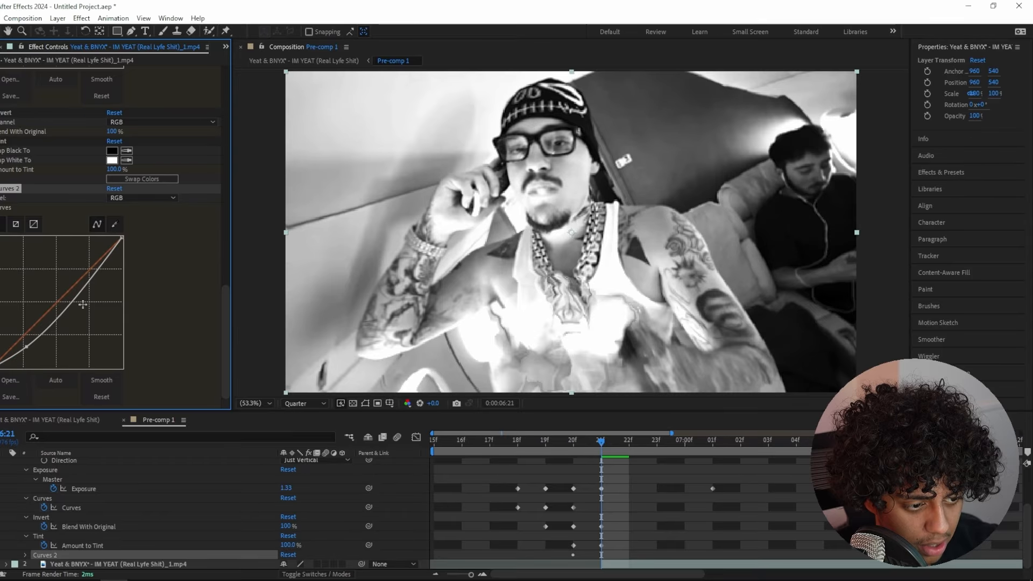
left_click_drag(81, 290, 79, 276)
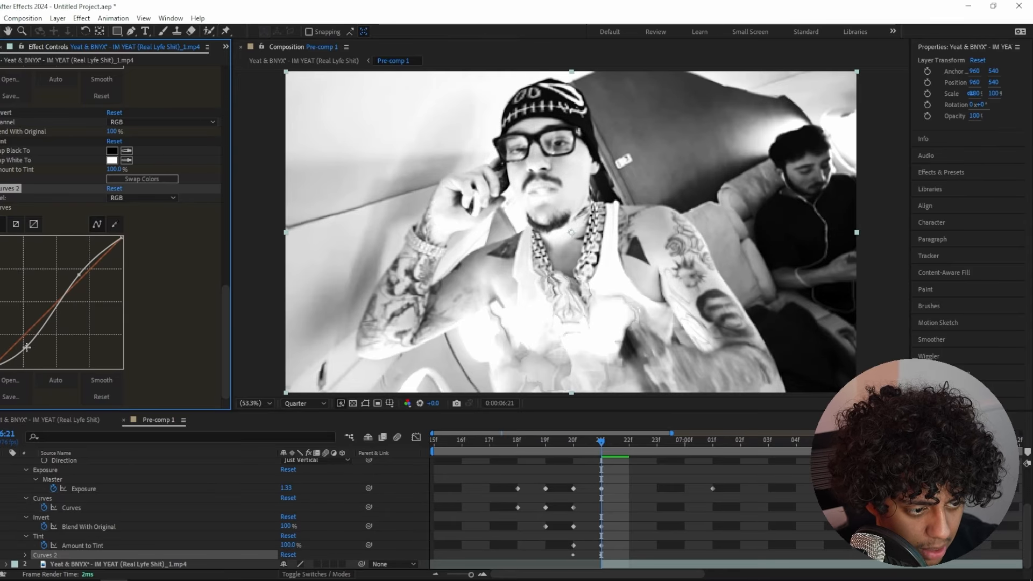
Step: Nudge the lower point of the second Curves effect's S-curve on frame 6:21 and preview the transition
left_click_drag(26, 347, 25, 349)
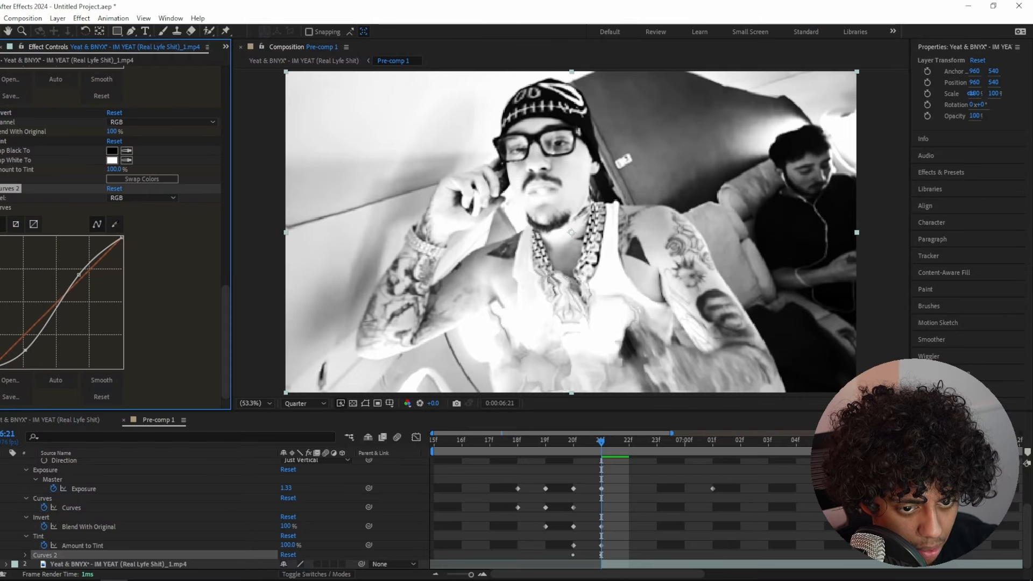
key("space")
key("space")
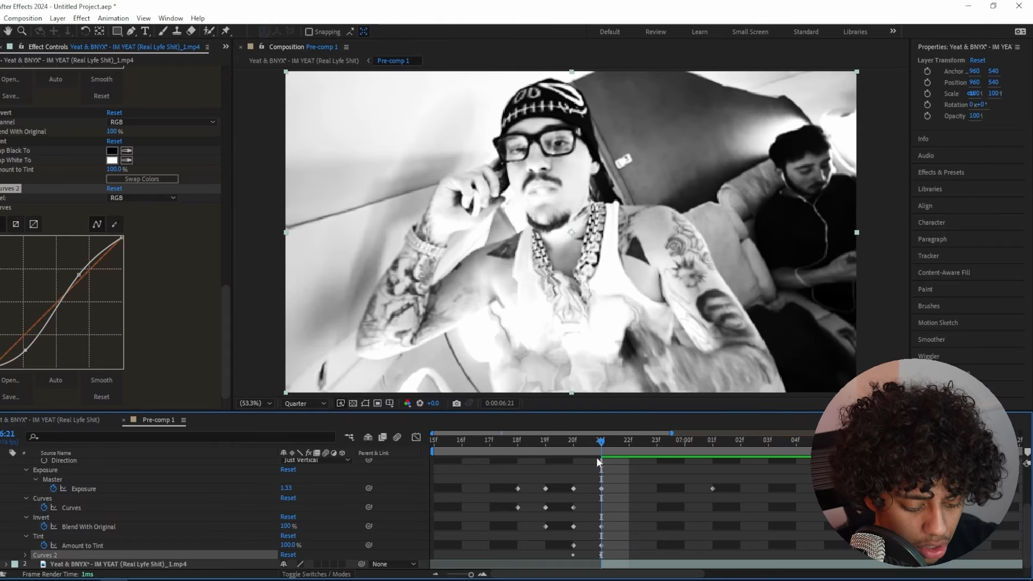
Step: Apply the Transform effect to the upper clip and keyframe its Opacity at 100 on frame 6:20
key("ctrl+space")
type("tra")
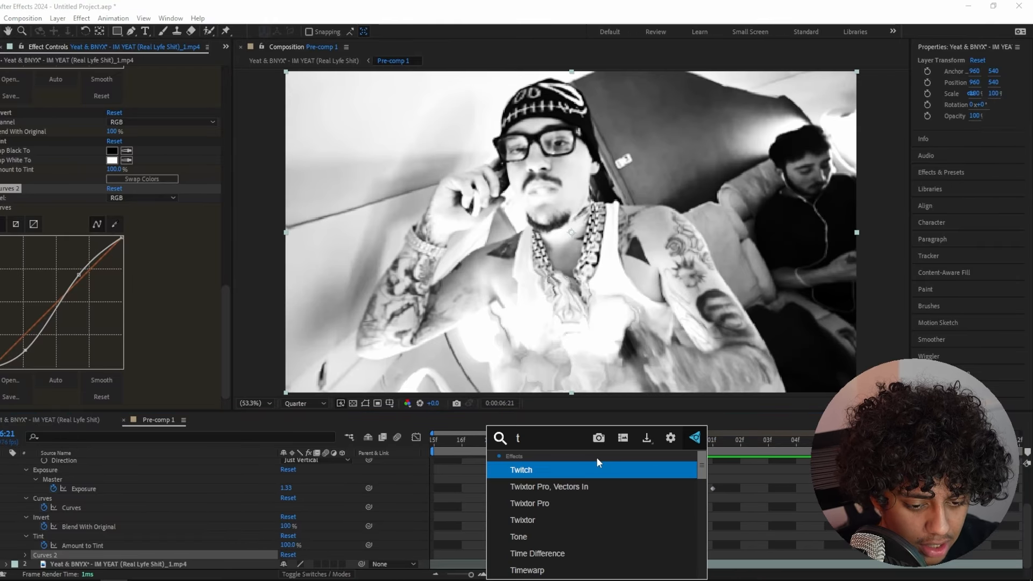
type("nsfor")
key("Return")
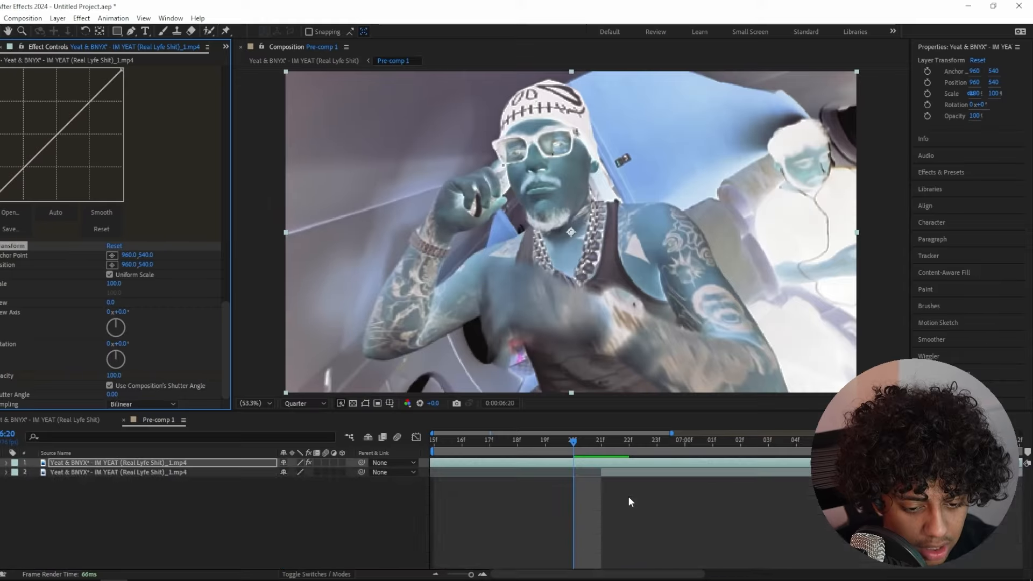
key("u")
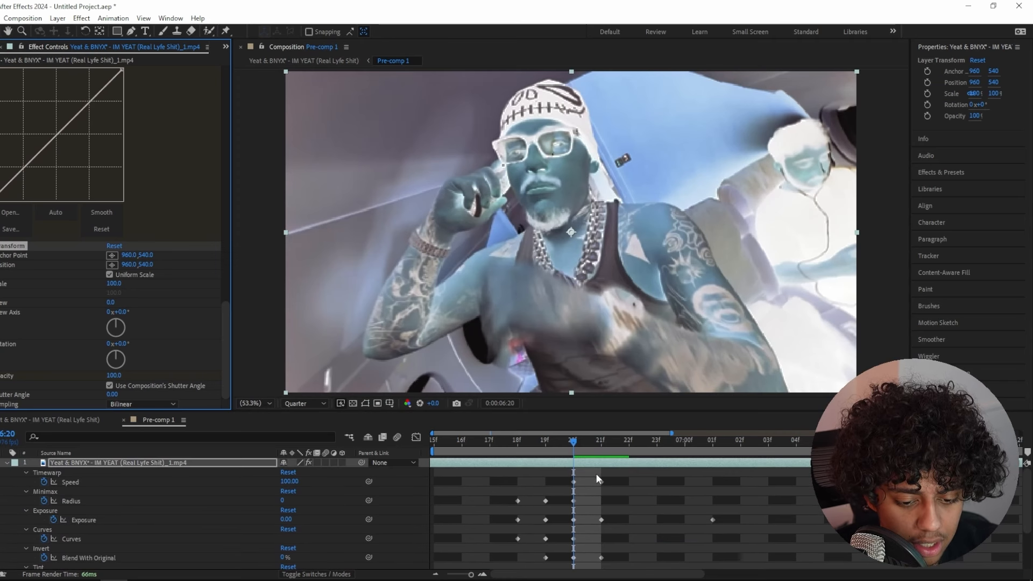
key("ctrl+d")
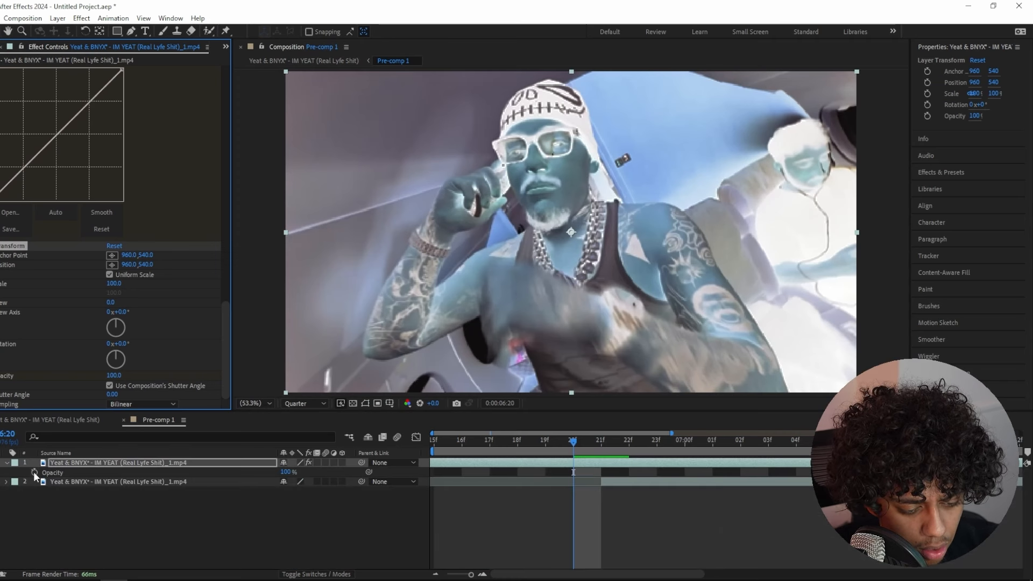
key("u")
scroll(613, 517, "down", 3)
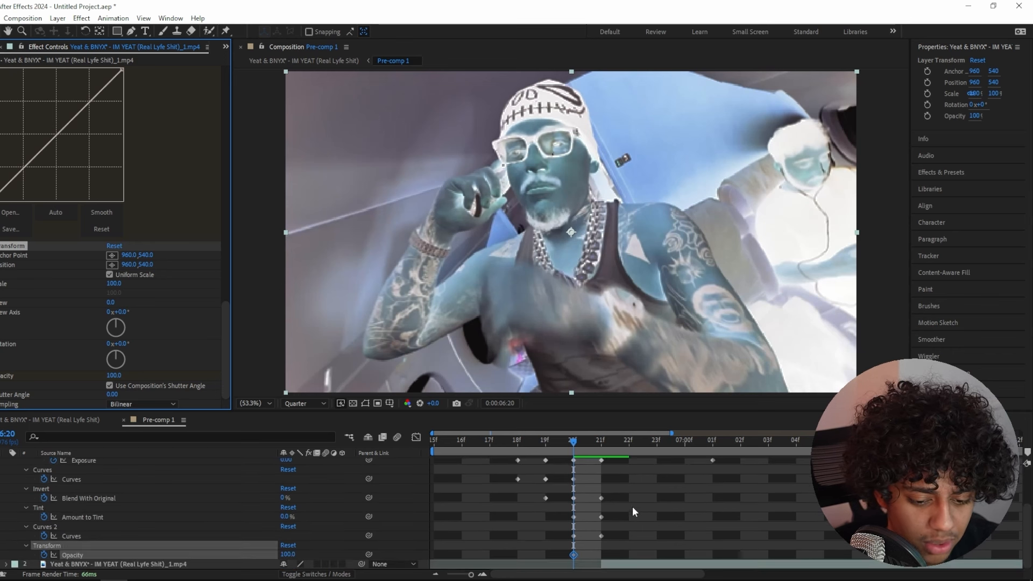
Step: Keyframe the Transform effect's Opacity at 0 on frame 7:14
key("space")
left_click(435, 574)
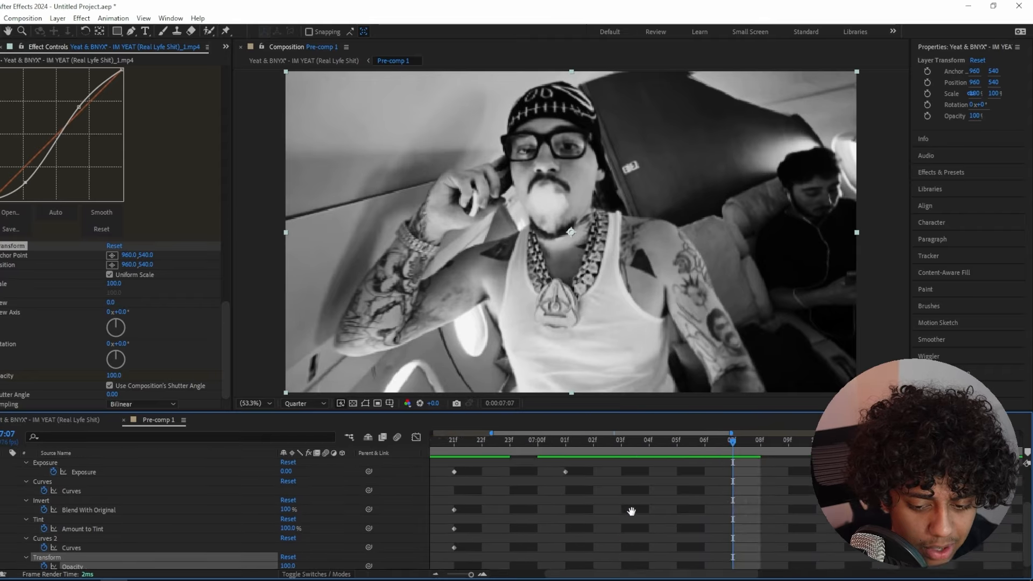
left_click(435, 574)
scroll(540, 524, "down", 1)
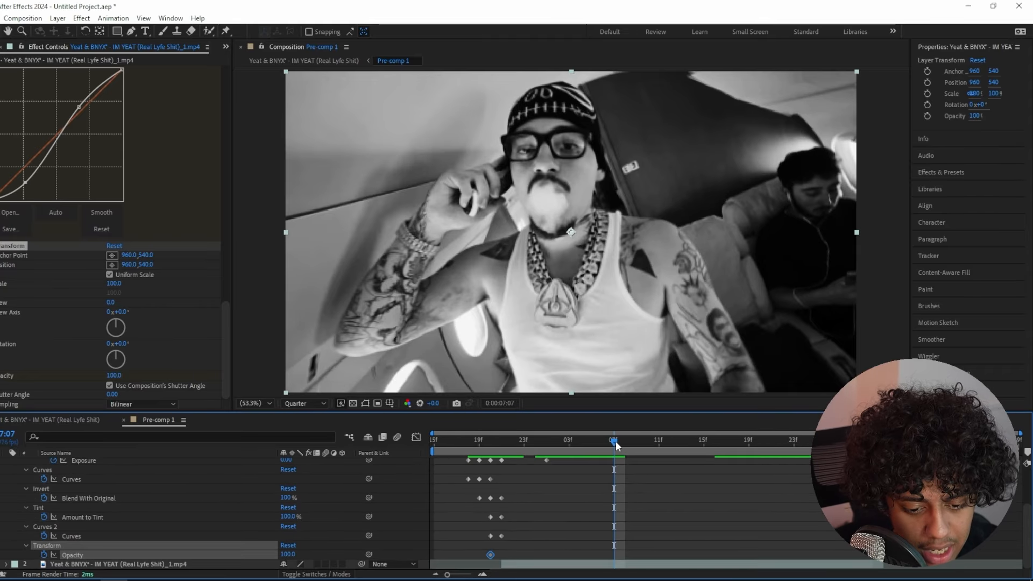
left_click_drag(615, 441, 681, 440)
scroll(649, 483, "up", 3)
scroll(501, 527, "down", 3)
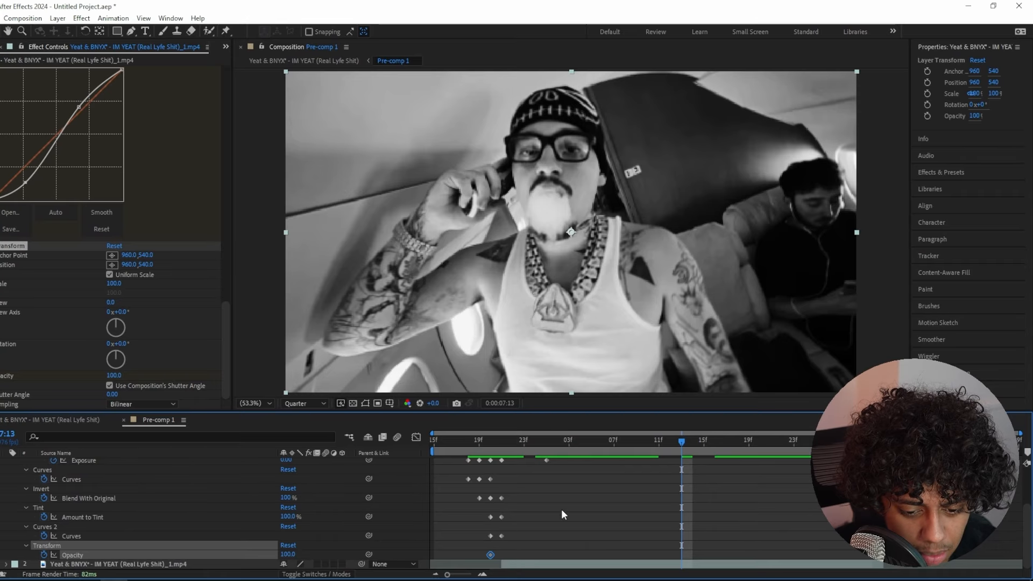
key("Page_Down")
key("ctrl+v")
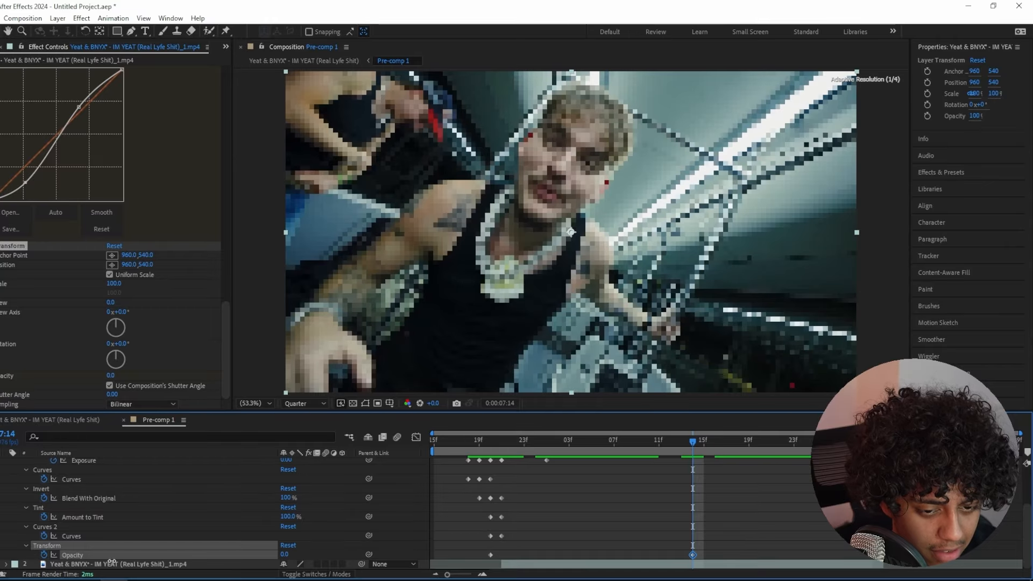
Step: Move the Transform effect's two Opacity keyframes to frames 7:06 and 7:16 and preview the fade
left_click_drag(490, 554, 513, 554)
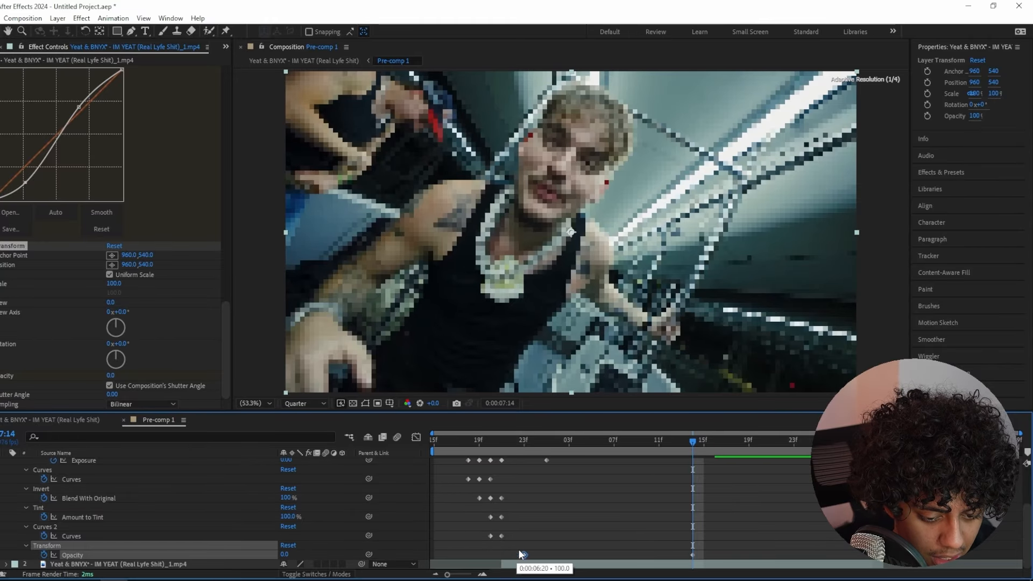
left_click(434, 440)
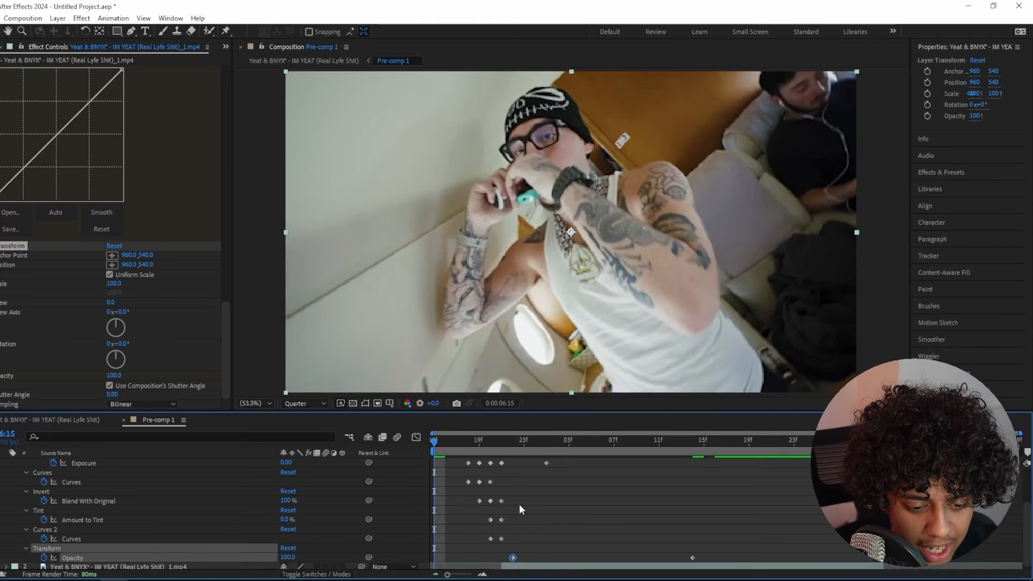
left_click_drag(495, 449, 659, 441)
left_click_drag(522, 557, 707, 540)
scroll(708, 540, "up", 2)
scroll(708, 540, "down", 2)
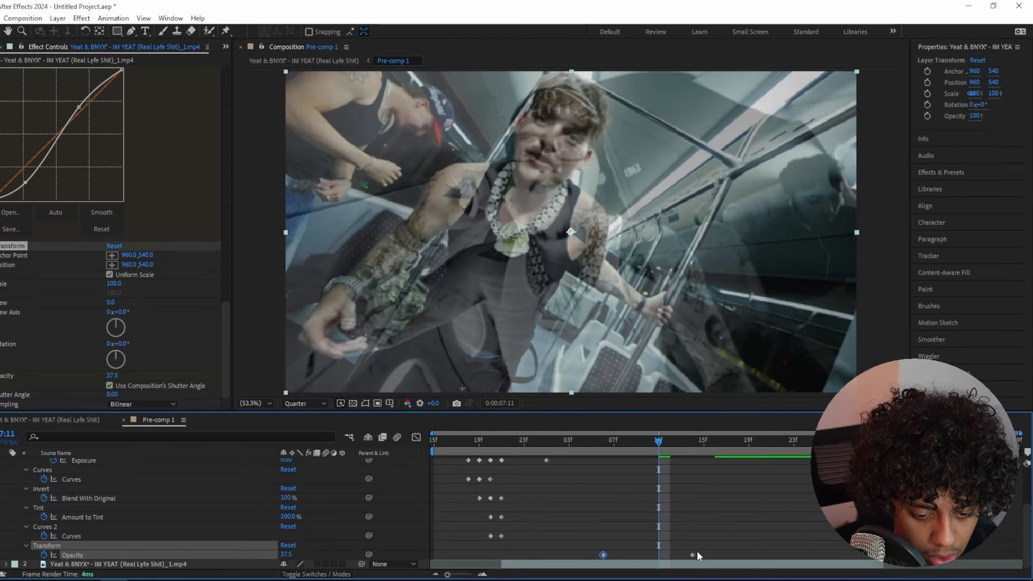
left_click(434, 440)
key("space")
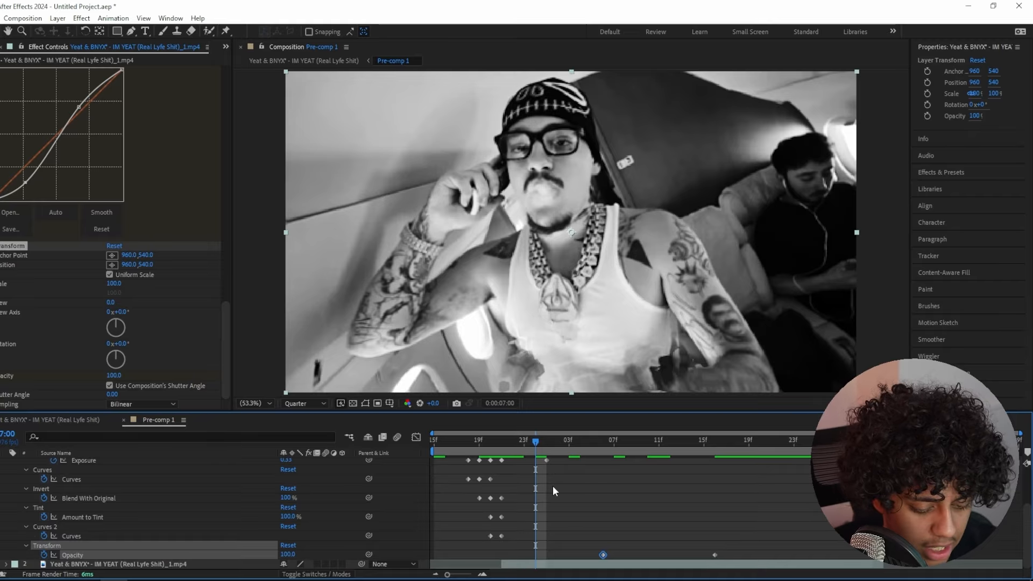
Step: Apply a second Minimax effect to the upper clip and set its Direction to Just Vertical
key("ctrl+space")
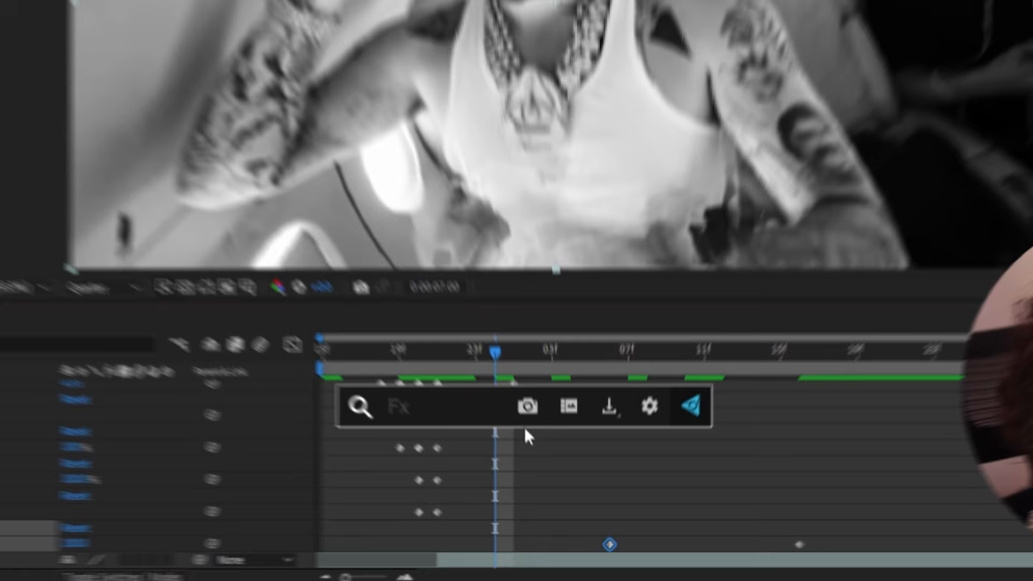
type("mi")
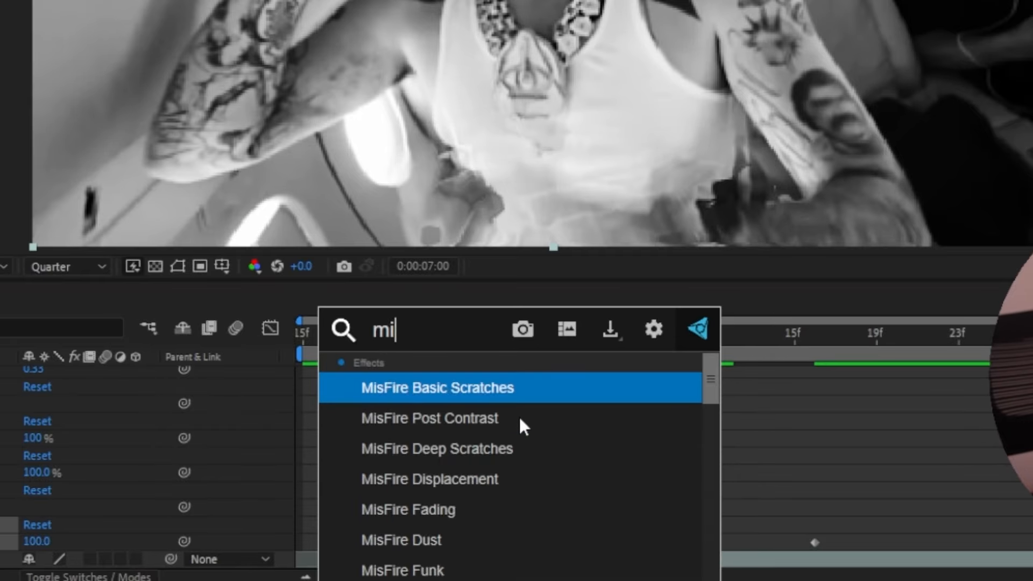
type("nimax")
key("Return")
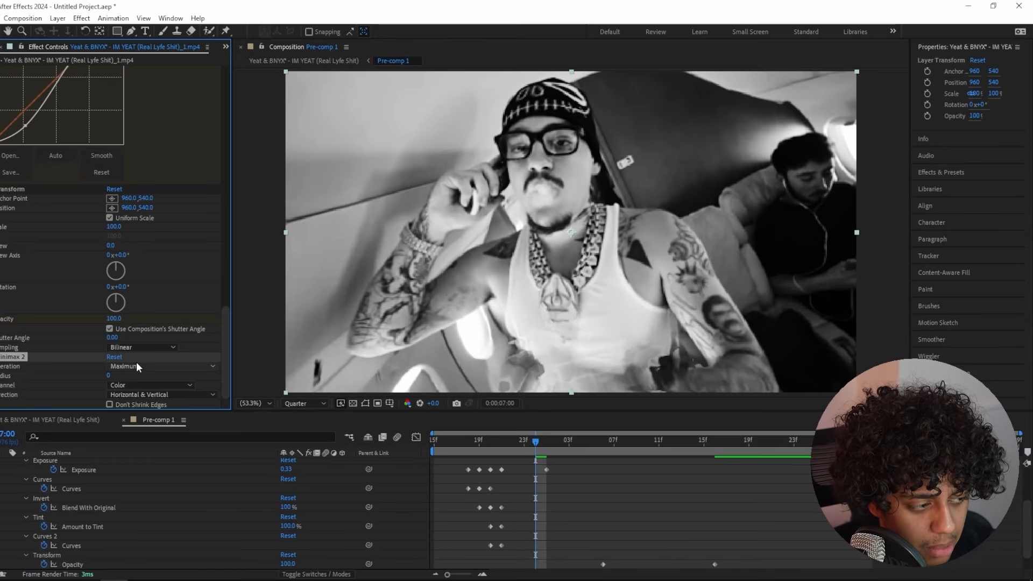
left_click(173, 396)
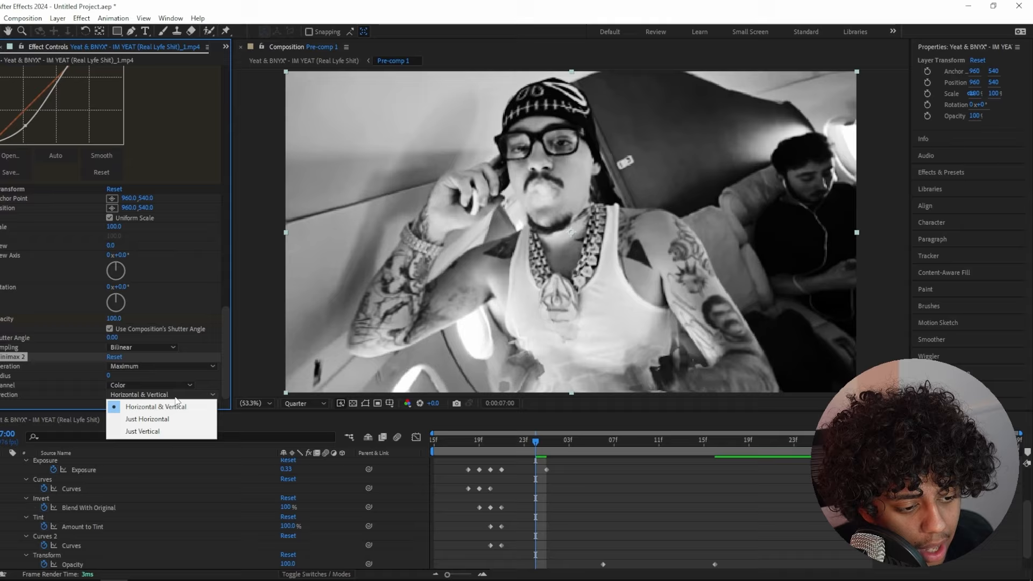
left_click(163, 438)
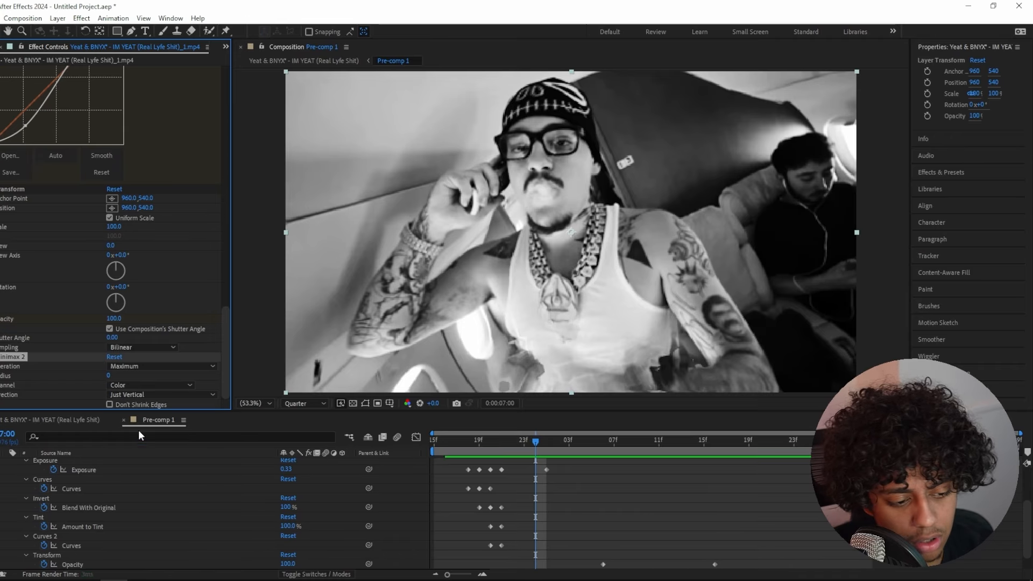
Step: Keyframe the second Minimax effect's Radius at 0 on frame 6:21 and a higher value on frame 7:16, and preview it
scroll(541, 492, "down", 1)
left_click(502, 445)
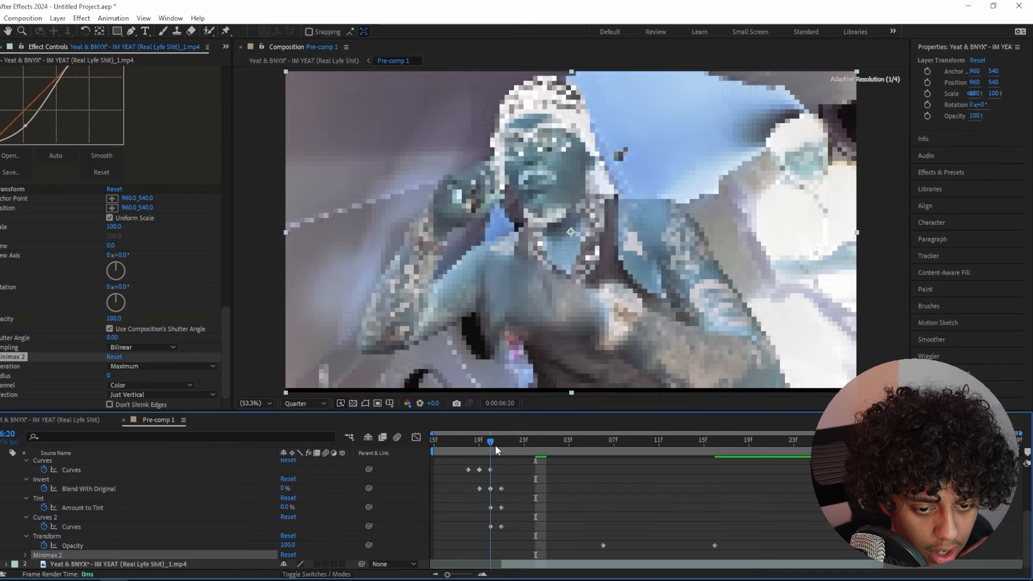
scroll(495, 444, "up", 3)
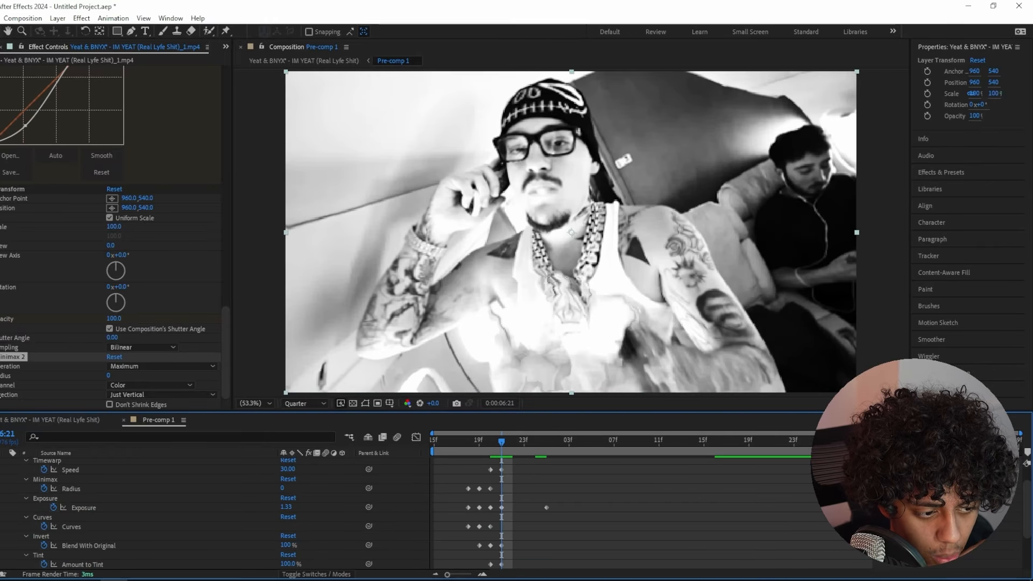
scroll(612, 489, "down", 3)
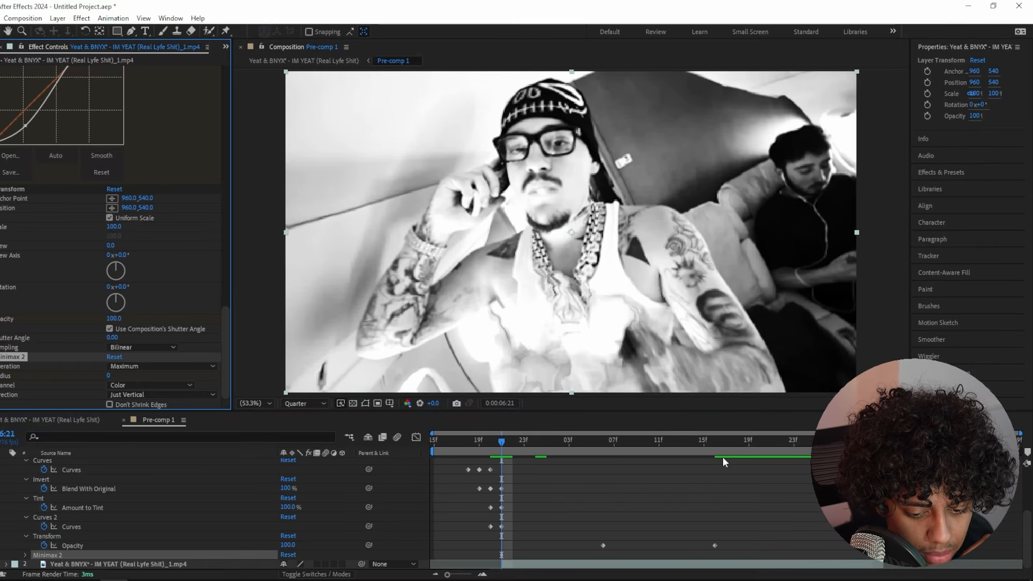
left_click(713, 444)
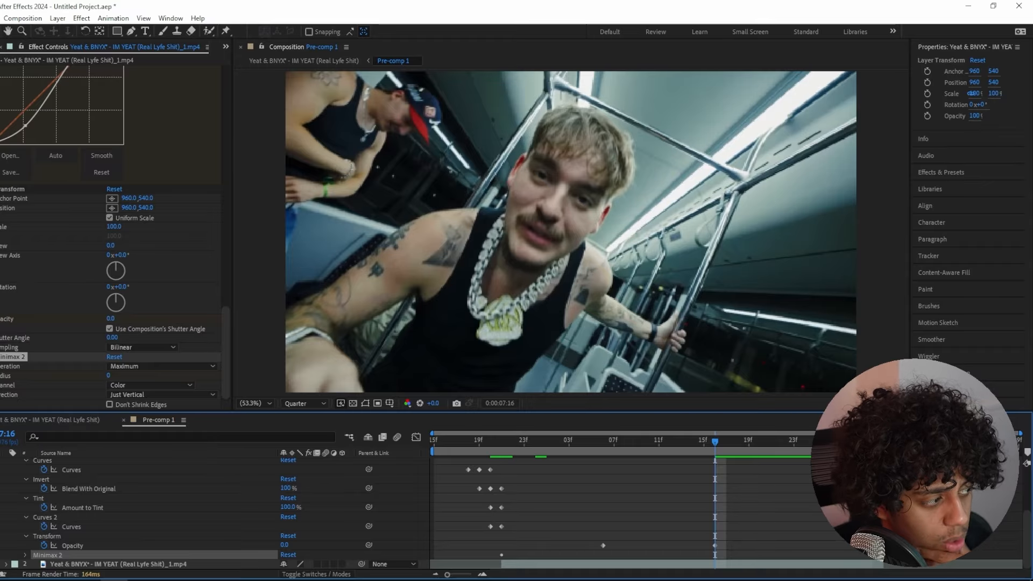
left_click_drag(108, 375, 194, 379)
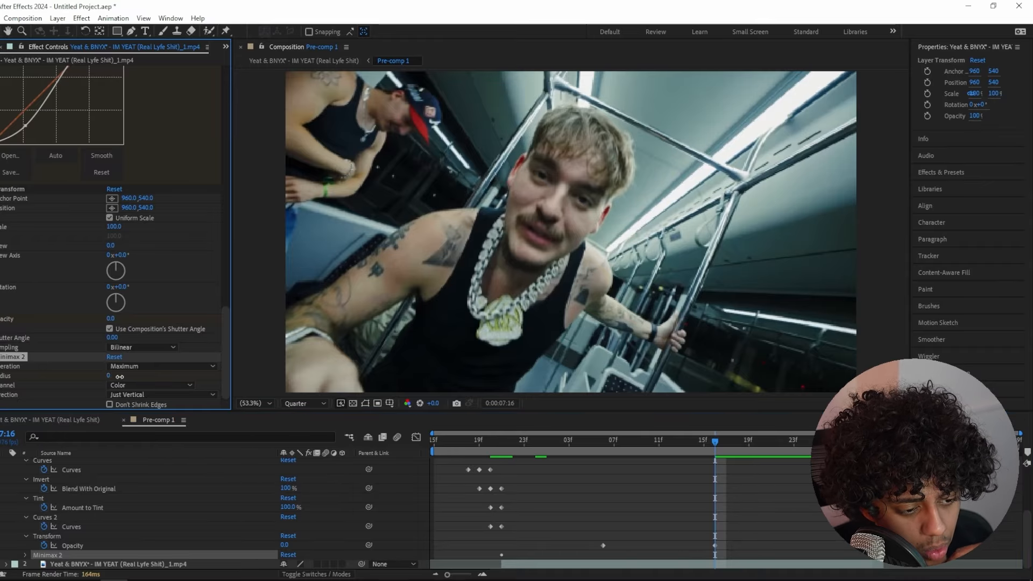
left_click_drag(716, 441, 434, 440)
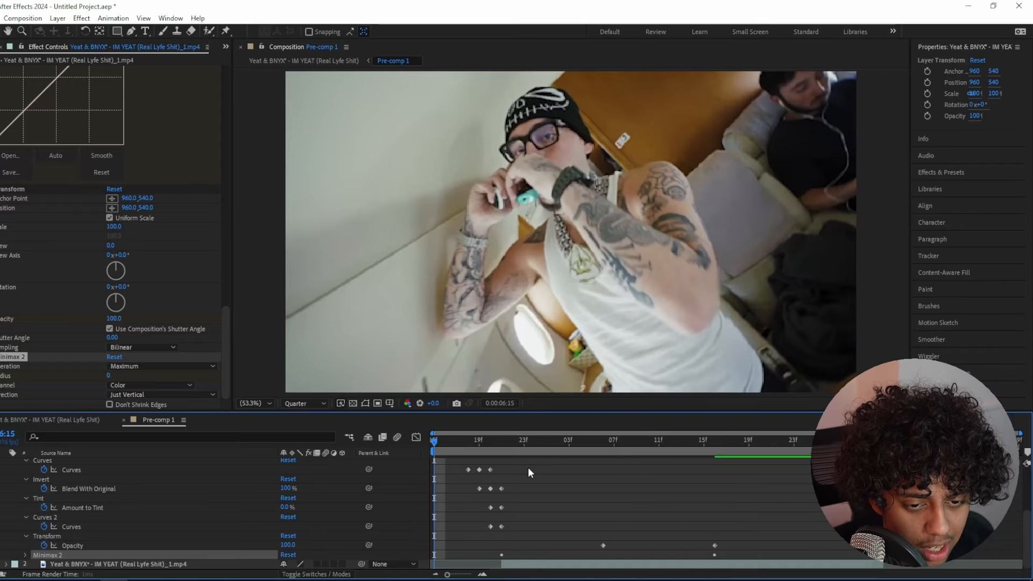
key("space")
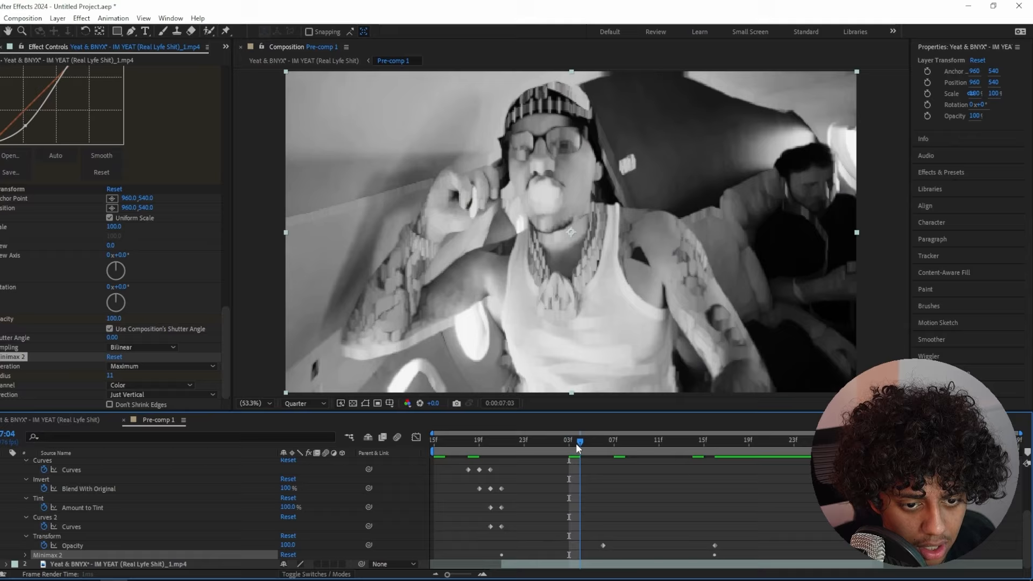
left_click_drag(575, 443, 537, 469)
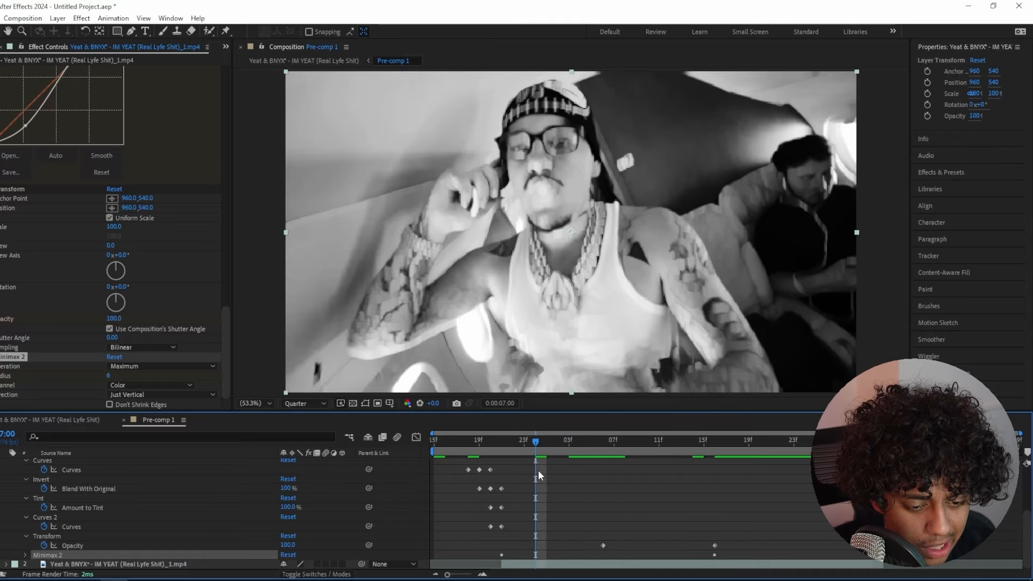
Step: Try the S_Hotspots effect on the upper clip
key("ctrl+space")
type("s_h")
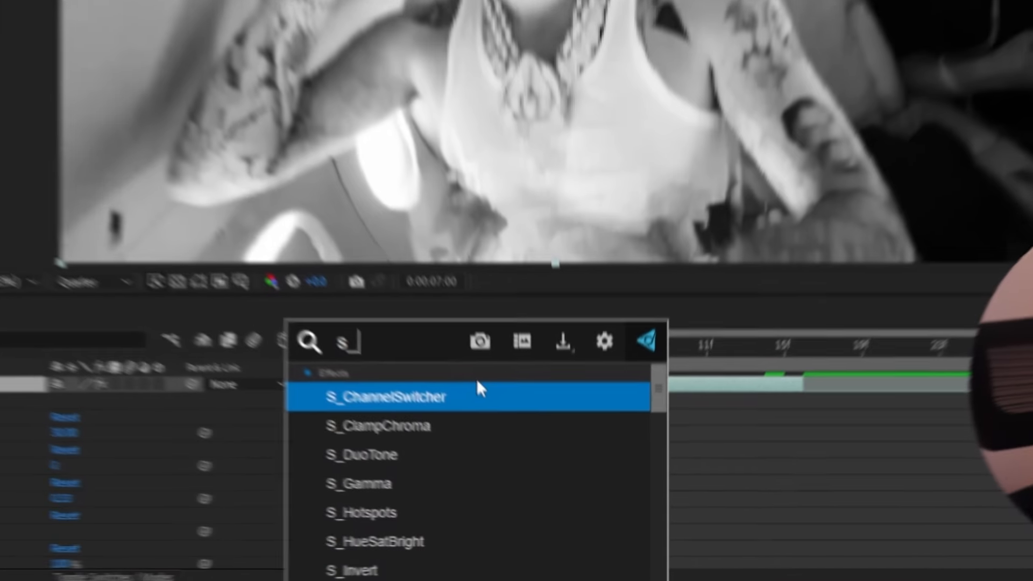
type("otp")
key("Escape")
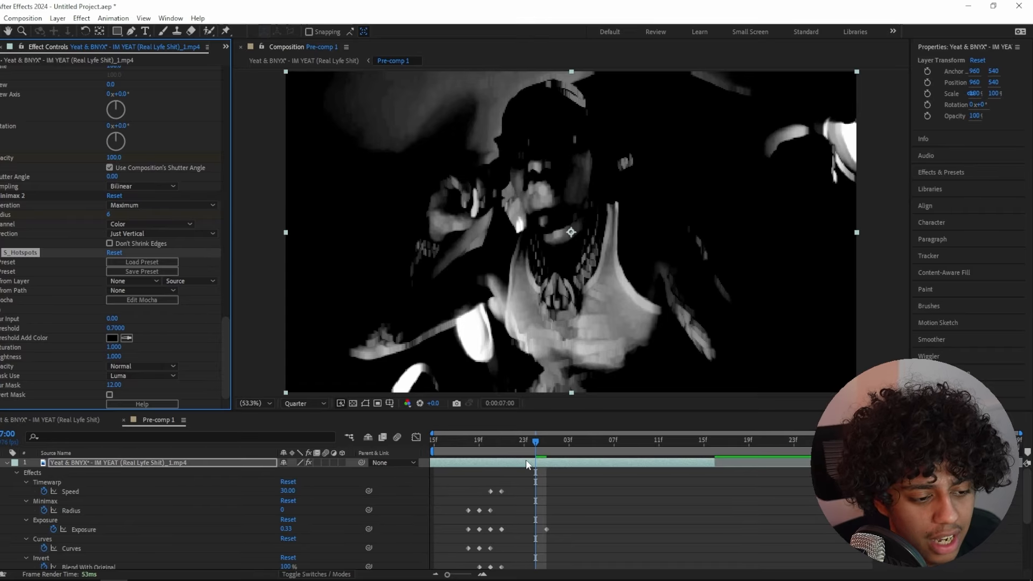
Step: Apply the Levels effect to the upper clip and keyframe its Histogram on frame 6:21
key("ctrl+space")
type("levels")
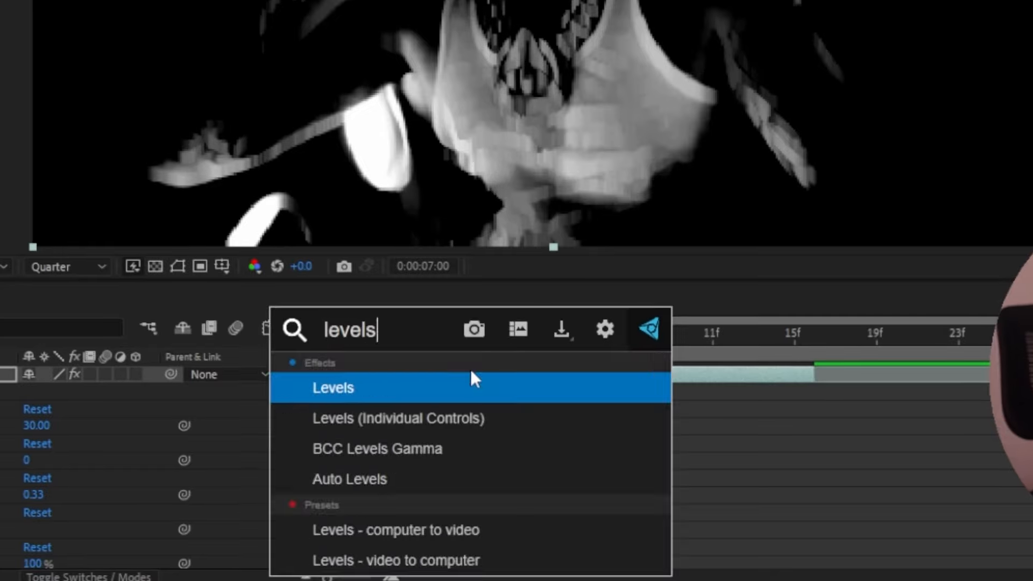
key("Return")
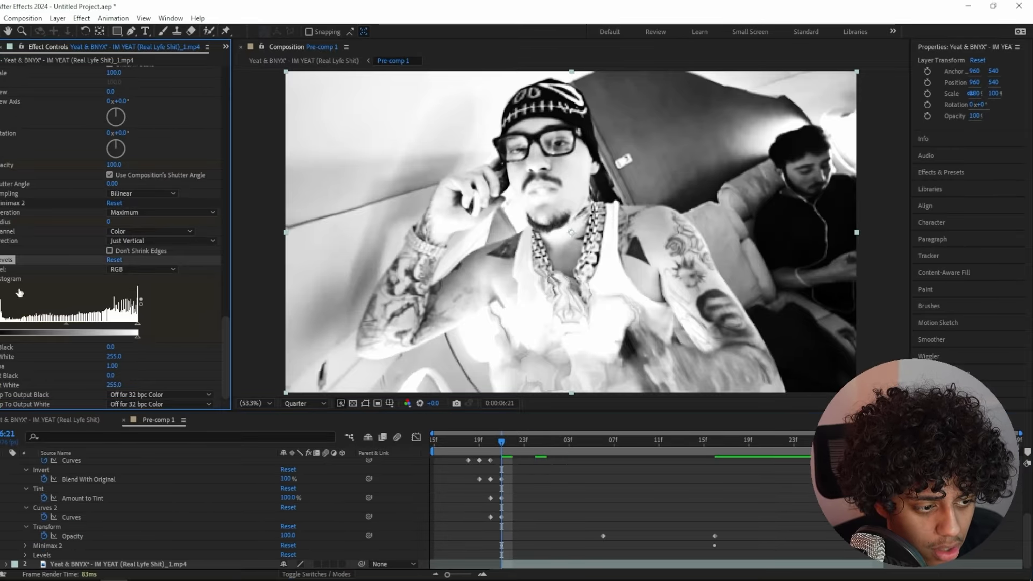
Step: On frame 7:13, raise Levels' input black and lower its input white in the histogram, and preview the transition
left_click_drag(547, 441, 681, 456)
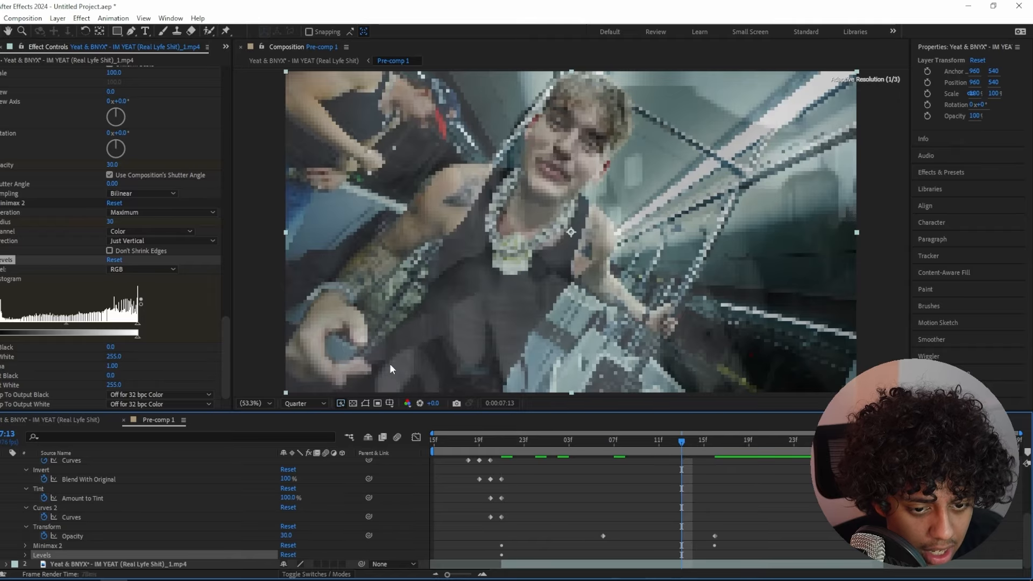
left_click_drag(1, 324, 54, 324)
left_click_drag(139, 322, 92, 324)
left_click_drag(686, 443, 524, 434)
key("space")
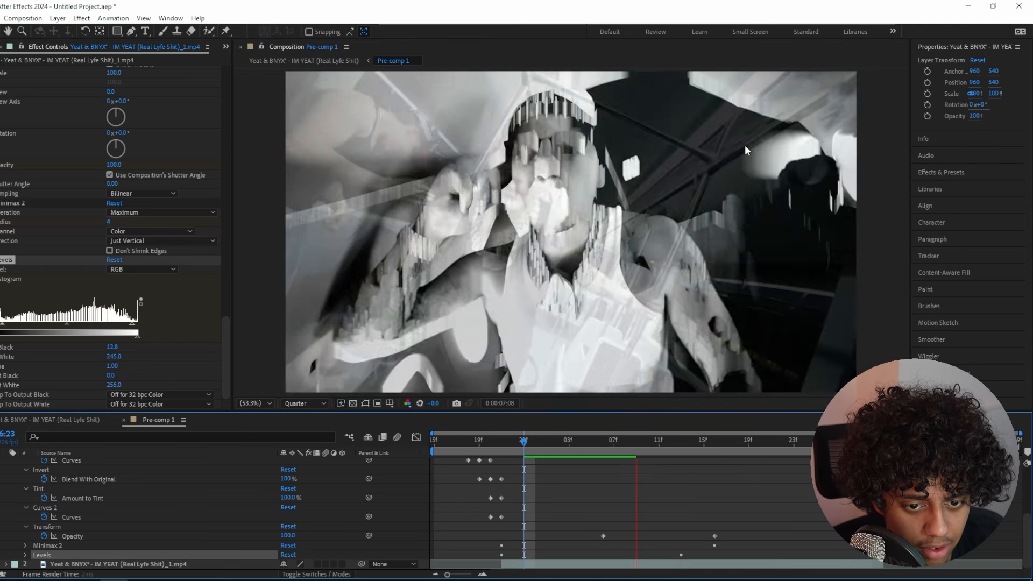
key("space")
key("space")
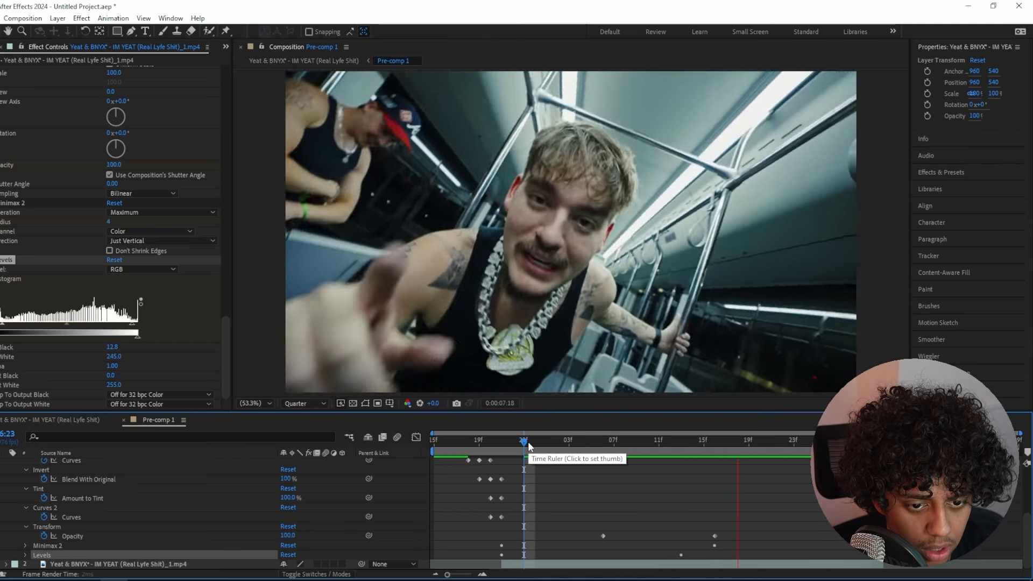
Step: Replace the Levels effect on the upper clip with the S_Hotspots effect
left_click(66, 247)
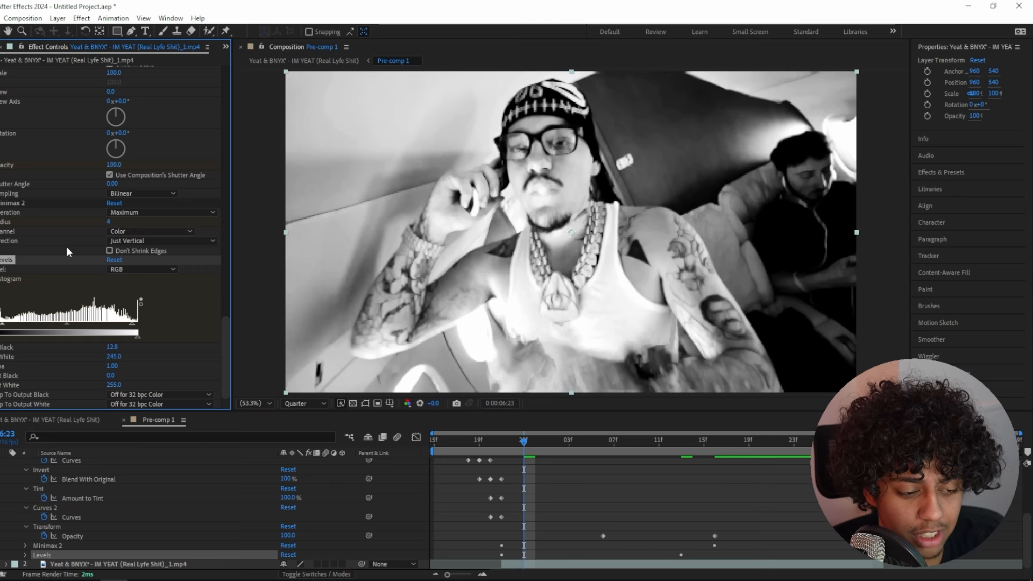
key("Delete")
key("ctrl+space")
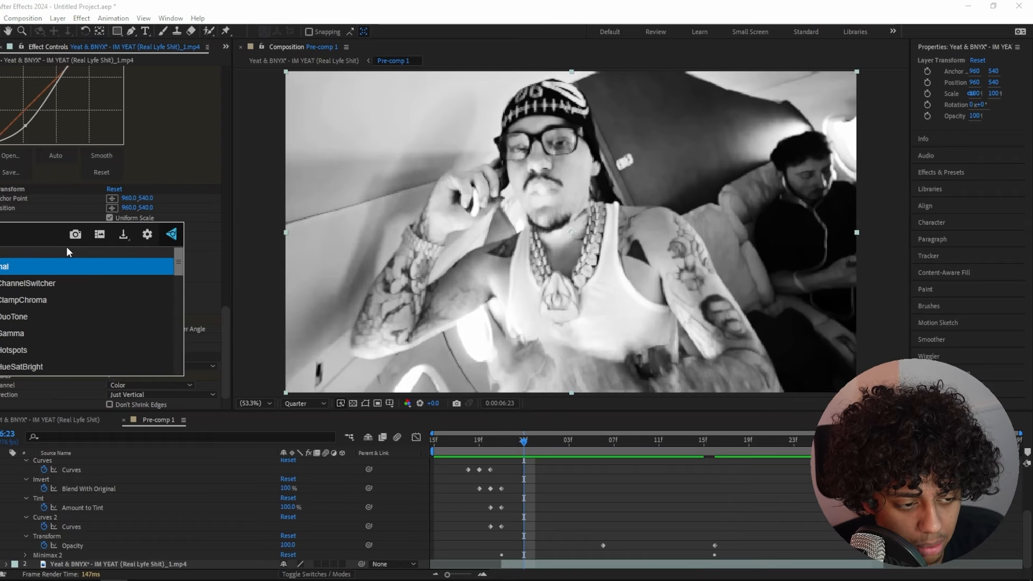
type("twixtor")
key("Return")
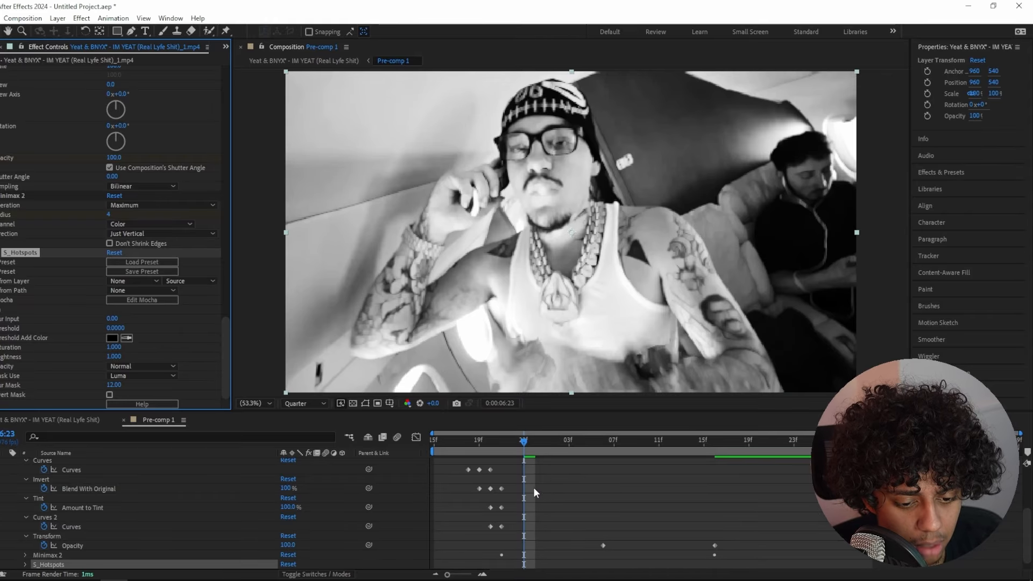
Step: Keyframe S_Hotspots' Blur Input and Threshold on frame 6:21, then set Threshold to 0.53 on frame 7:16
scroll(513, 486, "down", 1)
key("Page_Up")
key("Page_Up")
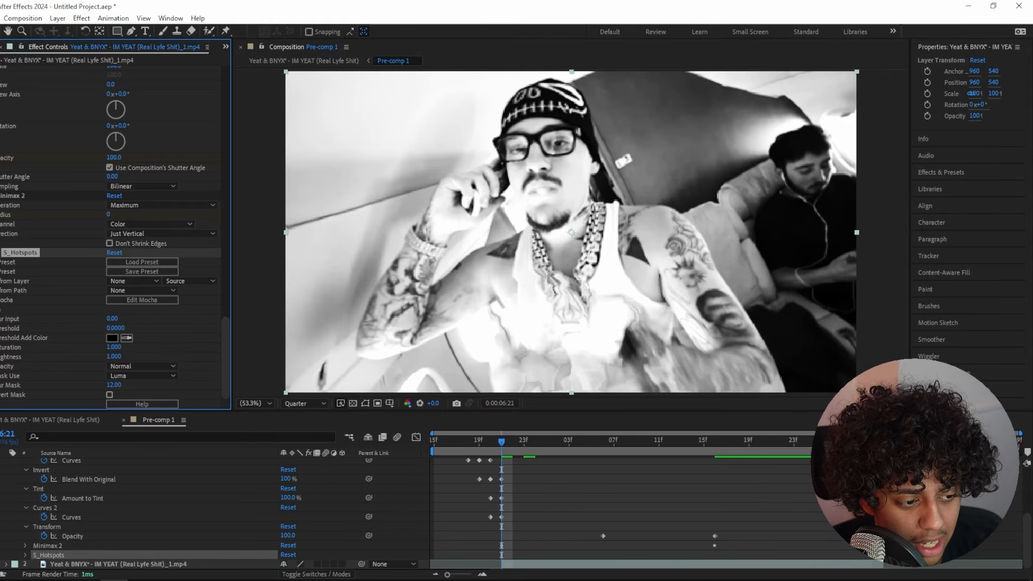
left_click(712, 442)
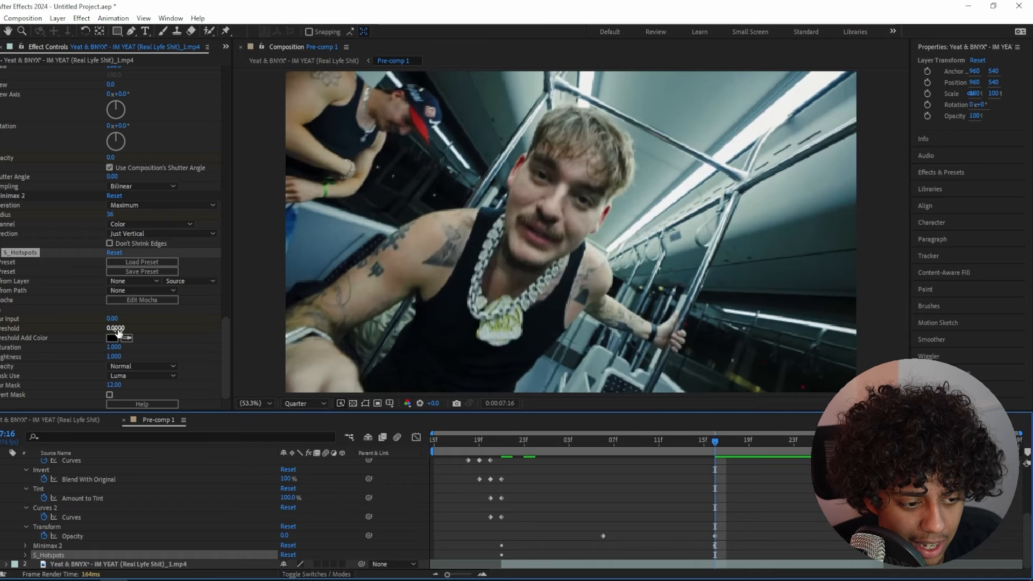
key("u")
key("u")
scroll(721, 527, "down", 3)
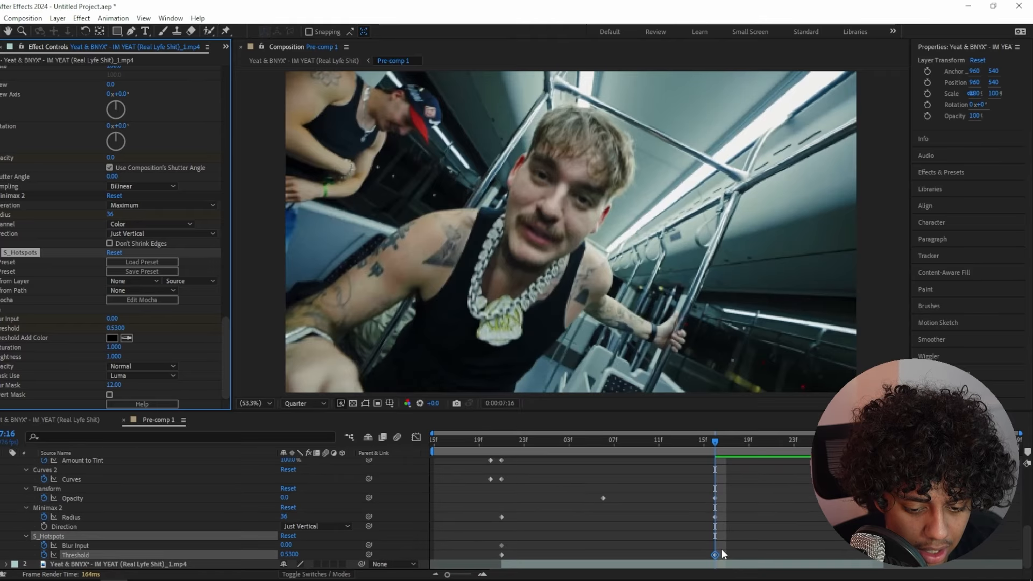
Step: Move the last Threshold keyframe to frame 7:07 and set Threshold to 0.58 and Blur Input to 23 there
left_click_drag(714, 555, 613, 555)
left_click(614, 441)
left_click_drag(119, 329, 89, 318)
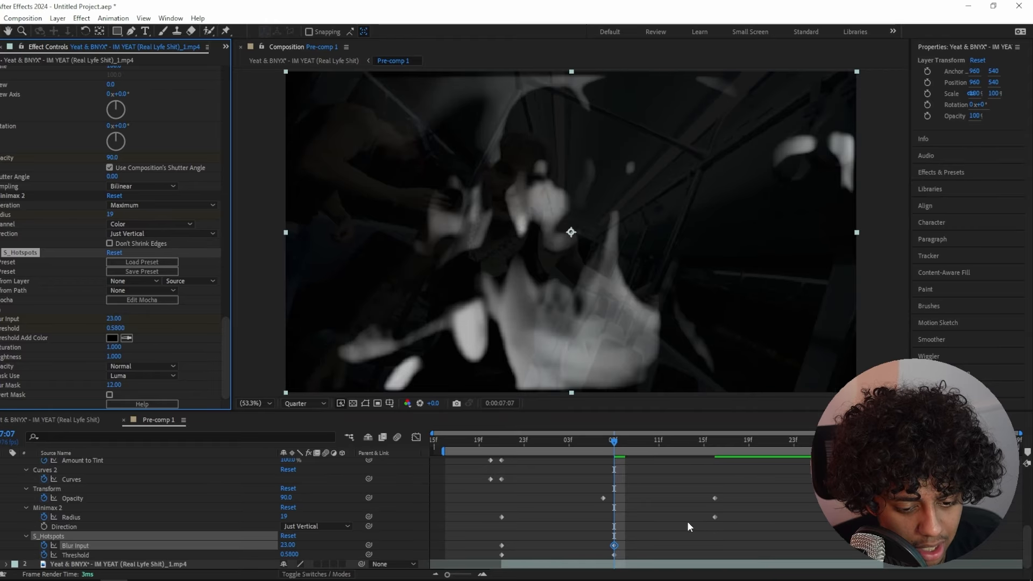
Step: Move the Blur Input and Threshold keyframes from frame 7:07 to 7:16 and preview the transition from the start
left_click(615, 543)
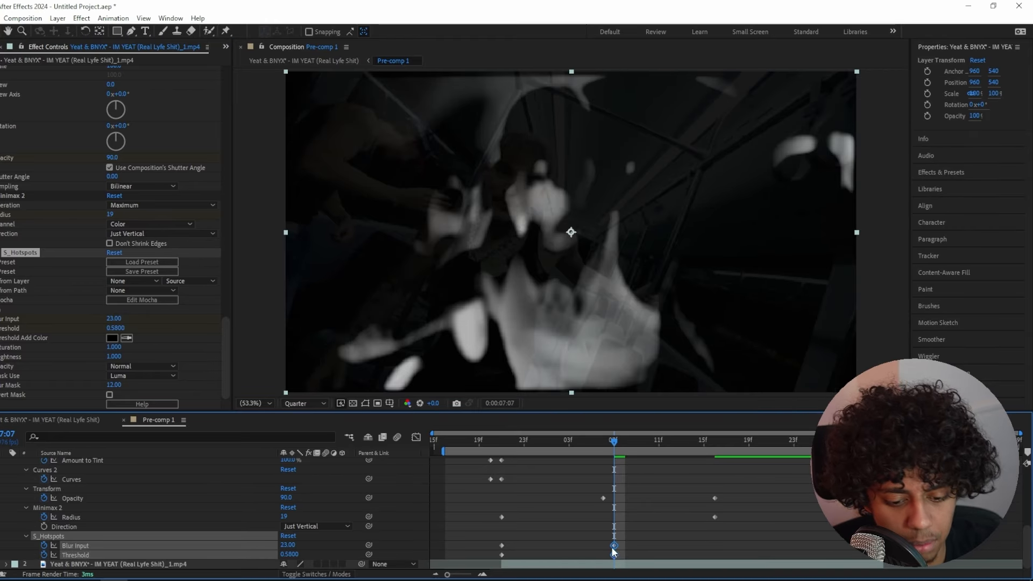
left_click_drag(614, 551, 705, 544)
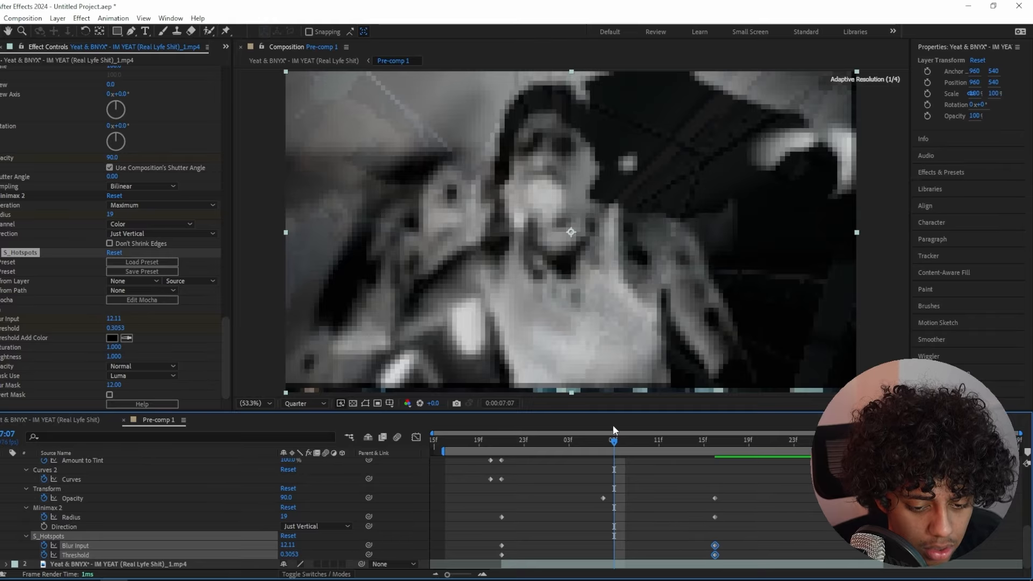
left_click(435, 443)
scroll(495, 473, "up", 5)
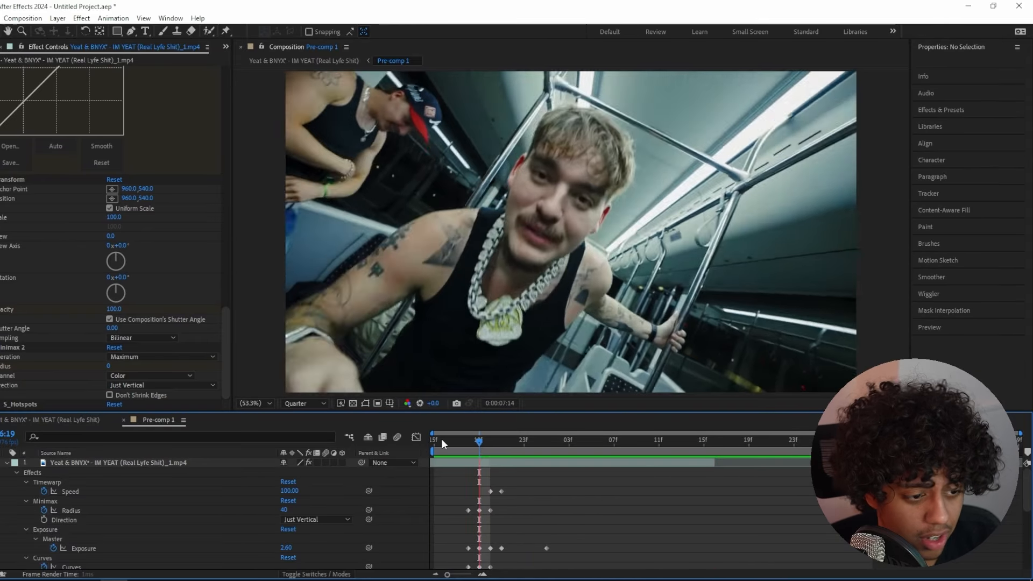
left_click(495, 456)
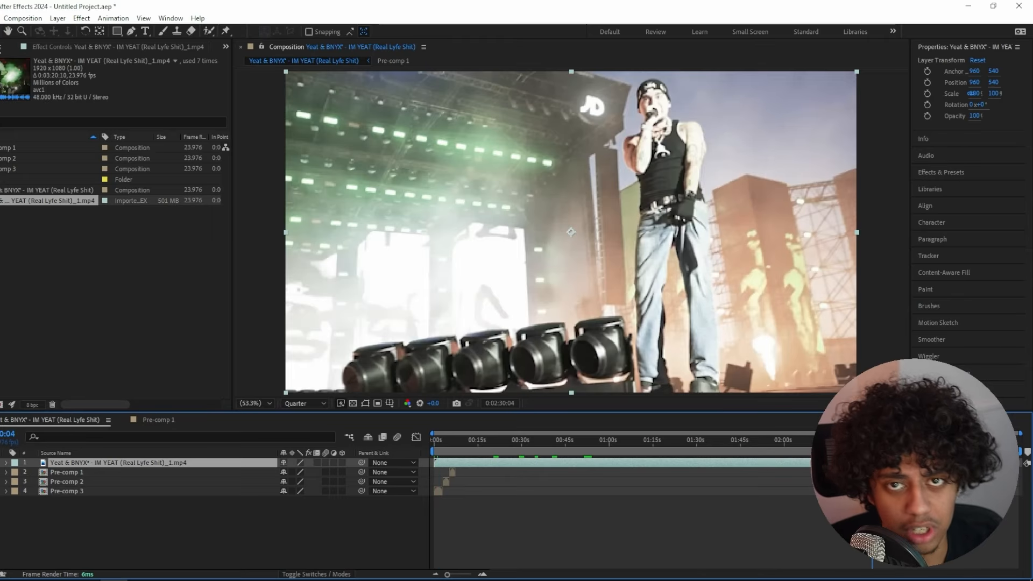
Step: Run Scene Edit Detection on the full video layer in the main composition, splitting the layer at each scene edit
key("ctrl+d")
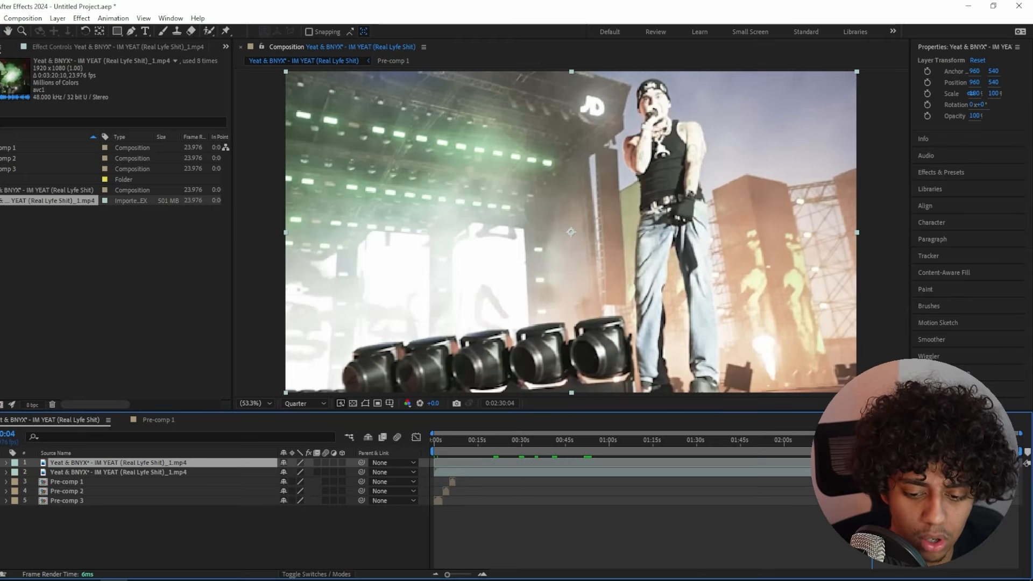
key("Delete")
left_click_drag(524, 455, 388, 447)
left_click(467, 463)
right_click(492, 460)
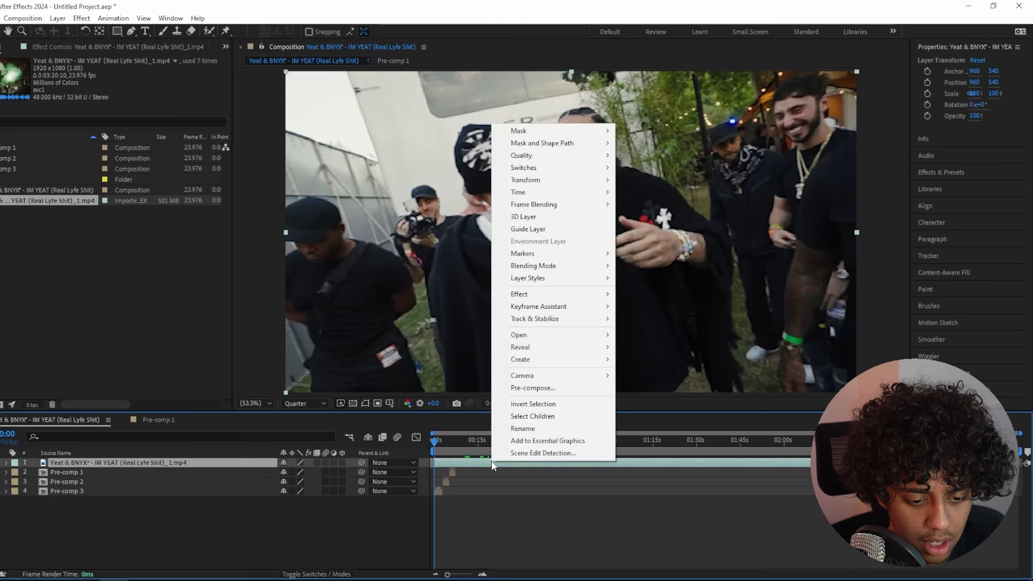
left_click(524, 452)
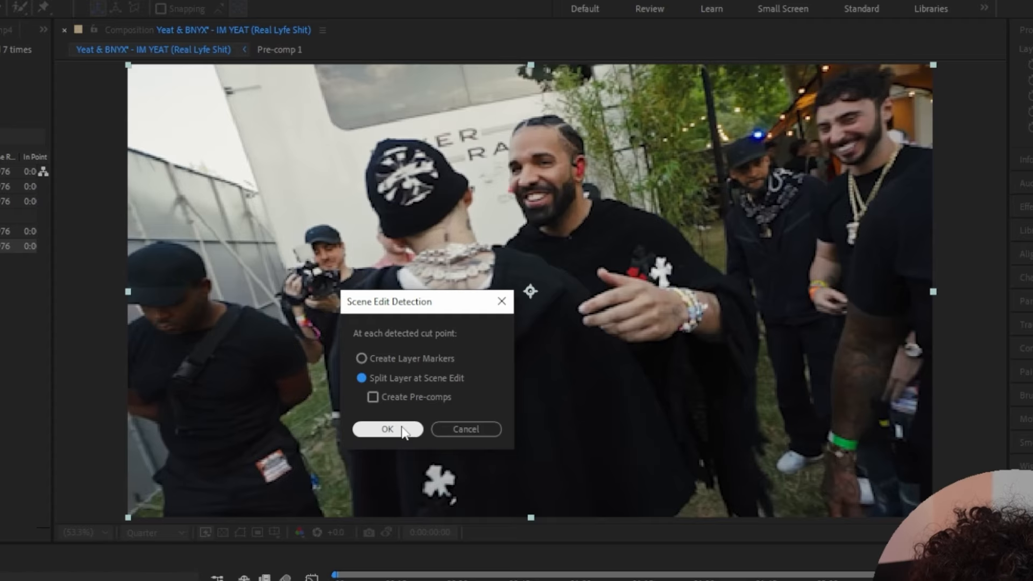
left_click(402, 429)
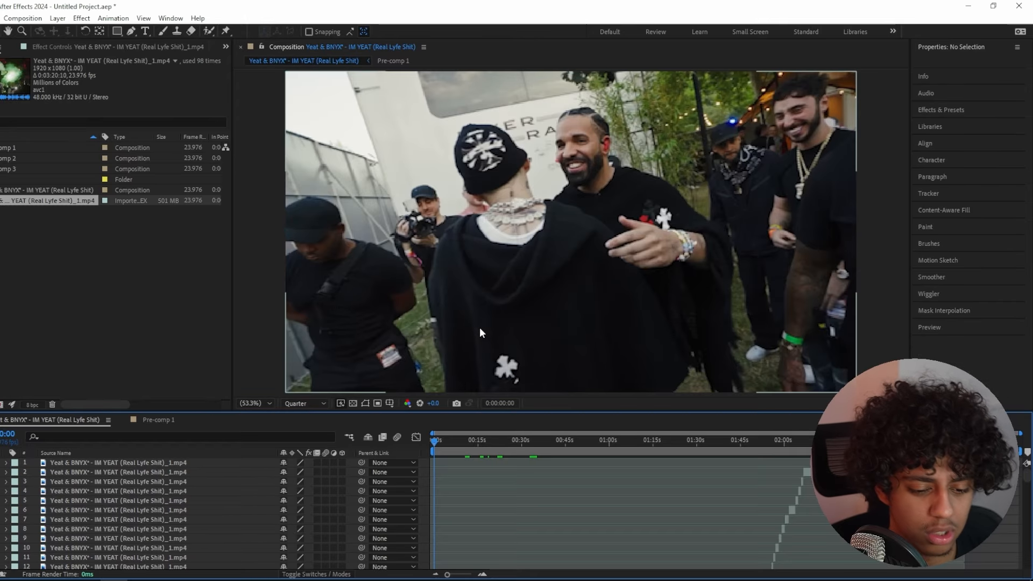
Step: Delete the short fragment between 0:57:13 and 0:57:17 and extend the preceding clip to 0:57:17
scroll(641, 489, "down", 2)
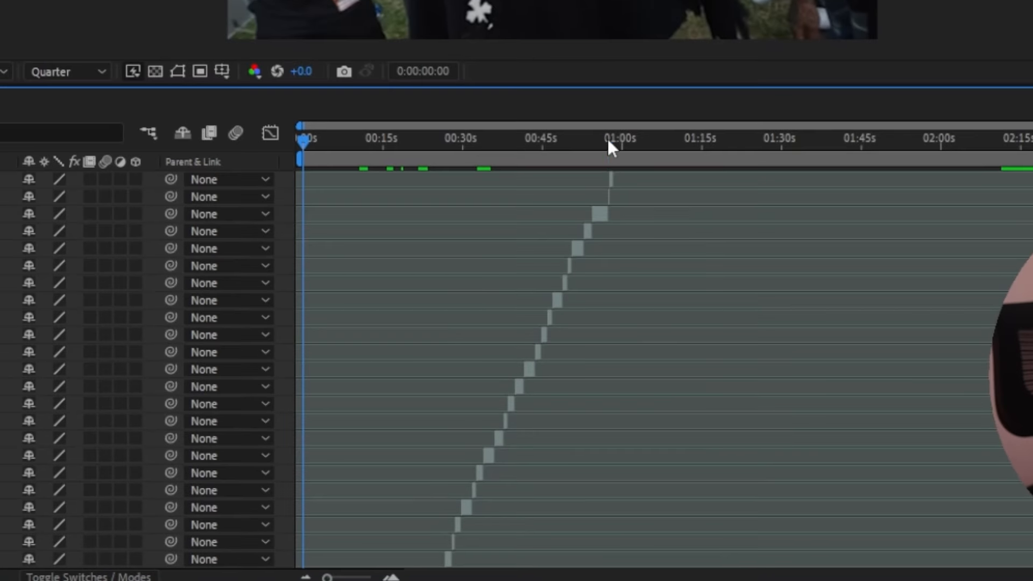
left_click(607, 139)
key("equal")
key("equal")
key("equal")
key("equal")
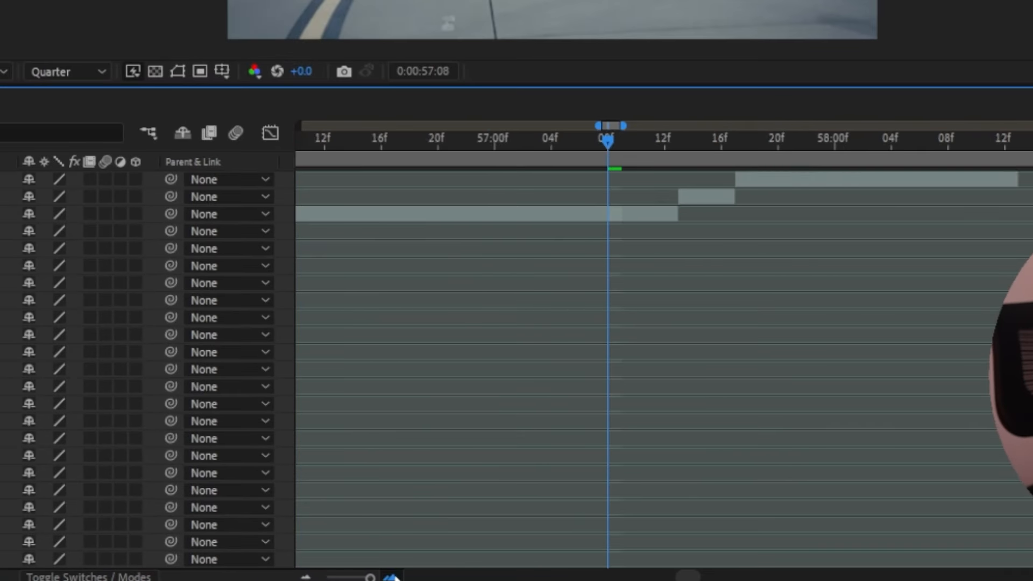
left_click(805, 148)
key("Page_Down")
key("Page_Down")
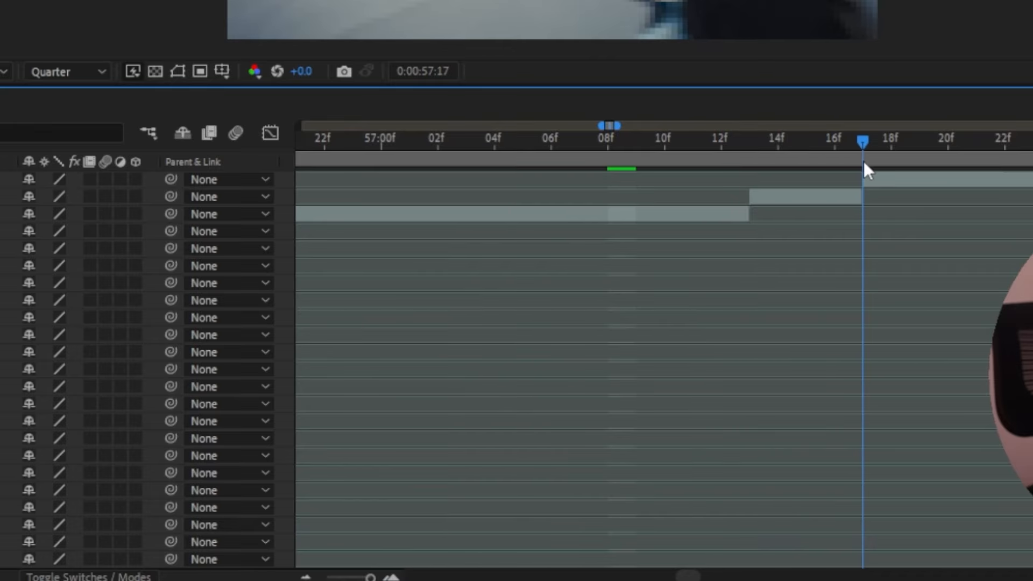
left_click(783, 198)
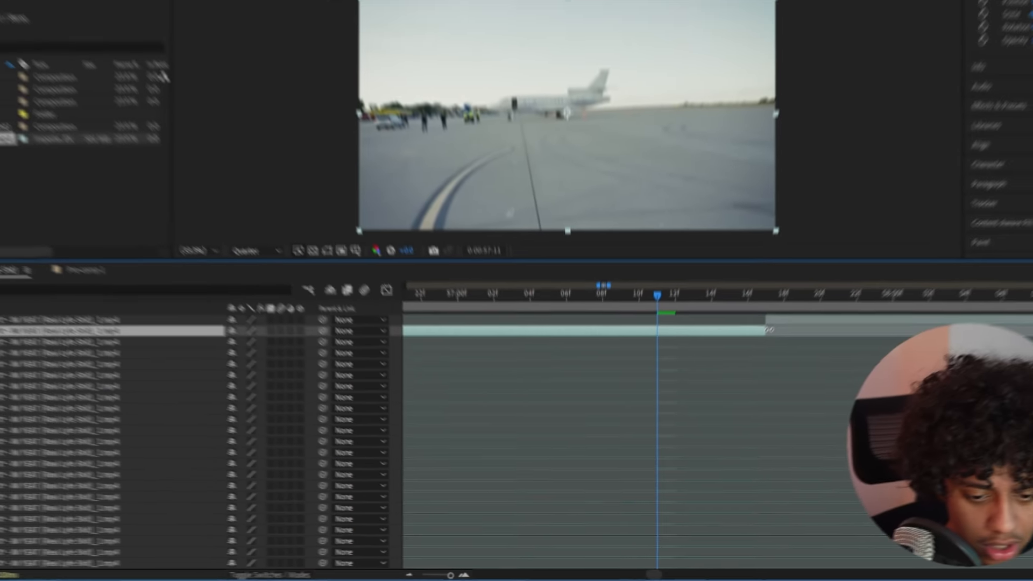
Step: Delete the two tiny fragments on layers 30 and 31 and extend the adjacent clip back over the gap
scroll(646, 484, "down", 8)
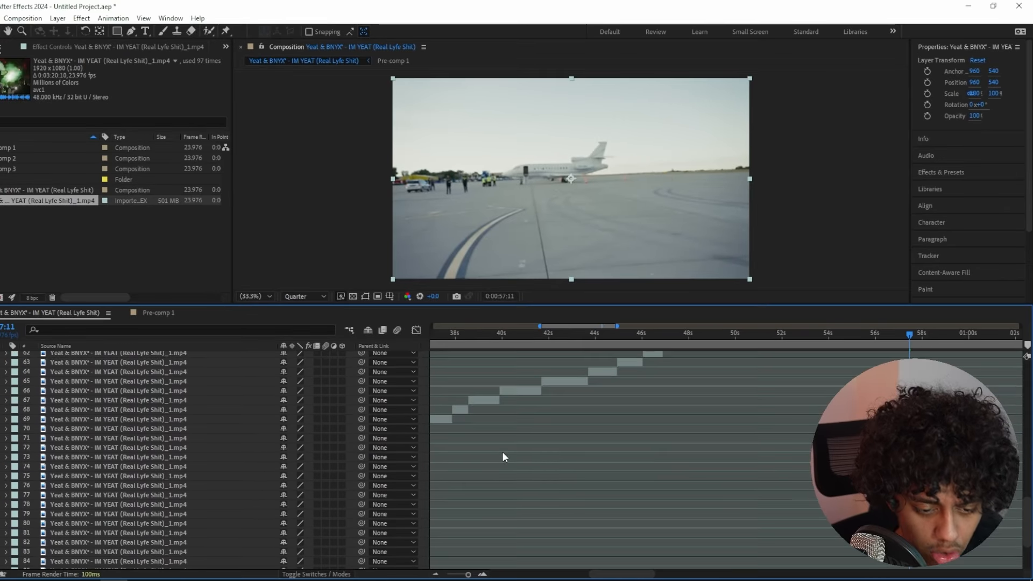
scroll(672, 436, "down", 10)
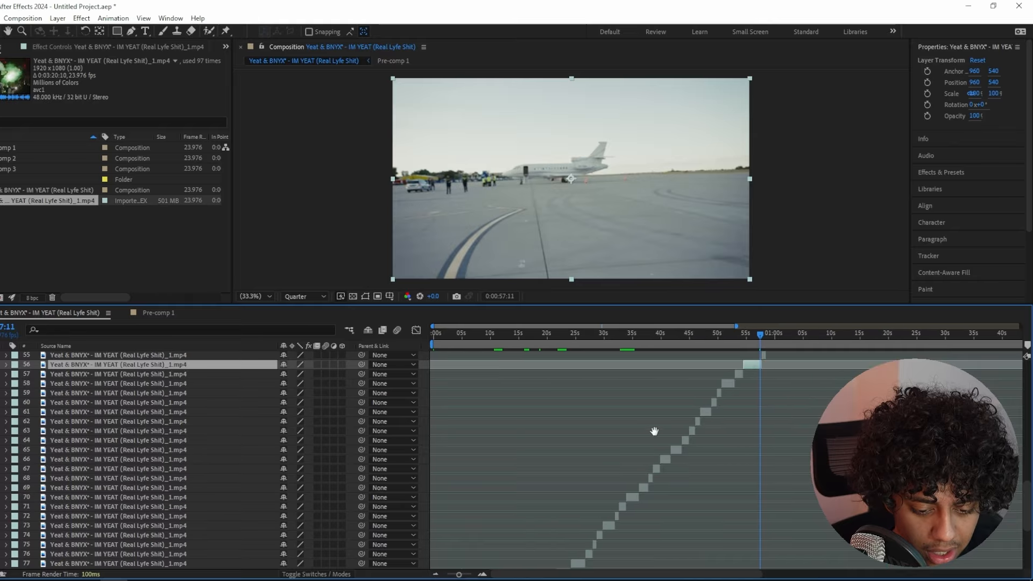
scroll(666, 403, "up", 15)
scroll(721, 428, "right", 5)
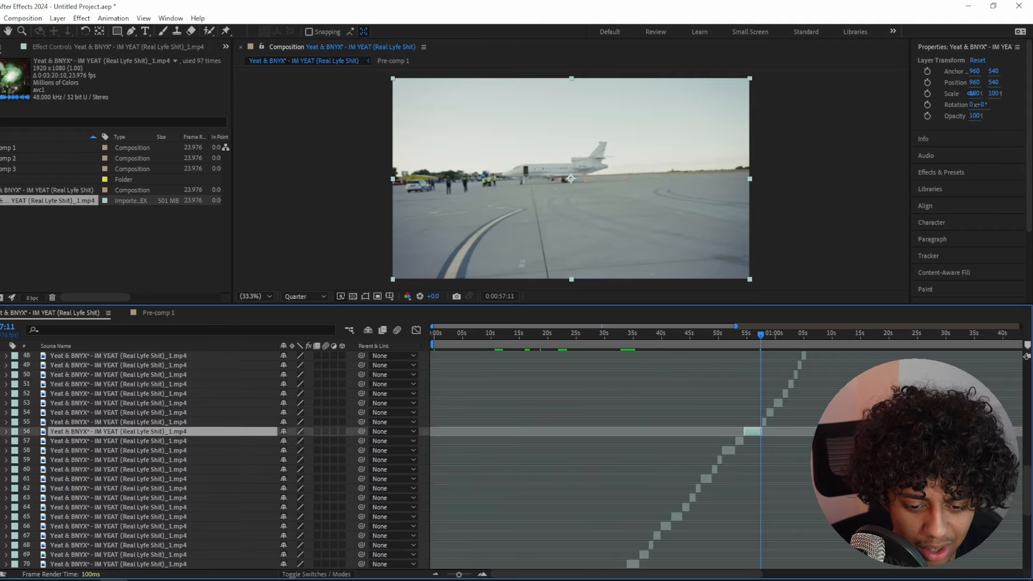
left_click(685, 433)
left_click(687, 424, "shift")
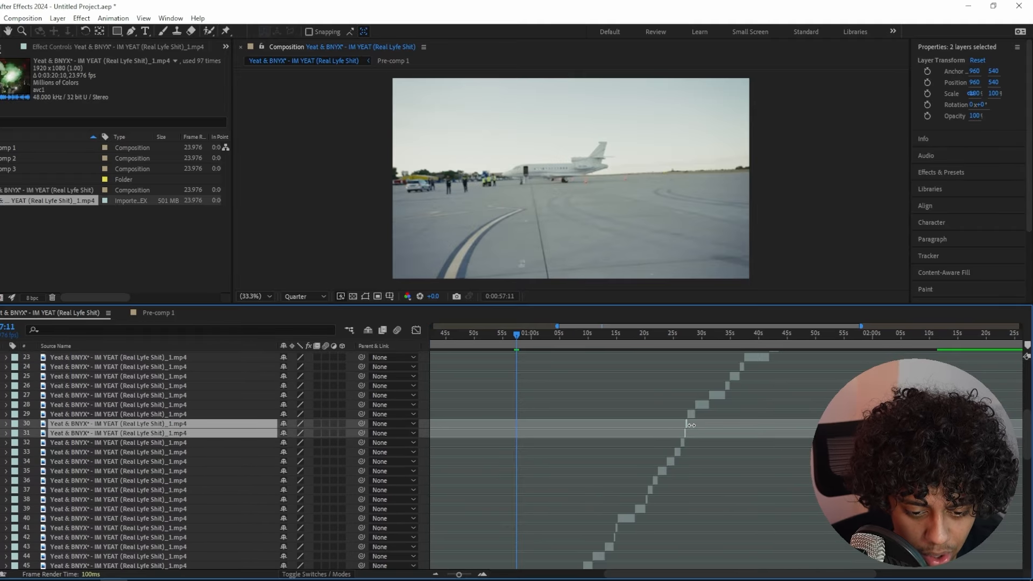
key("Delete")
left_click_drag(686, 416, 682, 416)
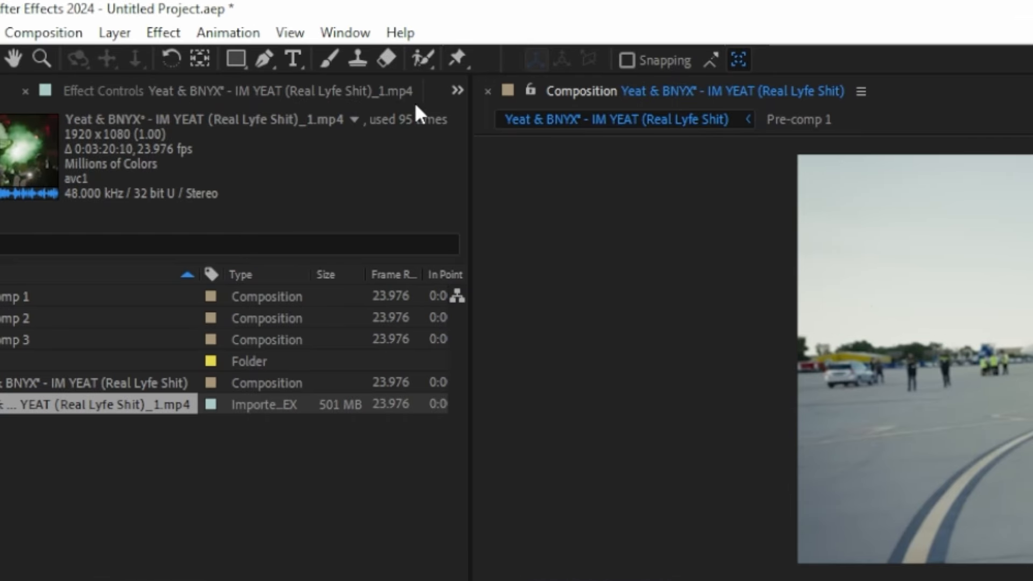
Step: Open VFX Kit DEFAULT, undock it into a floating window and make the window taller
left_click(457, 90)
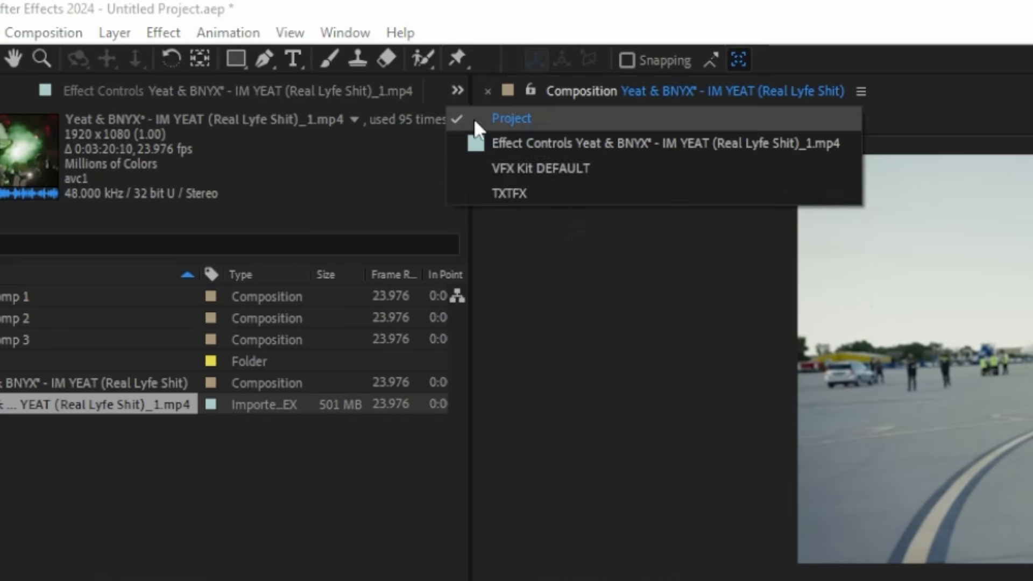
left_click(507, 166)
right_click(258, 92)
left_click(327, 121)
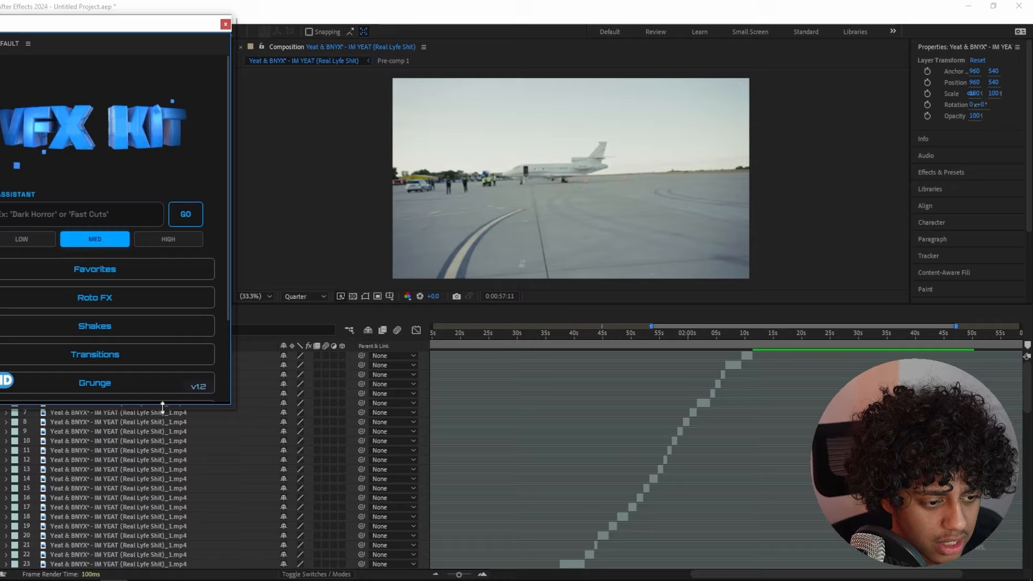
left_click_drag(162, 407, 163, 434)
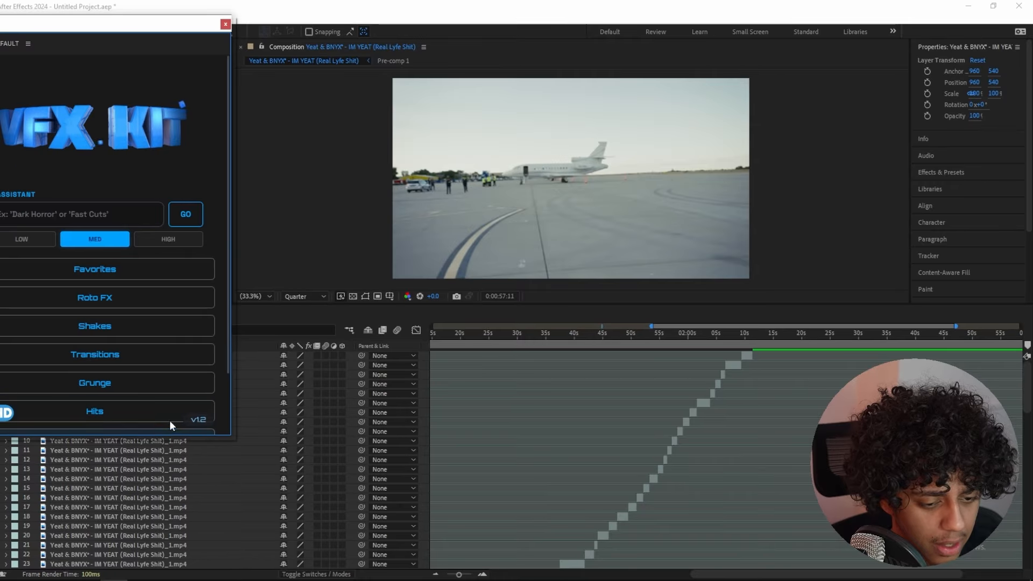
scroll(171, 488, "down", 6)
left_click(161, 478)
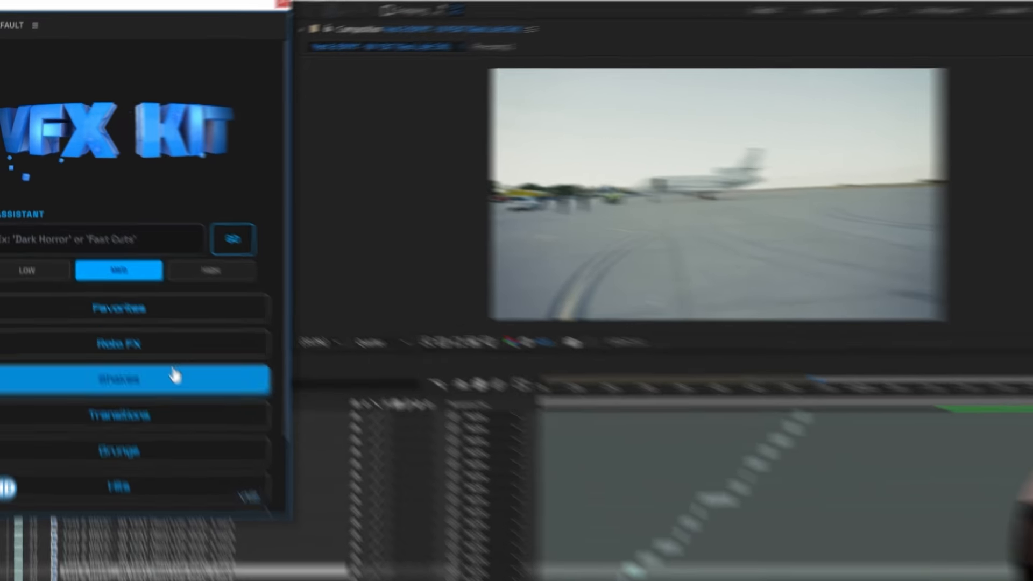
Step: Browse the Shakes presets in VFX Kit and return to the category list
left_click(134, 326)
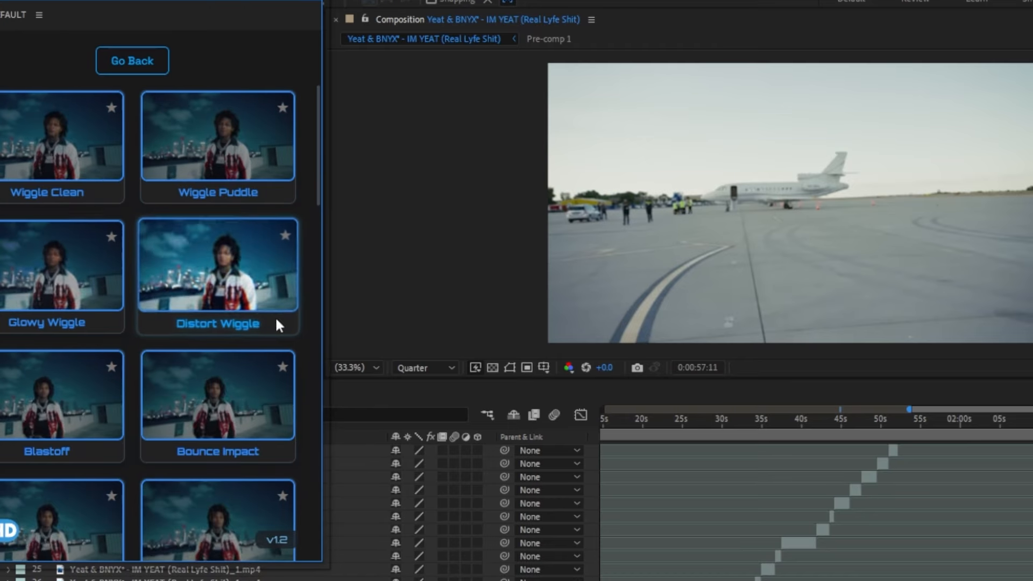
scroll(203, 405, "down", 10)
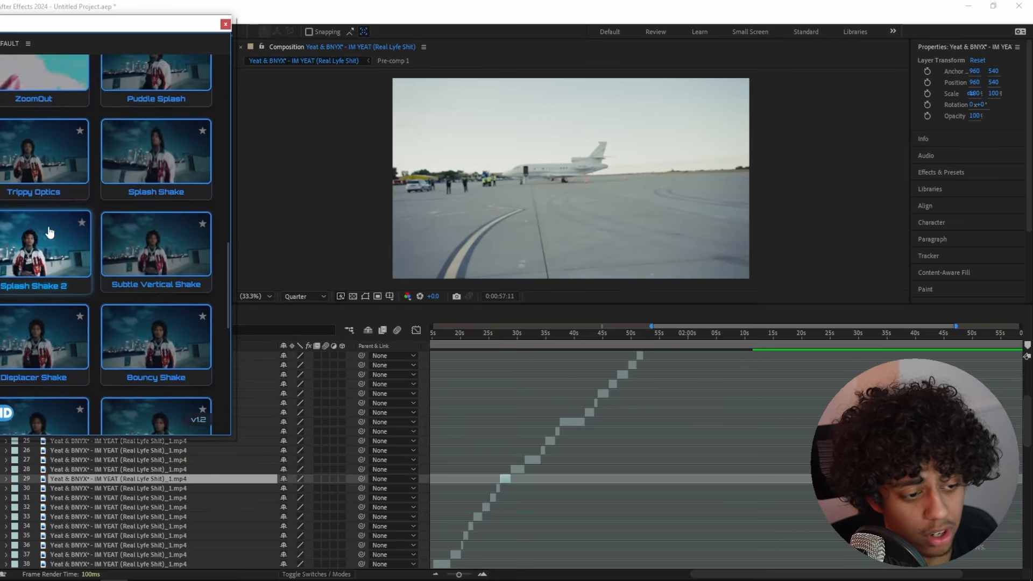
scroll(50, 232, "up", 10)
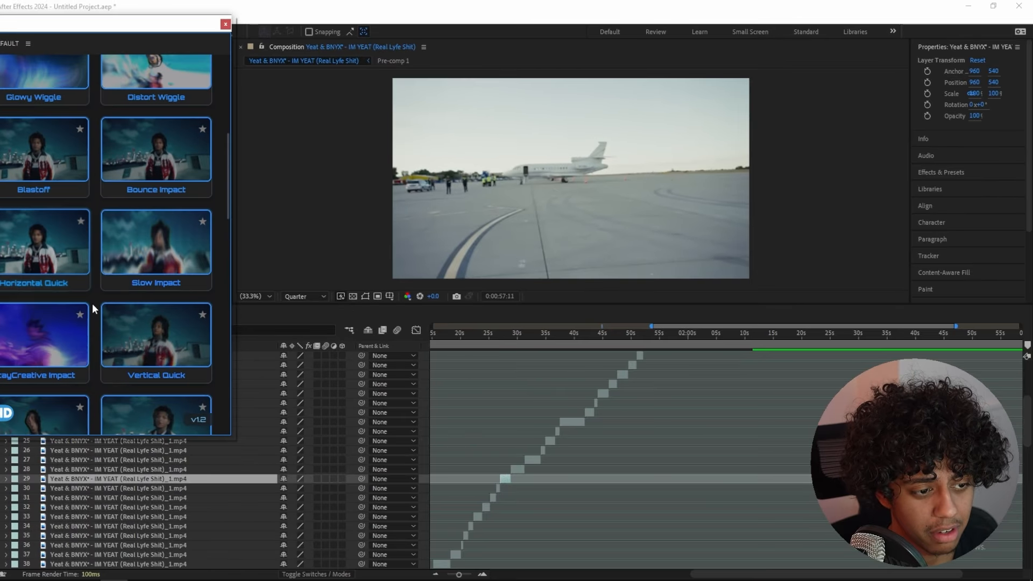
left_click(100, 188)
scroll(97, 145, "up", 1)
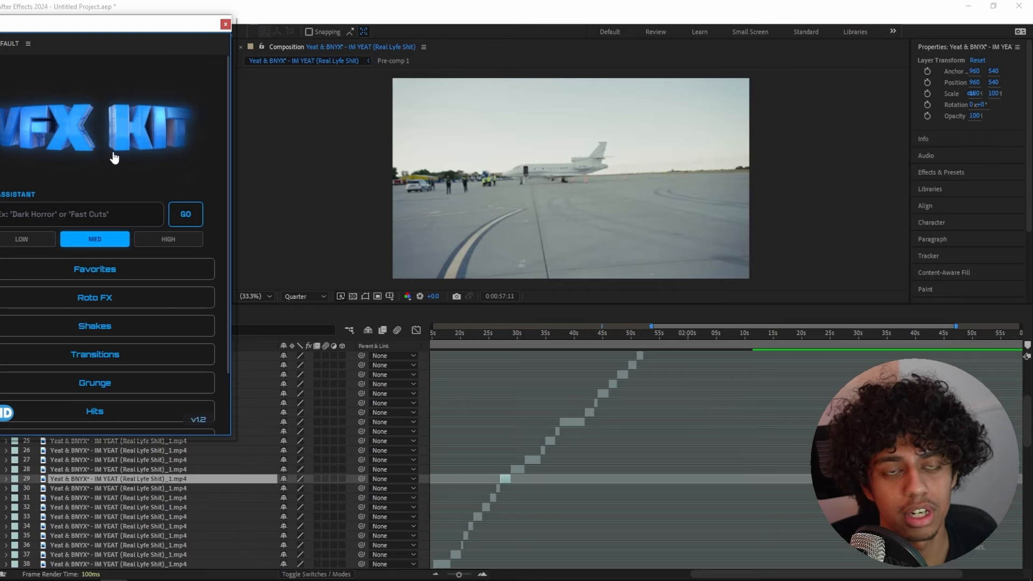
Step: Run the AI Assistant with the prompt "fast cuts high energy" at MED intensity
left_click(133, 216)
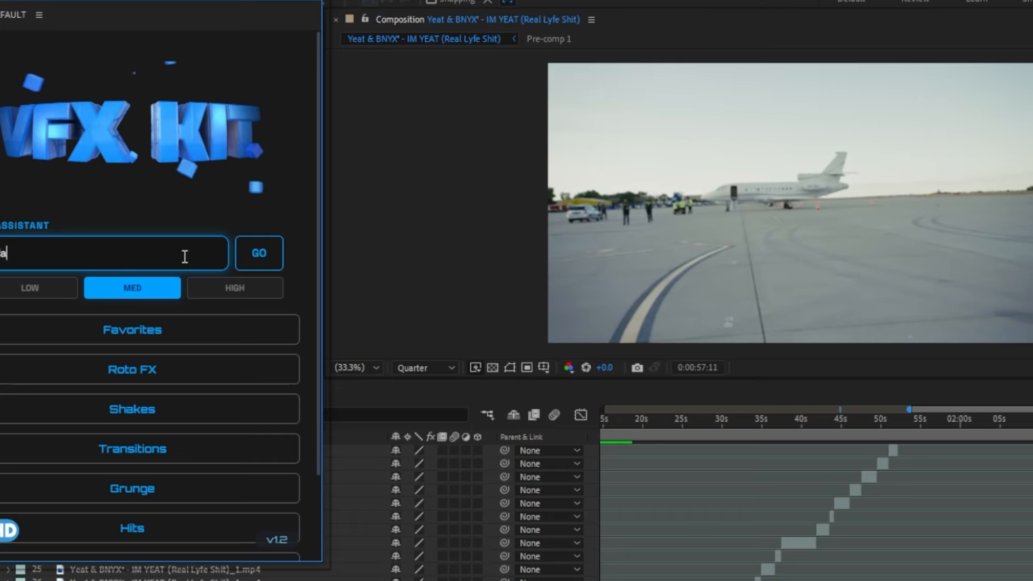
type("fast cuts high energy")
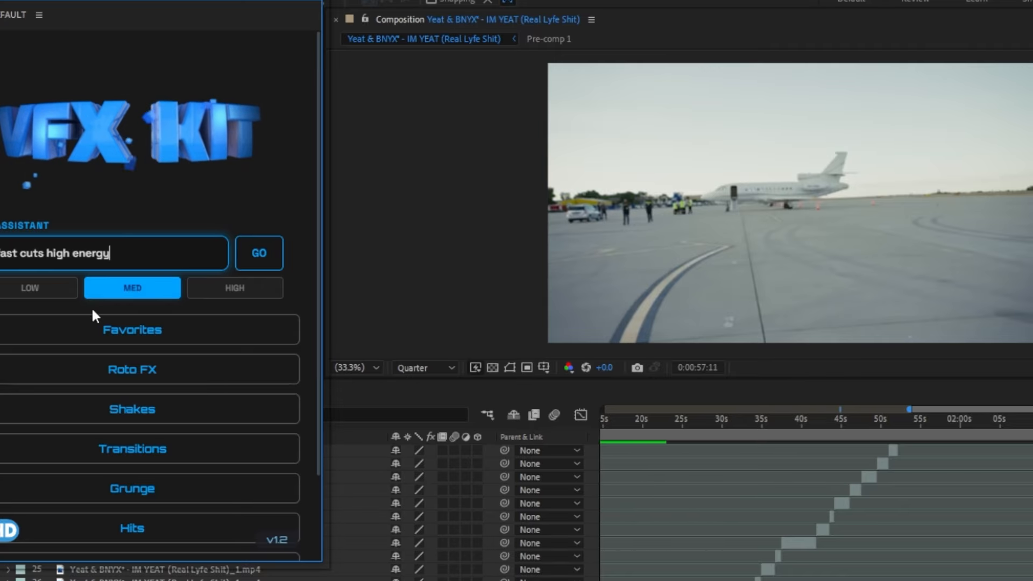
left_click(40, 287)
left_click(129, 294)
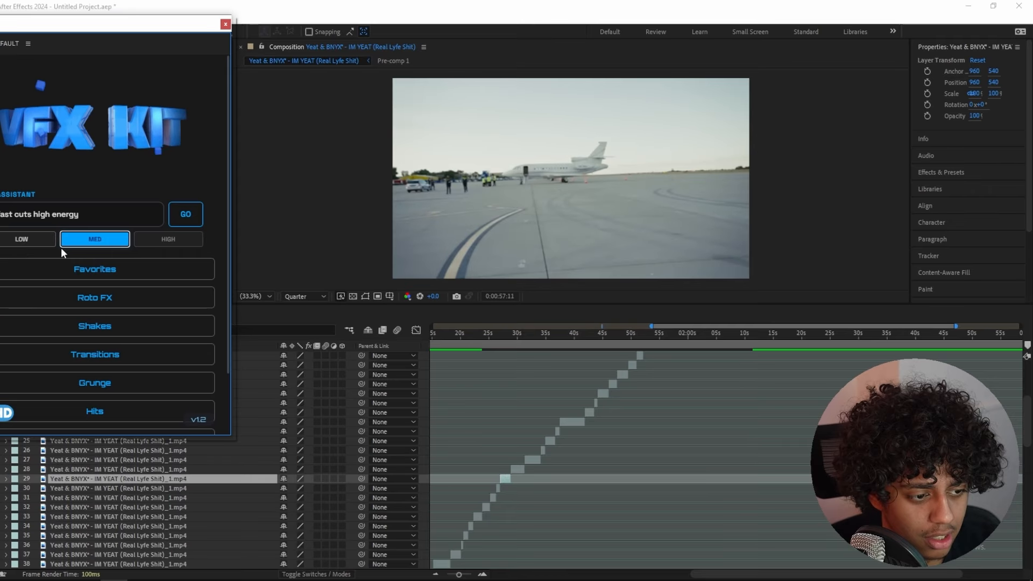
left_click(168, 239)
left_click(20, 245)
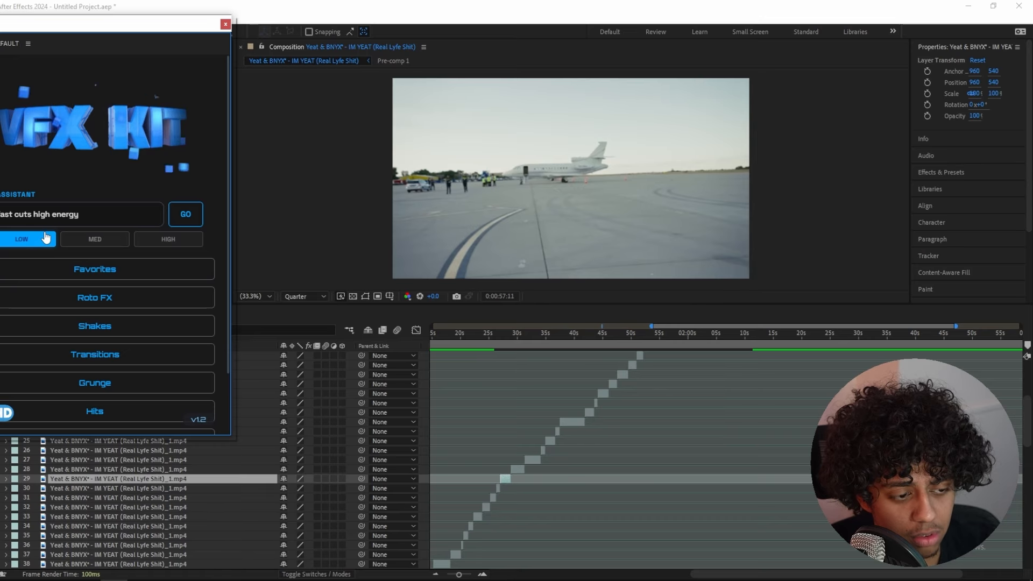
left_click(78, 241)
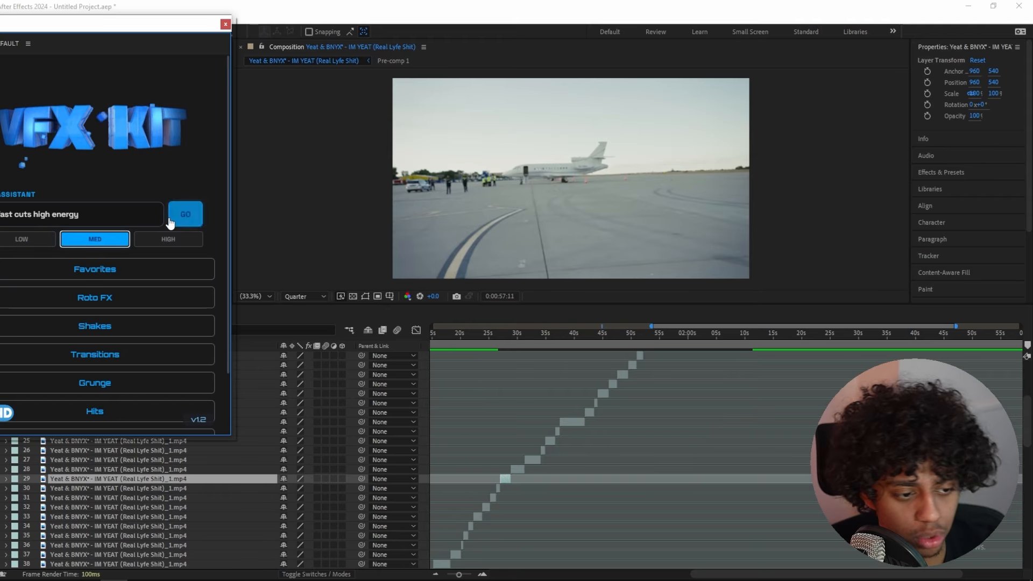
left_click(169, 239)
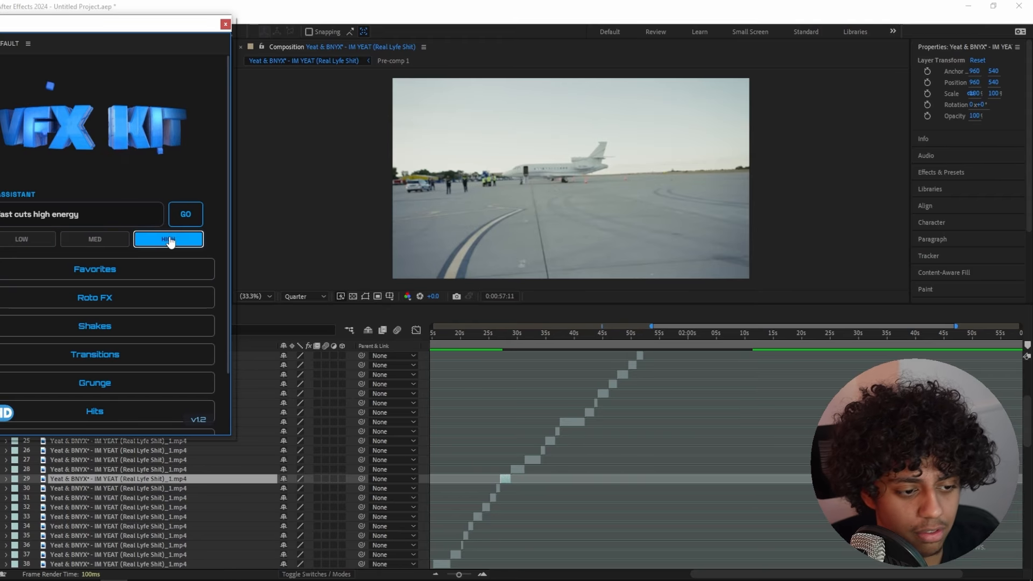
left_click(120, 243)
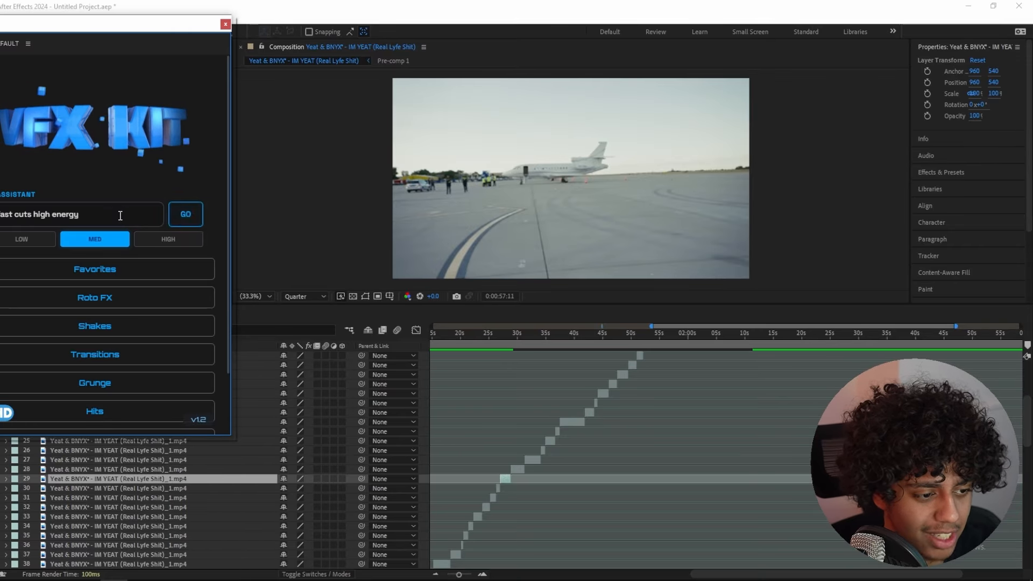
left_click(178, 218)
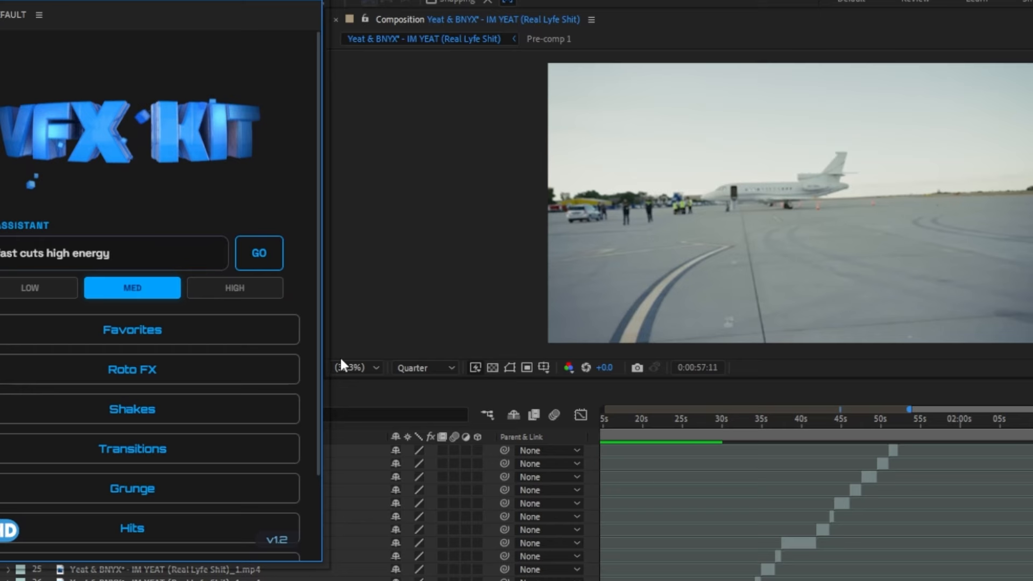
left_click(258, 253)
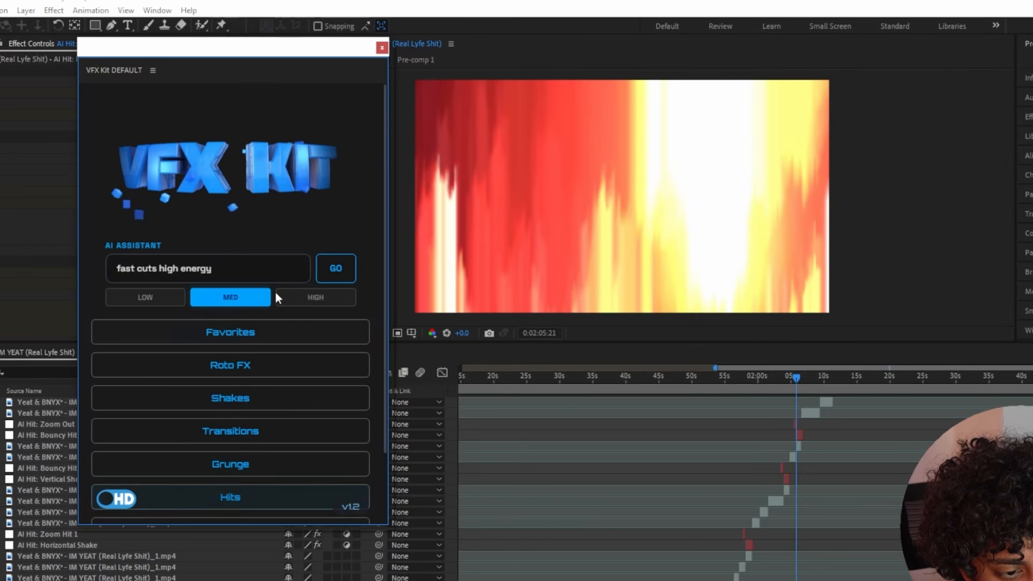
Step: Dock VFX Kit beside Effect Controls and look over the generated AI Hit layers along the timeline
left_click_drag(252, 50, 143, 27)
scroll(717, 427, "down", 5)
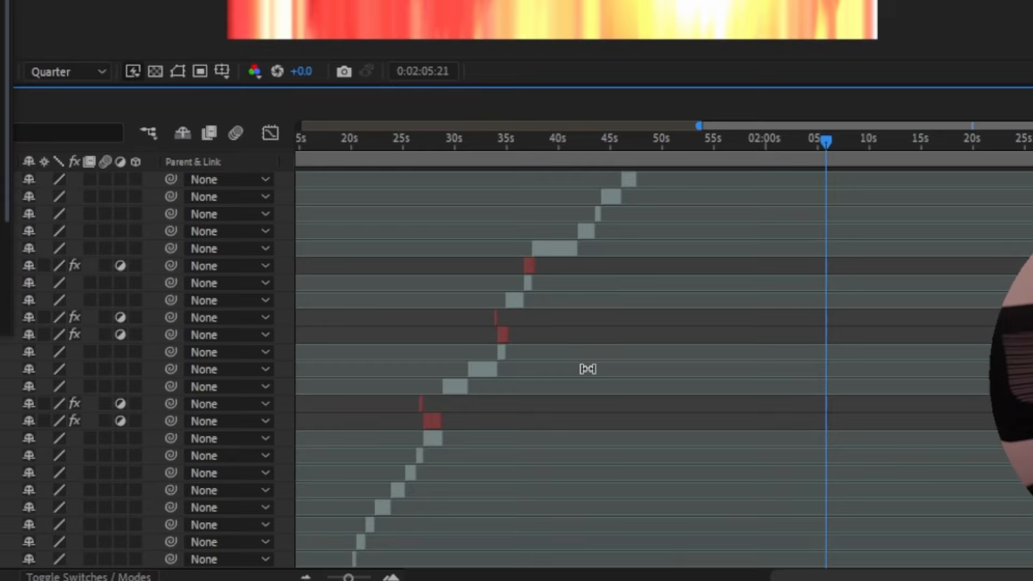
scroll(590, 460, "up", 5)
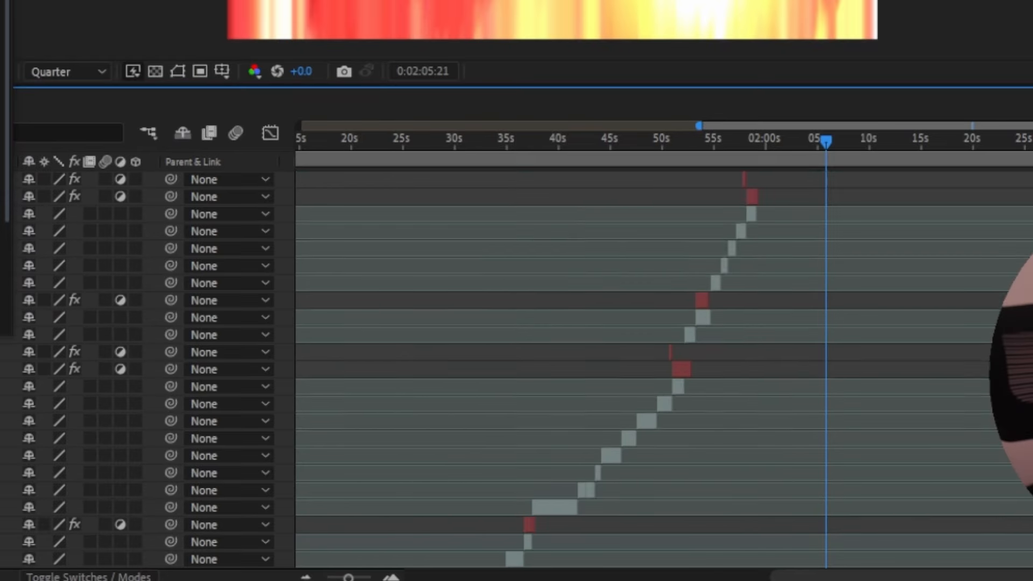
scroll(809, 513, "left", 3)
left_click(892, 179)
left_click(766, 214)
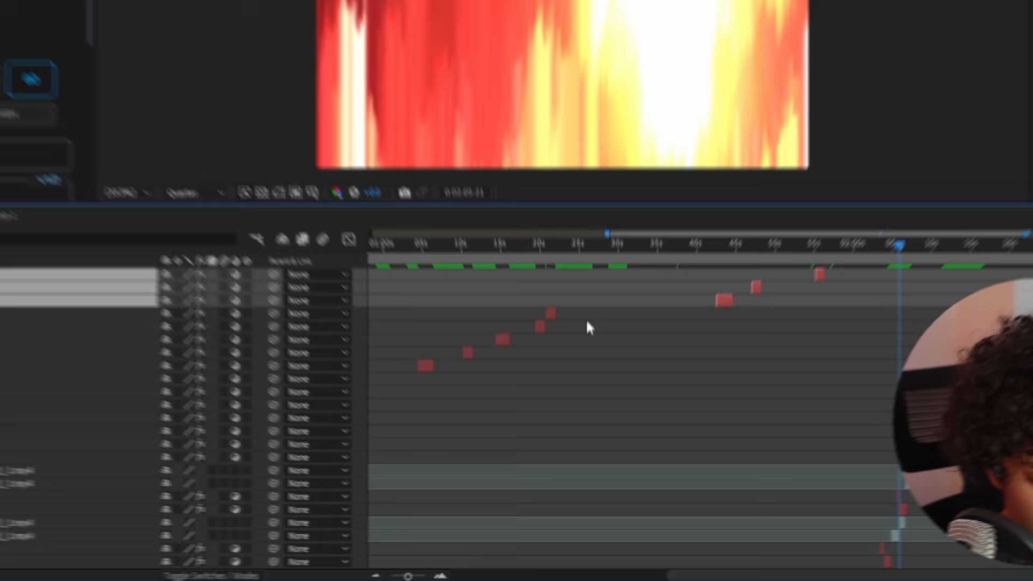
left_click(365, 299, "shift")
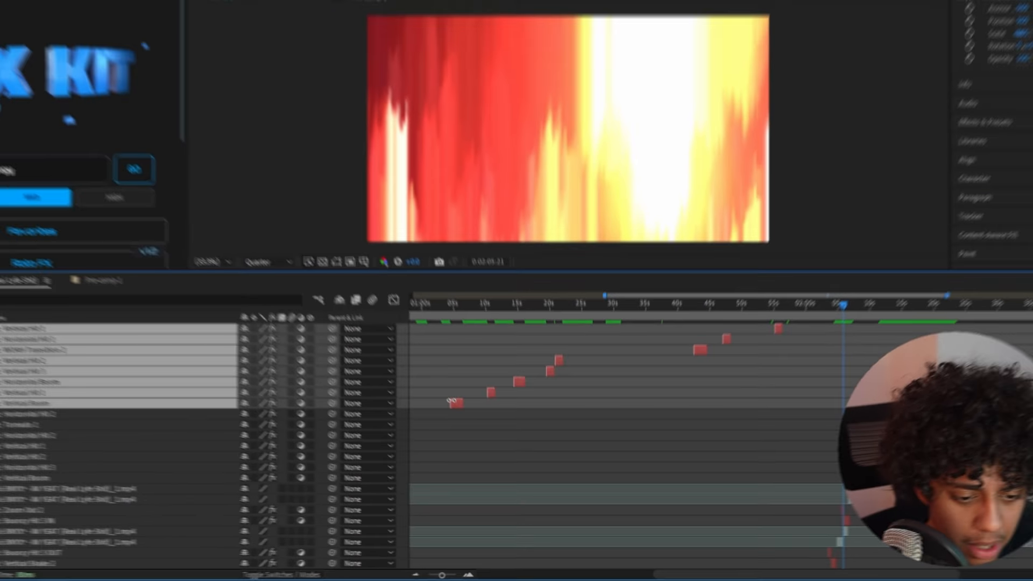
key("space")
left_click(572, 403)
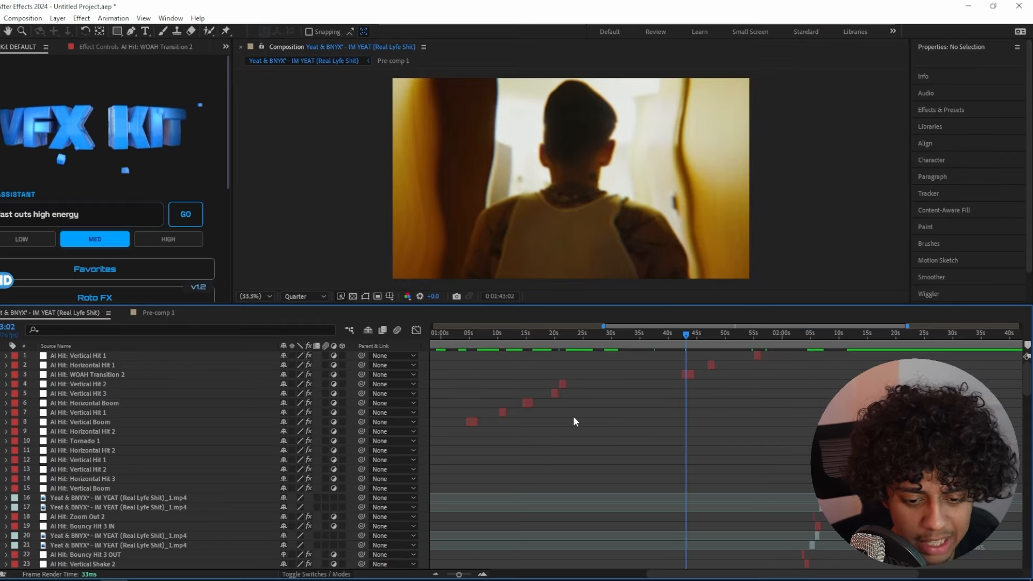
Step: Select the AI Hit layers from Vertical Boom up to layer 1 and compare their placement with the clip cuts
left_click(471, 421)
left_click(761, 355, "shift")
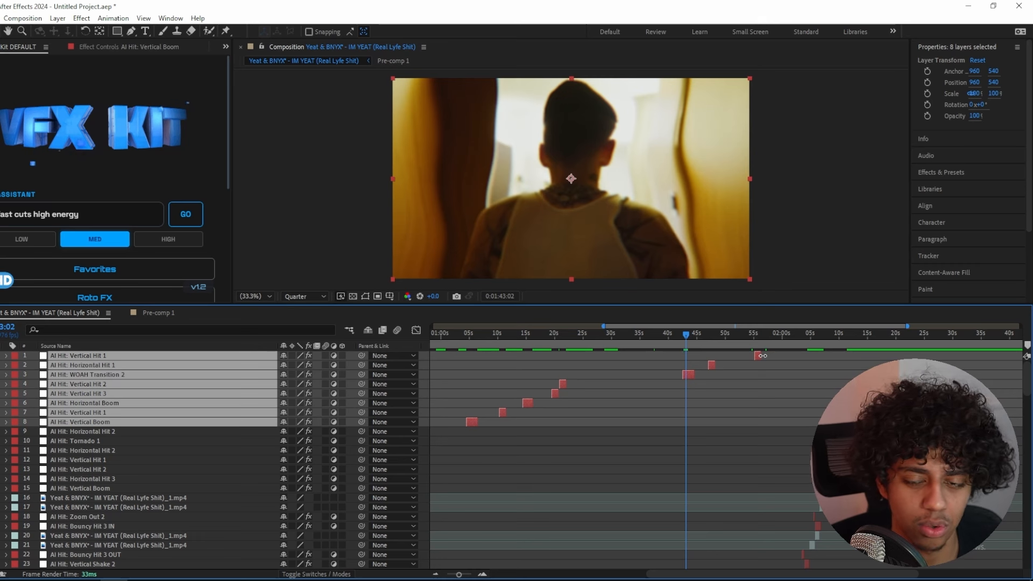
scroll(726, 419, "down", 9)
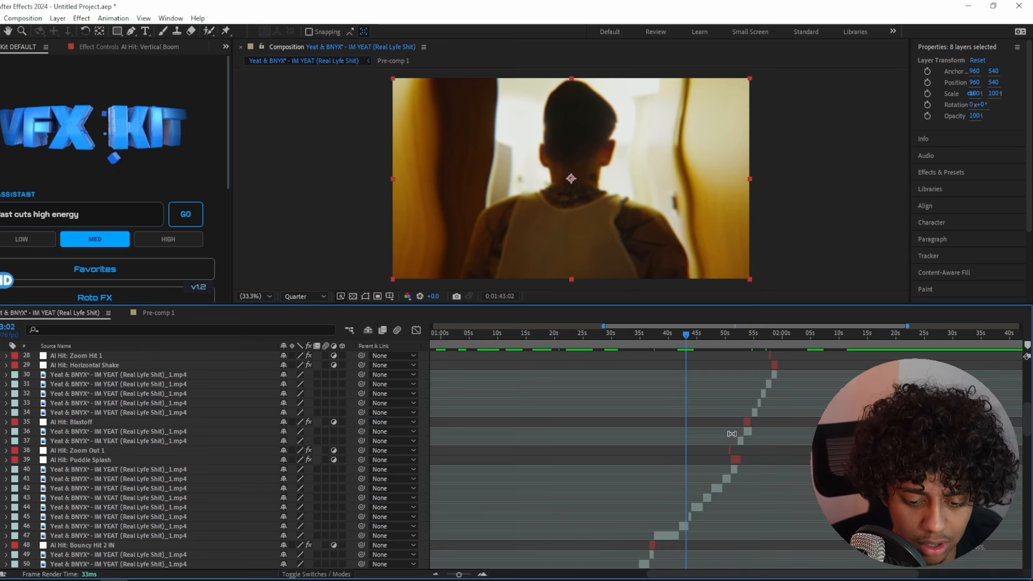
scroll(732, 434, "up", 8)
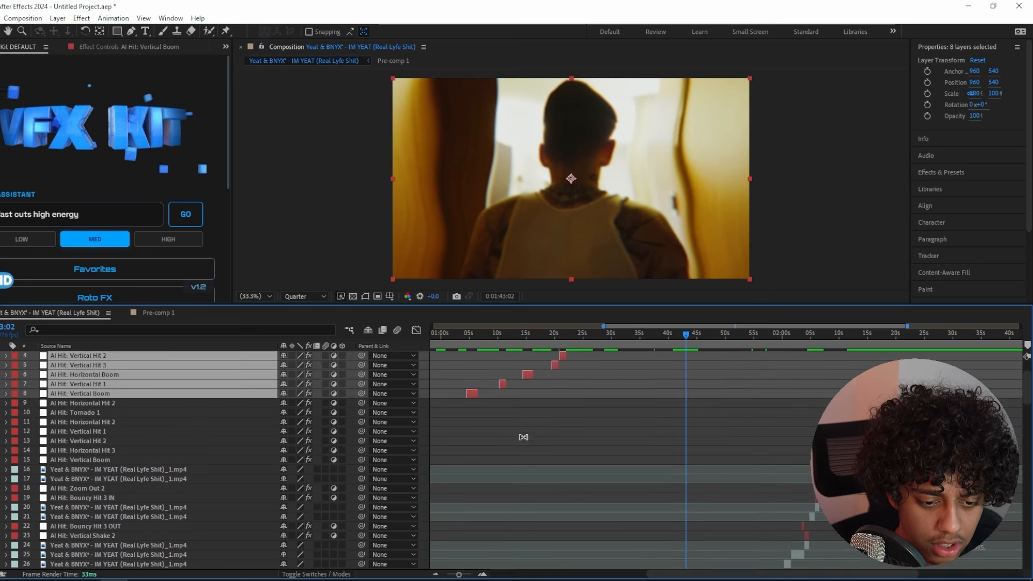
scroll(523, 436, "up", 1)
left_click(470, 477)
Step: Enlarge the composition view with the playhead at 0:00:28:22 and open the Preview settings
left_click_drag(457, 335, 598, 407)
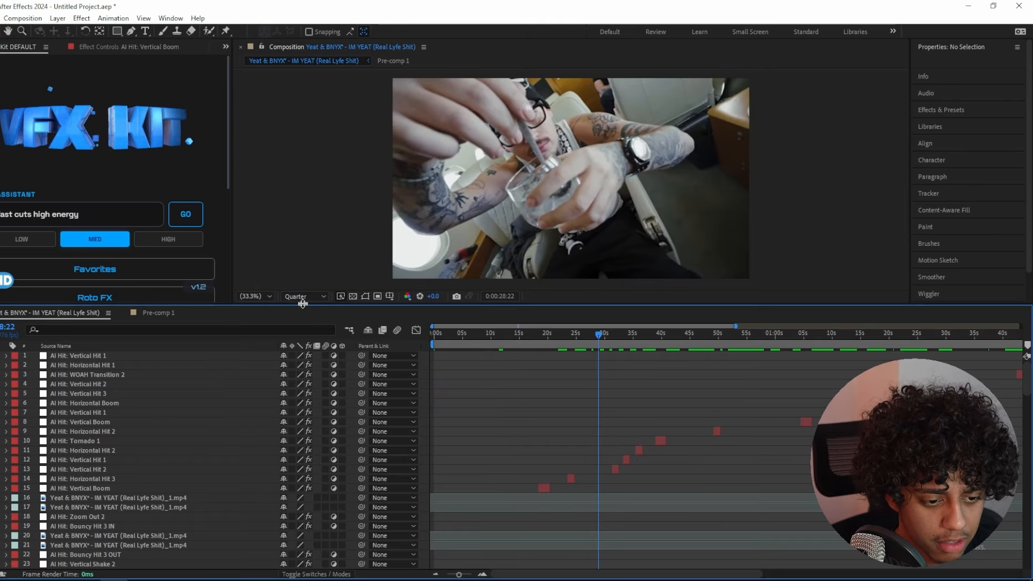
left_click_drag(303, 304, 302, 400)
scroll(492, 495, "down", 15)
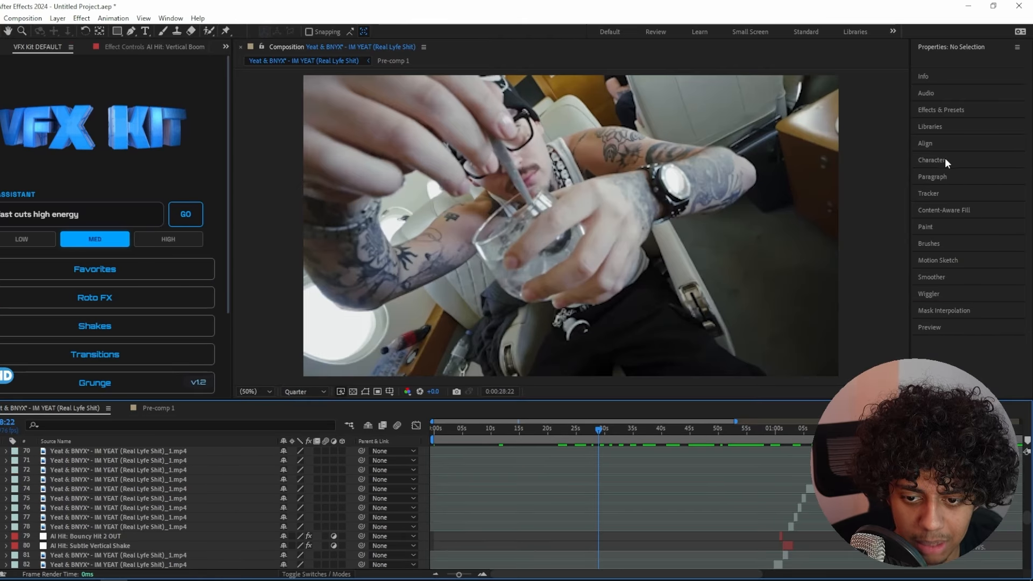
left_click(942, 325)
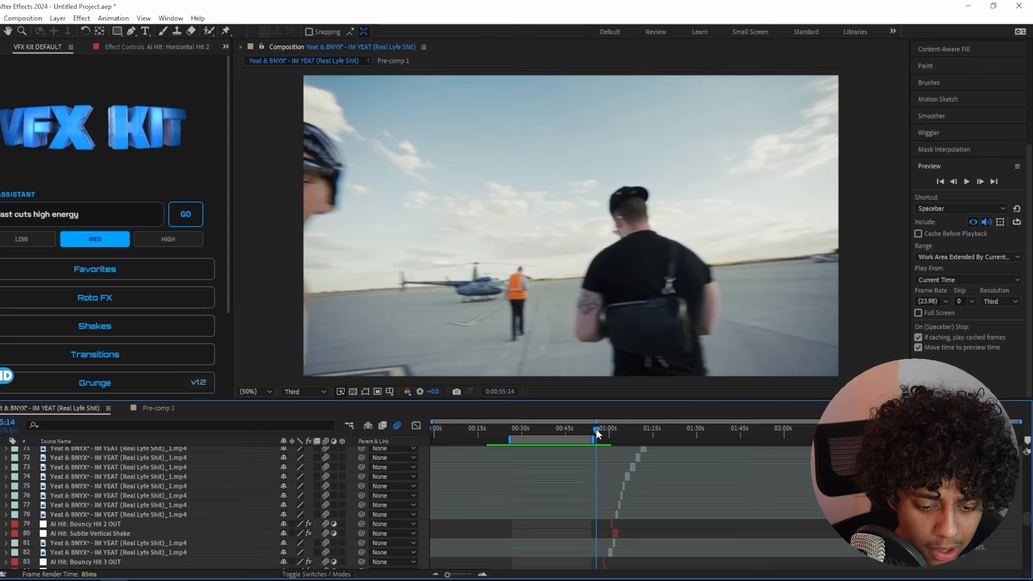
Step: Review the Bouncy Hit 3 OUT transition around 0:00:58 and check the keyframes of the Wavey Shake layer
scroll(644, 458, "down", 2)
scroll(644, 458, "down", 1)
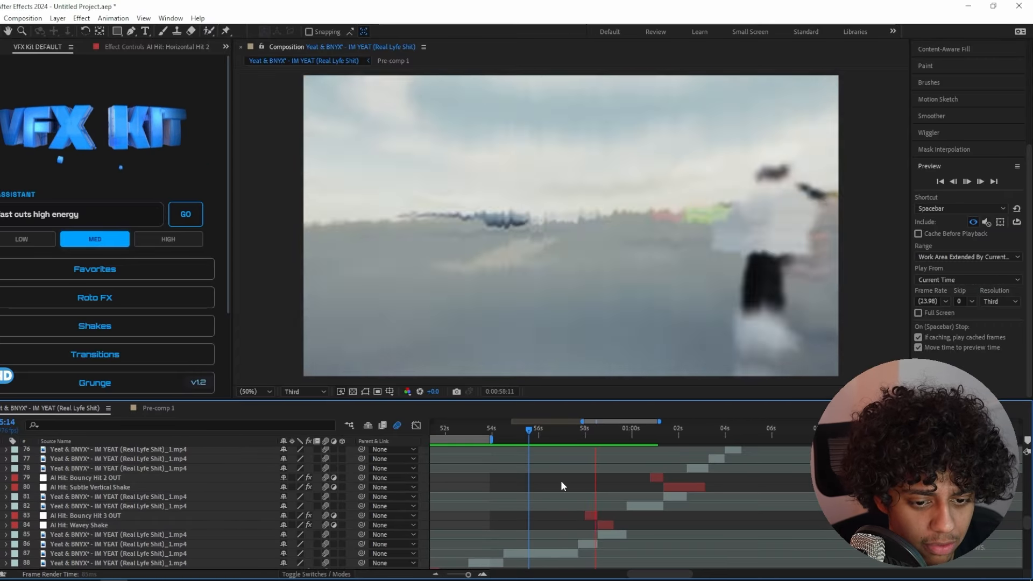
left_click(563, 431)
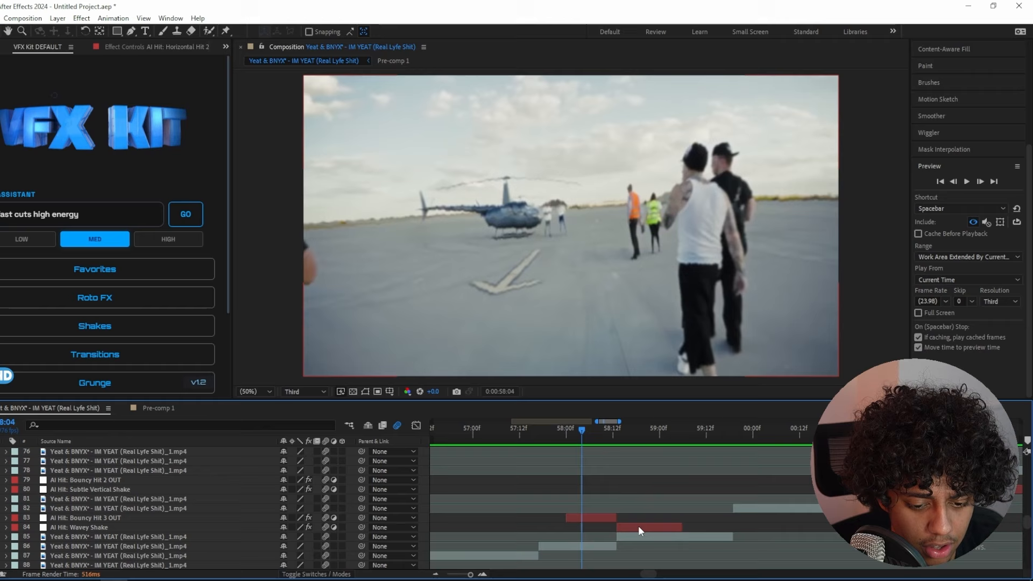
left_click(637, 526)
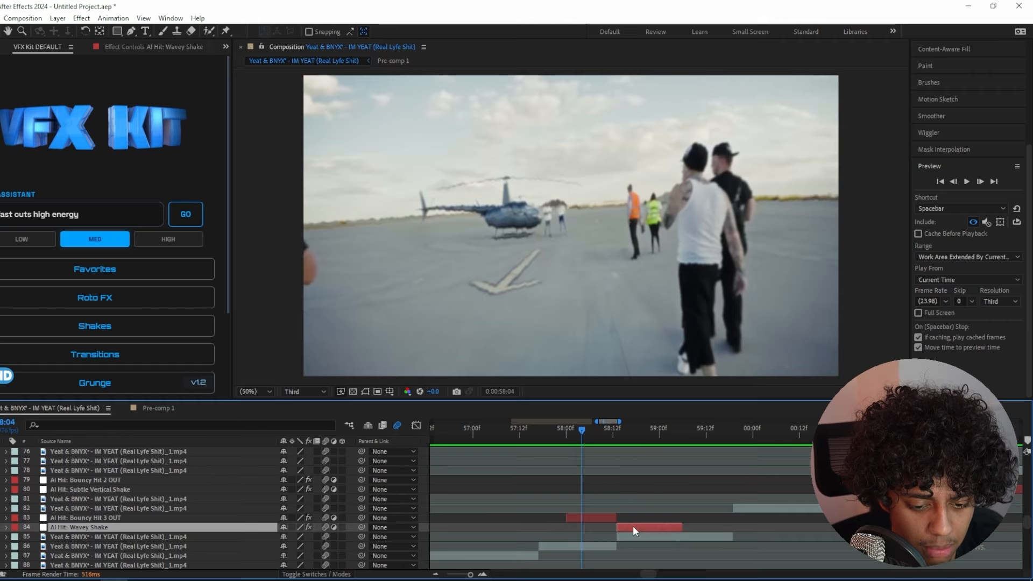
key("u")
key("u")
Step: Play back the Bouncy Hit 2 OUT and Subtle Vertical Shake effects and the clips from about 0:01:00
scroll(486, 542, "right", 3)
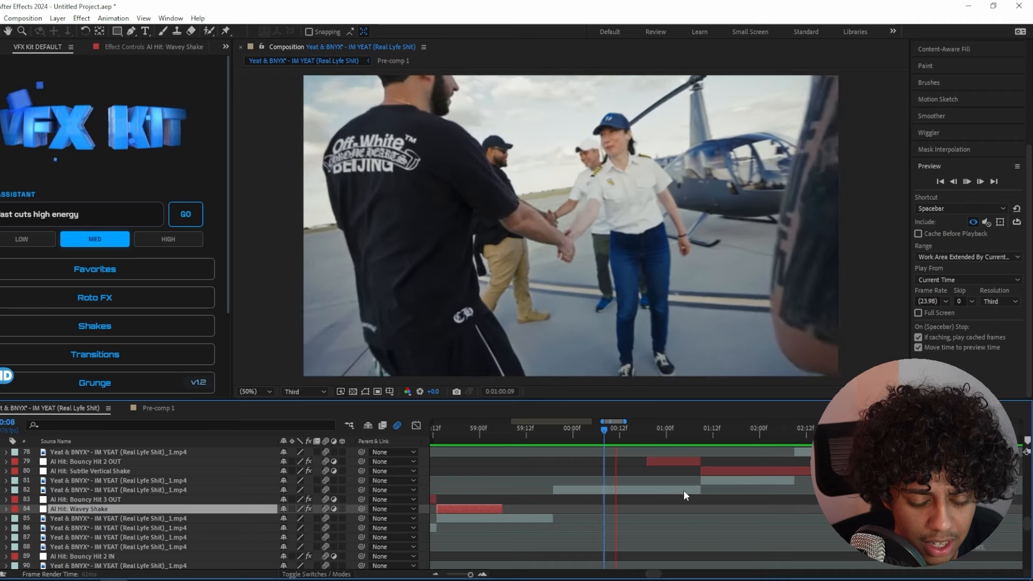
left_click(566, 439)
scroll(615, 513, "up", 5)
scroll(615, 514, "right", 3)
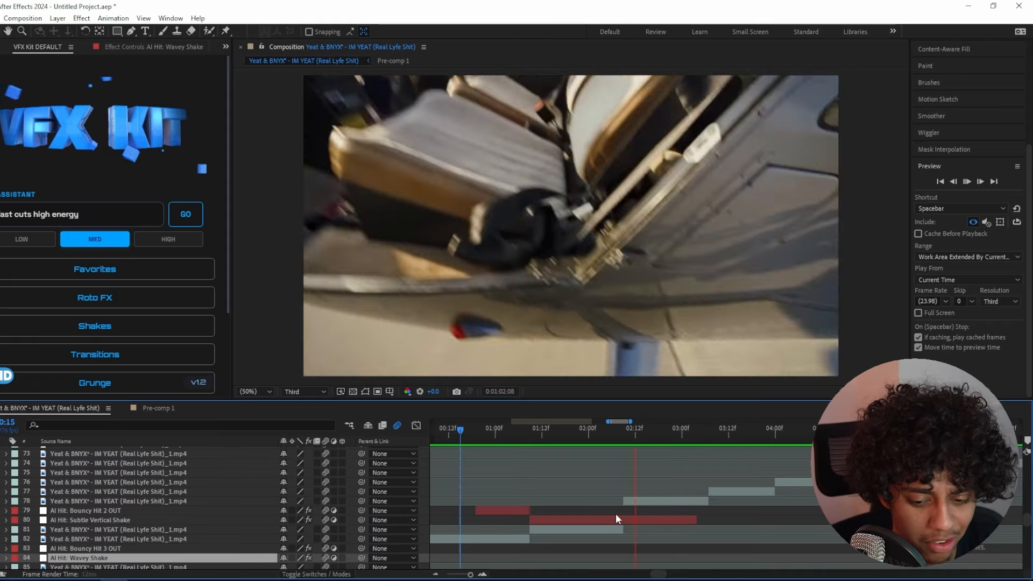
scroll(639, 499, "up", 6)
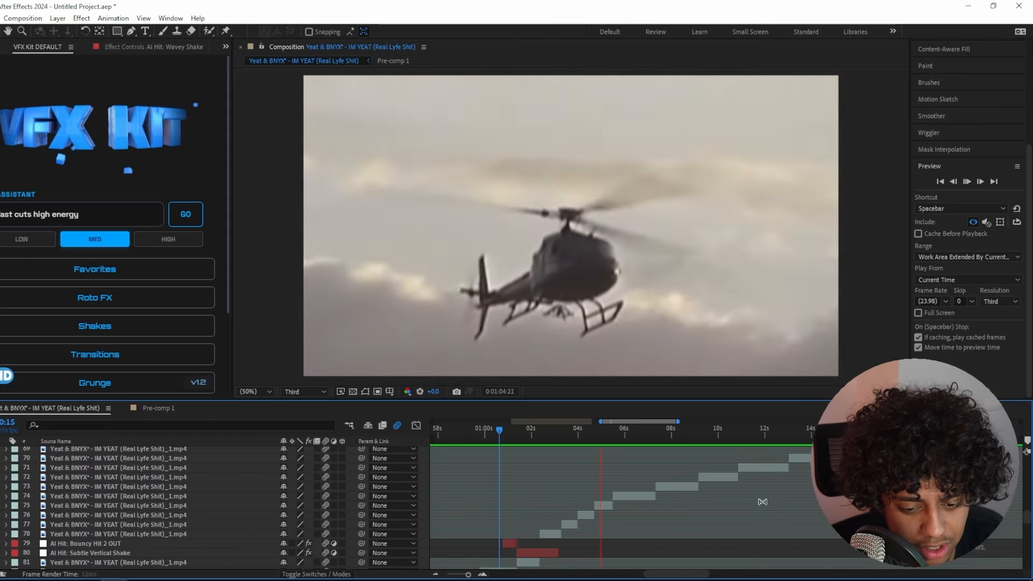
scroll(618, 503, "down", 4)
Step: Play back the section from 0:01:18:19 to review the Vertical Hit effects on the upper layers
left_click(649, 429)
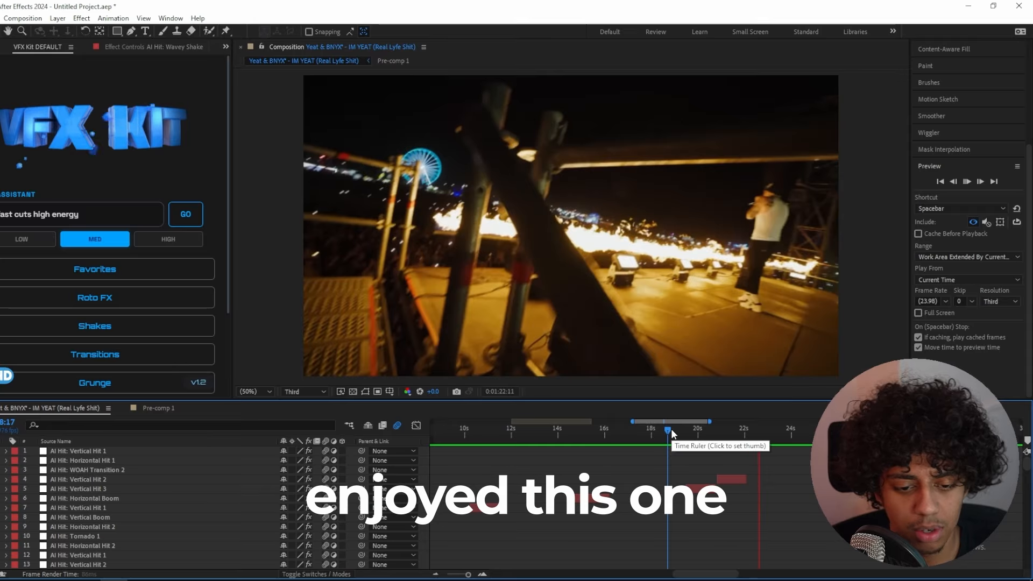
left_click(670, 429)
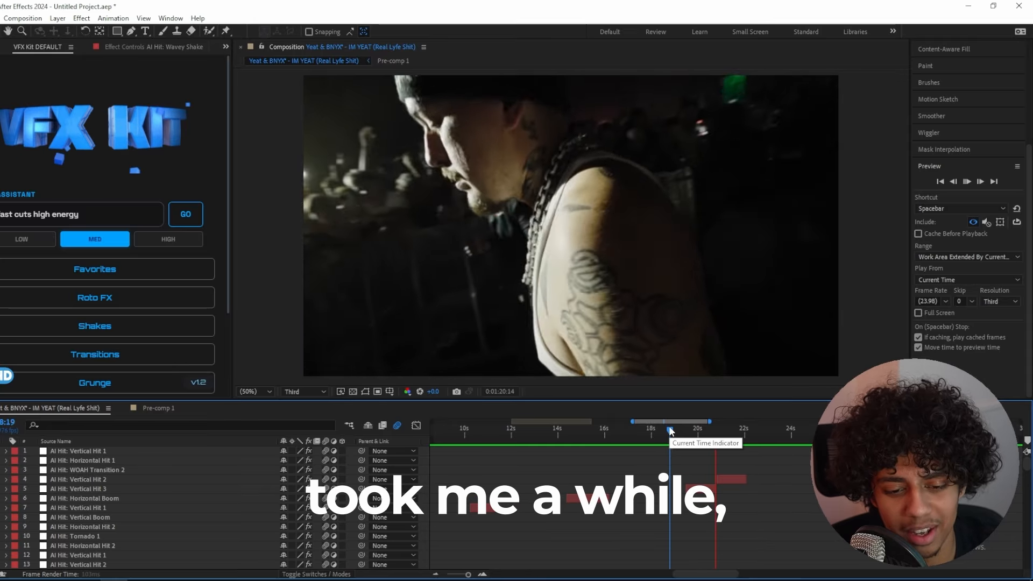
scroll(609, 518, "down", 3)
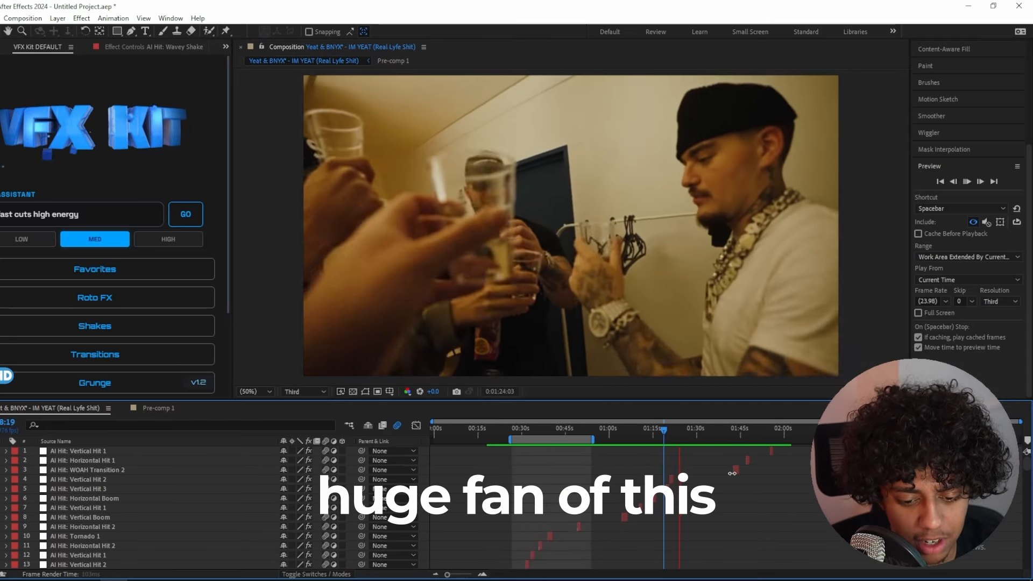